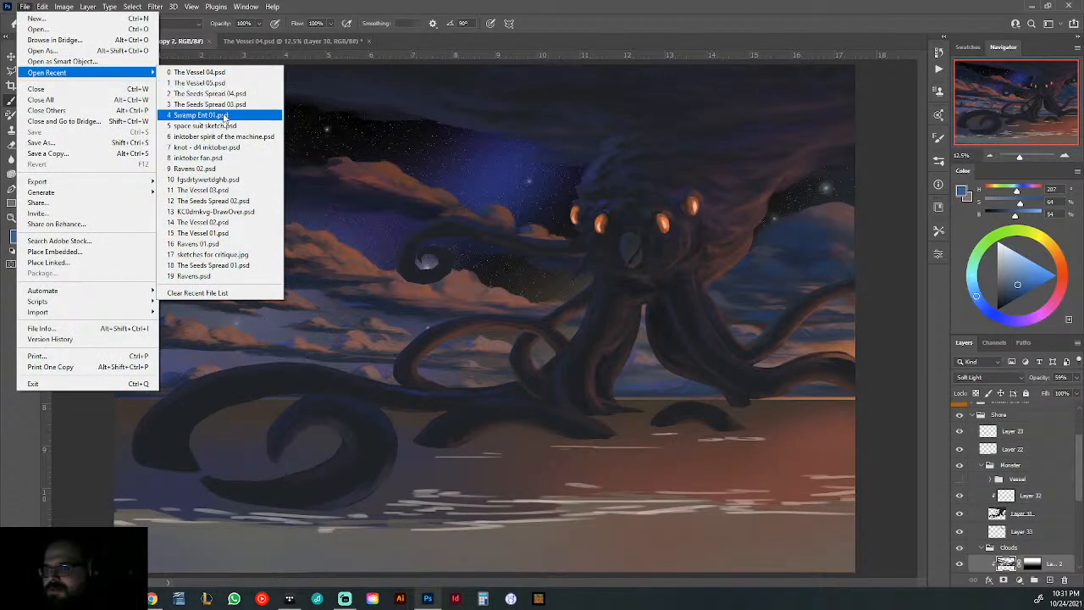
# - Open Swamp Ent 02.psd from Chapter 1's single pages, Flooded Ent folder to view it, and close it again
pyautogui.click(38, 29)
pyautogui.click(556, 111)
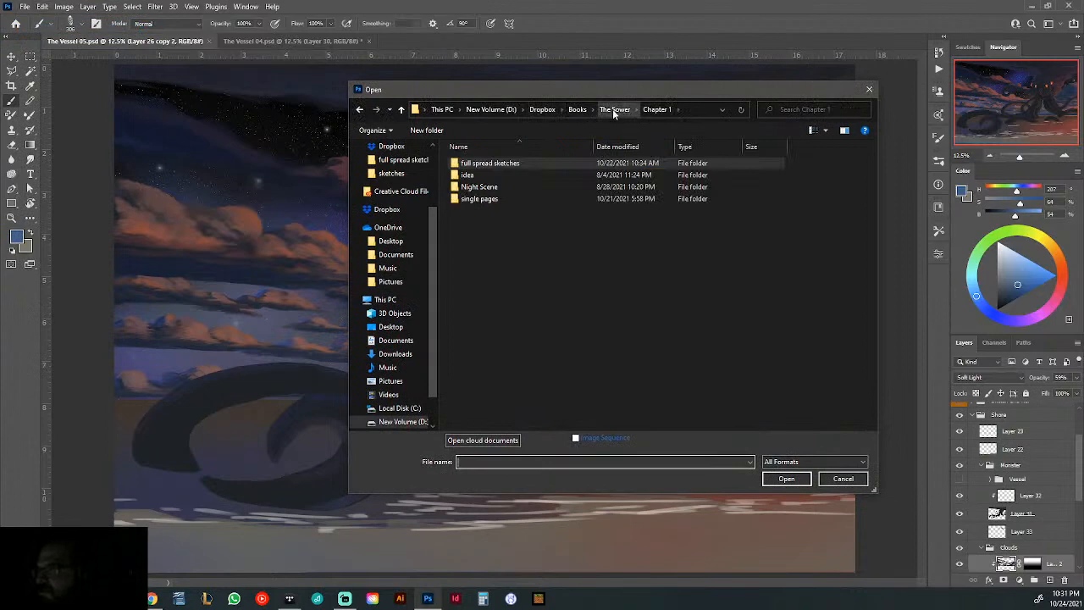
pyautogui.doubleClick(529, 199)
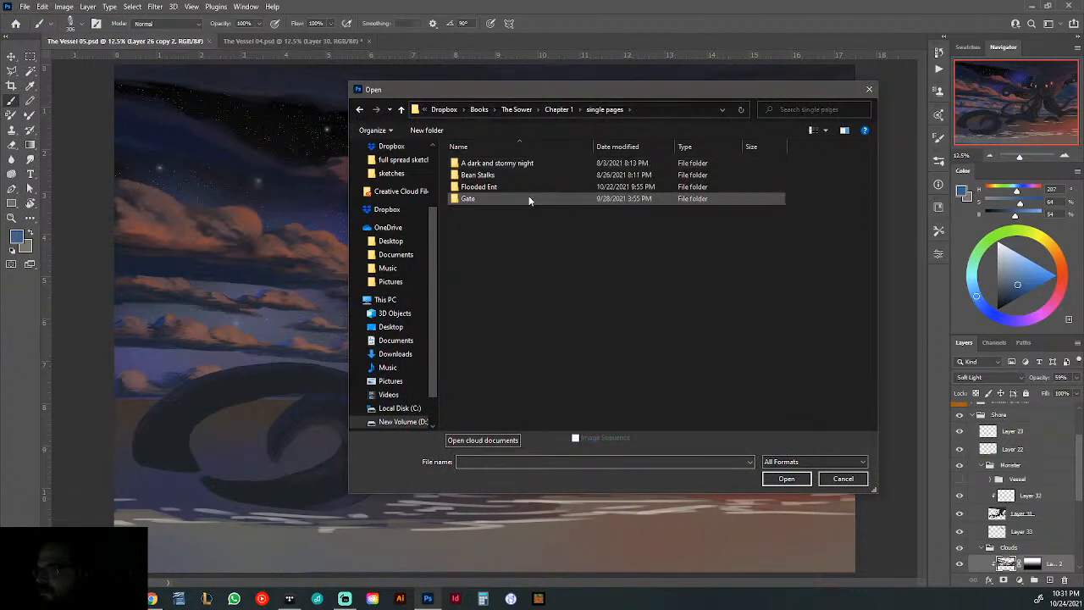
pyautogui.doubleClick(523, 184)
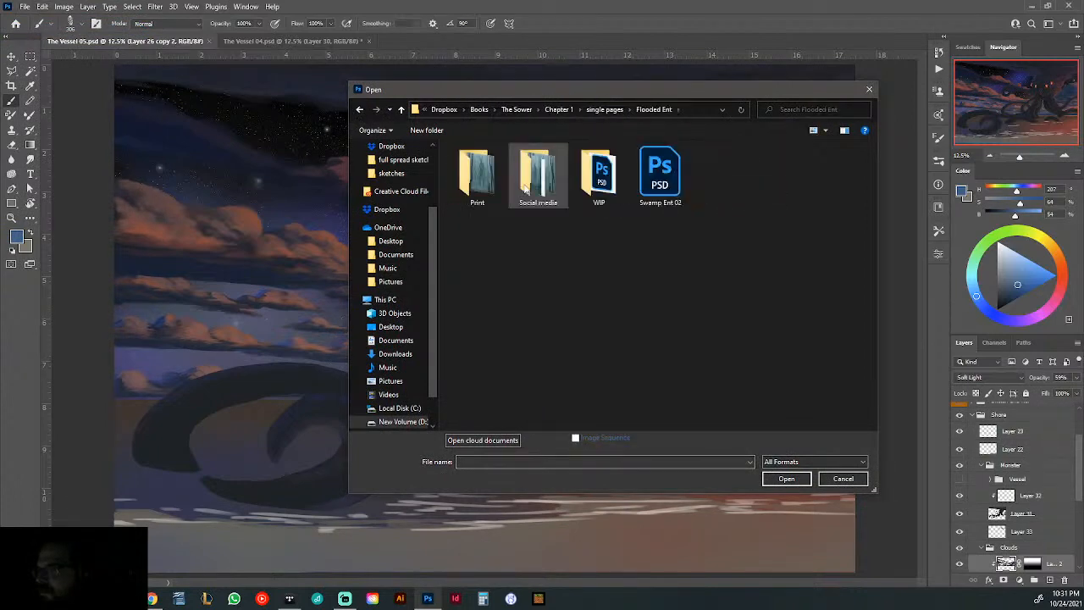
pyautogui.doubleClick(652, 178)
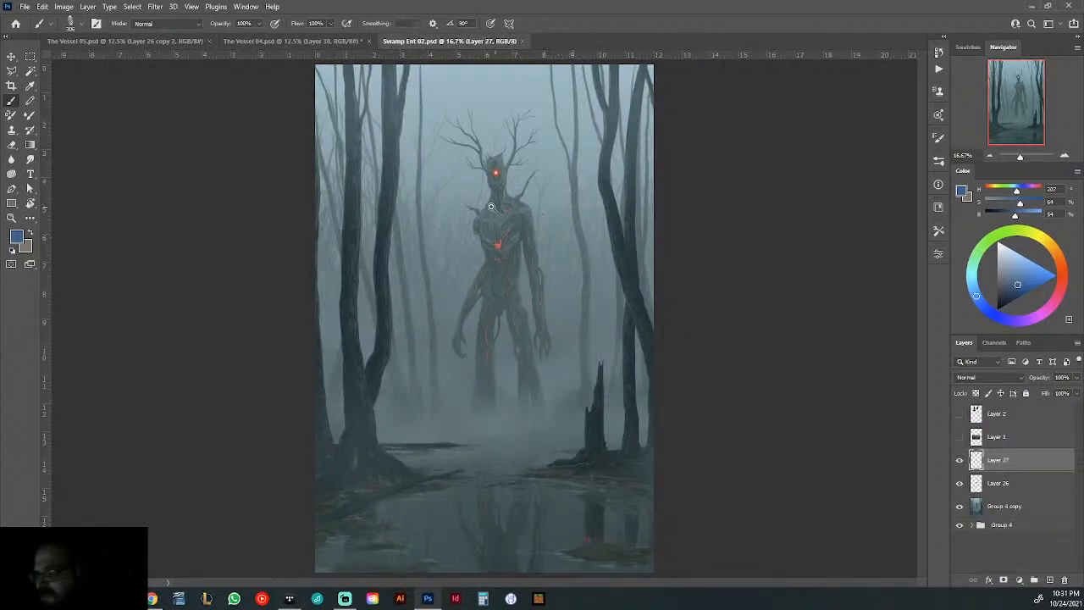
pyautogui.moveTo(488, 207)
pyautogui.mouseDown()
pyautogui.moveTo(520, 221)
pyautogui.moveTo(505, 218)
pyautogui.mouseUp()
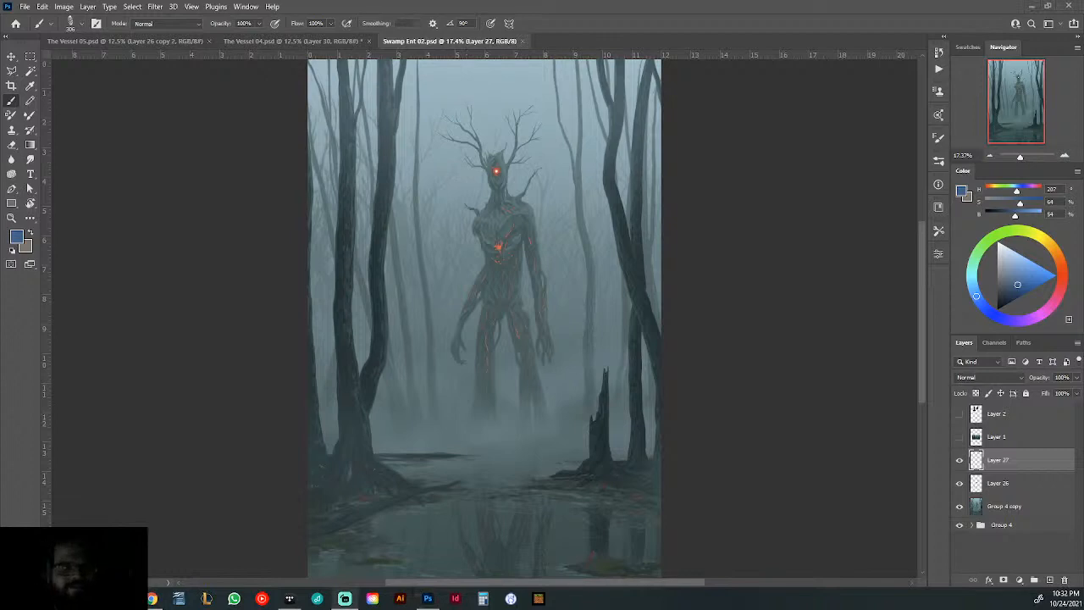
pyautogui.click(523, 41)
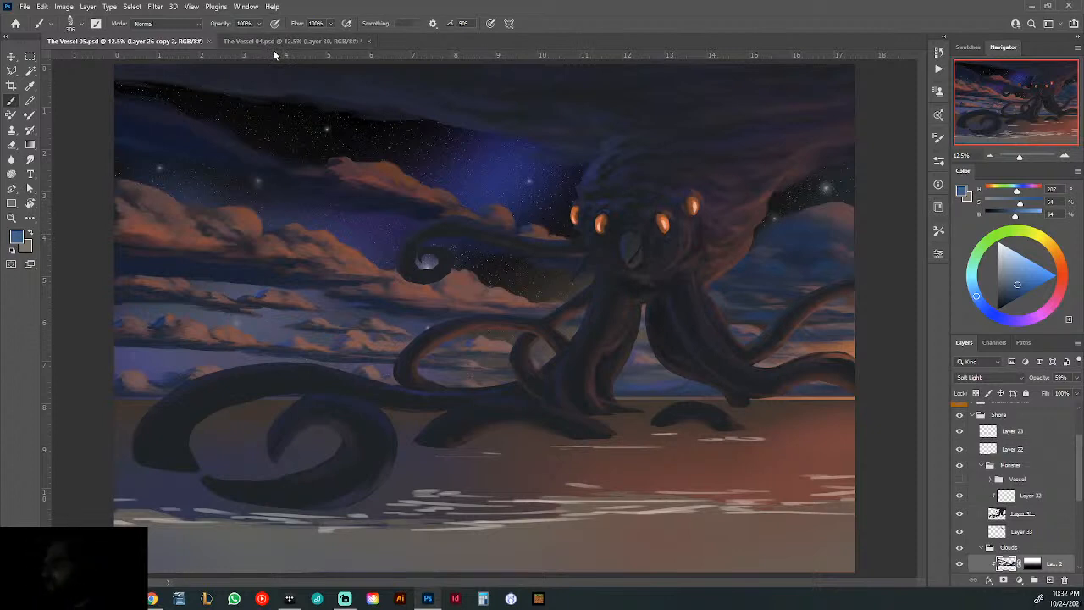
# - Select Layer 32 in the Monster group and set the brush size to 174 px
pyautogui.click(1009, 498)
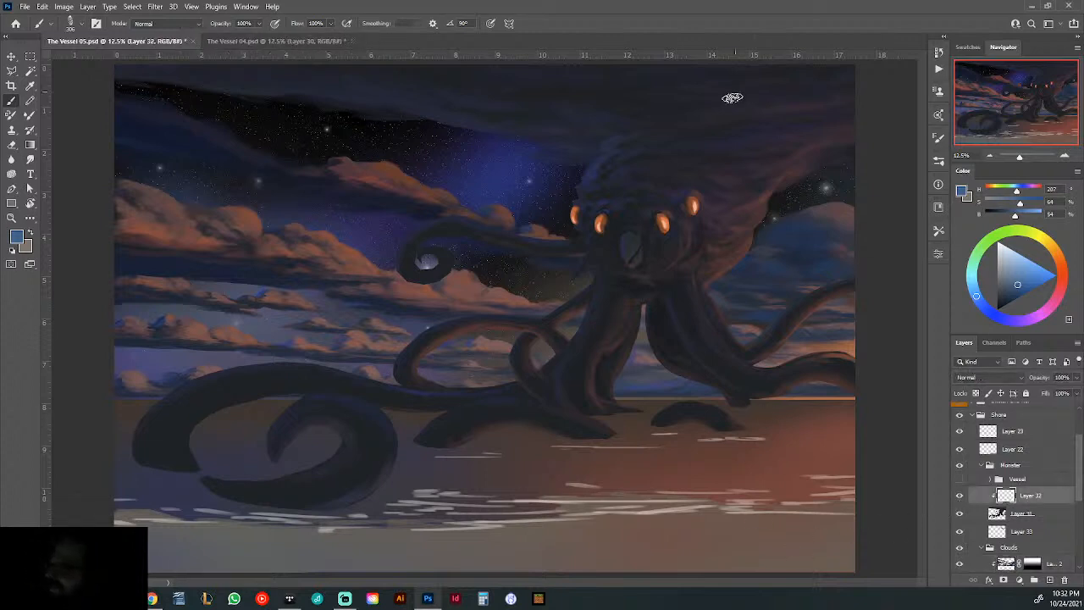
pyautogui.rightClick(705, 125)
pyautogui.click(794, 152)
pyautogui.click(888, 84)
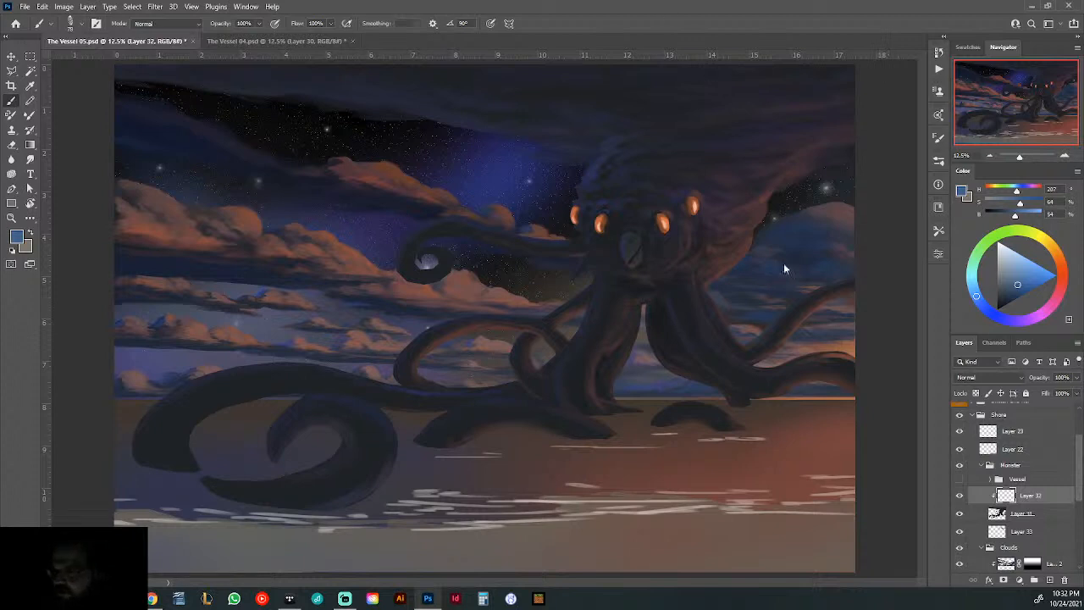
pyautogui.click(288, 41)
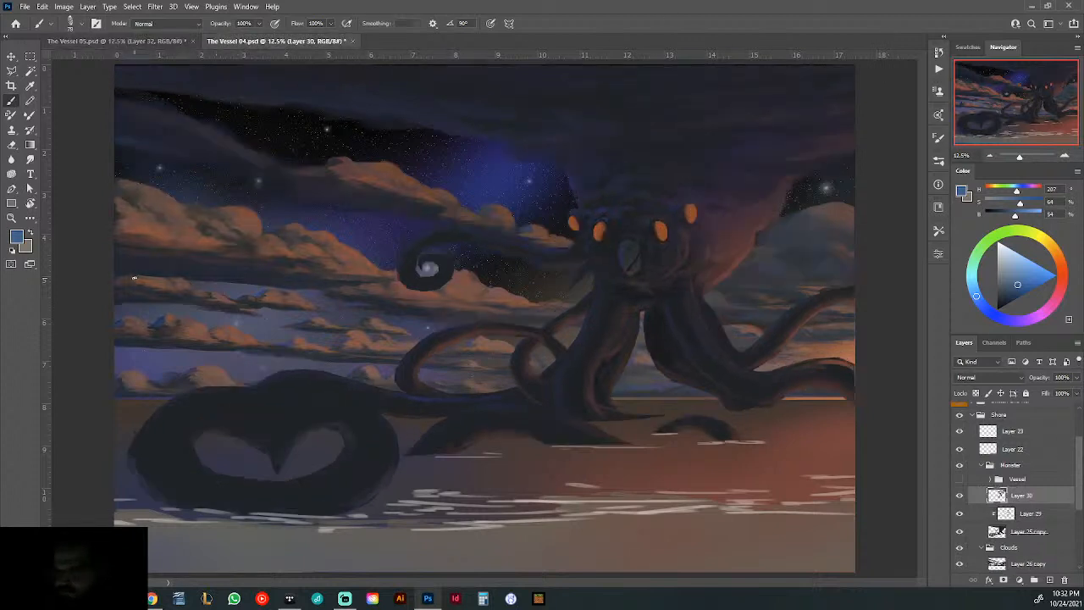
pyautogui.click(119, 41)
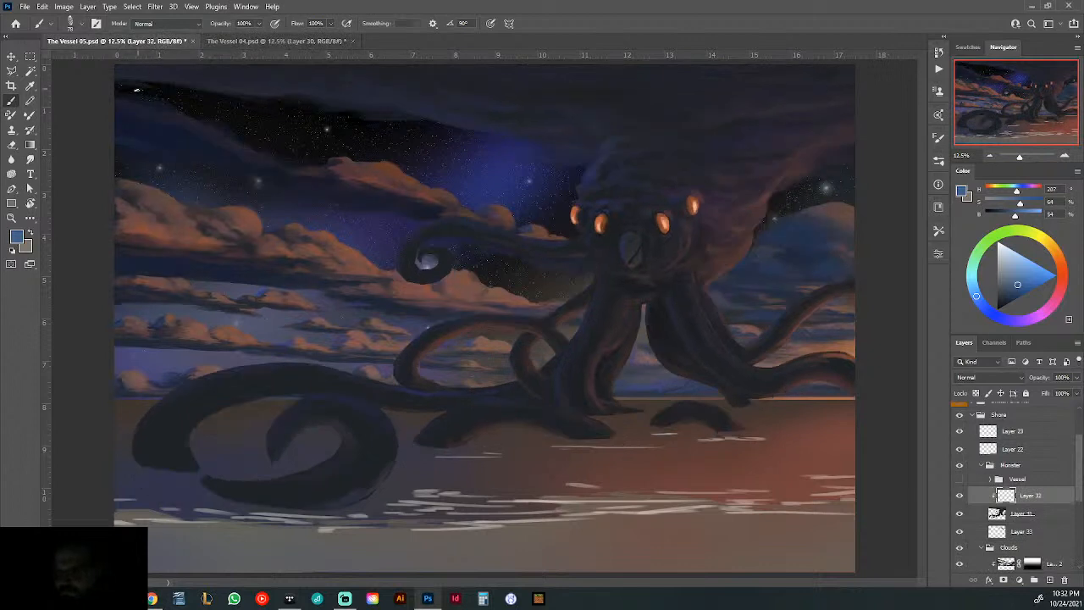
pyautogui.rightClick(646, 127)
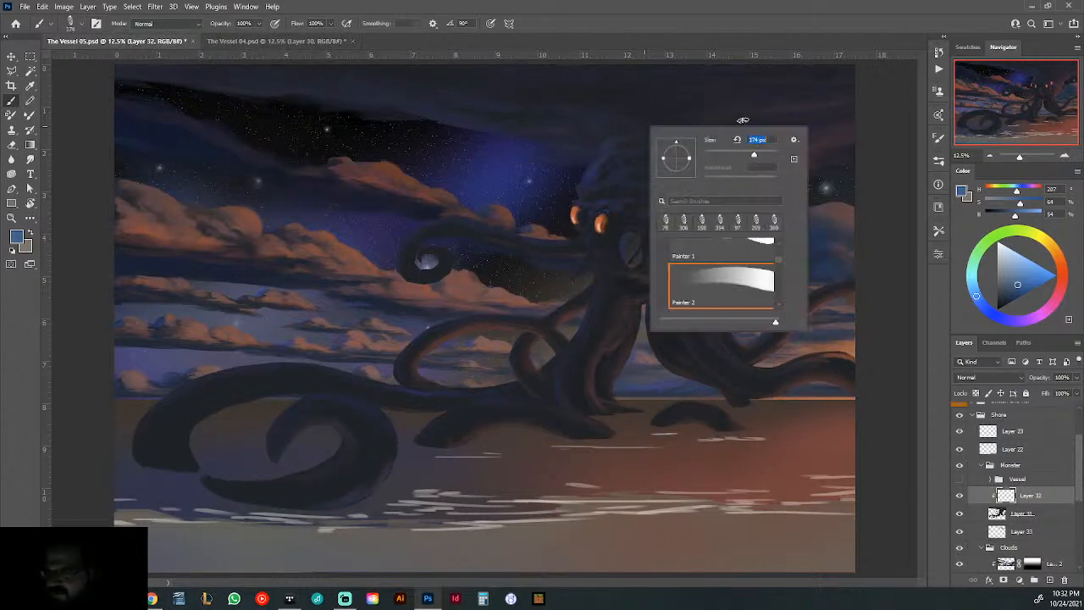
# - Compare the monster with the version in The Vessel 04.psd and check Layer 32's contribution by hiding and showing it
pyautogui.click(327, 41)
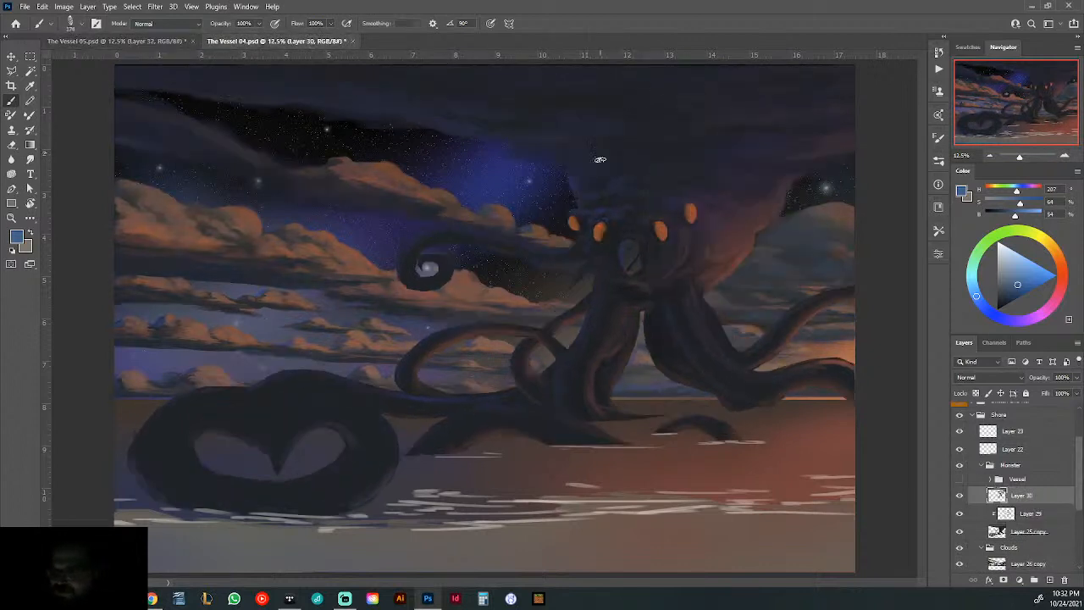
pyautogui.click(174, 42)
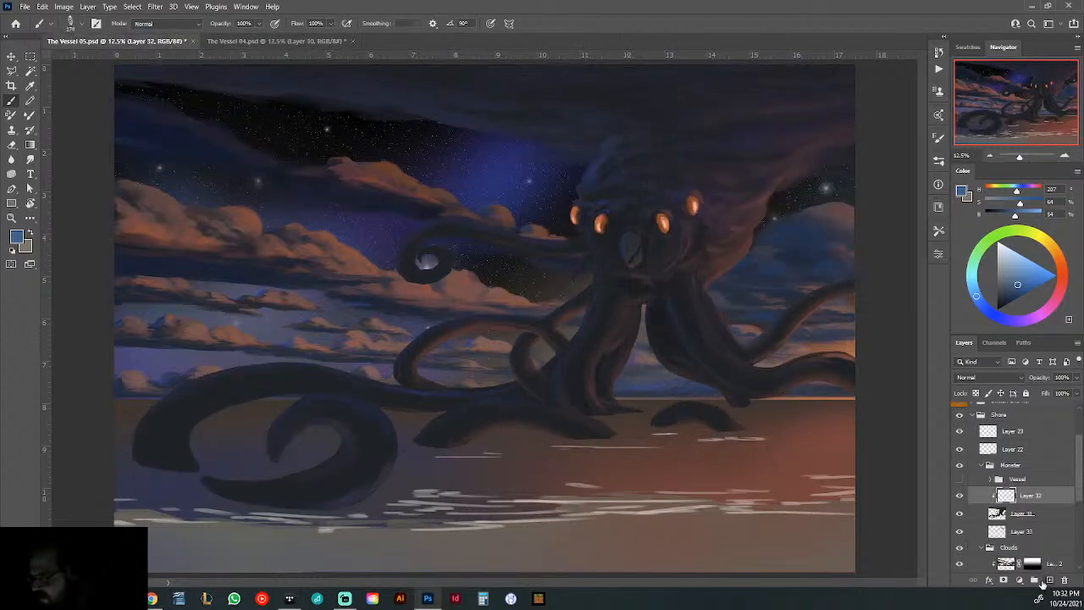
pyautogui.click(960, 497)
pyautogui.click(960, 496)
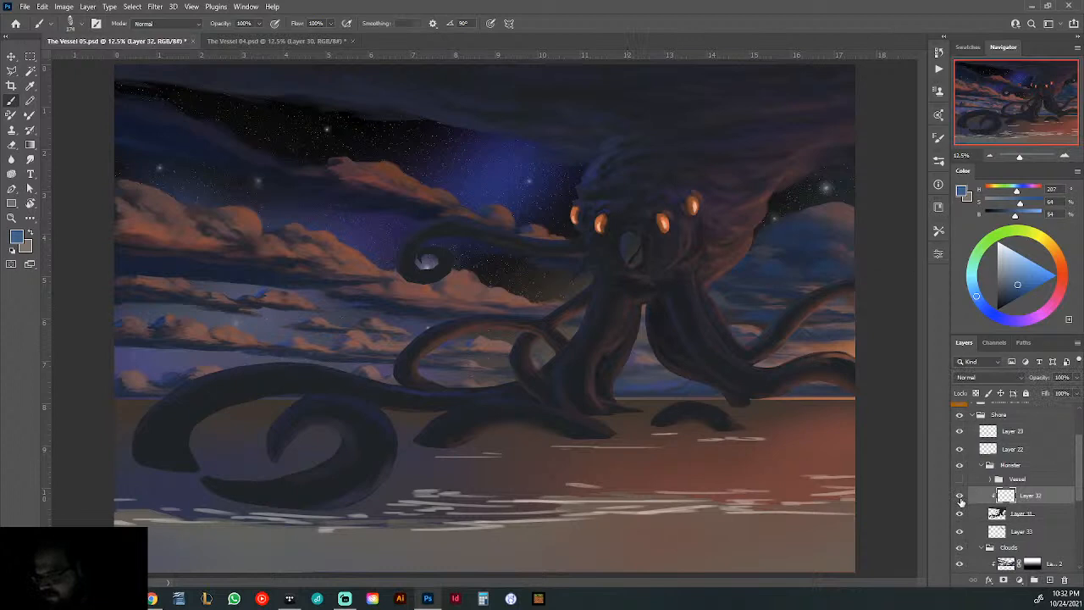
# - Add a new layer above Layer 32 and paint dark blue strokes around the top of the monster's head with sampled colors
pyautogui.keyDown('alt'); pyautogui.click(613, 170); pyautogui.keyUp('alt')
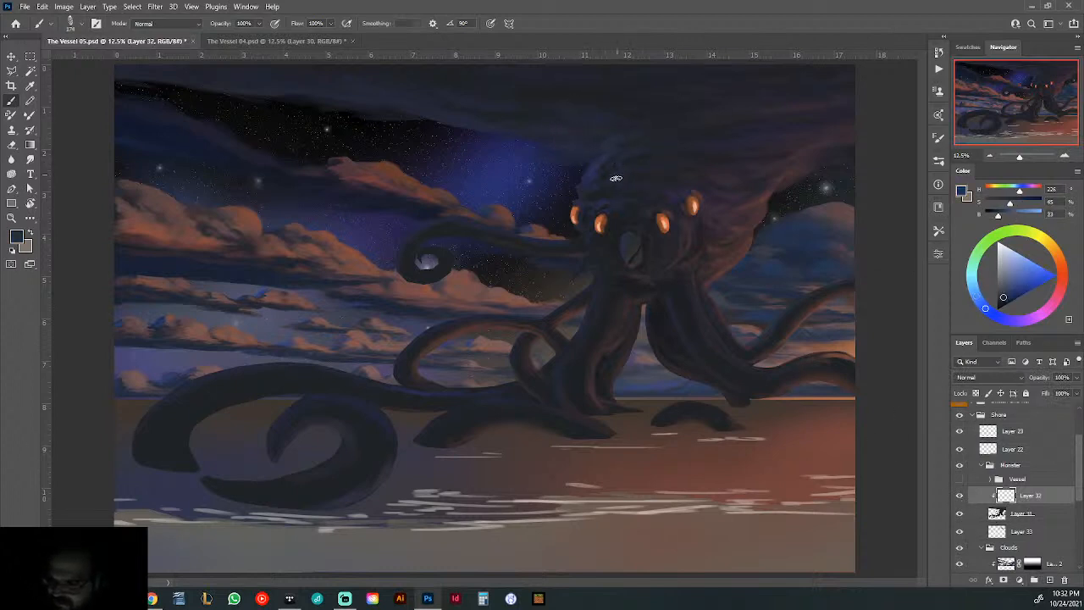
pyautogui.click(1051, 582)
pyautogui.keyDown('alt'); pyautogui.click(610, 179); pyautogui.keyUp('alt')
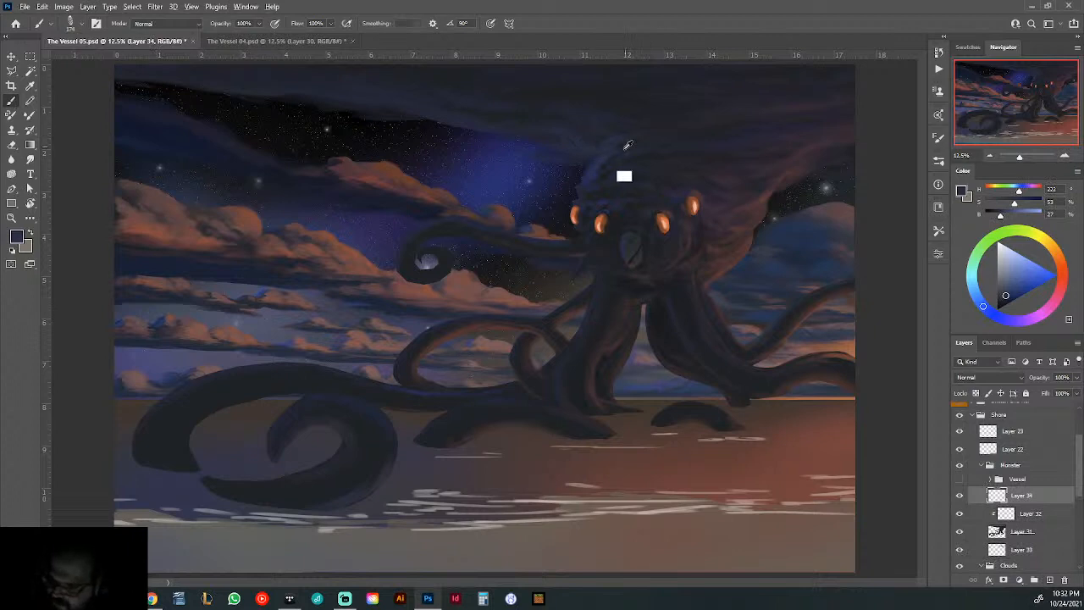
pyautogui.keyDown('alt'); pyautogui.click(616, 182); pyautogui.keyUp('alt')
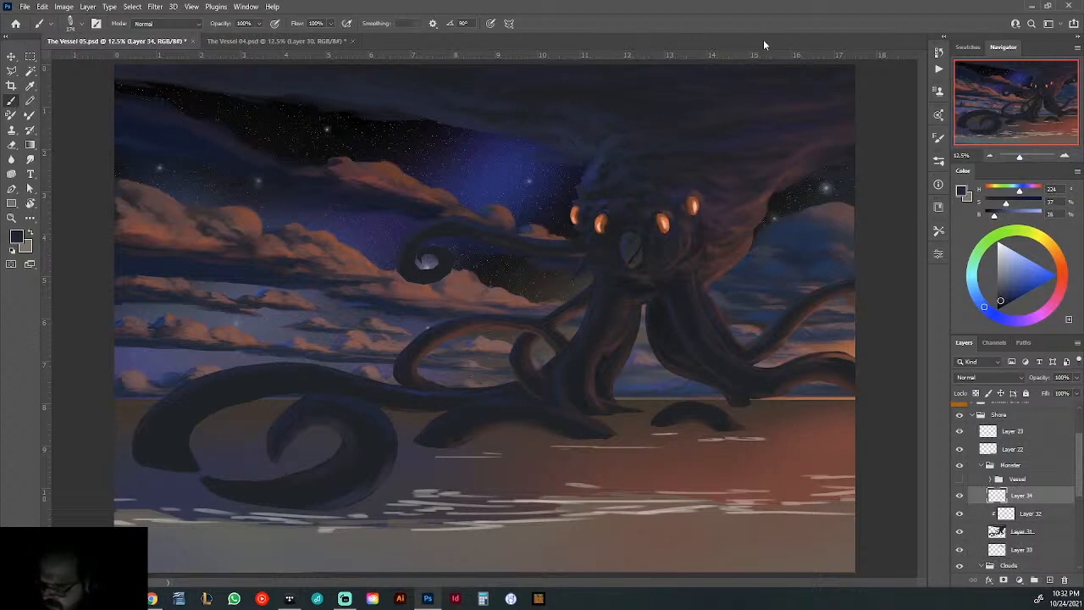
# - Check The Vessel 04.psd for reference, and paint sampled dark purple tones over the cloud beside the head with a 243 px brush
pyautogui.click(297, 41)
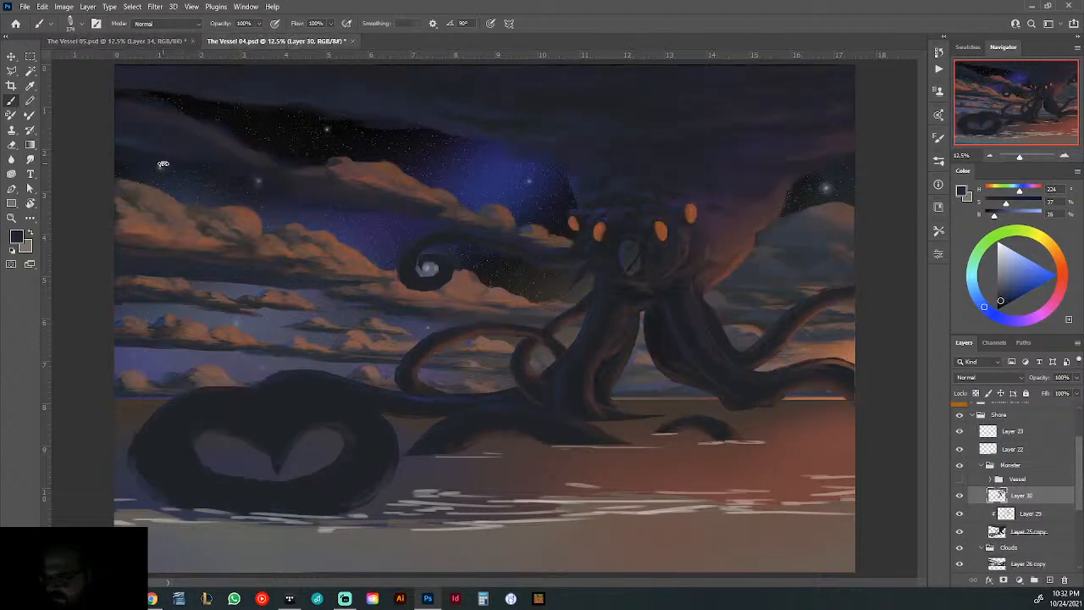
pyautogui.click(170, 40)
pyautogui.rightClick(793, 151)
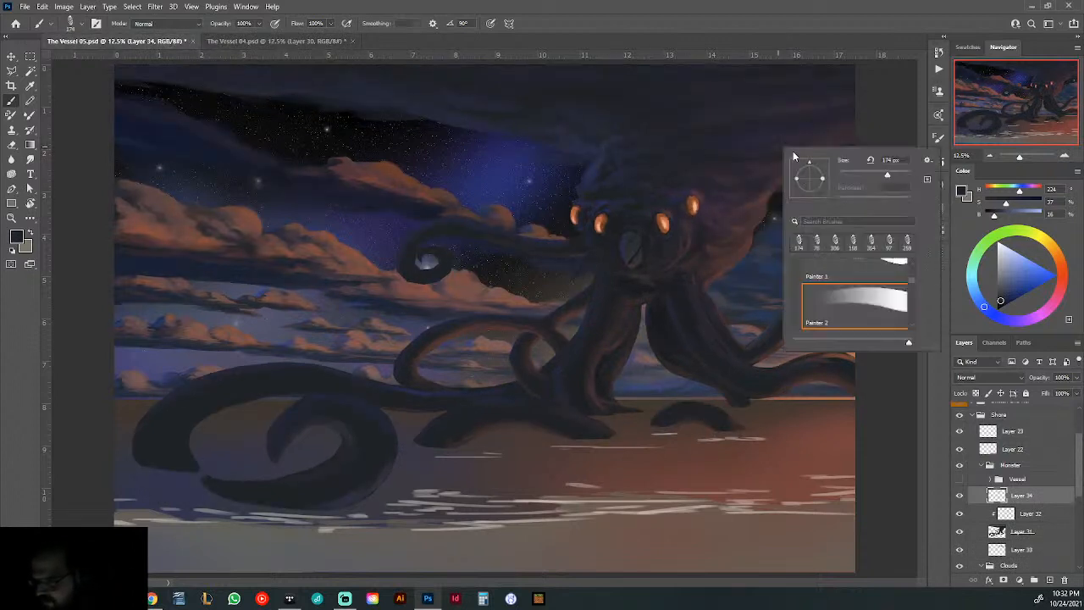
pyautogui.moveTo(887, 177); pyautogui.dragTo(893, 176)
pyautogui.keyDown('alt'); pyautogui.click(710, 143); pyautogui.keyUp('alt')
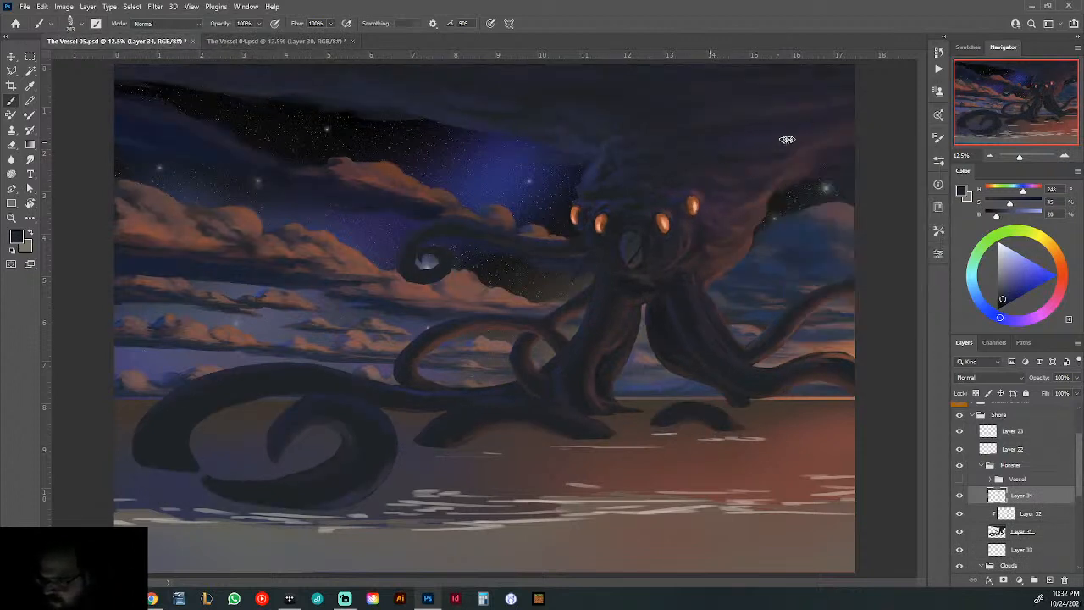
pyautogui.keyDown('alt'); pyautogui.click(805, 166); pyautogui.keyUp('alt')
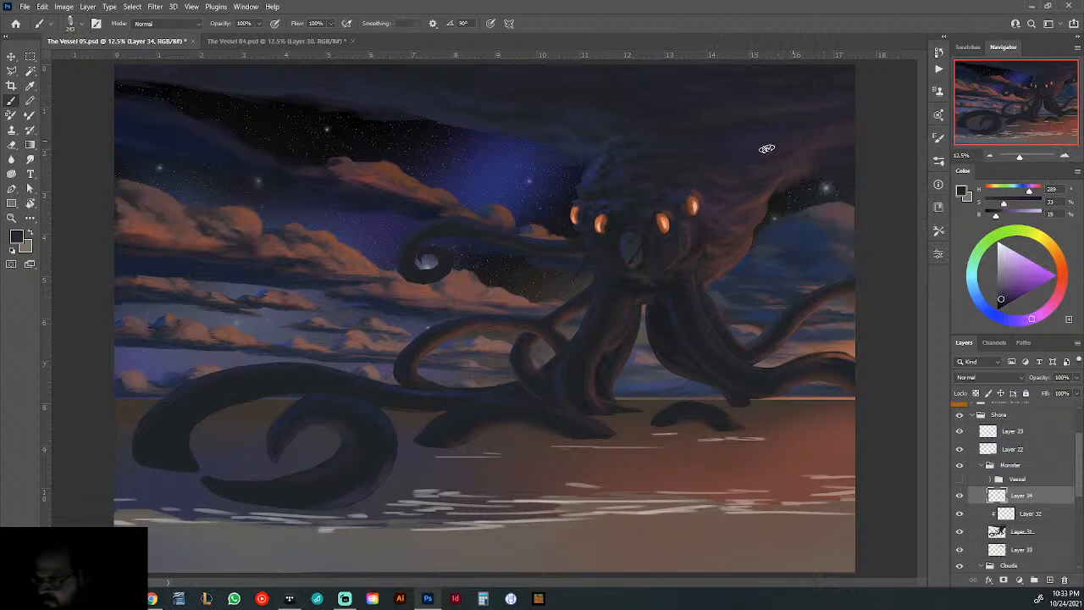
# - Enlarge the brush slightly and blend the top of the monster's head into the clouds with sampled dark blues
pyautogui.rightClick(804, 138)
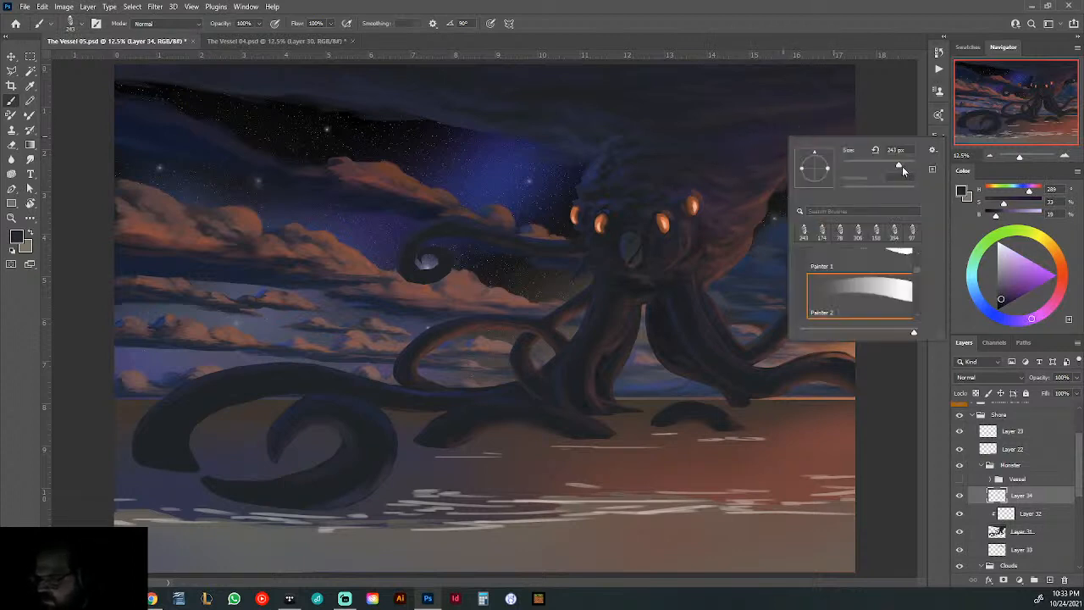
pyautogui.click(721, 147)
pyautogui.keyDown('alt'); pyautogui.click(750, 125); pyautogui.keyUp('alt')
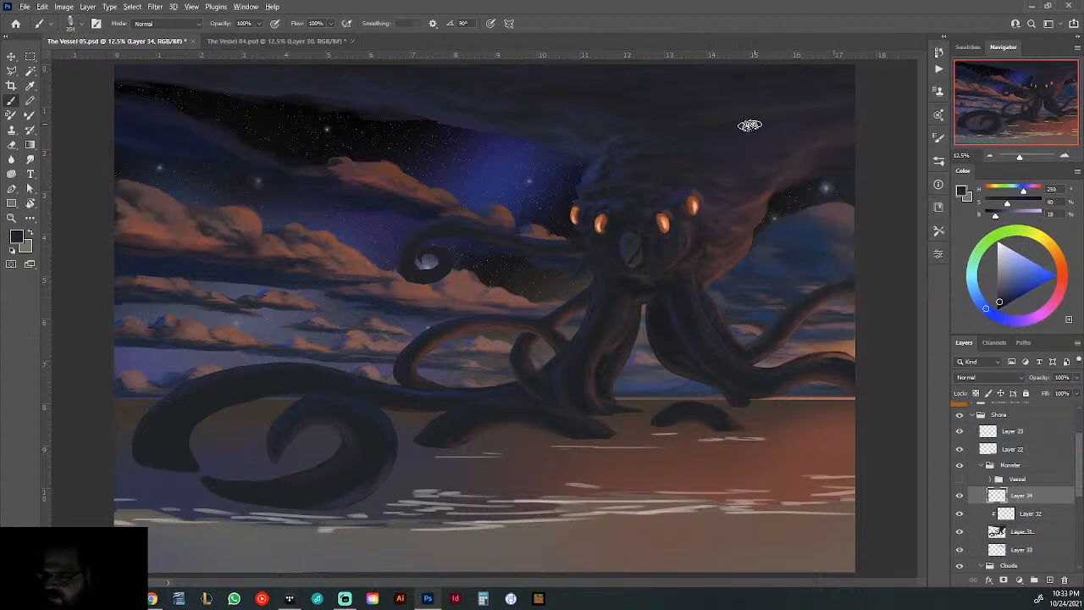
pyautogui.keyDown('alt'); pyautogui.click(583, 147); pyautogui.keyUp('alt')
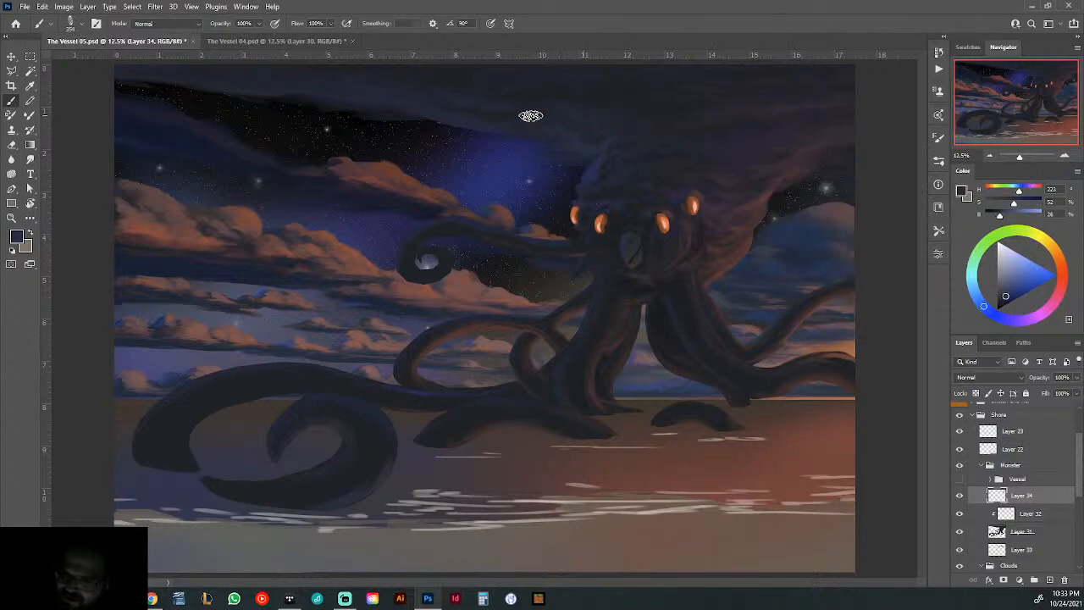
pyautogui.keyDown('alt'); pyautogui.click(593, 160); pyautogui.keyUp('alt')
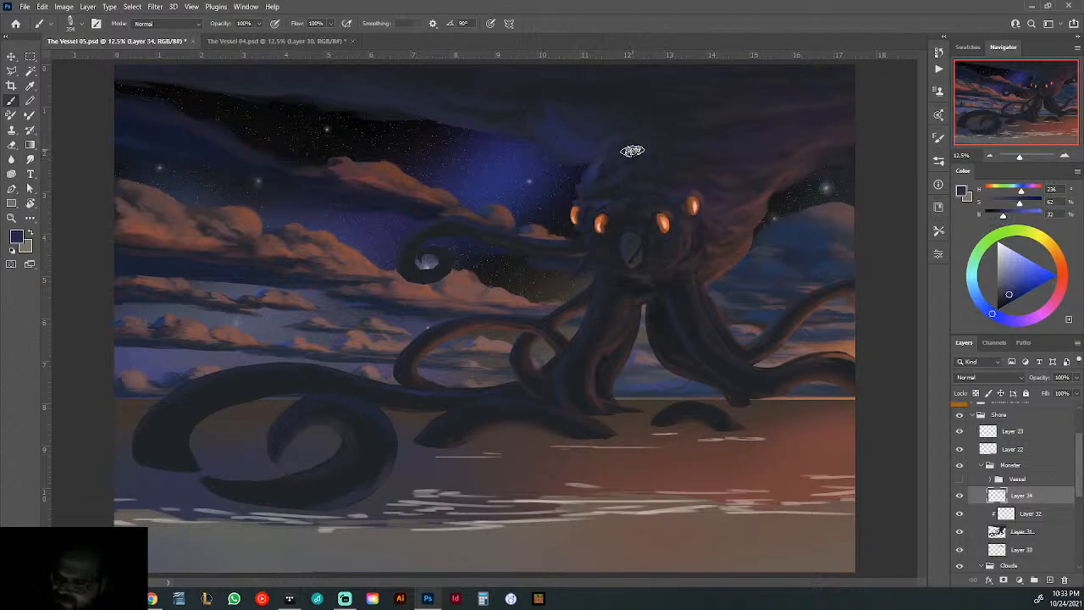
pyautogui.keyDown('alt'); pyautogui.click(607, 167); pyautogui.keyUp('alt')
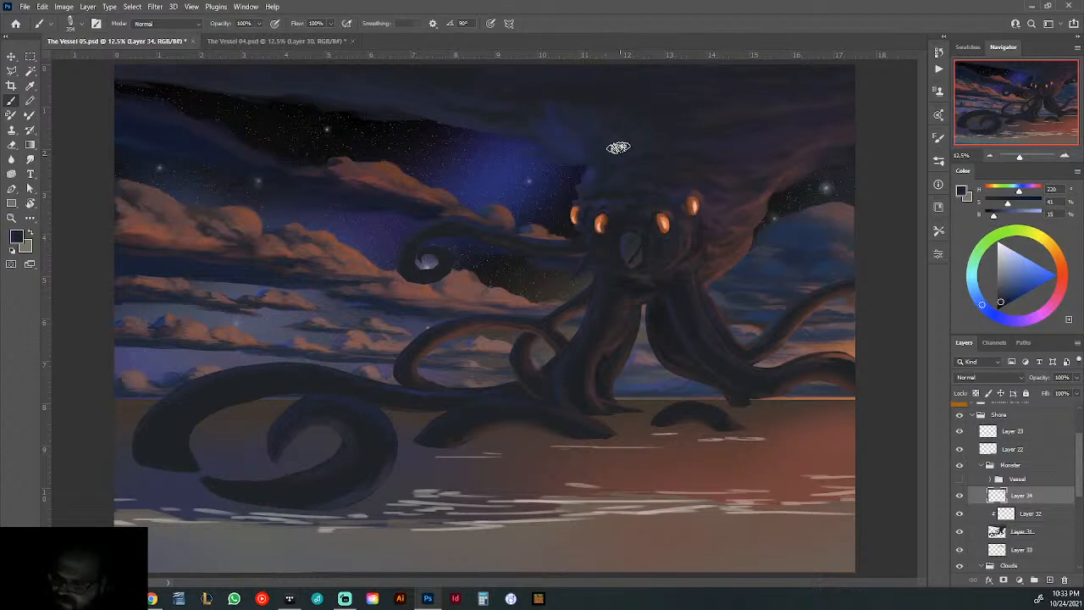
# - Continue blending the dark cloud directly above the monster's head with sampled dark and blue tones
pyautogui.moveTo(748, 197); pyautogui.dragTo(697, 191)
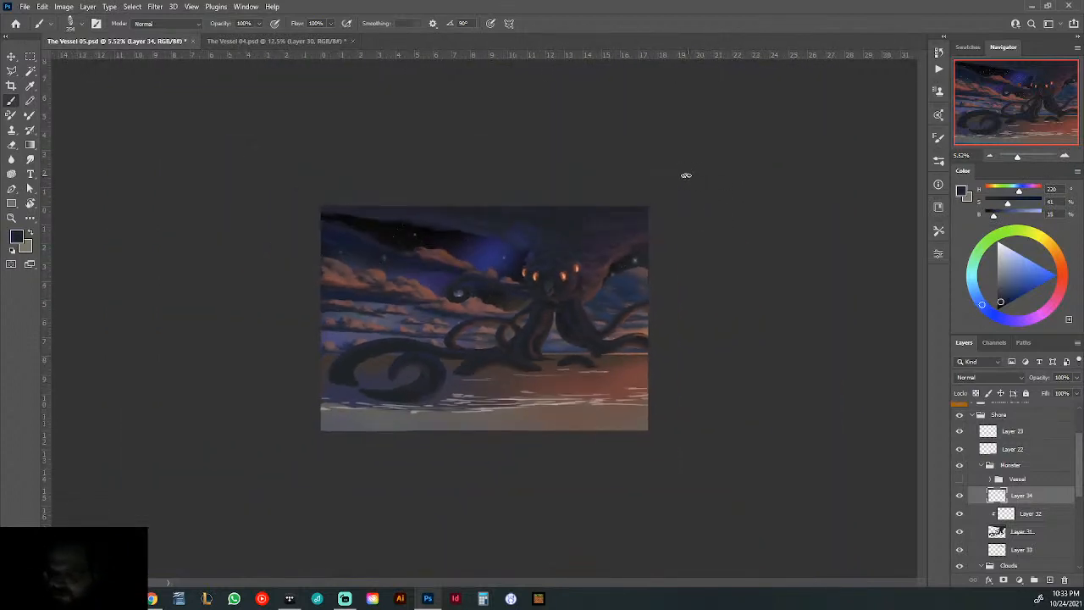
pyautogui.moveTo(591, 247); pyautogui.dragTo(628, 252)
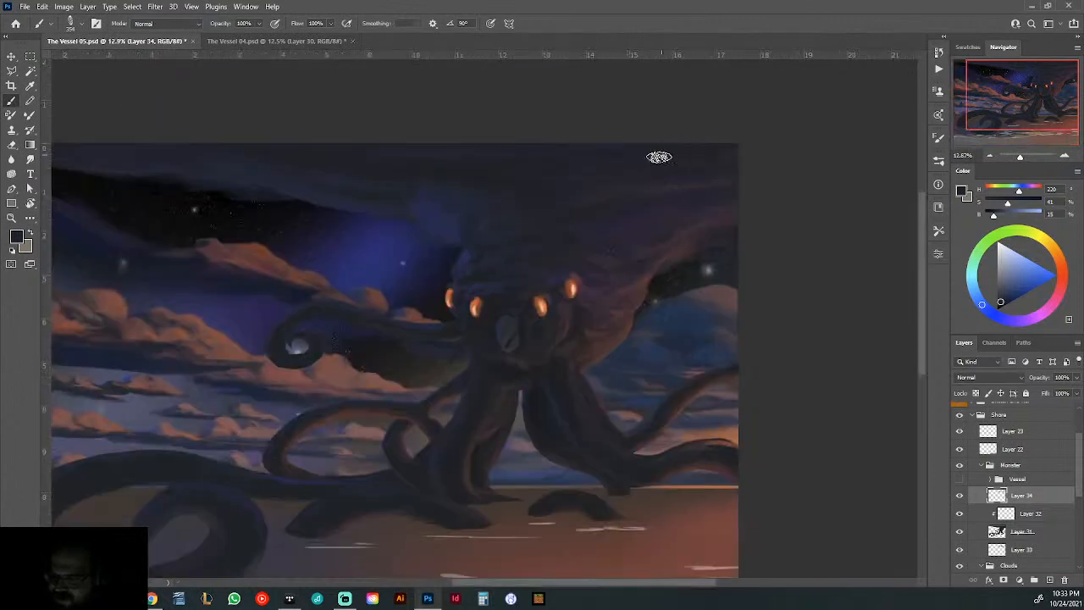
pyautogui.keyDown('alt'); pyautogui.click(488, 205); pyautogui.keyUp('alt')
pyautogui.moveTo(500, 186)
pyautogui.mouseDown()
pyautogui.moveTo(536, 217)
pyautogui.moveTo(509, 185)
pyautogui.moveTo(567, 206)
pyautogui.mouseUp()
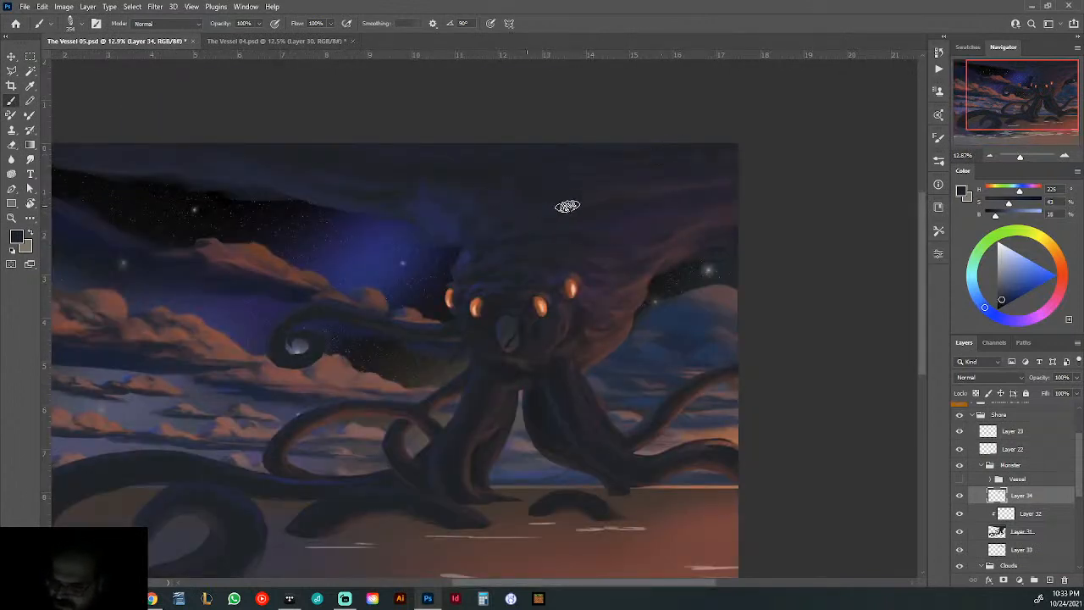
pyautogui.keyDown('alt'); pyautogui.click(440, 228); pyautogui.keyUp('alt')
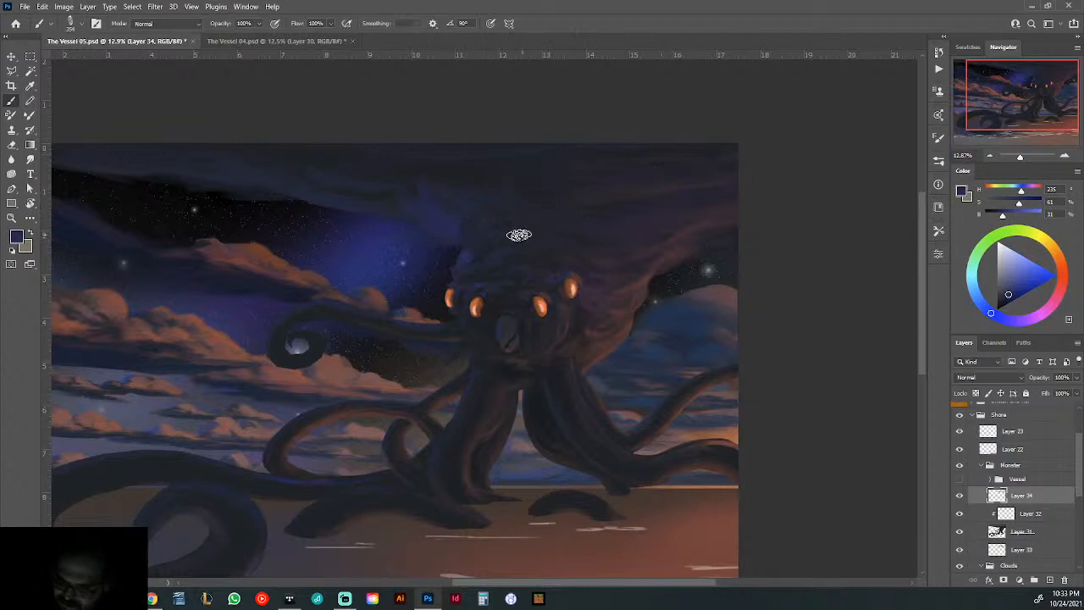
# - Compare the painting with Layer 34 shown and hidden, and delete that layer
pyautogui.moveTo(702, 407); pyautogui.dragTo(657, 238)
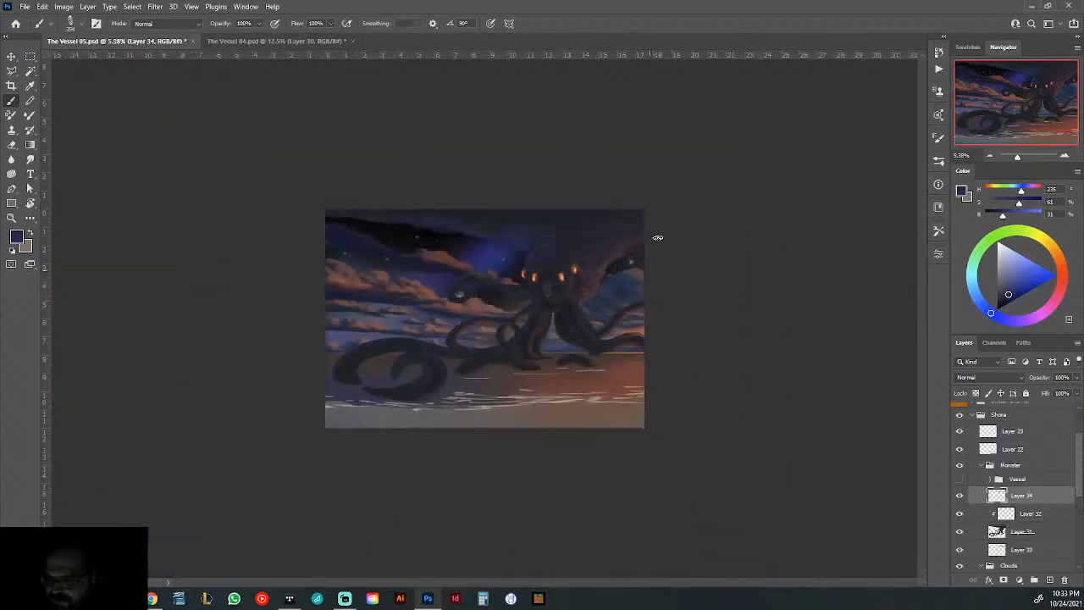
pyautogui.click(961, 497)
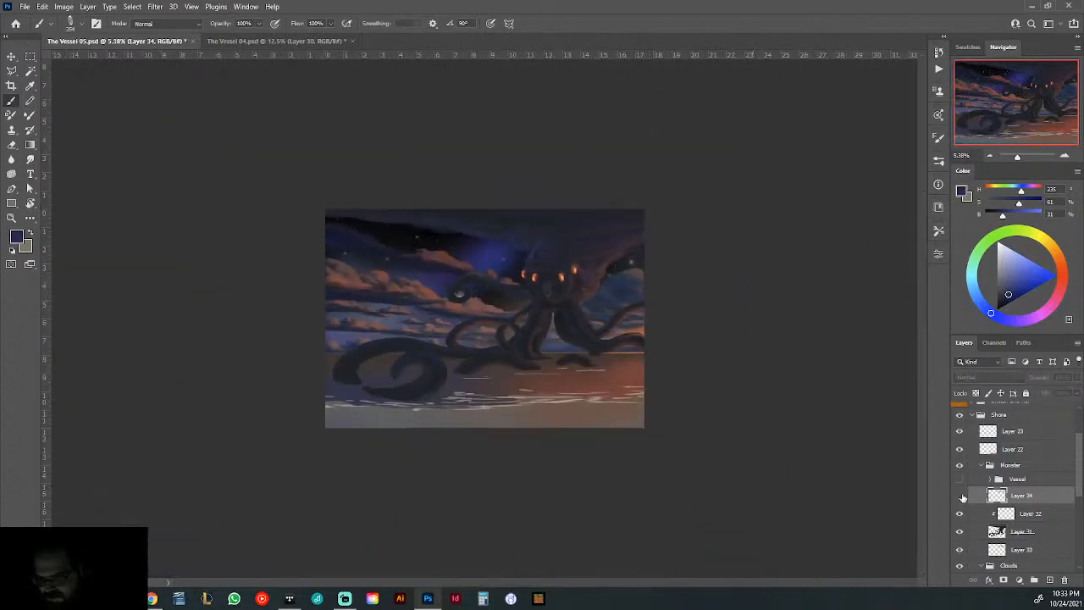
pyautogui.click(961, 497)
pyautogui.click(961, 497)
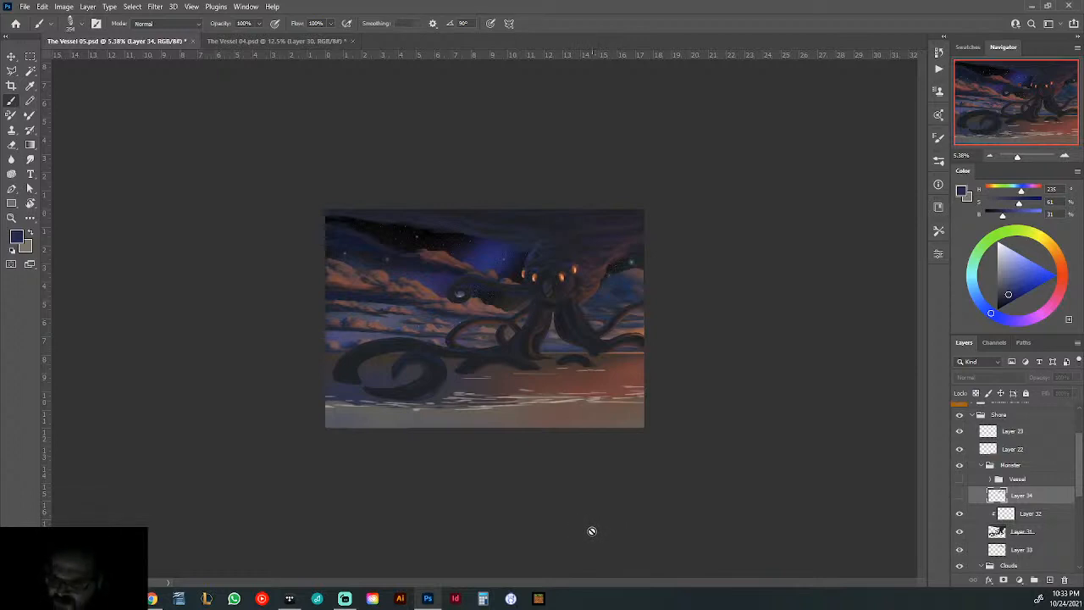
pyautogui.hotkey('ctrl', '0')
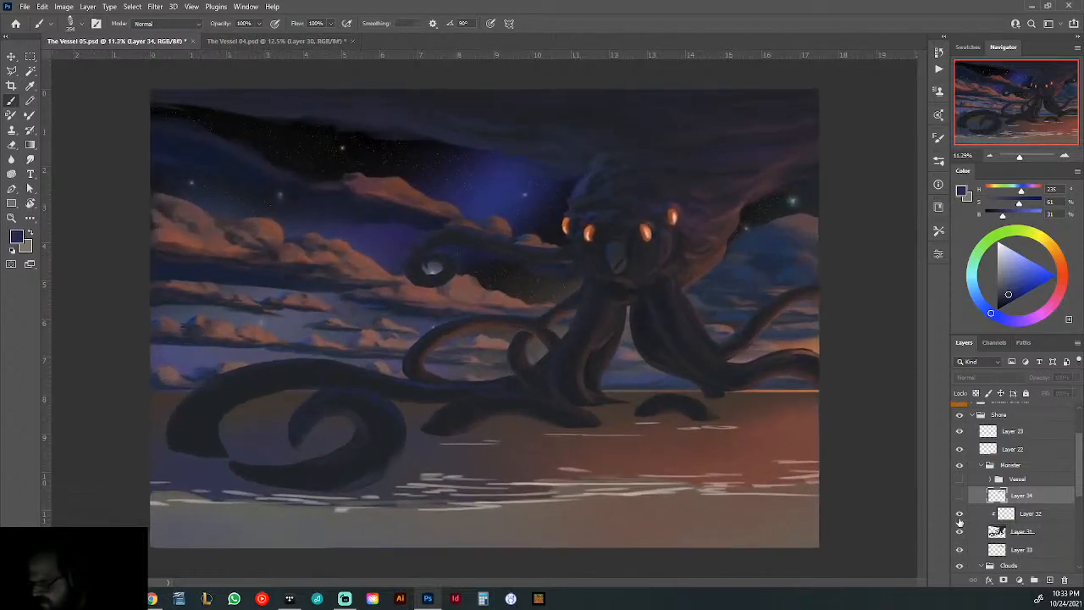
pyautogui.click(1066, 582)
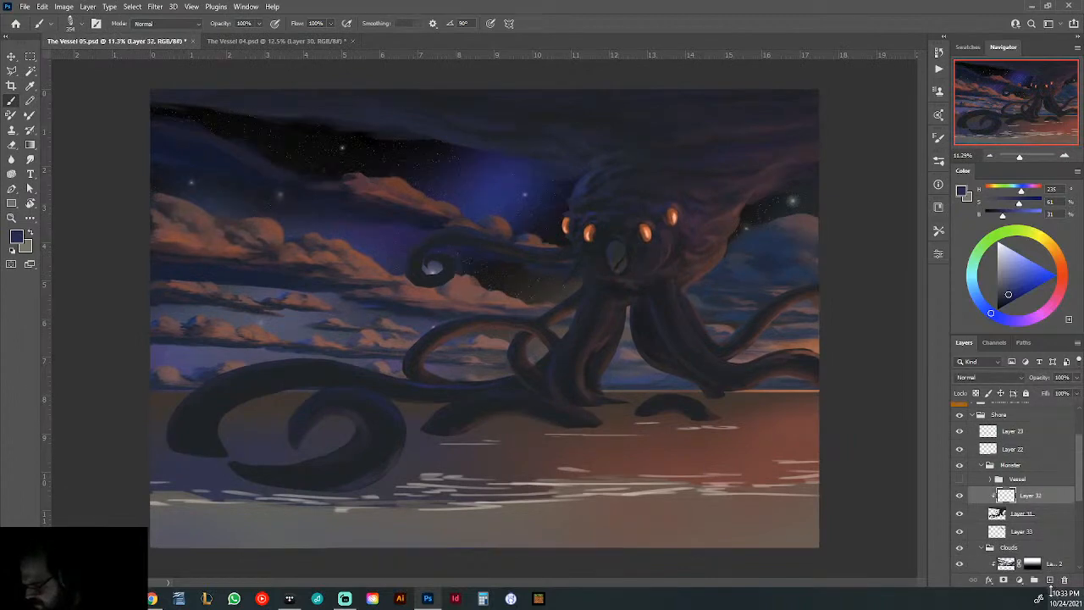
# - Add a new layer above Layer 32, and show and hide the Gutter group to check the composition across the fold
pyautogui.click(1050, 582)
pyautogui.rightClick(649, 165)
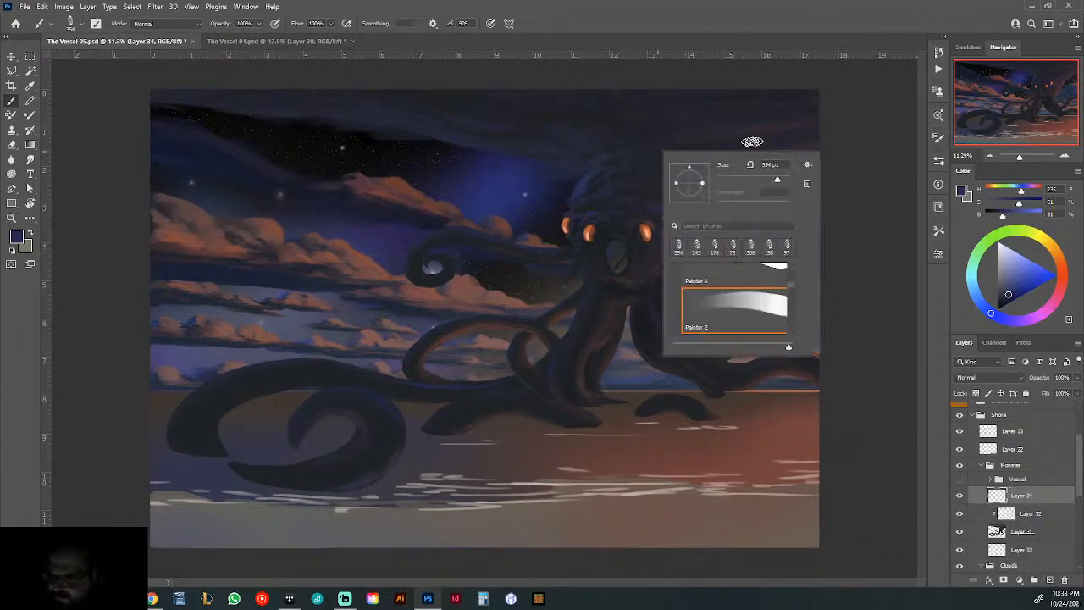
pyautogui.click(1077, 470)
pyautogui.moveTo(1078, 470); pyautogui.dragTo(1078, 435)
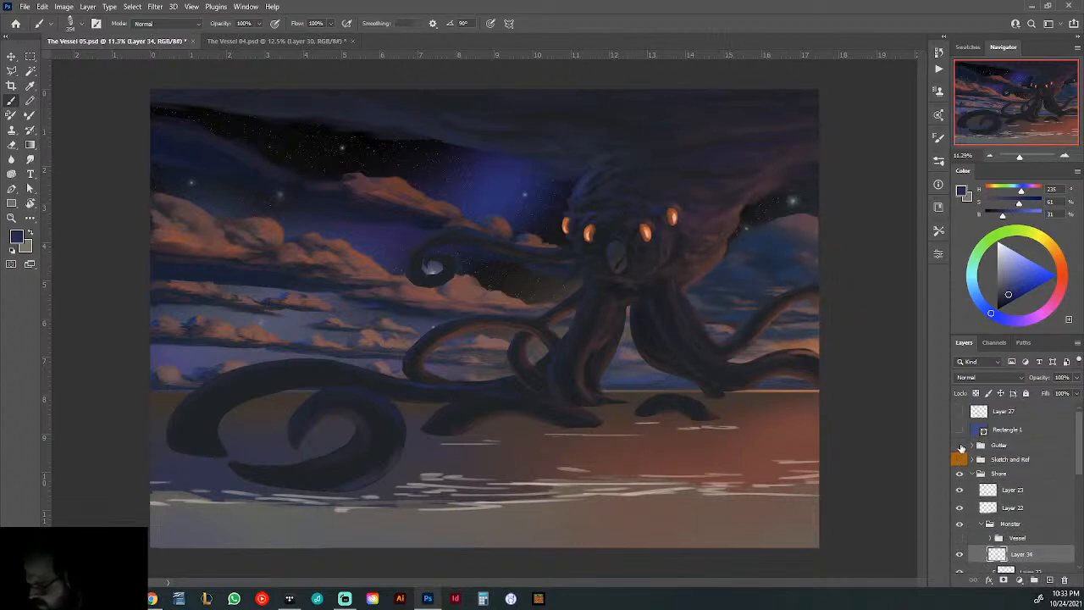
pyautogui.click(960, 445)
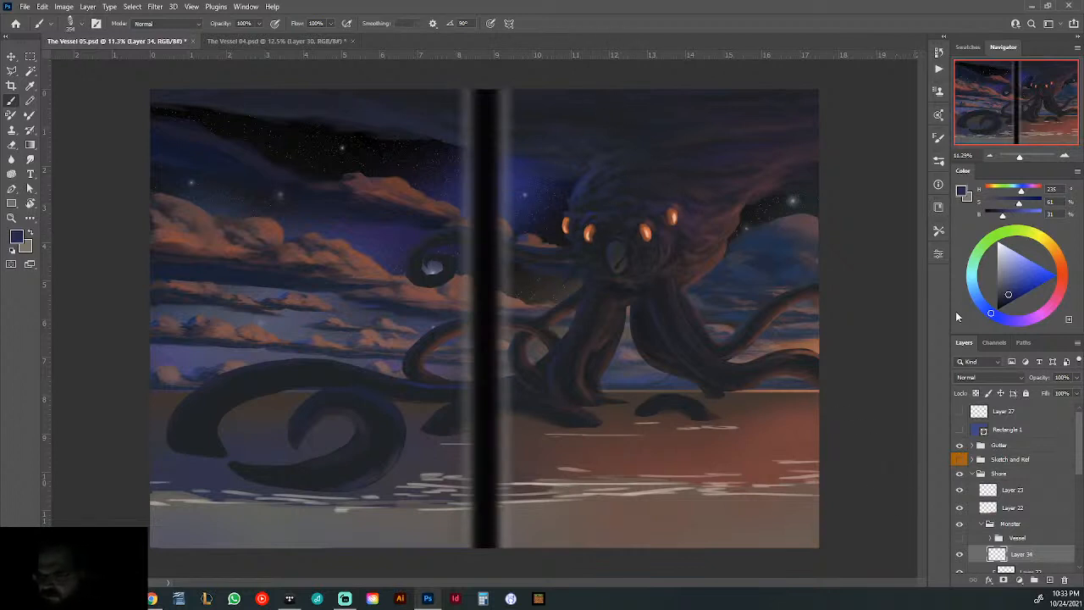
pyautogui.click(960, 445)
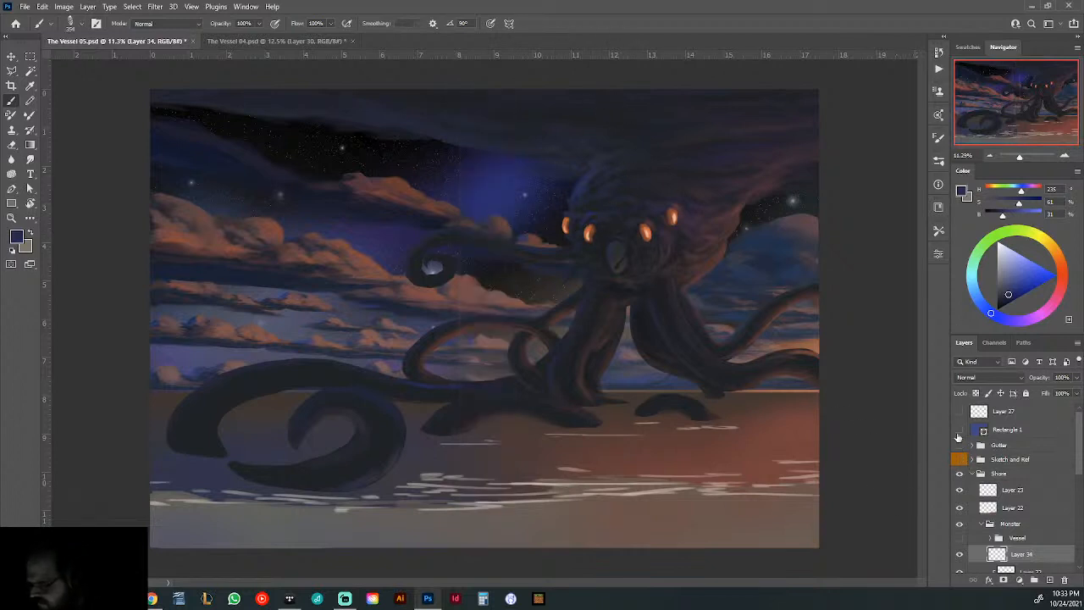
# - Show Layer 27 to frame the painting, and compare the composition with the Gutter group shown and hidden
pyautogui.click(960, 411)
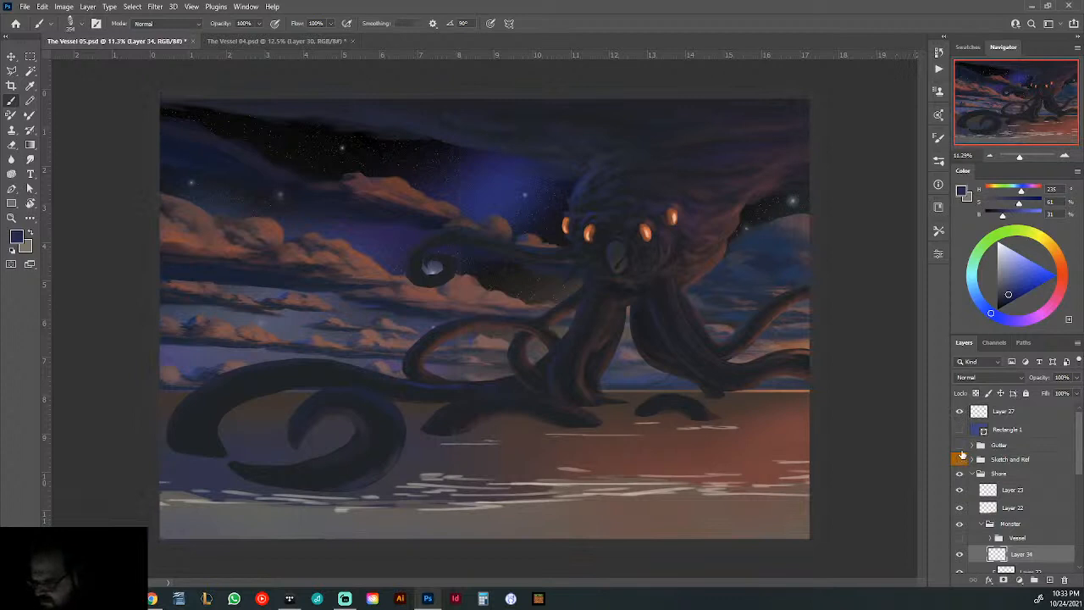
pyautogui.click(960, 444)
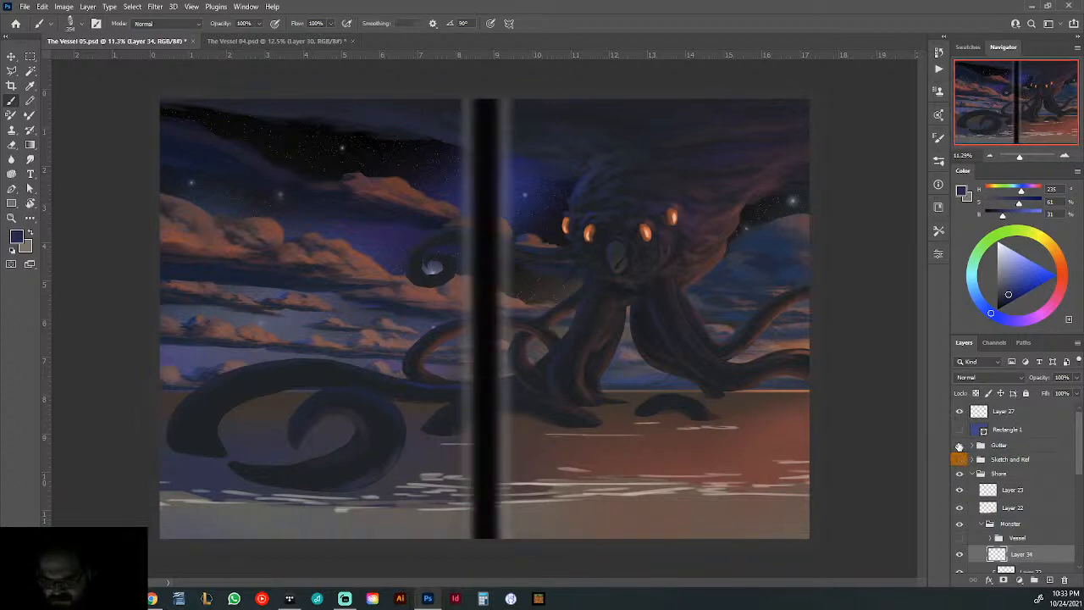
pyautogui.click(960, 445)
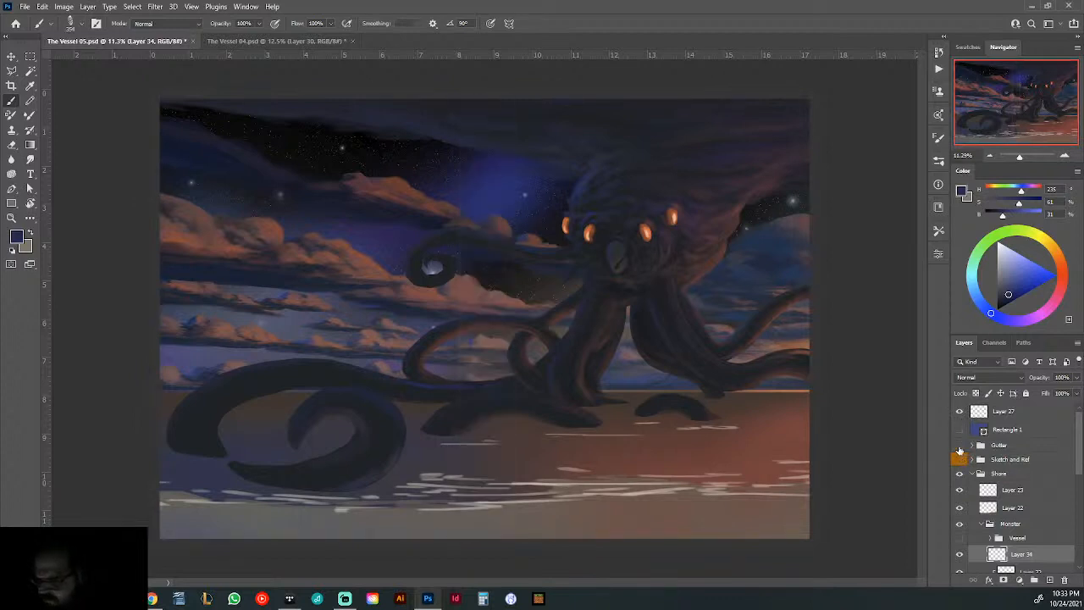
pyautogui.click(960, 446)
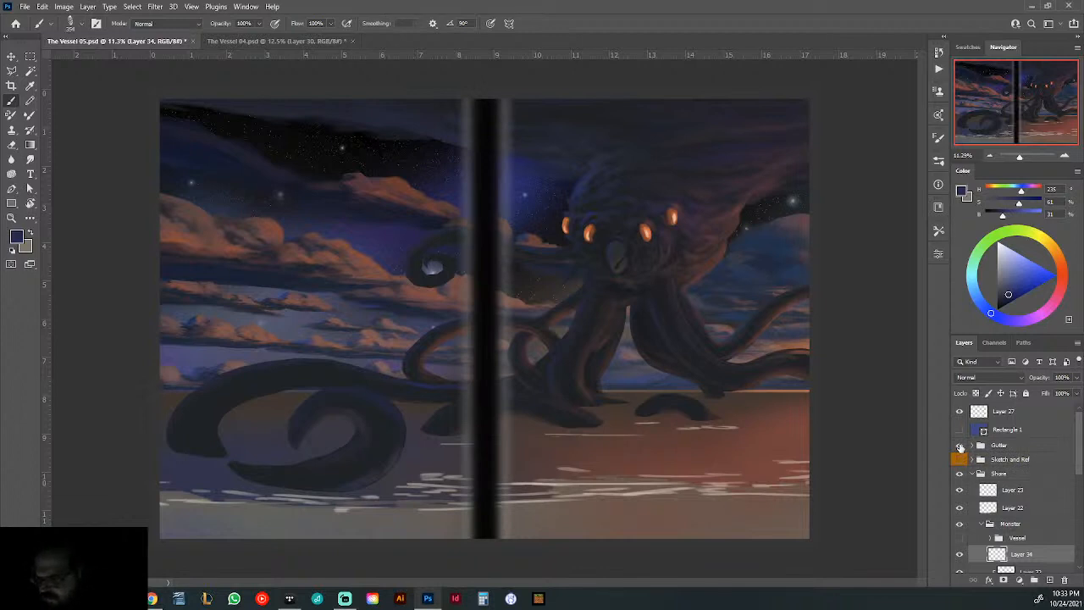
pyautogui.click(959, 446)
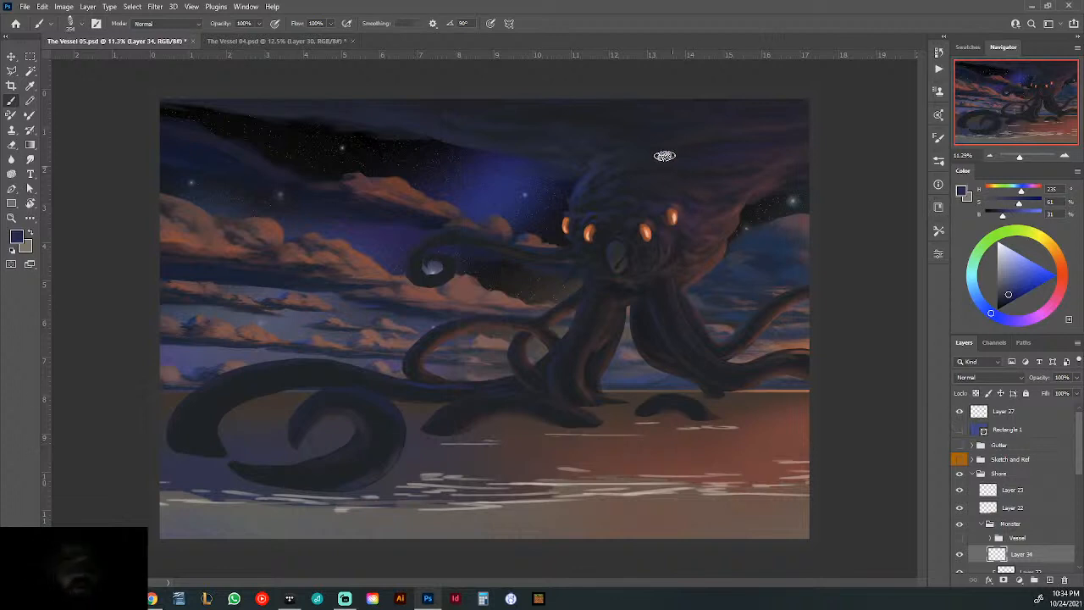
# - Reduce the brush to 124 px and paint the edge of the monster's head with sampled dark blue tones
pyautogui.rightClick(682, 195)
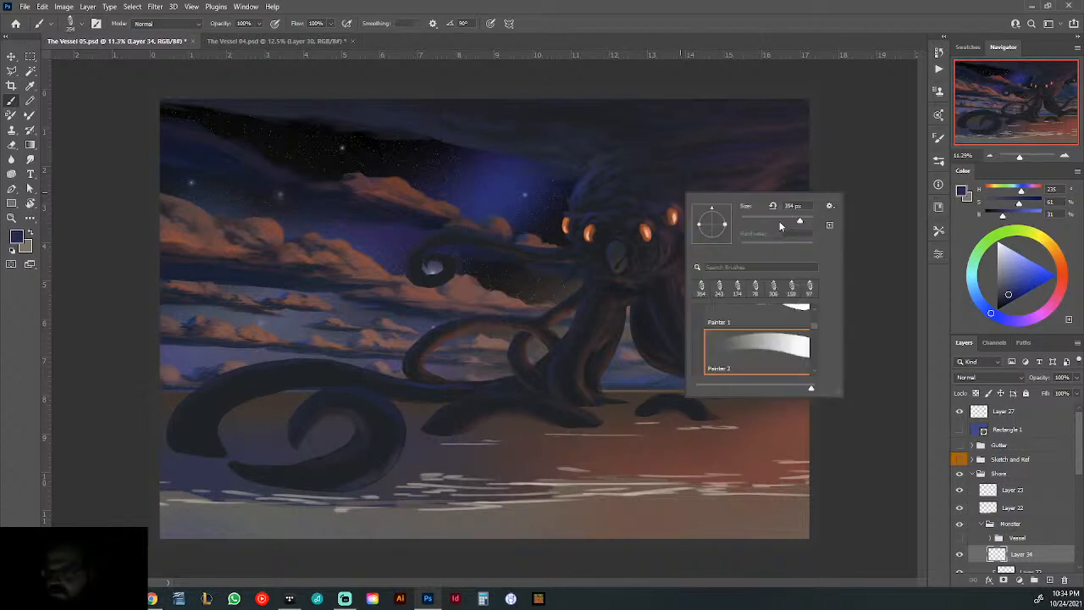
pyautogui.click(824, 156)
pyautogui.keyDown('alt'); pyautogui.click(584, 183); pyautogui.keyUp('alt')
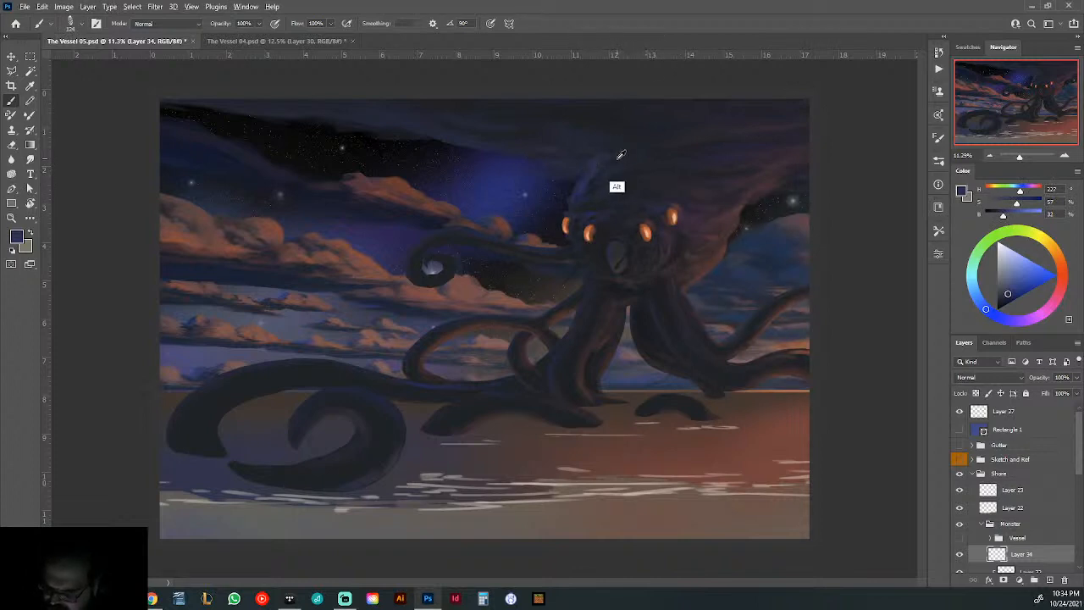
pyautogui.keyDown('alt'); pyautogui.click(614, 173); pyautogui.keyUp('alt')
# - Set the brush to 177 px and refine the top of the monster's head with sampled dark and blue tones
pyautogui.rightClick(712, 136)
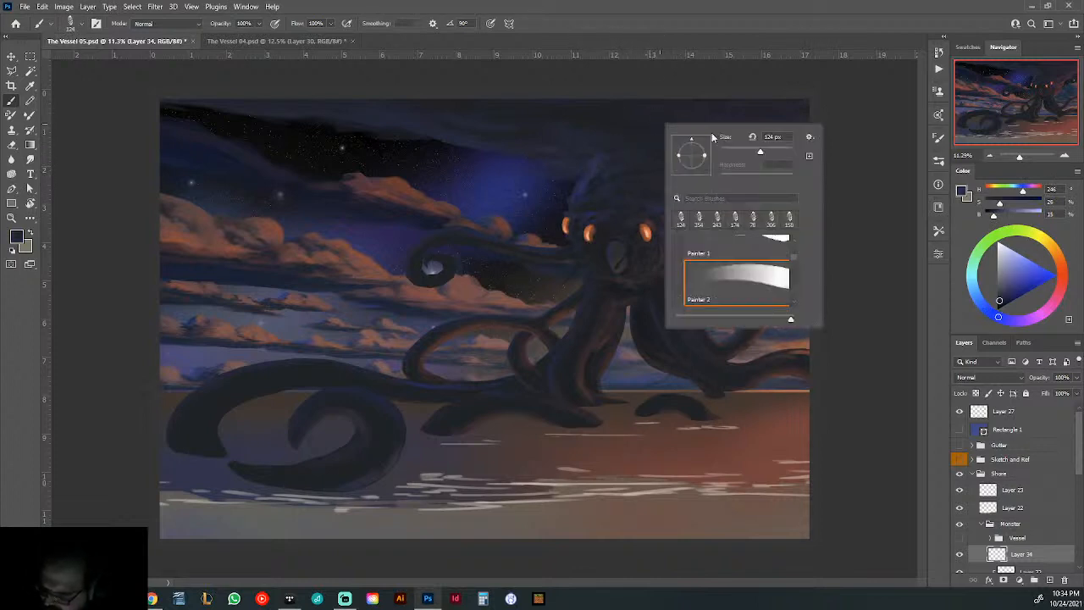
pyautogui.click(770, 151)
pyautogui.click(602, 158)
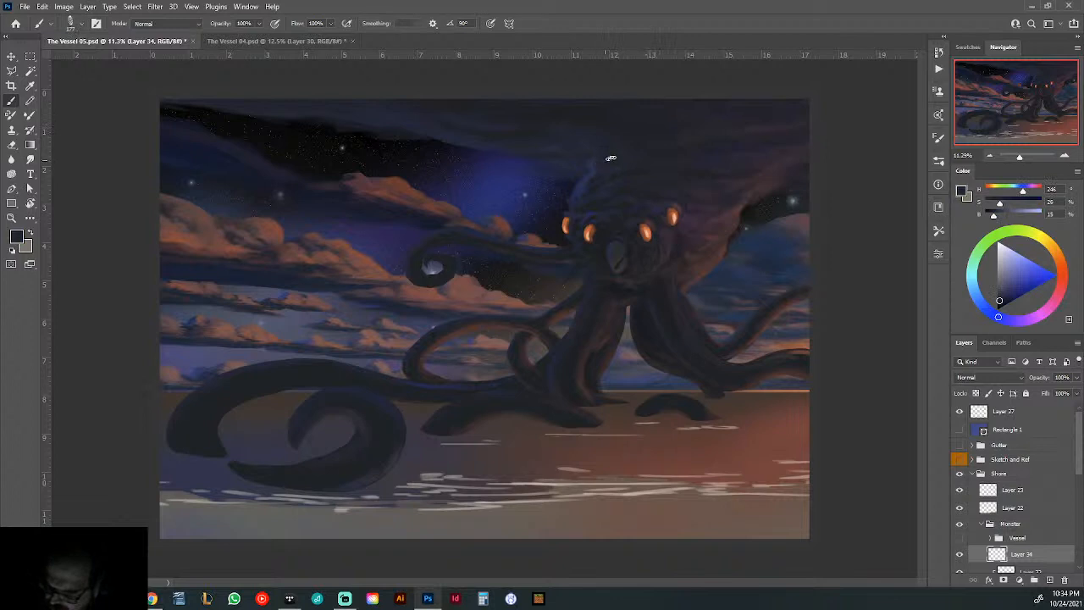
pyautogui.keyDown('alt'); pyautogui.click(602, 174); pyautogui.keyUp('alt')
pyautogui.keyDown('alt'); pyautogui.click(585, 190); pyautogui.keyUp('alt')
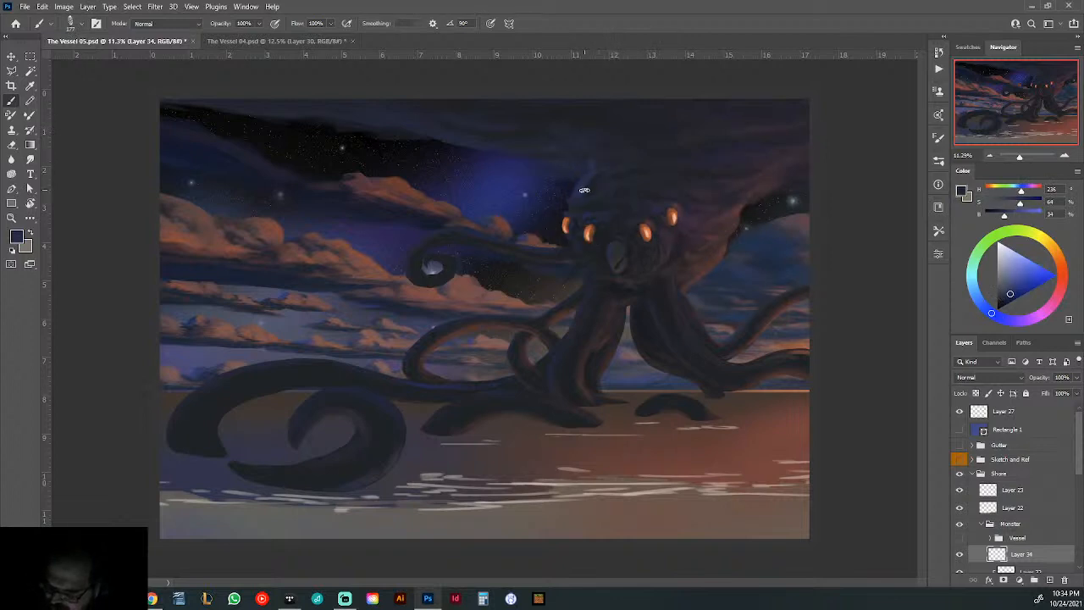
pyautogui.keyDown('alt'); pyautogui.click(657, 326); pyautogui.keyUp('alt')
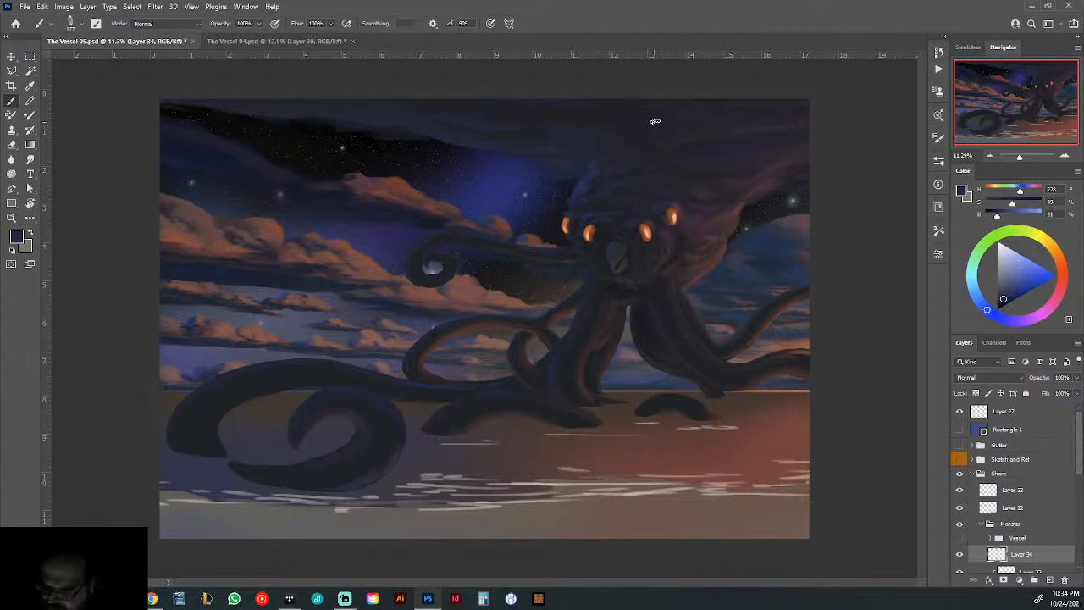
# - Sample the bright blue of the sky glow and paint blue wisps into the cloud just above the monster's head
pyautogui.keyDown('alt'); pyautogui.click(506, 188); pyautogui.keyUp('alt')
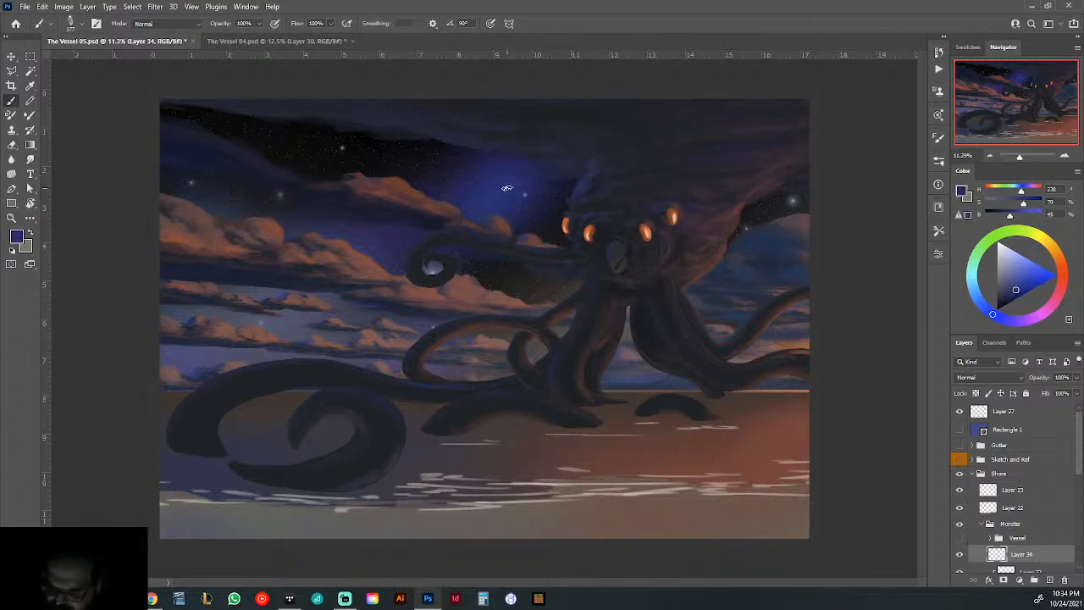
pyautogui.keyDown('alt'); pyautogui.click(600, 161); pyautogui.keyUp('alt')
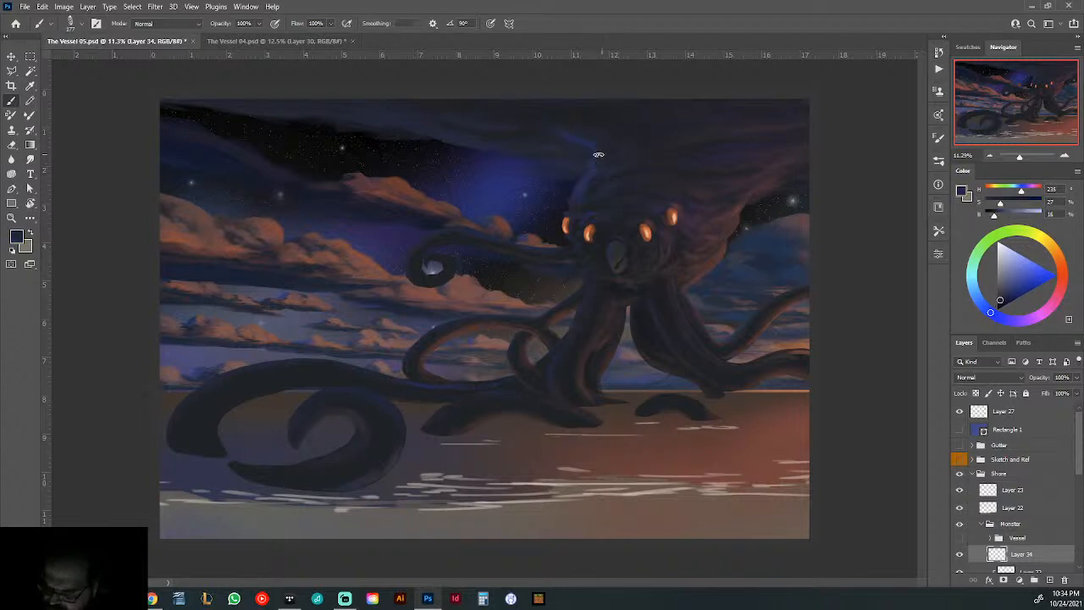
pyautogui.keyDown('alt'); pyautogui.click(571, 136); pyautogui.keyUp('alt')
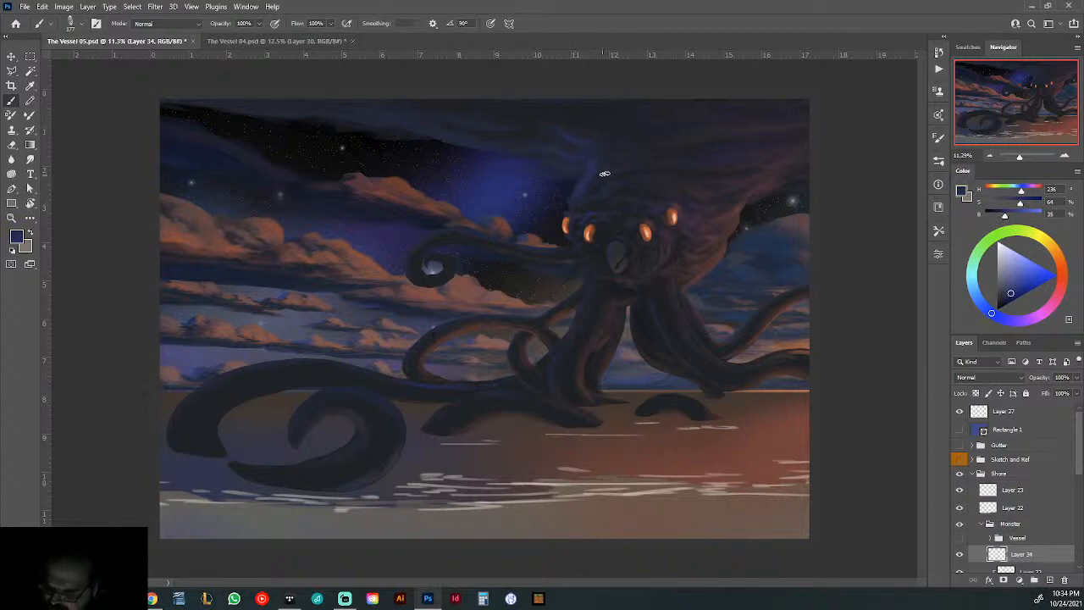
# - Enlarge the brush to 354 px and blend the blue wisps and the head's upper edge into the clouds with sampled dark blues
pyautogui.scroll(-3, 721, 308)
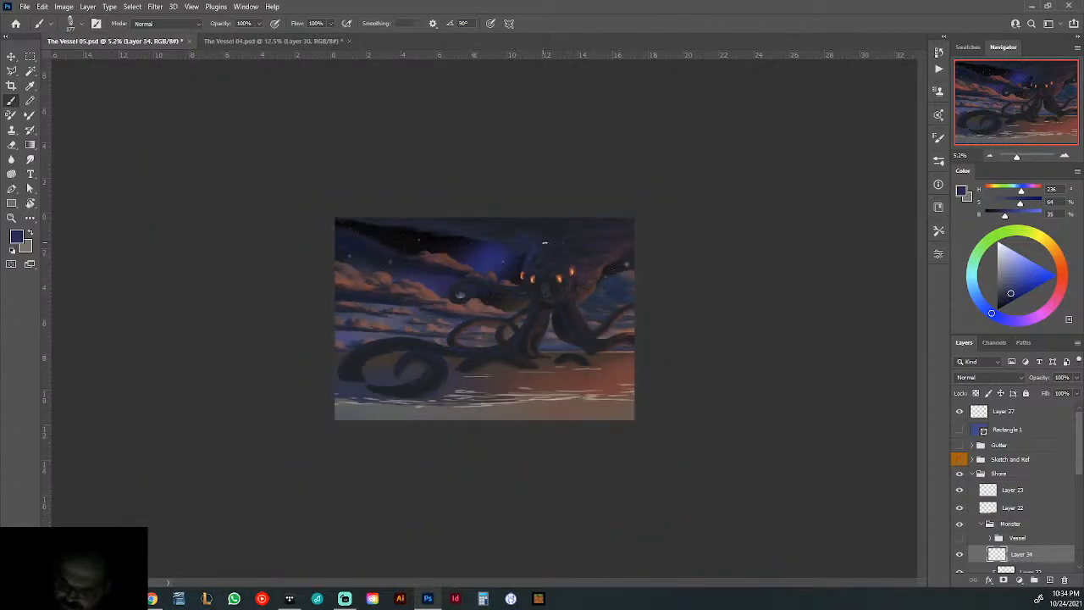
pyautogui.rightClick(556, 246)
pyautogui.click(670, 271)
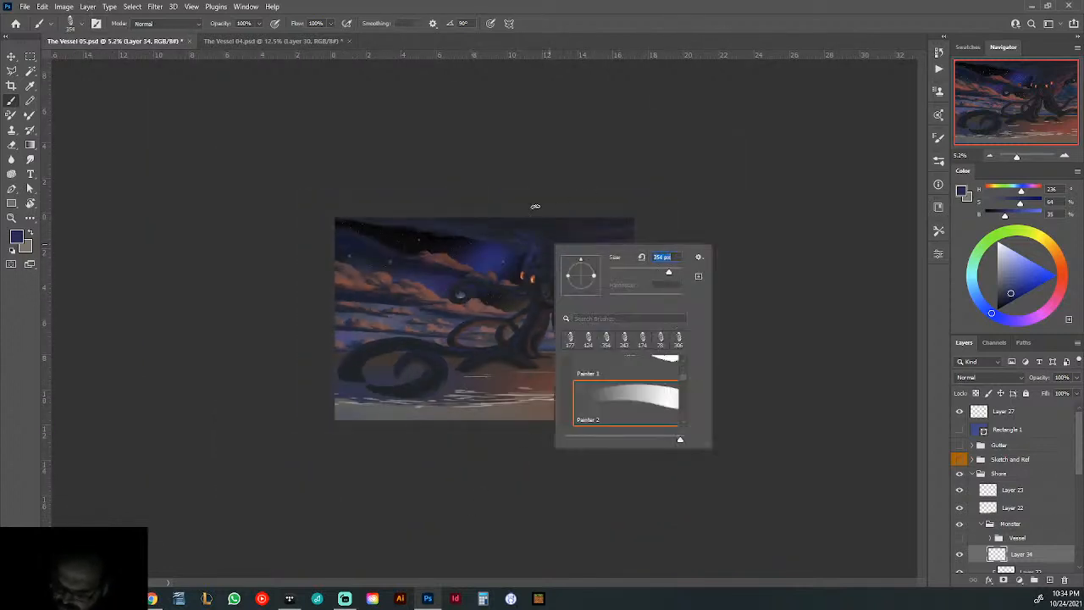
pyautogui.click(446, 225)
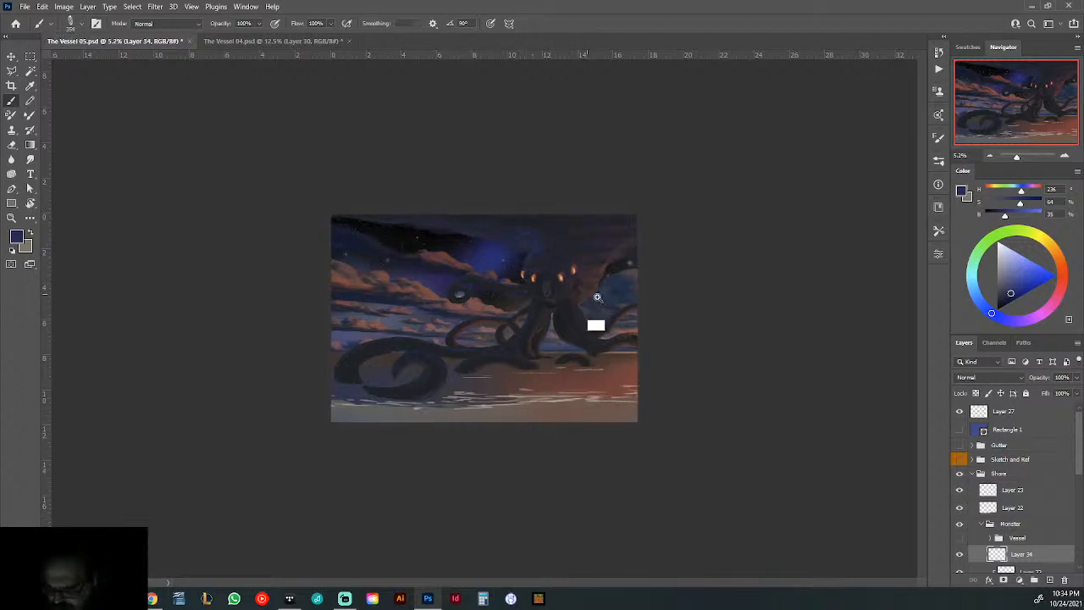
pyautogui.scroll(3, 538, 346)
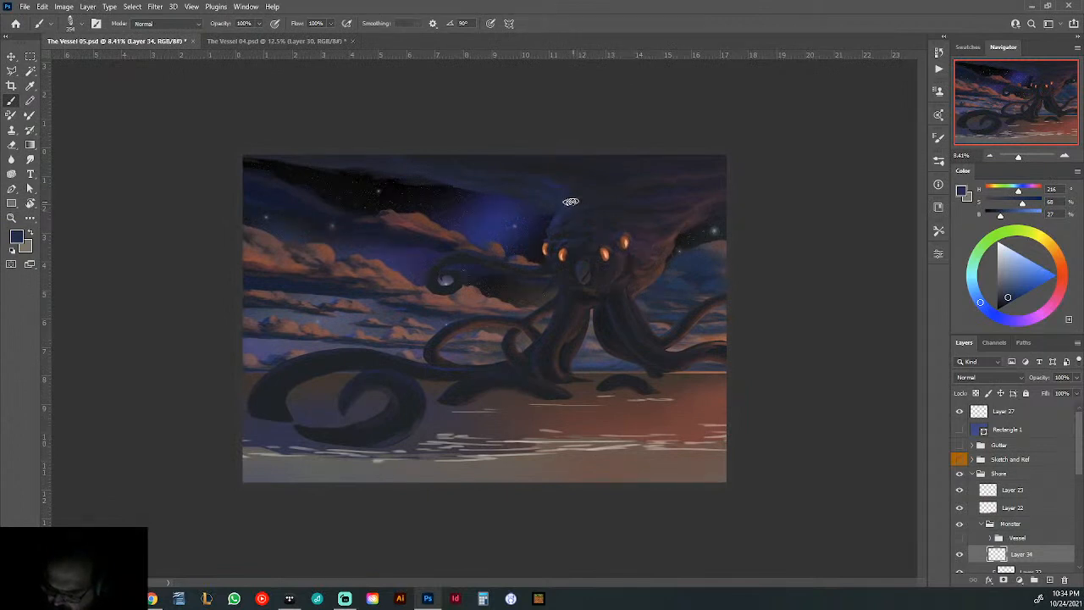
pyautogui.keyDown('alt'); pyautogui.click(555, 218); pyautogui.keyUp('alt')
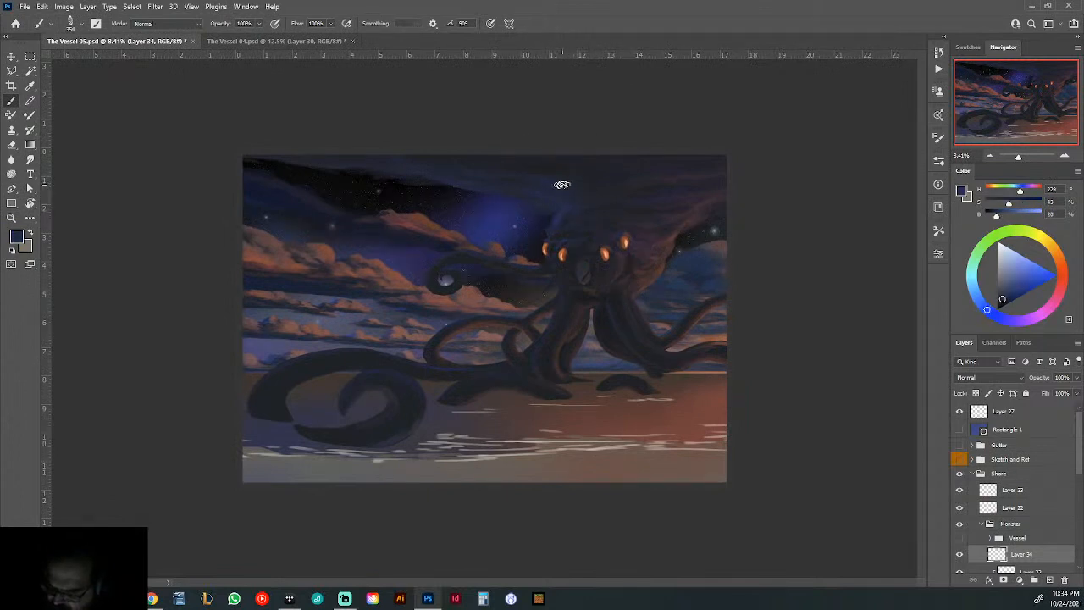
pyautogui.keyDown('alt'); pyautogui.click(554, 212); pyautogui.keyUp('alt')
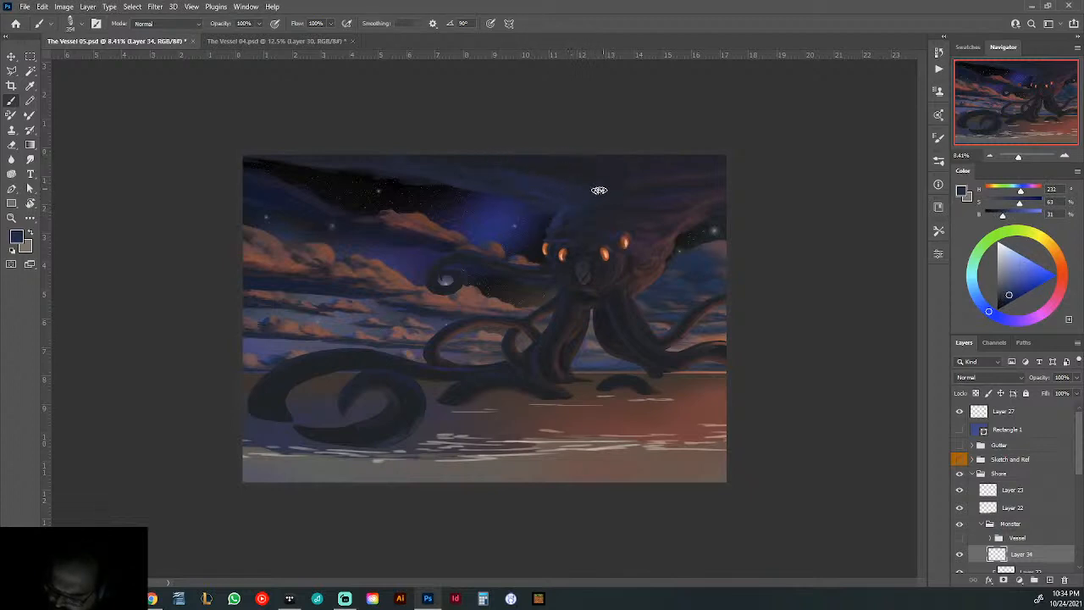
pyautogui.keyDown('alt'); pyautogui.click(547, 218); pyautogui.keyUp('alt')
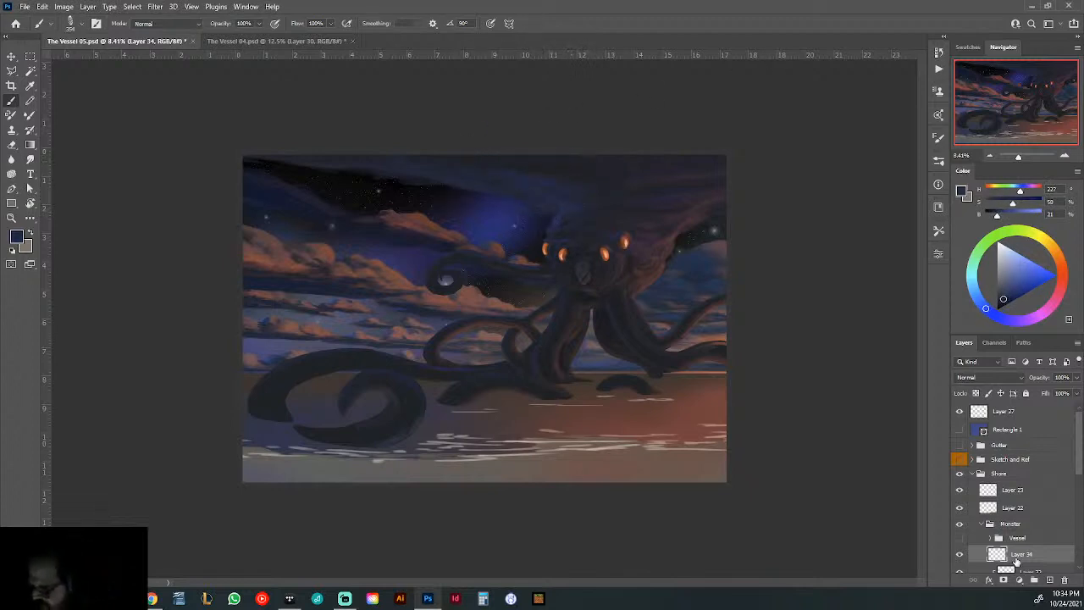
# - On Layer 32, use the 900 px Super Soft brush with blue sampled from the sky glow to tint the area around the head
pyautogui.scroll(-3, 1025, 508)
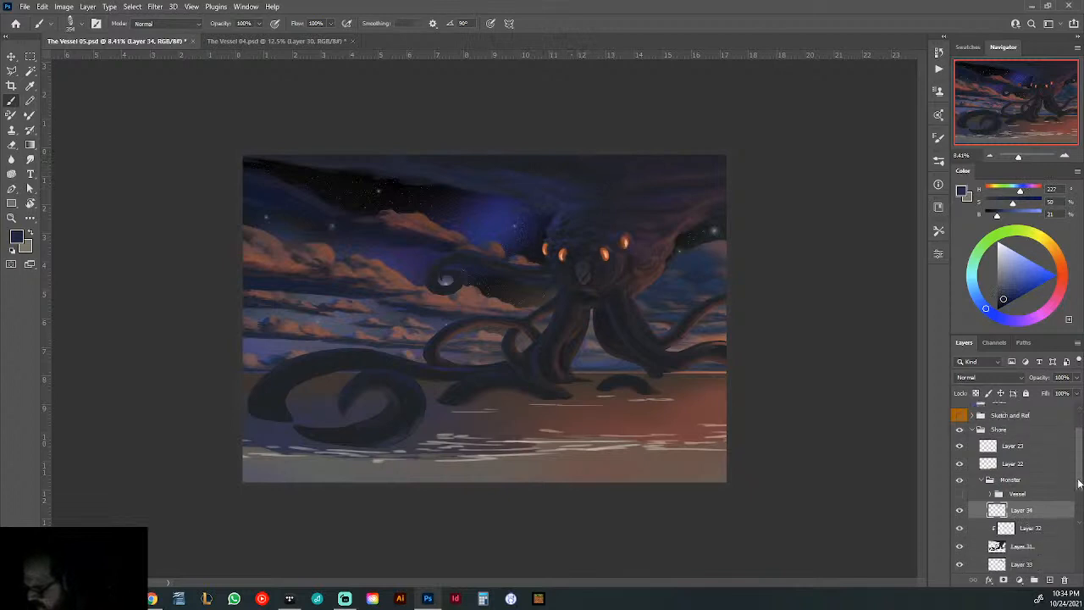
pyautogui.click(1026, 512)
pyautogui.rightClick(523, 213)
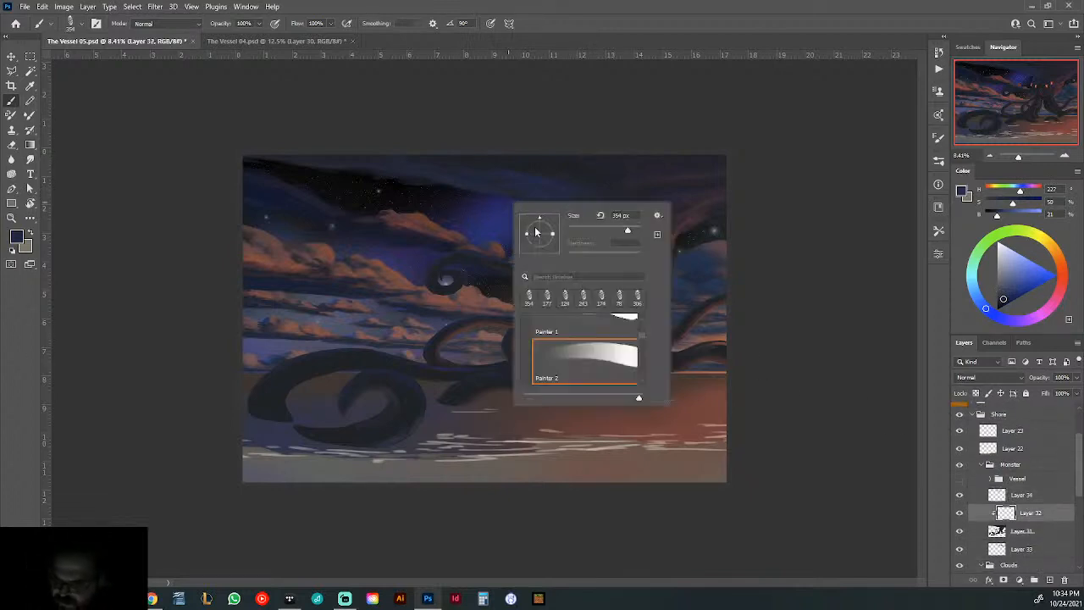
pyautogui.click(940, 161)
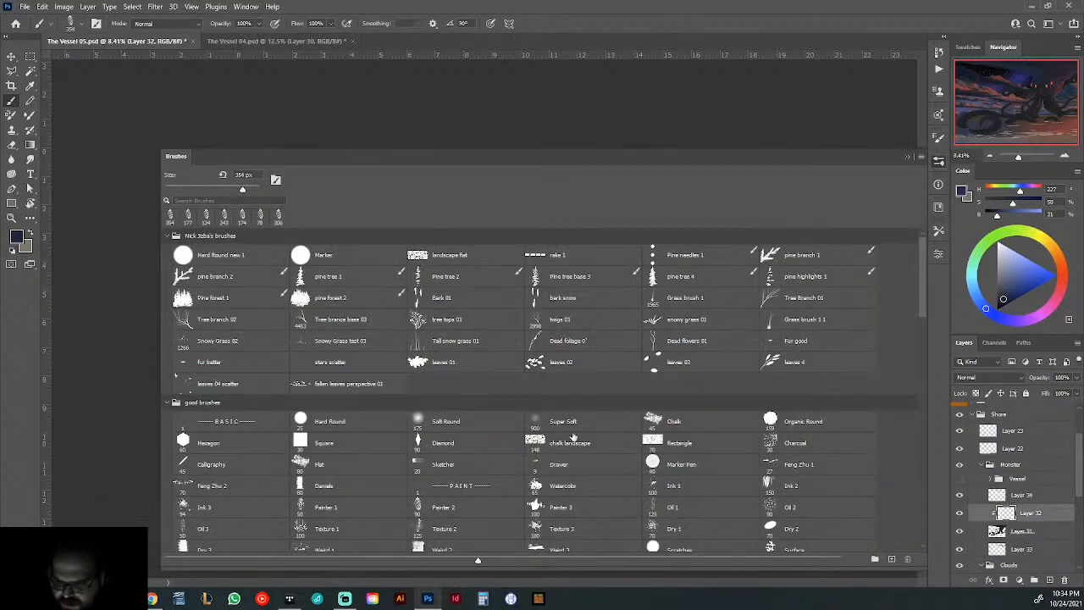
pyautogui.click(563, 421)
pyautogui.click(909, 158)
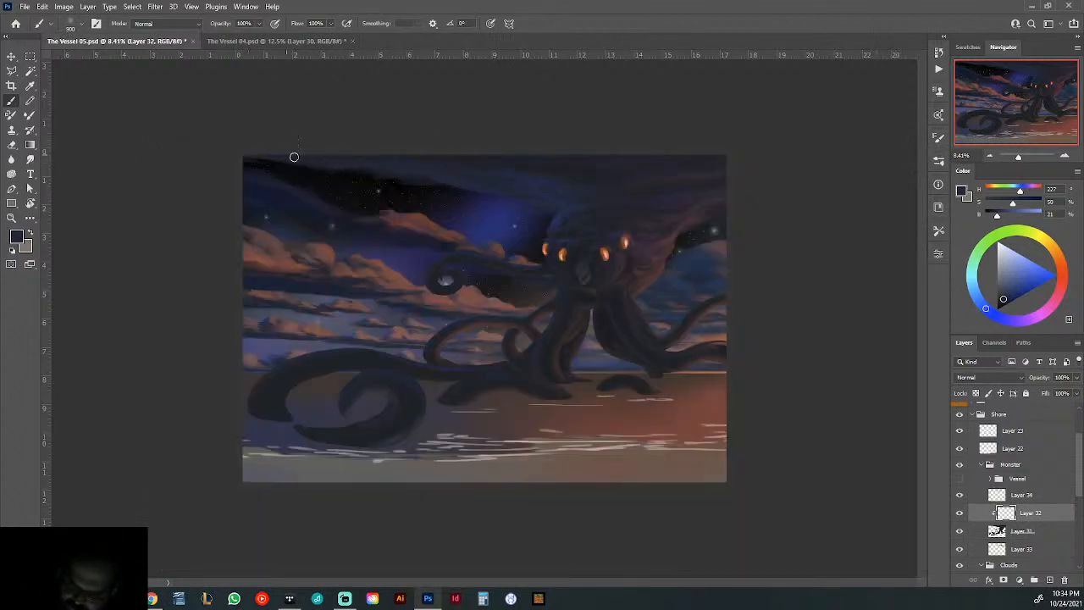
pyautogui.keyDown('alt'); pyautogui.click(495, 224); pyautogui.keyUp('alt')
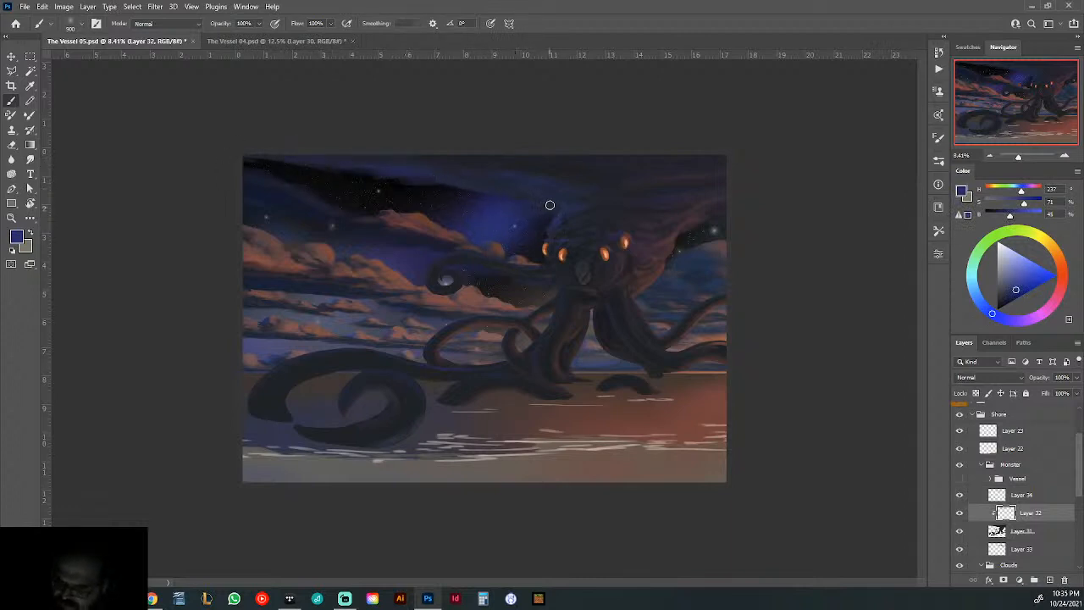
# - Greatly enlarge the Super Soft brush and glaze the sampled blue softly over the upper clouds and the monster's head
pyautogui.moveTo(683, 376)
pyautogui.mouseDown()
pyautogui.moveTo(673, 395)
pyautogui.moveTo(593, 440)
pyautogui.mouseUp()
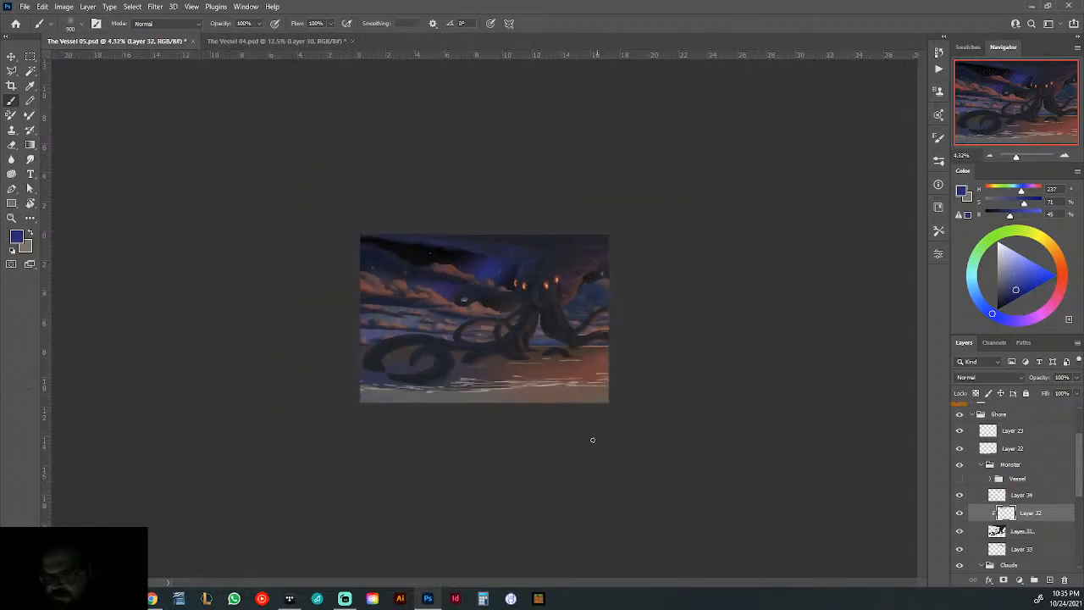
pyautogui.rightClick(606, 266)
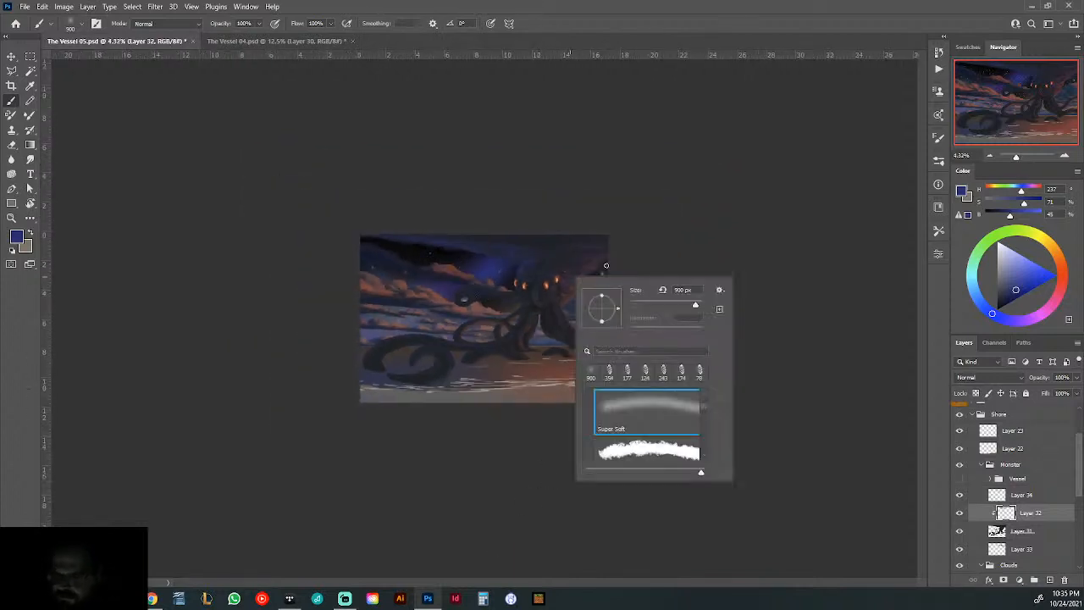
pyautogui.click(697, 306)
pyautogui.moveTo(445, 226); pyautogui.dragTo(506, 252)
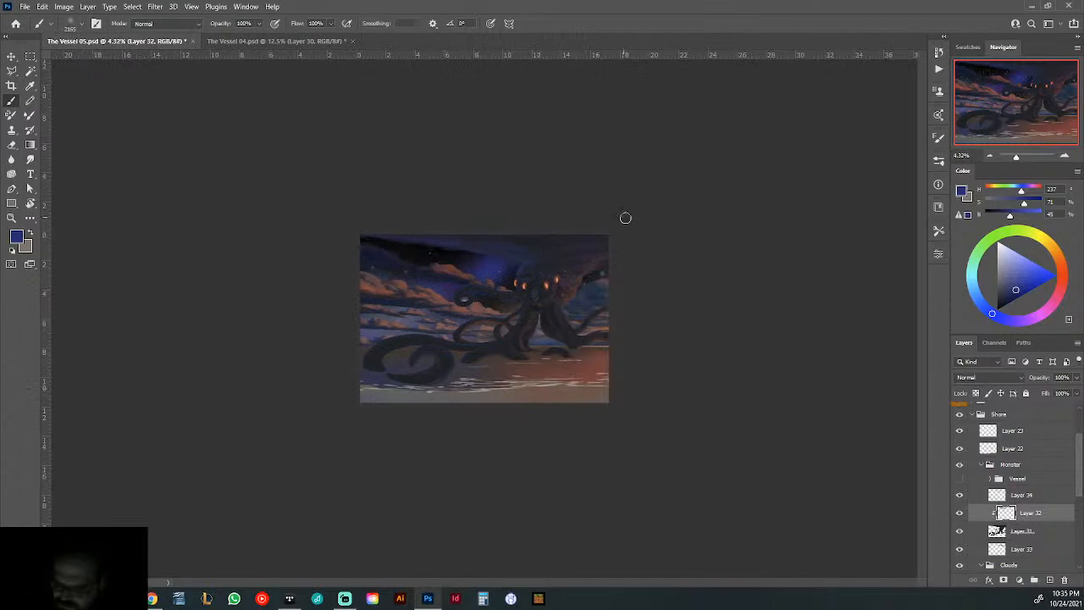
pyautogui.moveTo(547, 384)
pyautogui.mouseDown()
pyautogui.moveTo(523, 382)
pyautogui.moveTo(563, 377)
pyautogui.mouseUp()
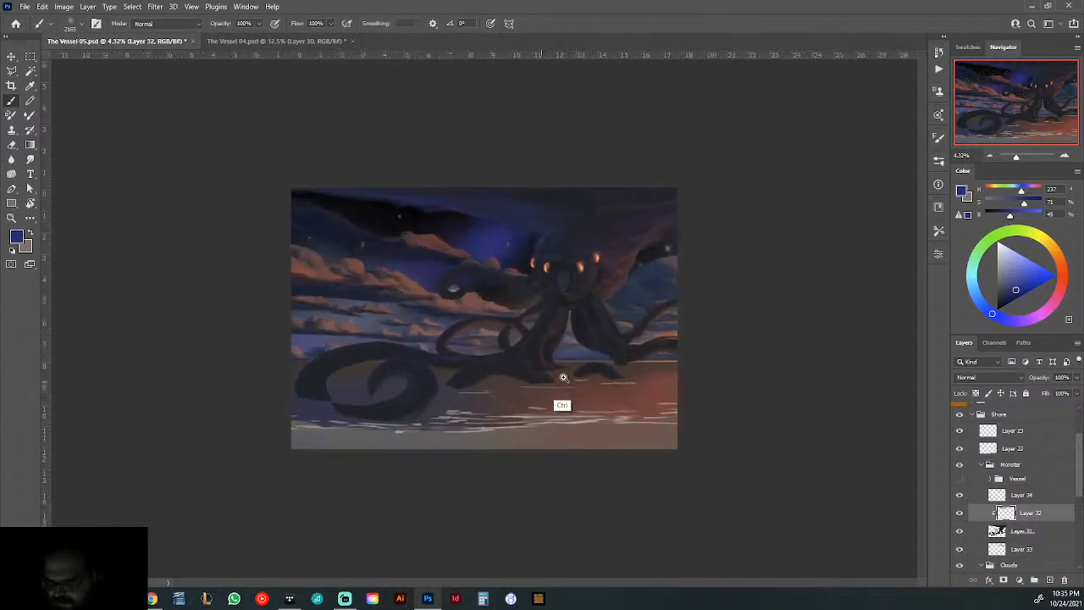
pyautogui.moveTo(455, 382); pyautogui.dragTo(483, 383)
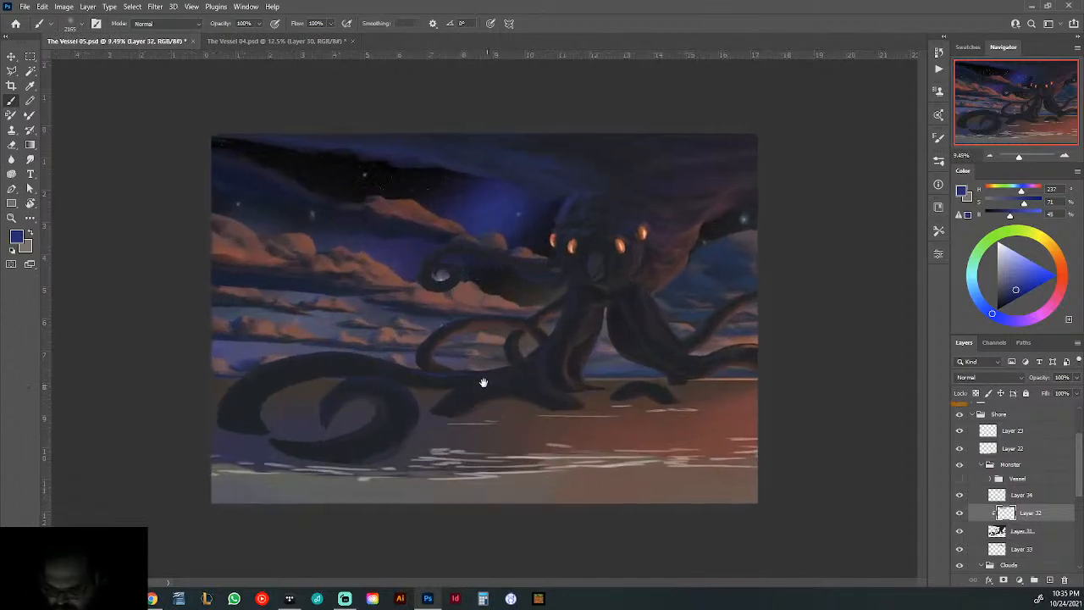
# - Set the Super Soft brush to 417 px and shade the large curled foreground tentacle on Layer 32 with dark blues sampled around it
pyautogui.rightClick(499, 322)
pyautogui.click(605, 351)
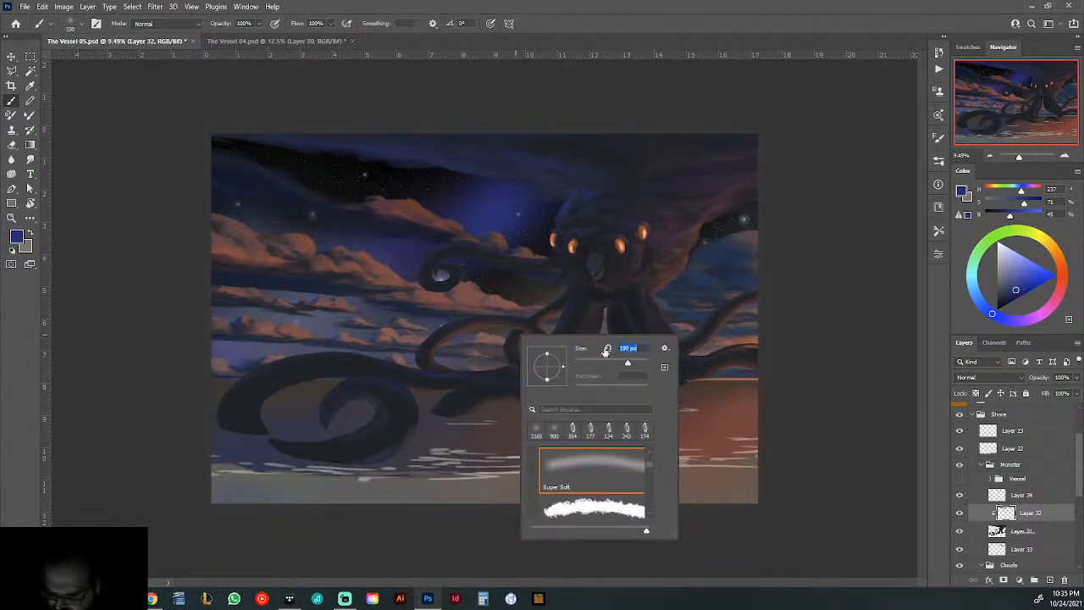
pyautogui.write('417')
pyautogui.press('Return')
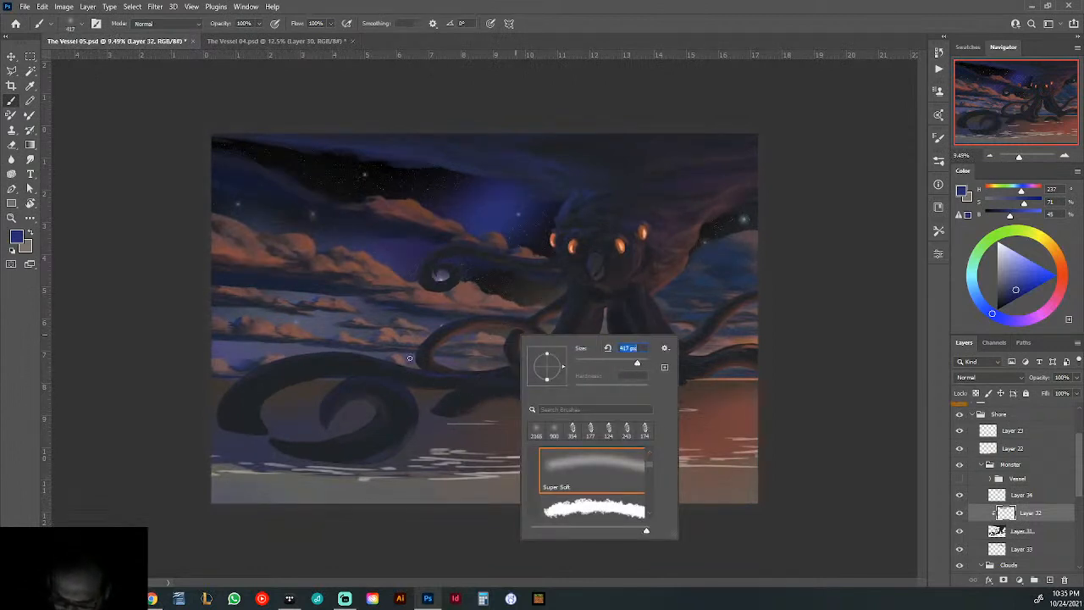
pyautogui.press('Return')
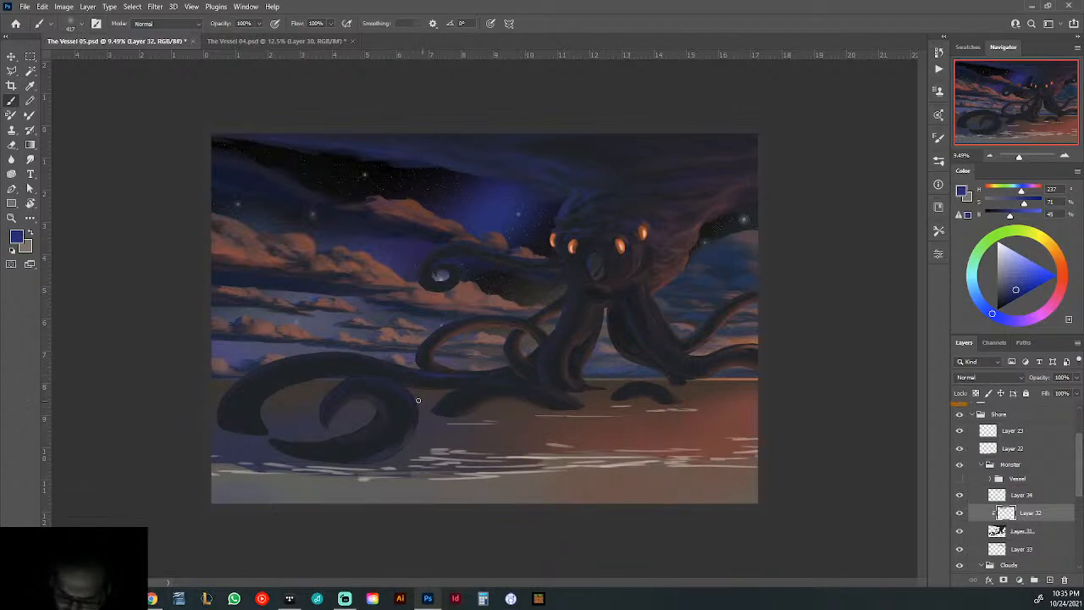
pyautogui.keyDown('alt'); pyautogui.click(390, 422); pyautogui.keyUp('alt')
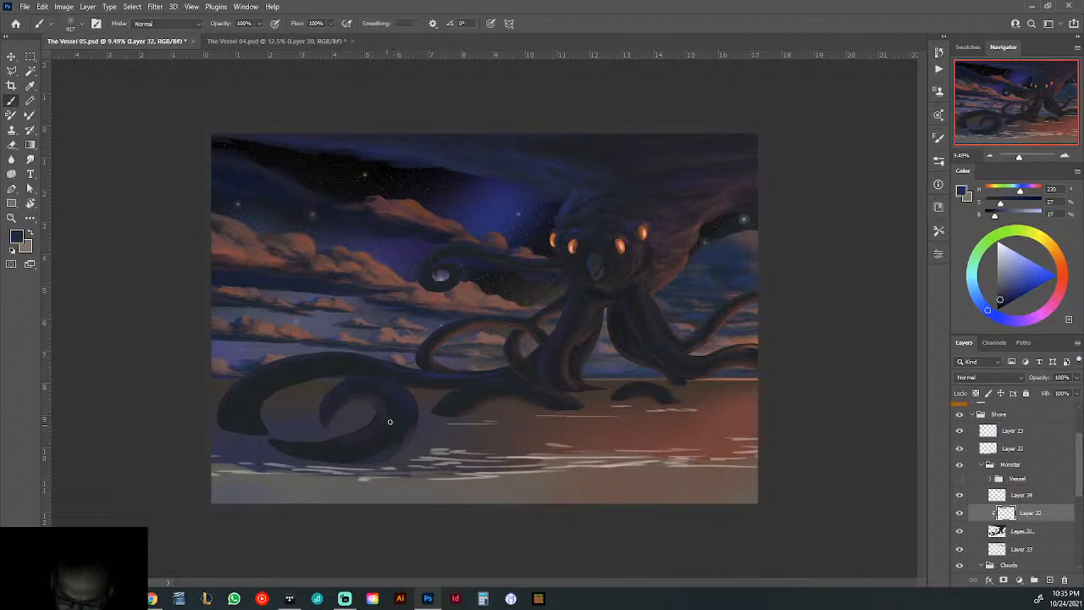
pyautogui.keyDown('alt'); pyautogui.click(382, 410); pyautogui.keyUp('alt')
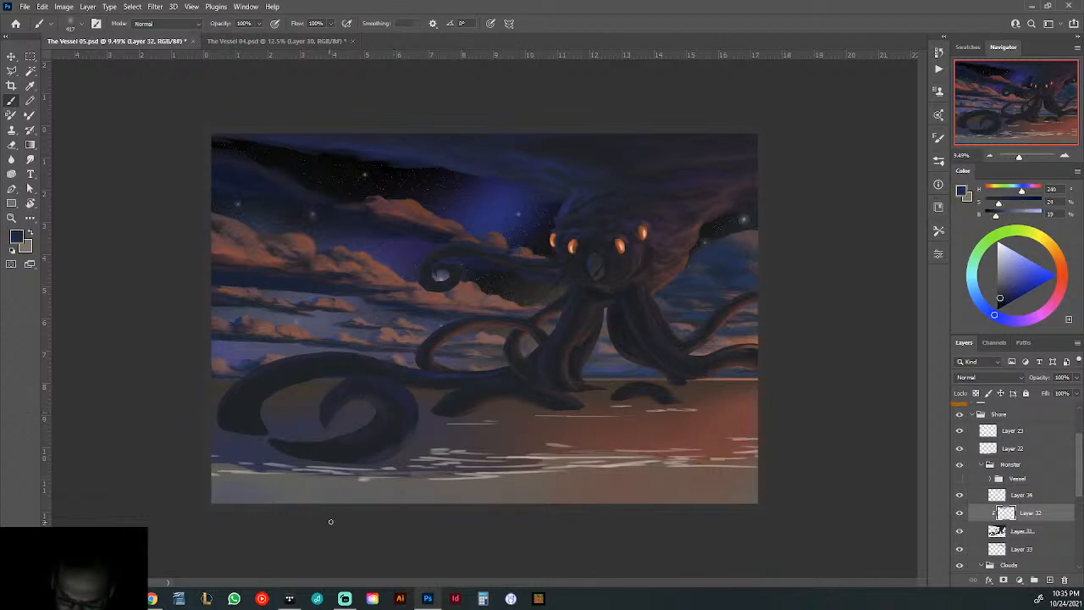
pyautogui.keyDown('alt'); pyautogui.click(383, 383); pyautogui.keyUp('alt')
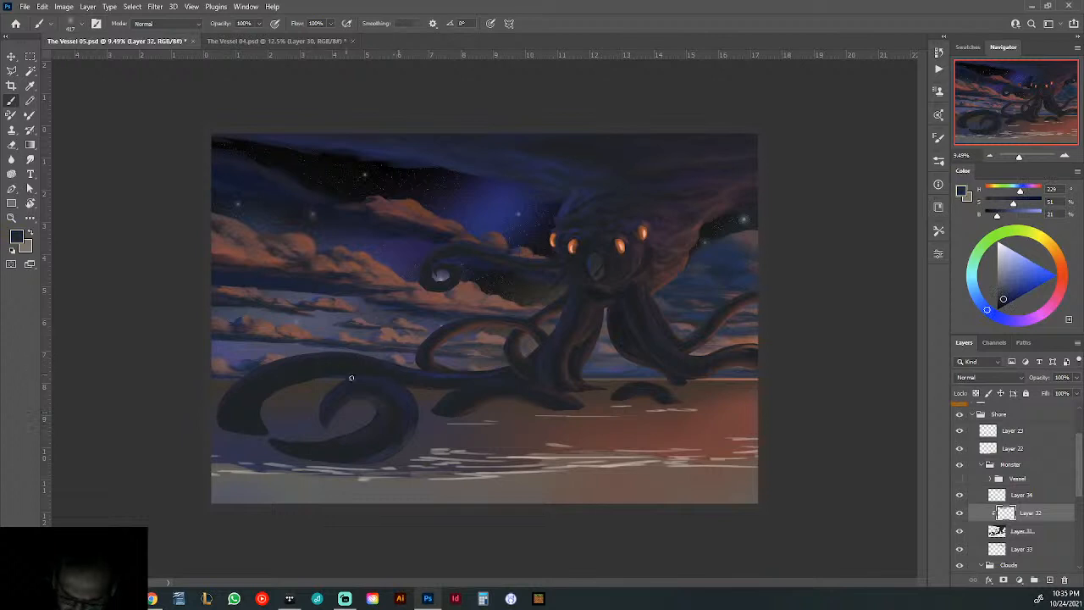
pyautogui.keyDown('alt'); pyautogui.click(375, 362); pyautogui.keyUp('alt')
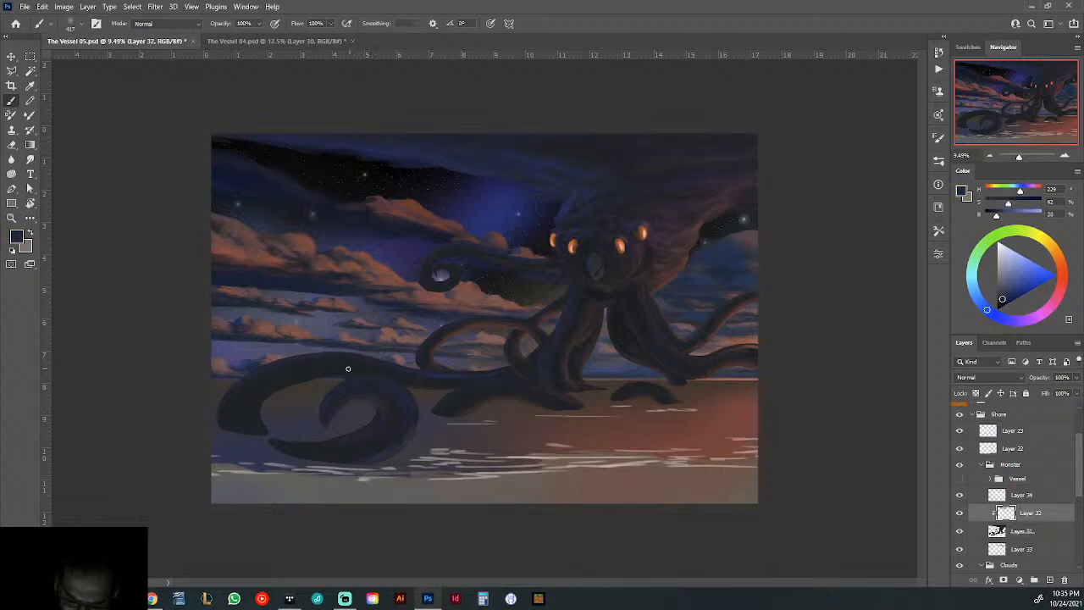
pyautogui.keyDown('alt'); pyautogui.click(325, 354); pyautogui.keyUp('alt')
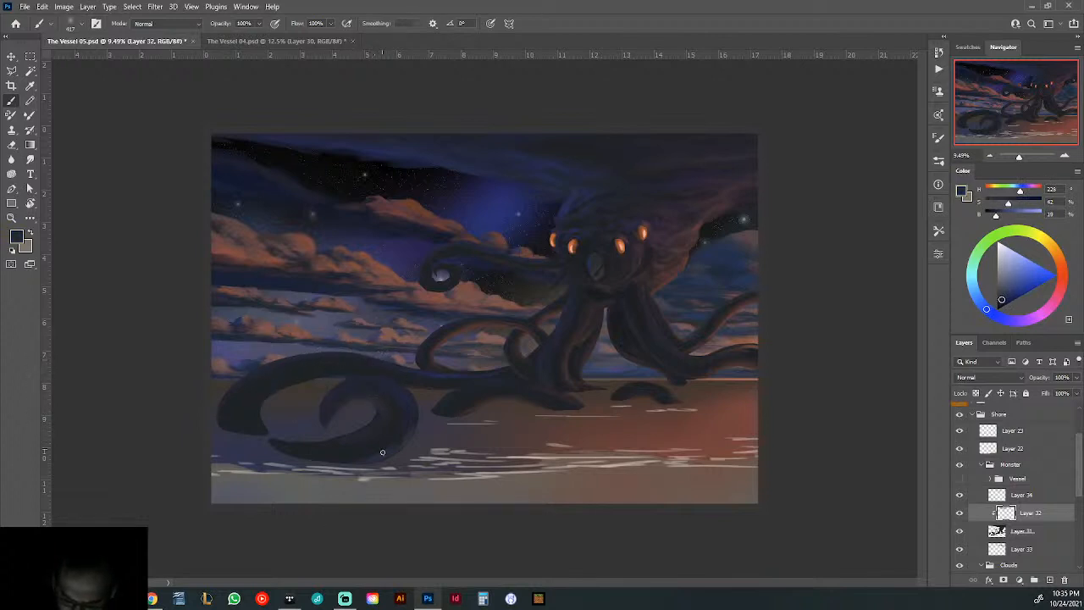
# - Refine the curled foreground tentacle's volume with brighter blue and muted purple tones sampled from the tentacle and the surrounding water
pyautogui.keyDown('ctrl'); pyautogui.click(342, 406); pyautogui.keyUp('ctrl')
pyautogui.moveTo(368, 382); pyautogui.dragTo(501, 373)
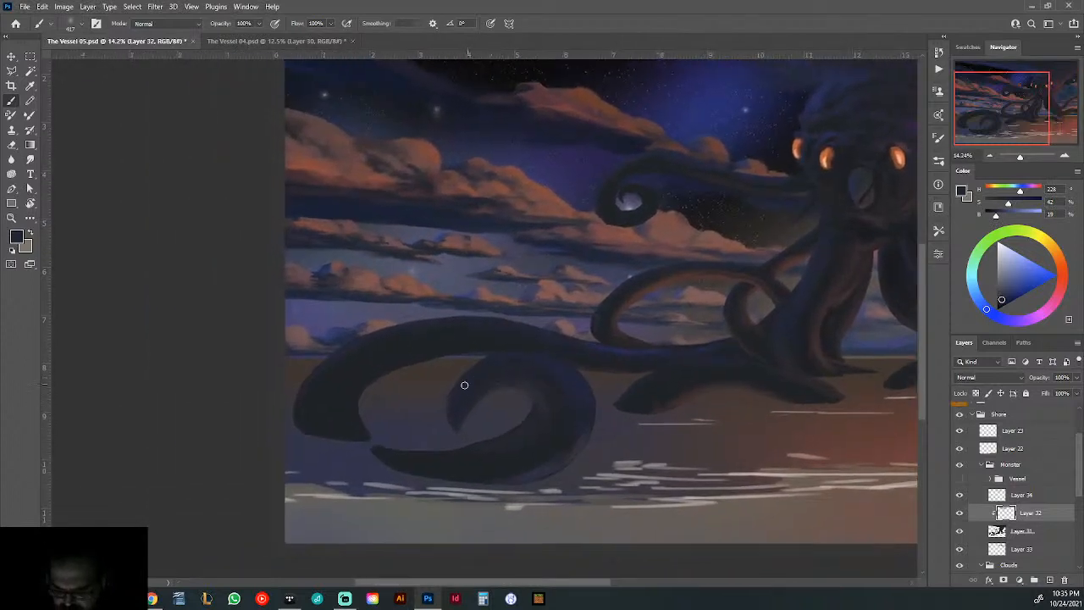
pyautogui.keyDown('alt'); pyautogui.click(375, 429); pyautogui.keyUp('alt')
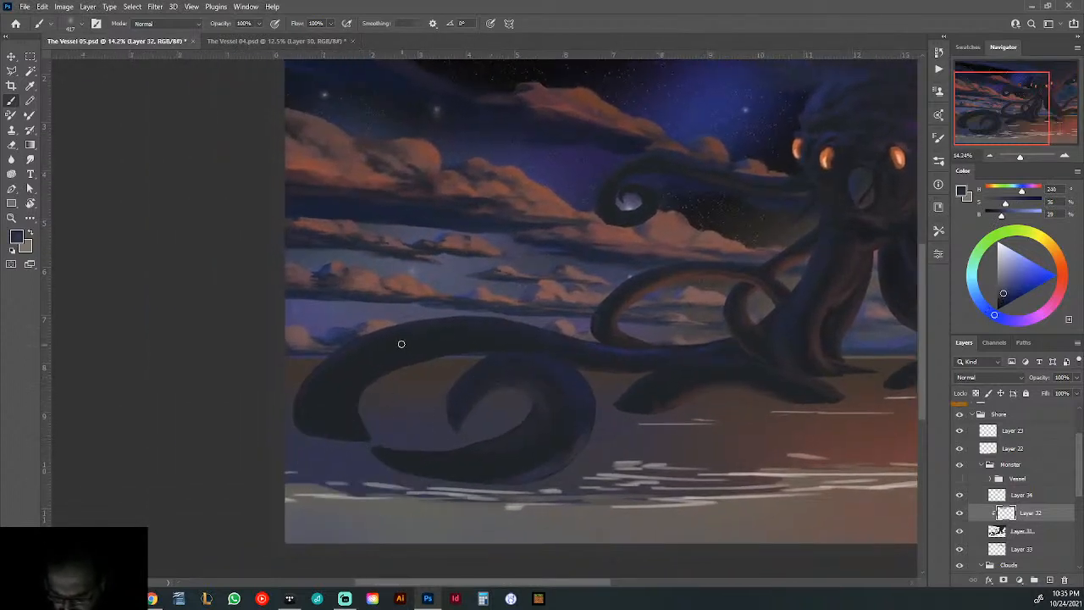
pyautogui.click(1005, 215)
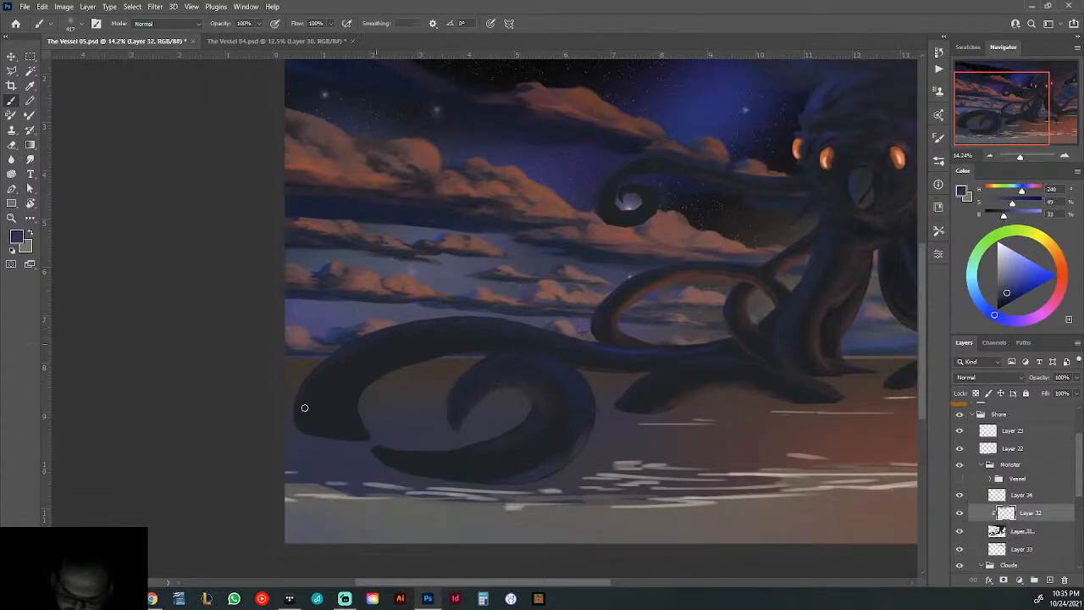
pyautogui.keyDown('alt'); pyautogui.click(405, 423); pyautogui.keyUp('alt')
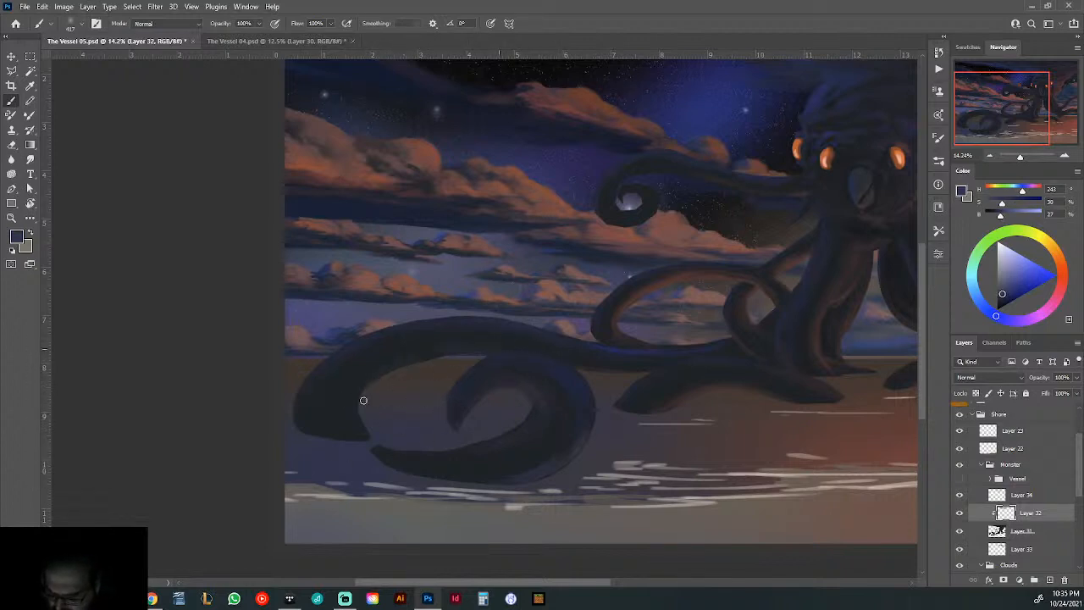
pyautogui.keyDown('alt'); pyautogui.click(524, 408); pyautogui.keyUp('alt')
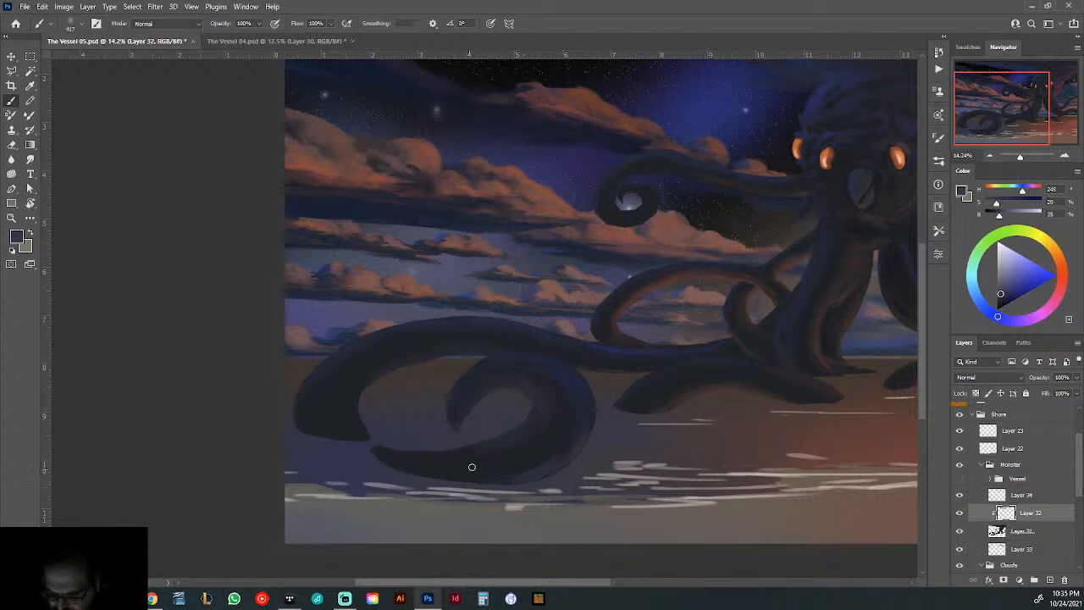
# - Sample reddish brown tones and glaze them softly along the inner curve of the curled foreground tentacle
pyautogui.keyDown('alt'); pyautogui.click(682, 275); pyautogui.keyUp('alt')
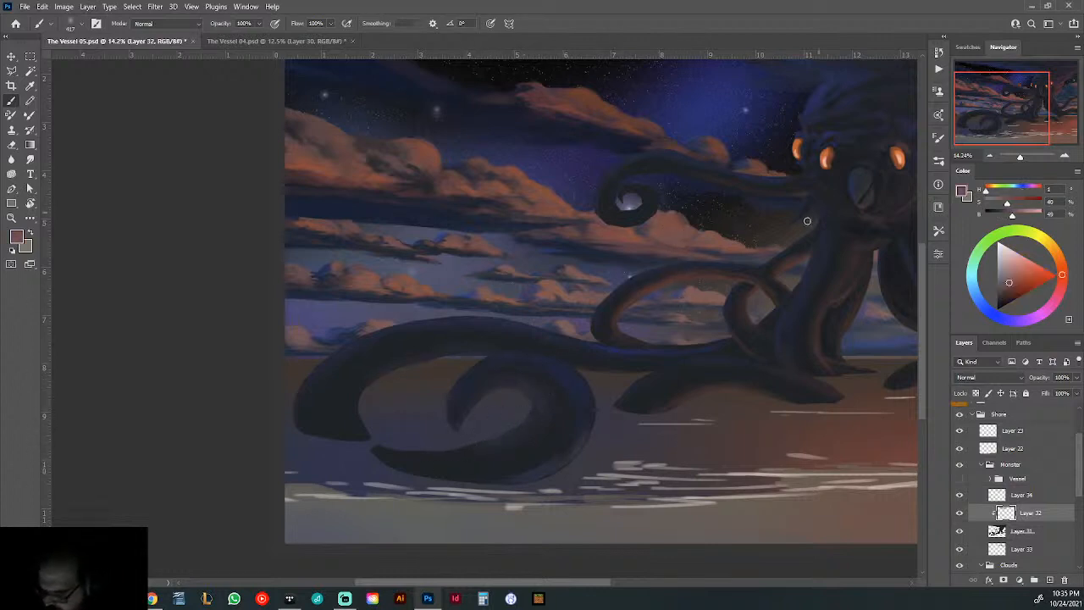
pyautogui.keyDown('alt'); pyautogui.click(689, 422); pyautogui.keyUp('alt')
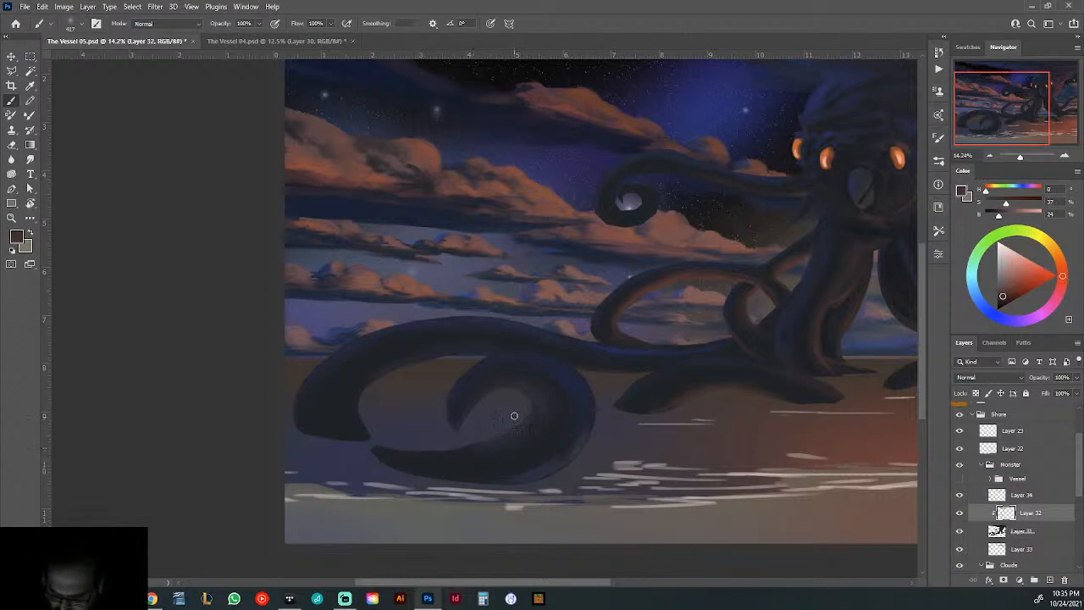
pyautogui.keyDown('alt'); pyautogui.scroll(-4, 676, 229); pyautogui.keyUp('alt')
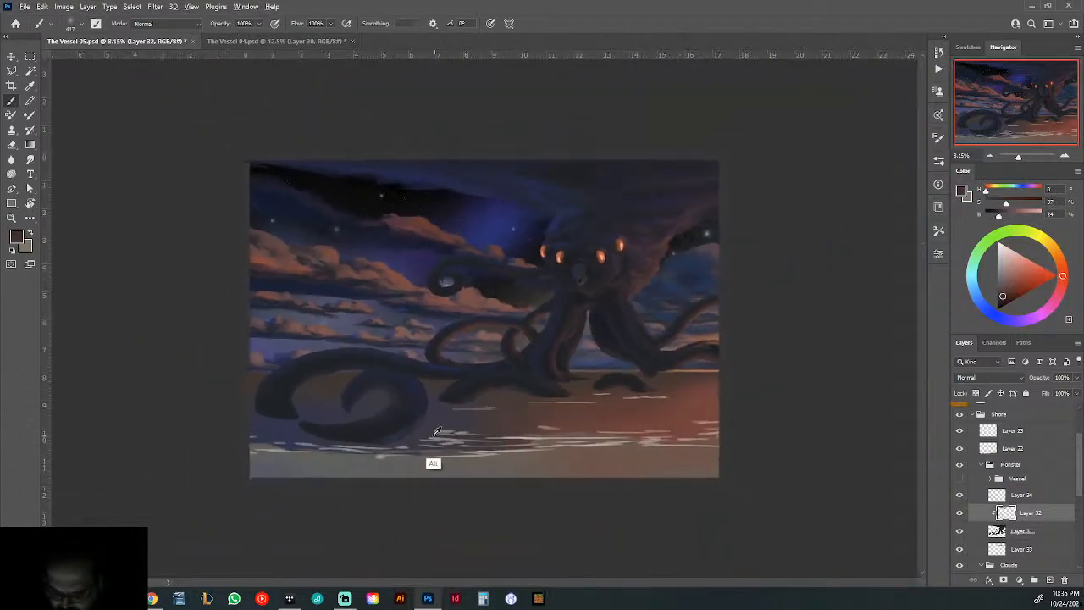
# - Blend the outer edge of the curled foreground tentacle into the water with sampled muted dark tones
pyautogui.keyDown('alt'); pyautogui.click(434, 424); pyautogui.keyUp('alt')
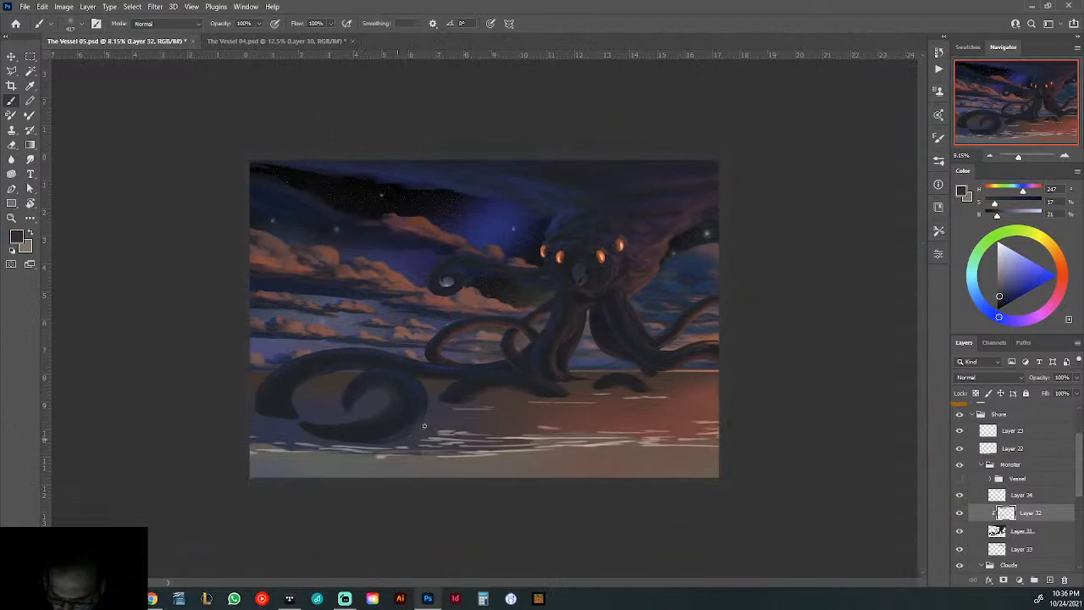
pyautogui.keyDown('alt'); pyautogui.click(431, 401); pyautogui.keyUp('alt')
pyautogui.keyDown('alt'); pyautogui.click(422, 421); pyautogui.keyUp('alt')
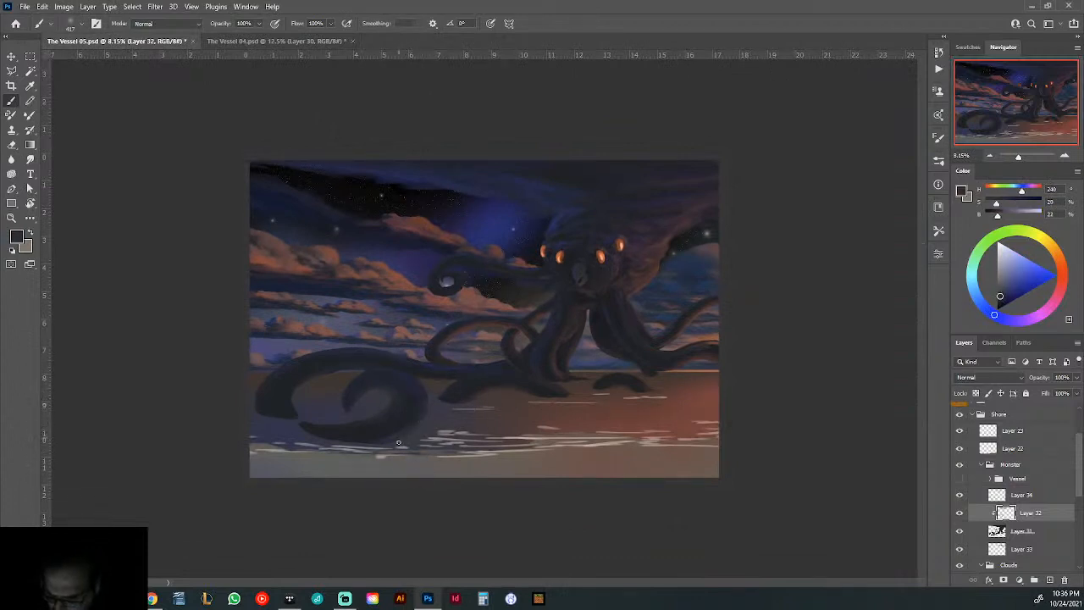
pyautogui.keyDown('alt'); pyautogui.click(486, 389); pyautogui.keyUp('alt')
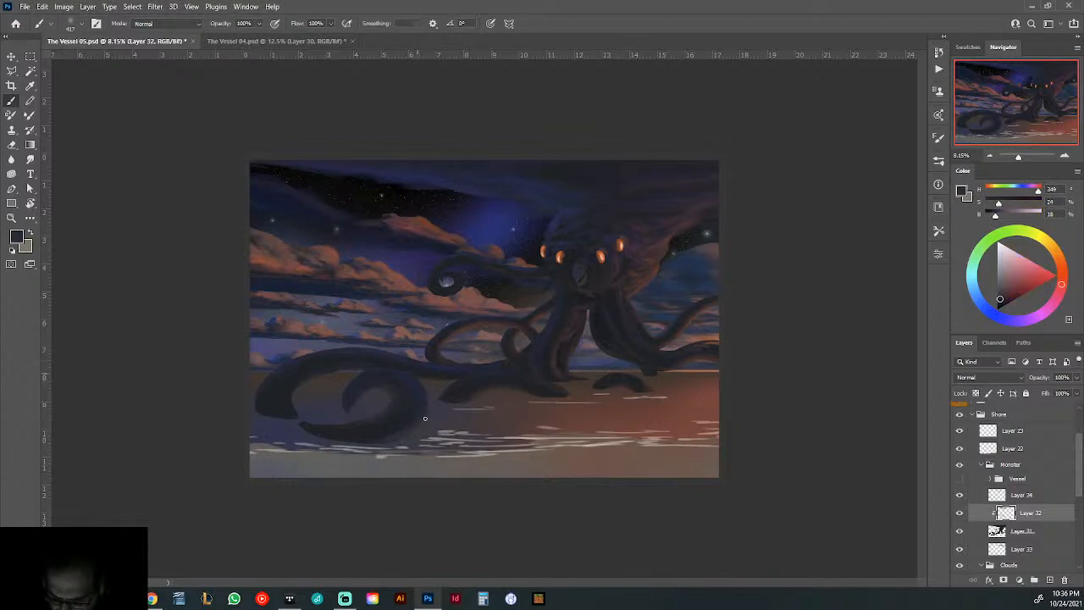
pyautogui.keyDown('alt'); pyautogui.click(435, 419); pyautogui.keyUp('alt')
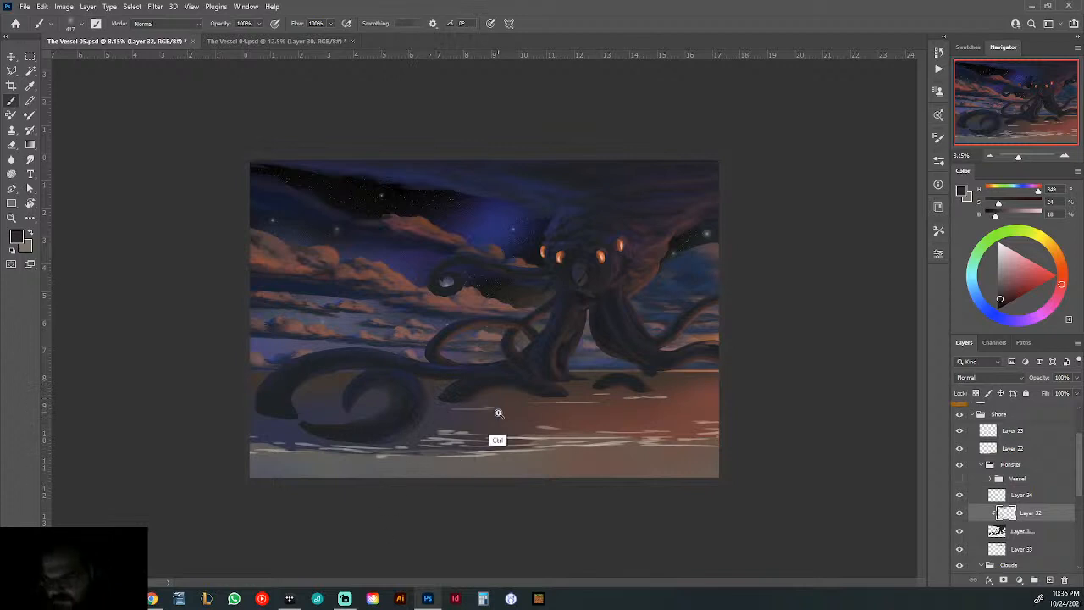
# - Shade the monster's central tentacles near the waterline with sampled dark purple tones
pyautogui.moveTo(520, 424); pyautogui.dragTo(490, 429)
pyautogui.moveTo(516, 370); pyautogui.dragTo(607, 383)
pyautogui.keyDown('alt'); pyautogui.click(606, 386); pyautogui.keyUp('alt')
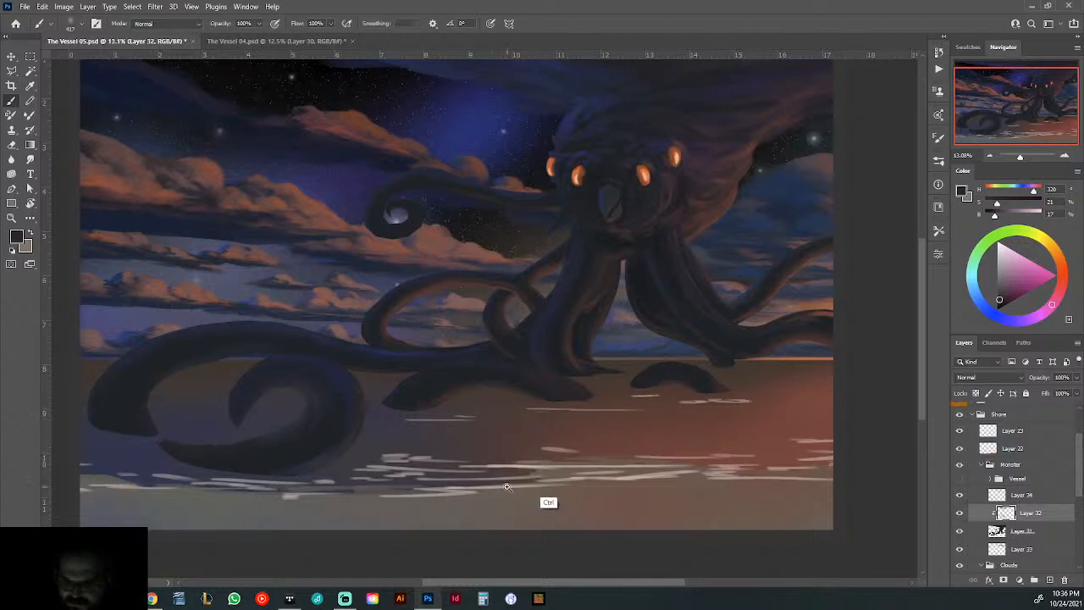
# - Soften the far end of the long foreground tentacle with dark blue and muted purple sampled around its loop
pyautogui.scroll(-2, 547, 501)
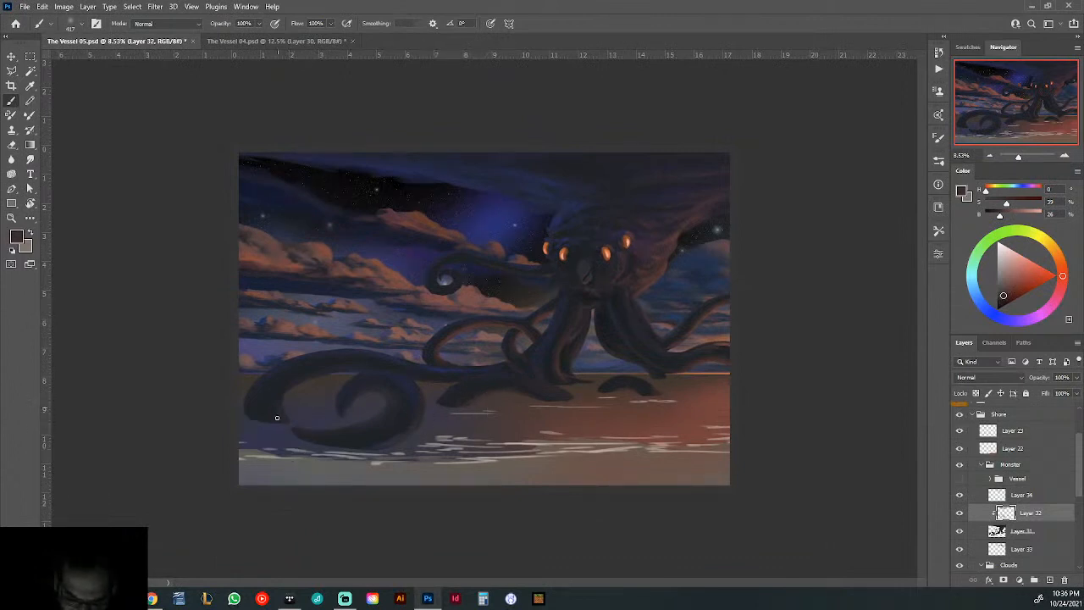
pyautogui.keyDown('alt'); pyautogui.click(310, 381); pyautogui.keyUp('alt')
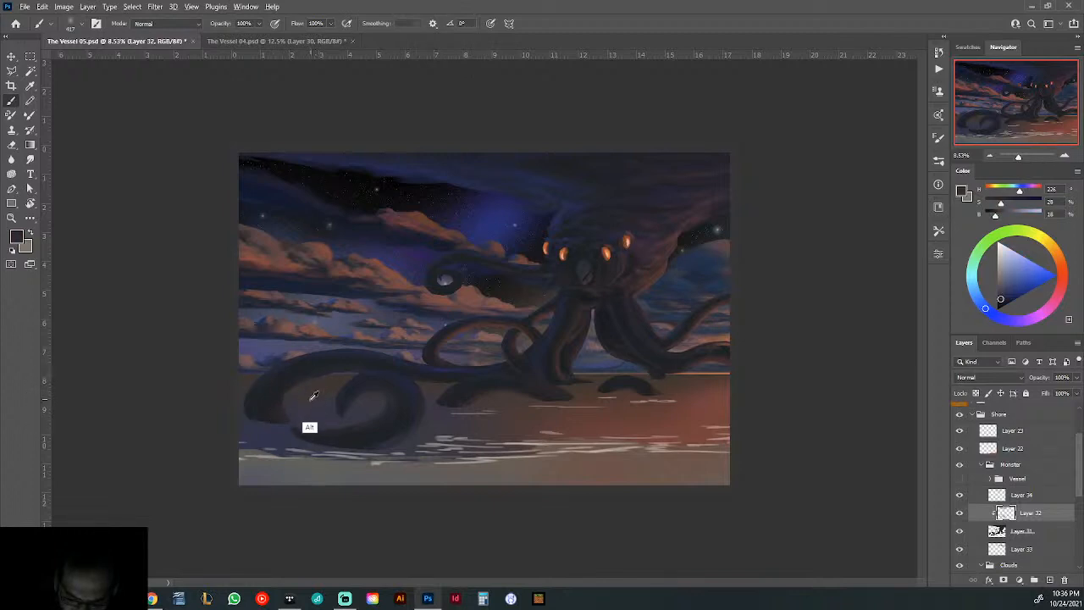
pyautogui.keyDown('alt'); pyautogui.click(309, 410); pyautogui.keyUp('alt')
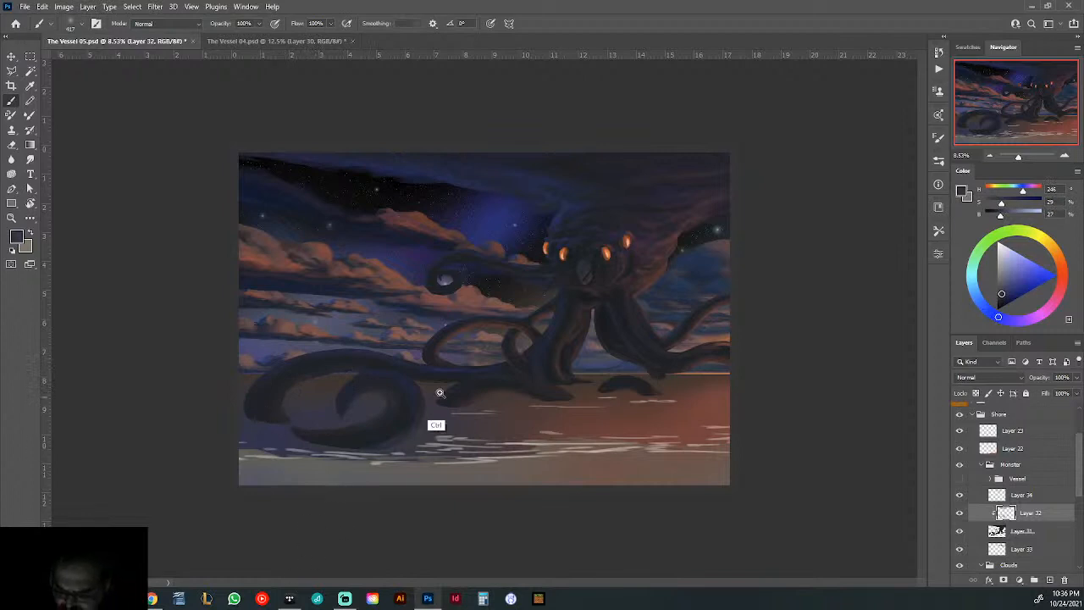
# - Touch up the tentacles on the monster's sunset-lit side with sampled reddish brown and dark tones
pyautogui.moveTo(588, 455); pyautogui.dragTo(530, 471)
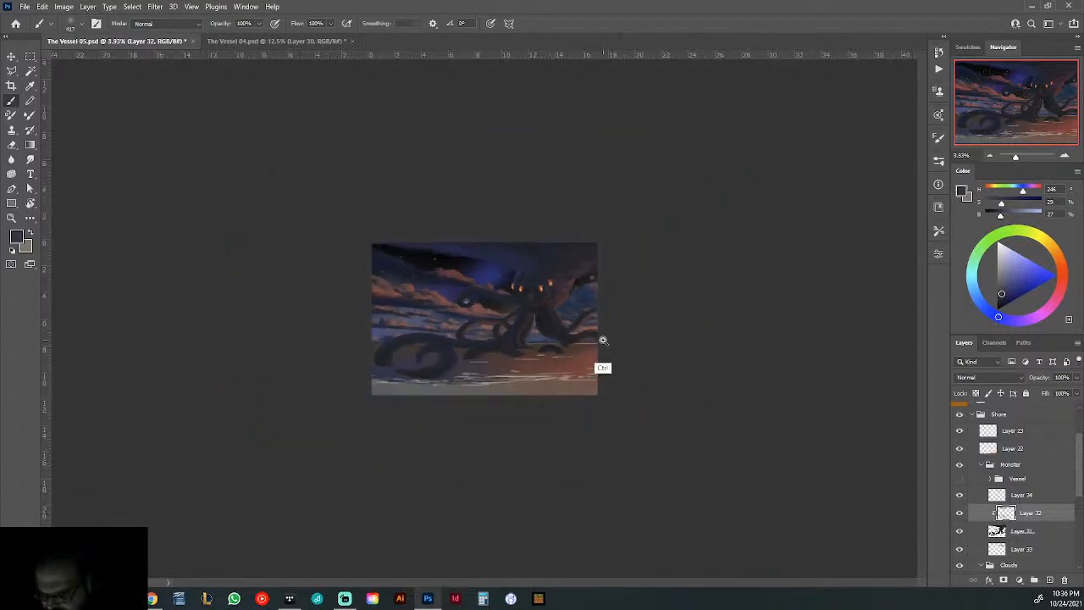
pyautogui.moveTo(601, 344); pyautogui.dragTo(828, 391)
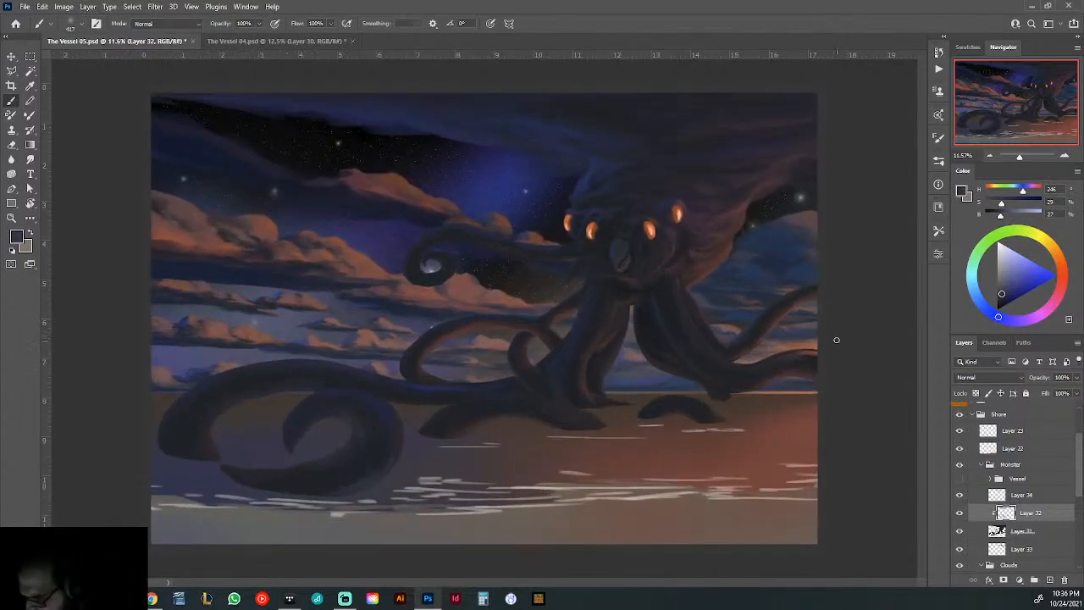
pyautogui.keyDown('alt'); pyautogui.click(812, 352); pyautogui.keyUp('alt')
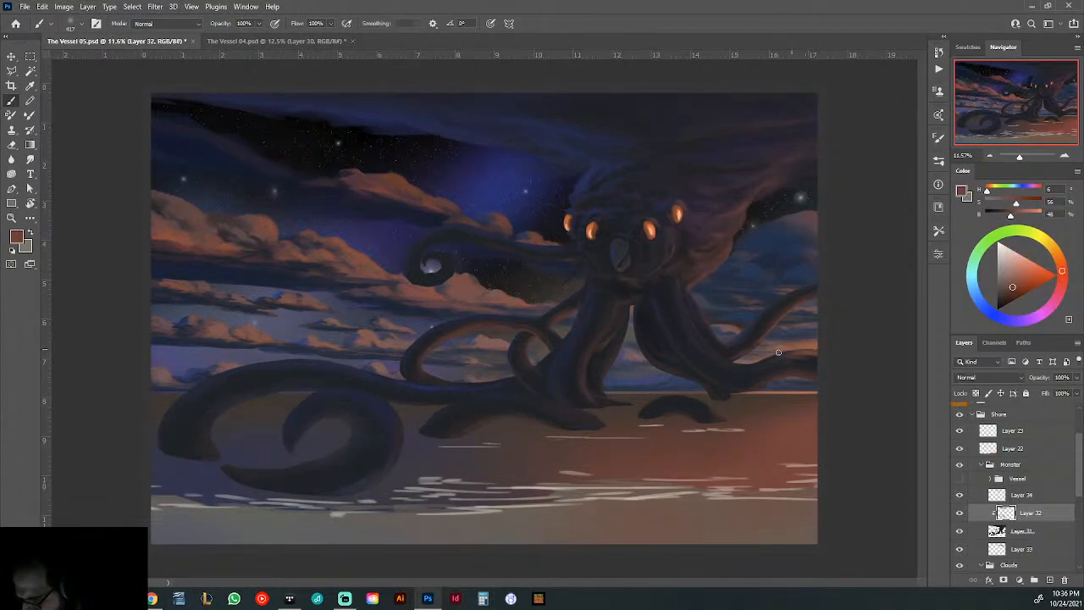
pyautogui.keyDown('alt'); pyautogui.click(801, 354); pyautogui.keyUp('alt')
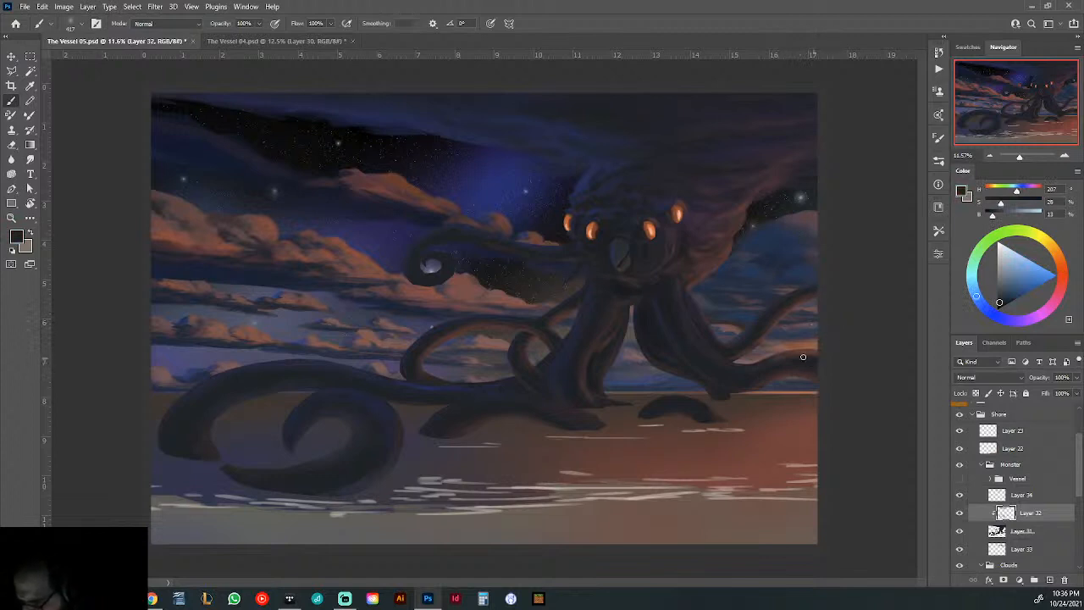
pyautogui.keyDown('alt'); pyautogui.click(691, 328); pyautogui.keyUp('alt')
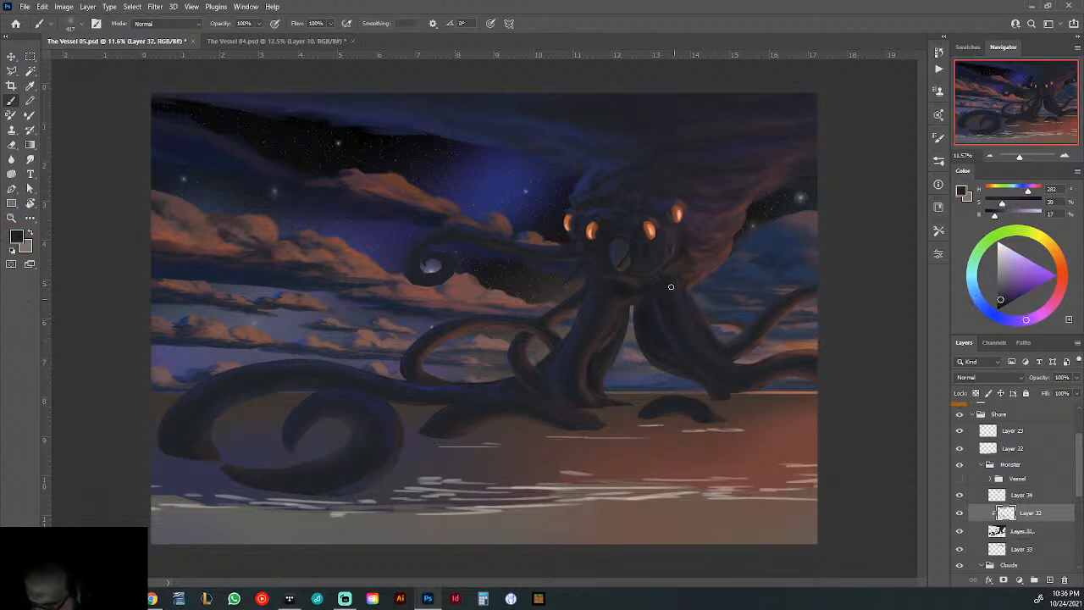
# - Reduce the Super Soft brush to 97 px and paint sampled reddish brown rim light along the thick tentacle on the sunset side
pyautogui.rightClick(771, 281)
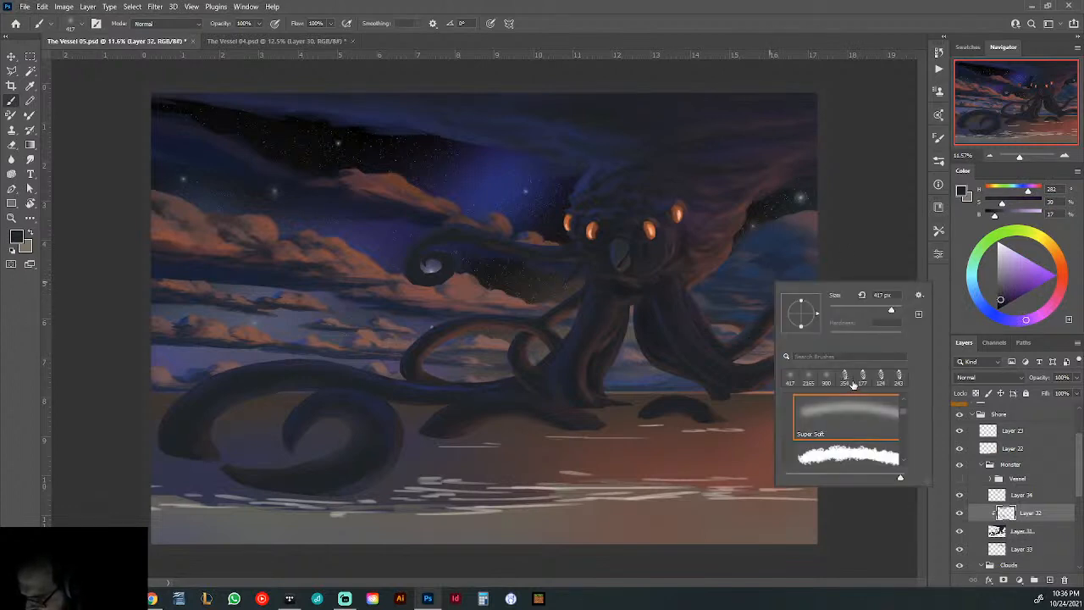
pyautogui.click(865, 280)
pyautogui.keyDown('alt'); pyautogui.click(766, 343); pyautogui.keyUp('alt')
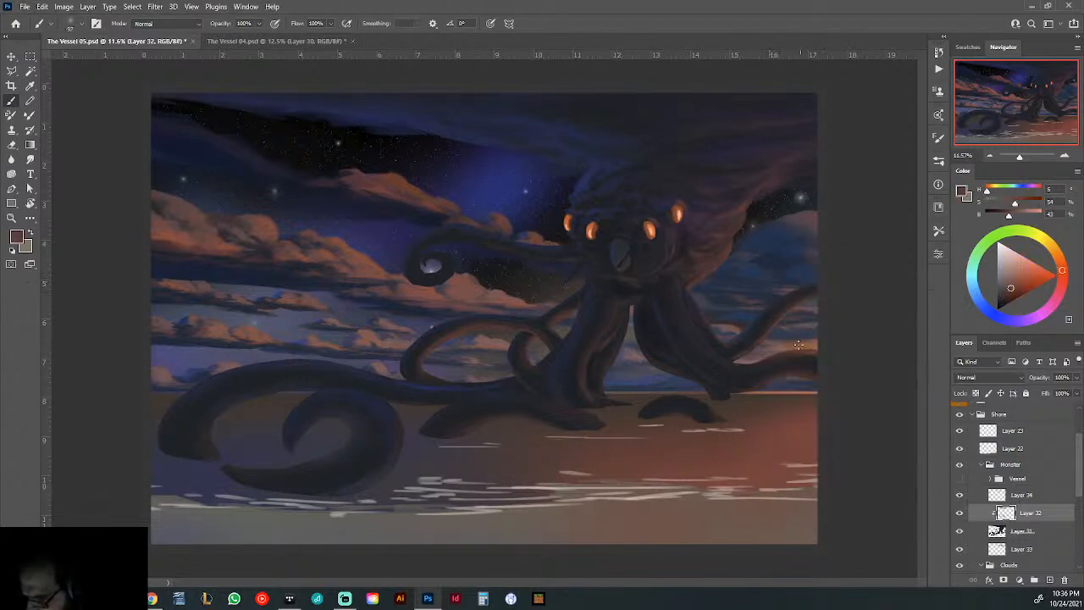
pyautogui.moveTo(706, 332); pyautogui.dragTo(760, 365)
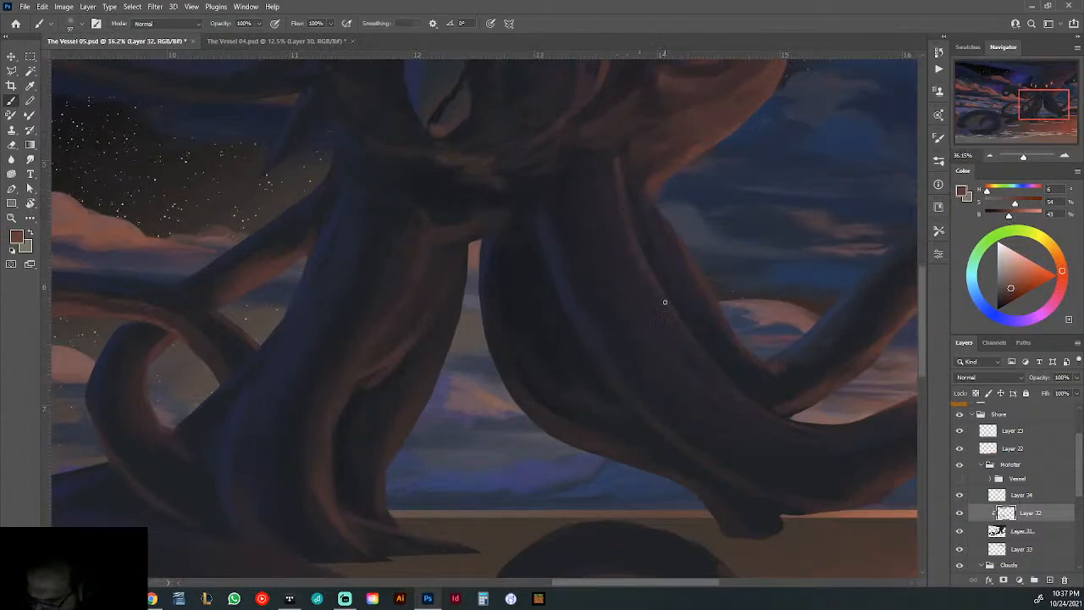
# - Enlarge the Super Soft brush to 180 px and glaze reddish brown over the thick tentacle just below the head
pyautogui.moveTo(809, 390); pyautogui.dragTo(736, 402)
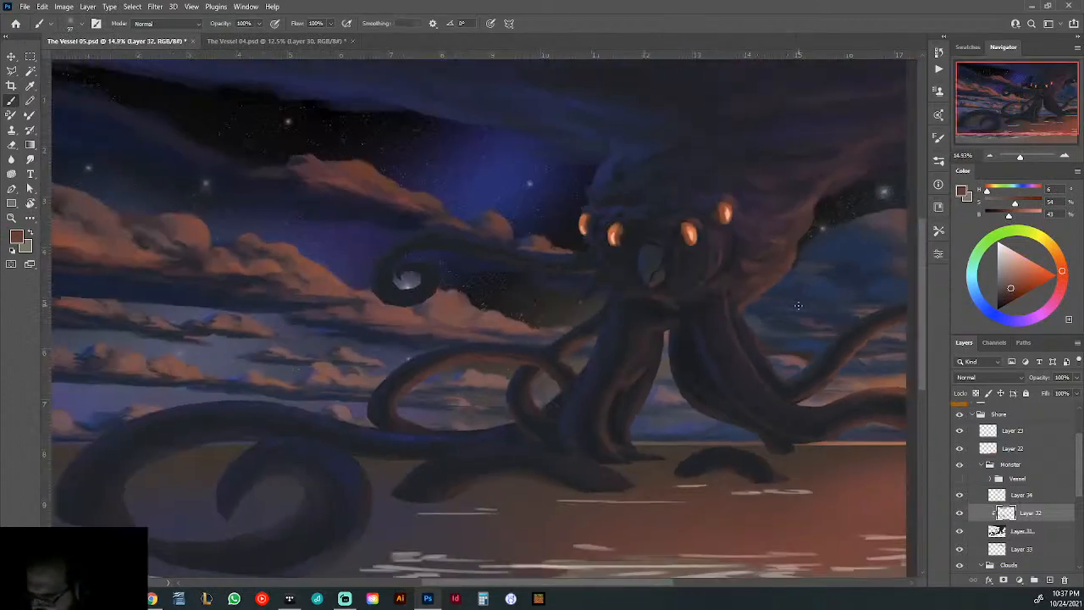
pyautogui.rightClick(799, 310)
pyautogui.moveTo(890, 339); pyautogui.dragTo(909, 338)
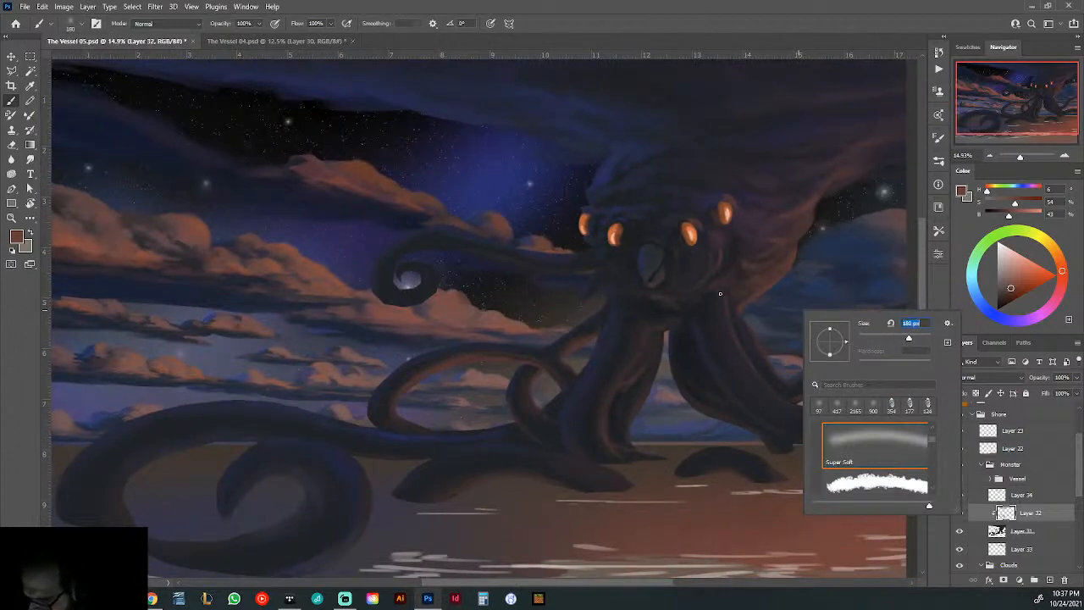
pyautogui.click(719, 295)
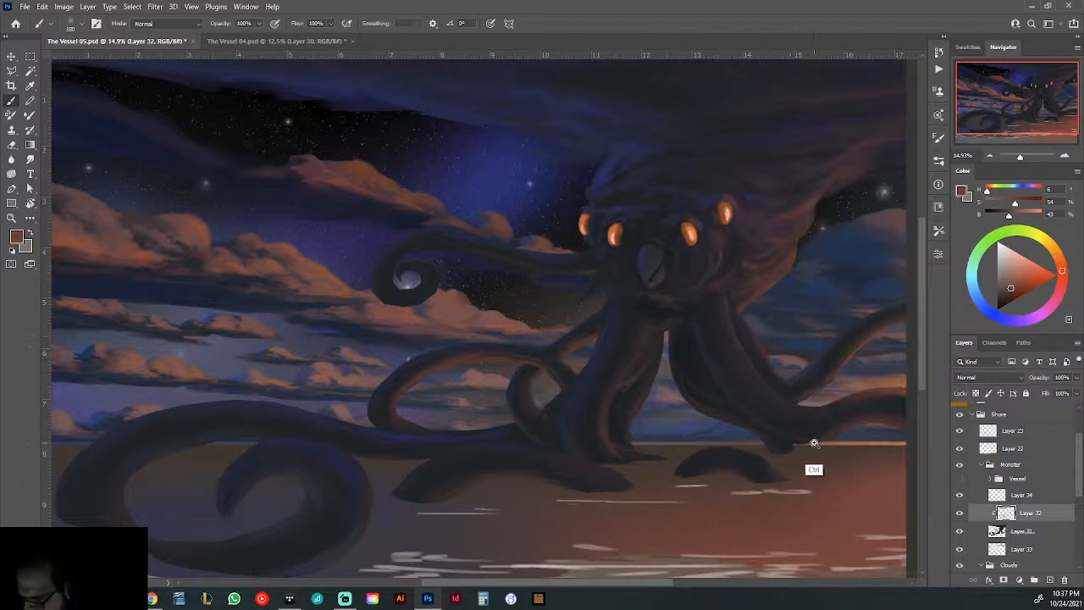
# - Blend the thick tentacles beneath the monster's head with dark brown and dark blue tones sampled from the artwork
pyautogui.moveTo(819, 444); pyautogui.dragTo(839, 444)
pyautogui.moveTo(818, 398); pyautogui.dragTo(783, 325)
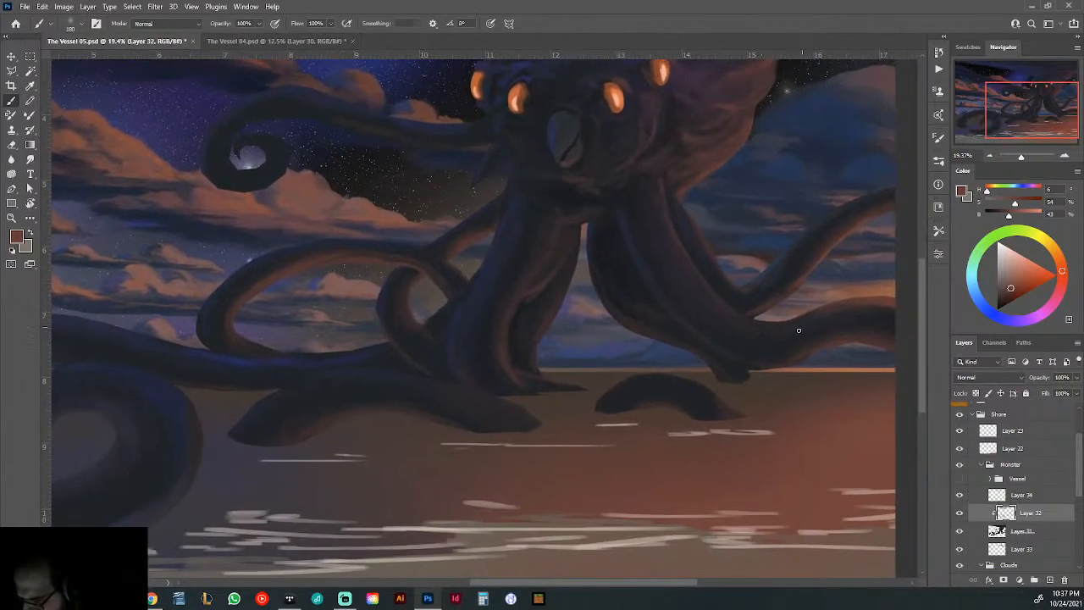
pyautogui.keyDown('alt'); pyautogui.click(781, 342); pyautogui.keyUp('alt')
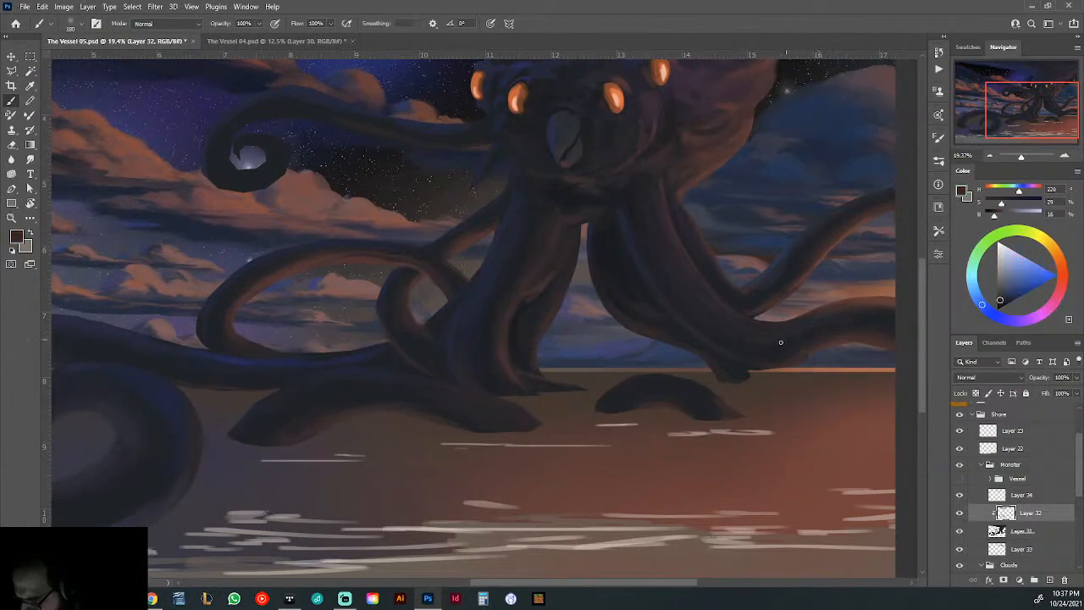
pyautogui.keyDown('alt'); pyautogui.click(478, 317); pyautogui.keyUp('alt')
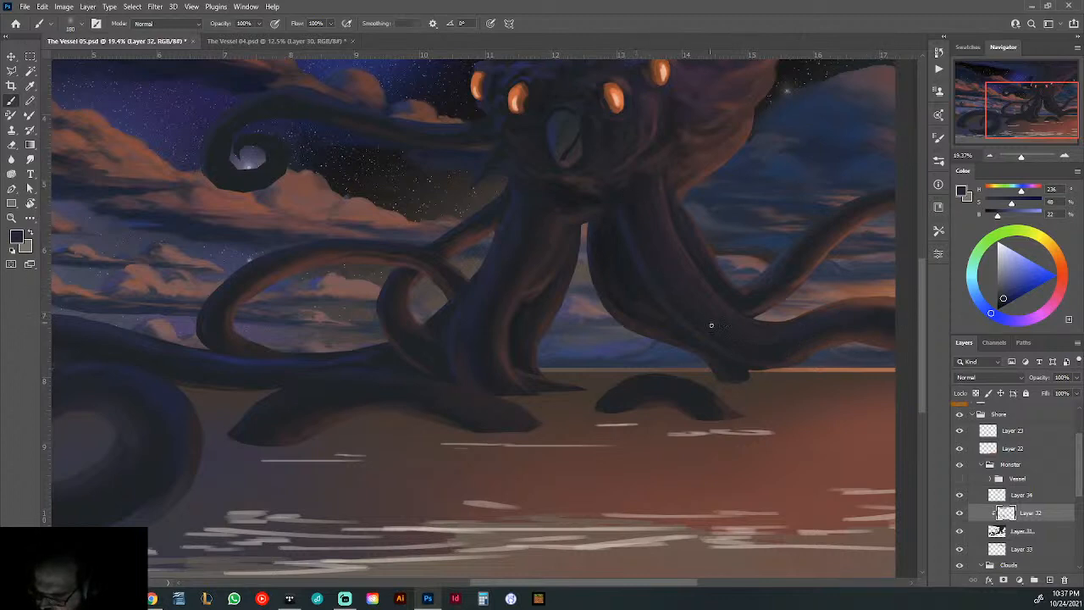
pyautogui.keyDown('alt'); pyautogui.click(657, 280); pyautogui.keyUp('alt')
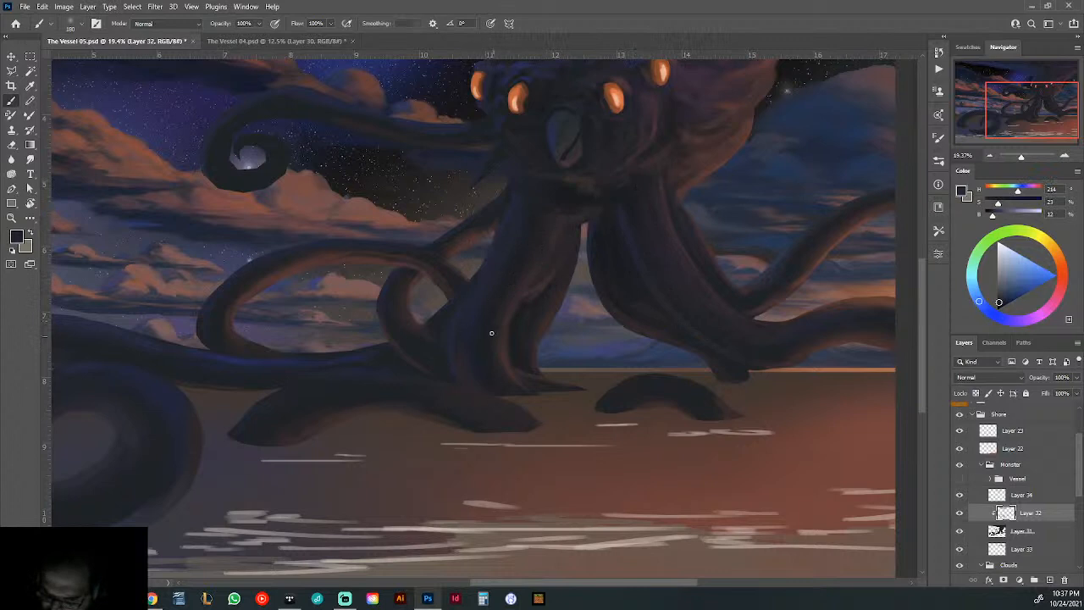
# - Touch up the small inner tentacle loop and its base with sampled dark blue and dark reddish tones
pyautogui.scroll(-1, 614, 350)
pyautogui.keyDown('alt'); pyautogui.click(420, 303); pyautogui.keyUp('alt')
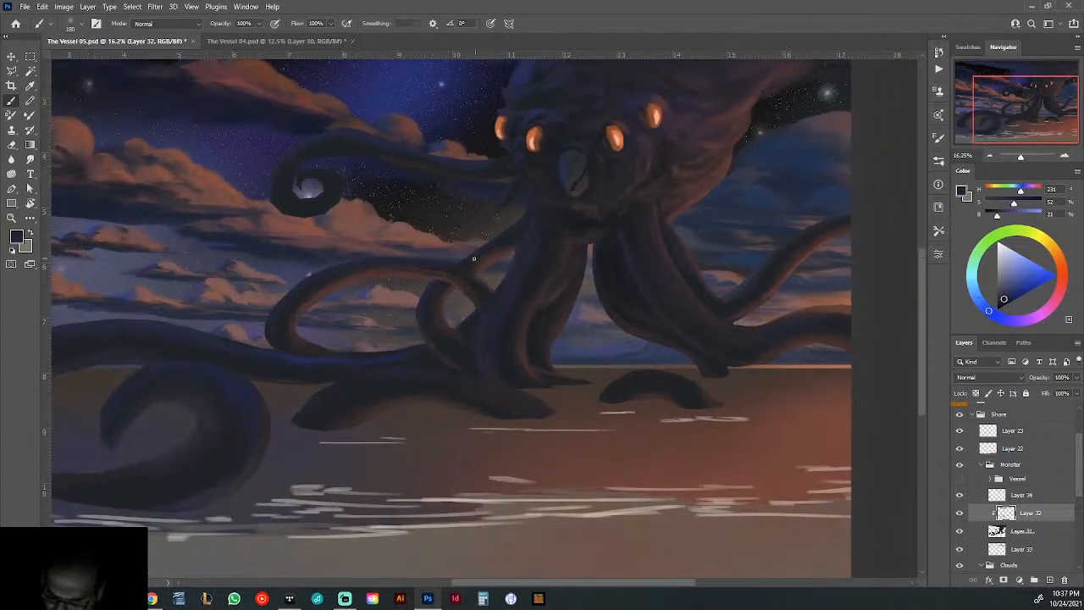
pyautogui.keyDown('alt'); pyautogui.click(427, 318); pyautogui.keyUp('alt')
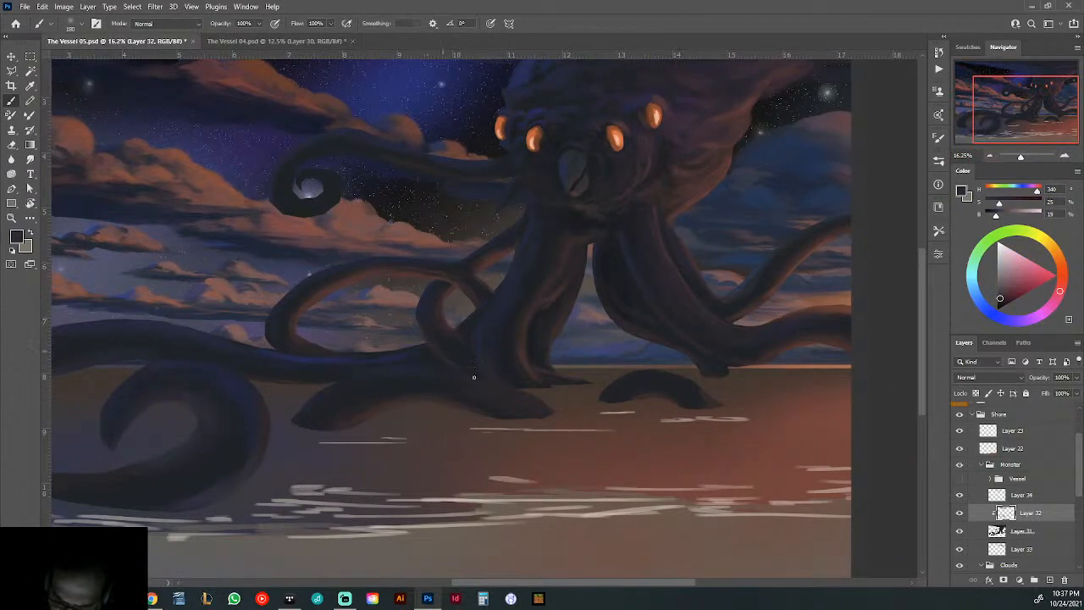
pyautogui.scroll(-2, 516, 377)
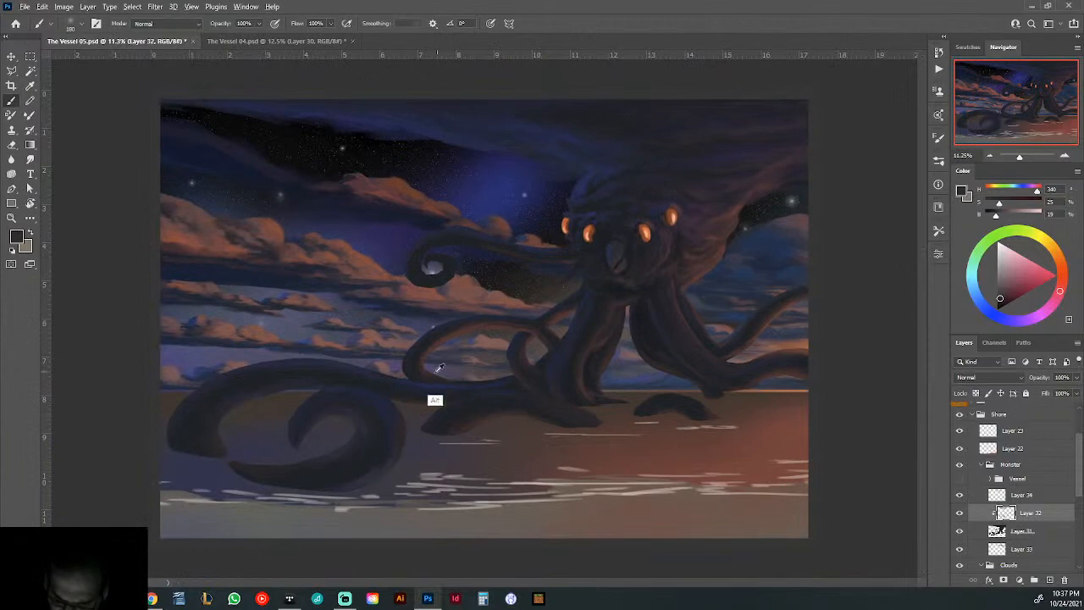
# - Refine the bend of the arched middle tentacle with dark blue and reddish brown sampled around it
pyautogui.scroll(3, 438, 369)
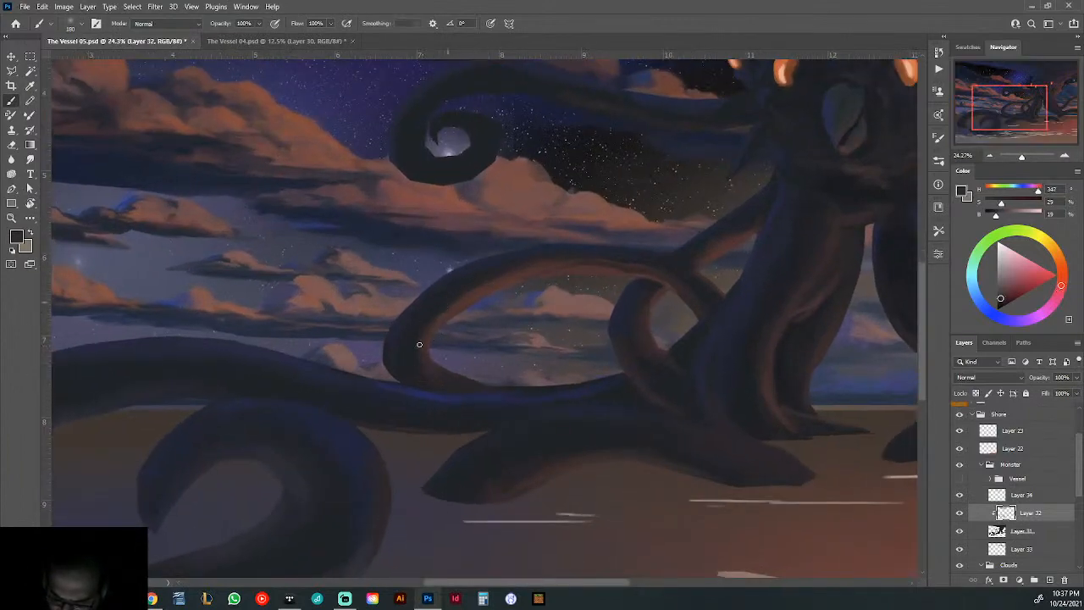
pyautogui.keyDown('alt'); pyautogui.click(430, 325); pyautogui.keyUp('alt')
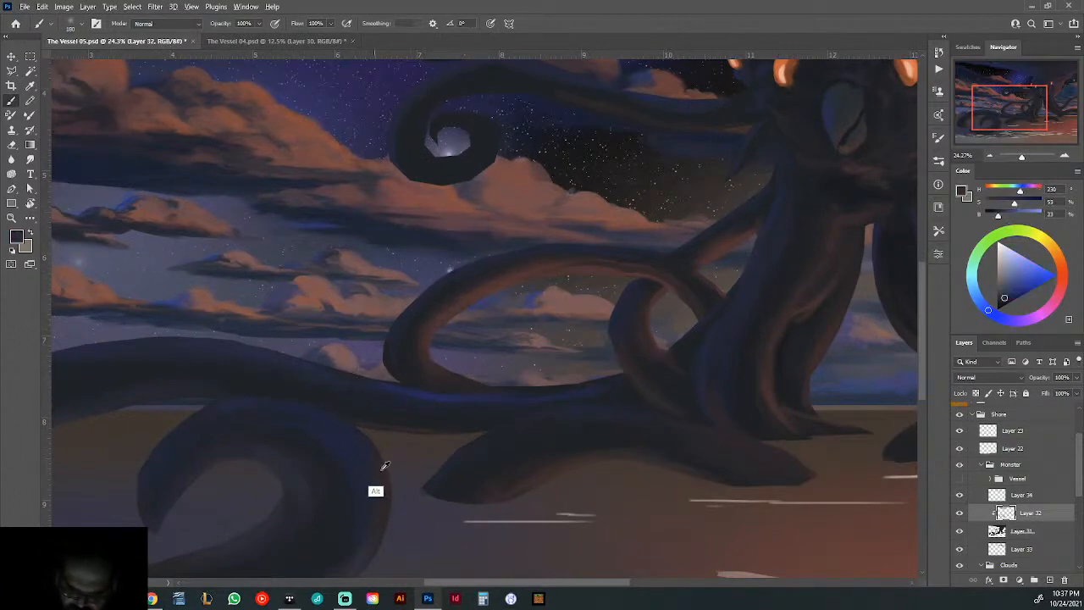
pyautogui.keyDown('alt'); pyautogui.click(438, 391); pyautogui.keyUp('alt')
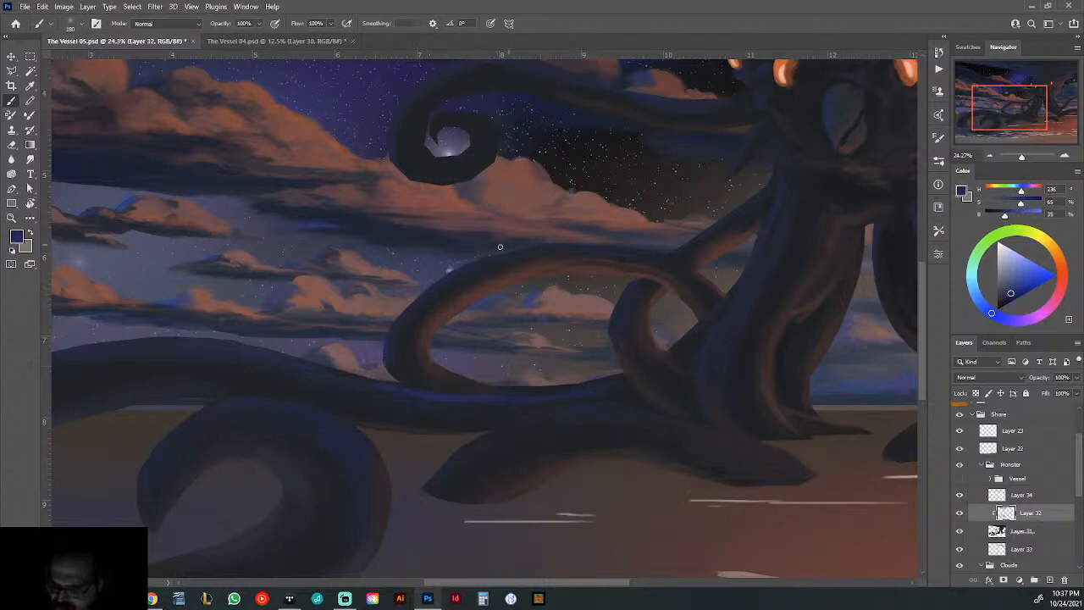
pyautogui.keyDown('alt'); pyautogui.click(402, 371); pyautogui.keyUp('alt')
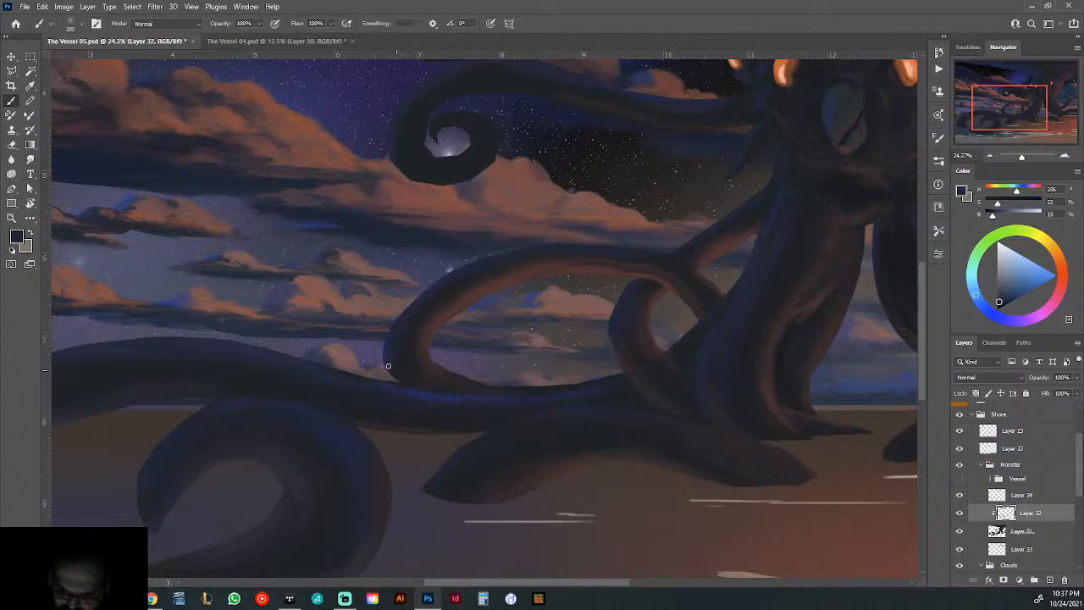
pyautogui.keyDown('alt'); pyautogui.click(398, 362); pyautogui.keyUp('alt')
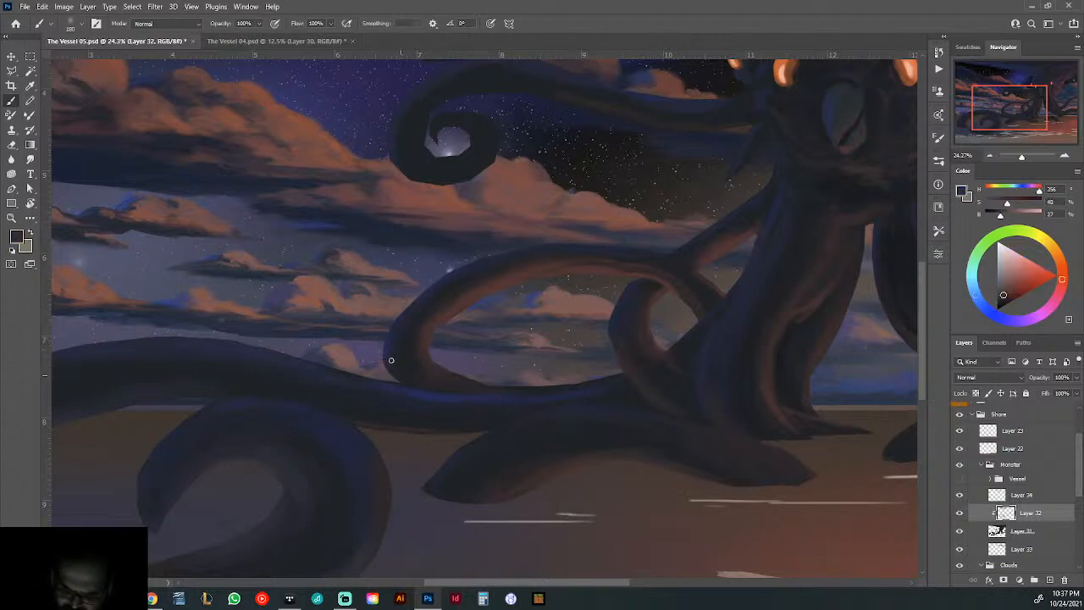
# - Review the whole painting and the sunset-side tentacles at several magnifications
pyautogui.scroll(-10, 644, 415)
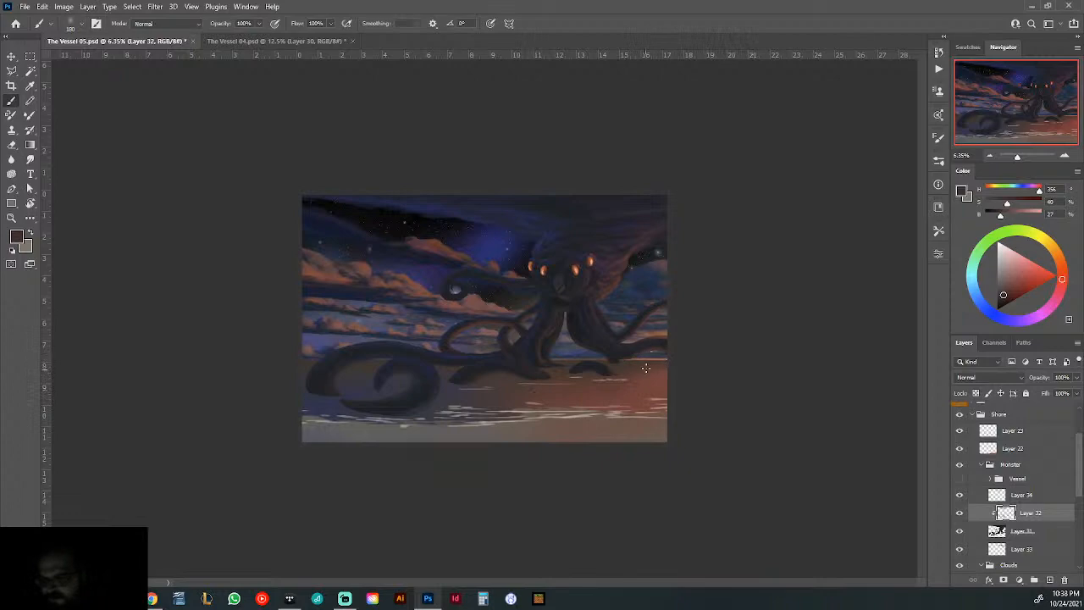
pyautogui.scroll(3, 645, 368)
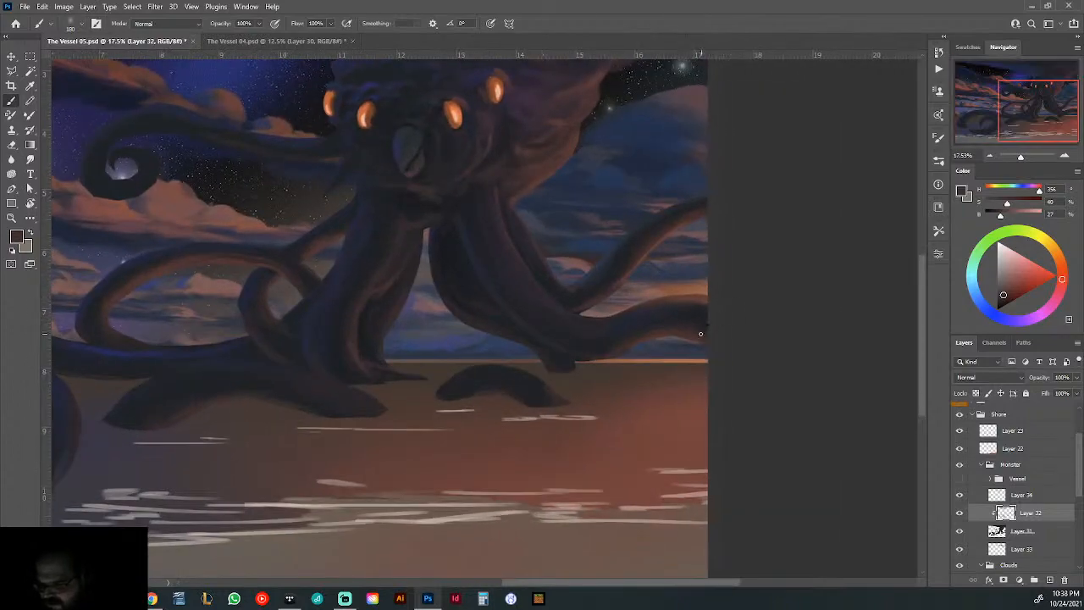
pyautogui.scroll(-3, 615, 431)
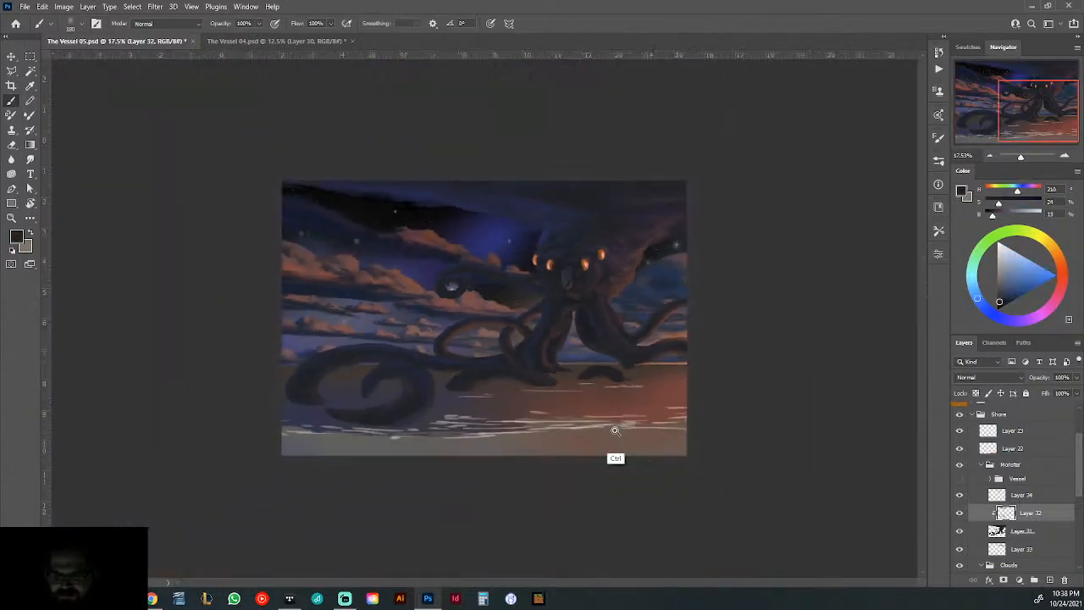
pyautogui.scroll(-2, 615, 430)
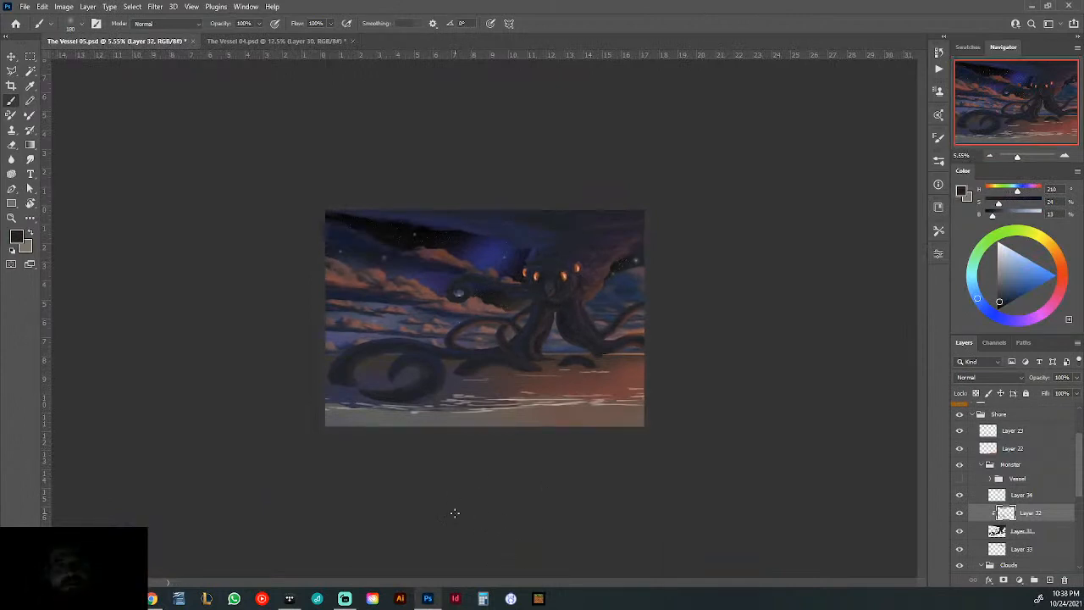
pyautogui.scroll(2, 496, 423)
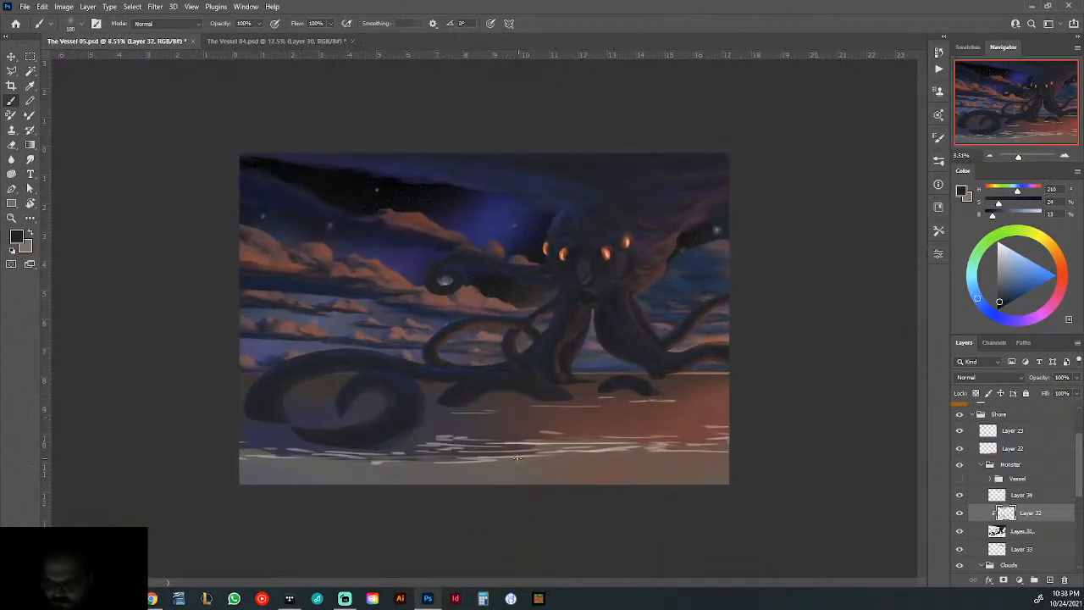
pyautogui.scroll(2, 519, 462)
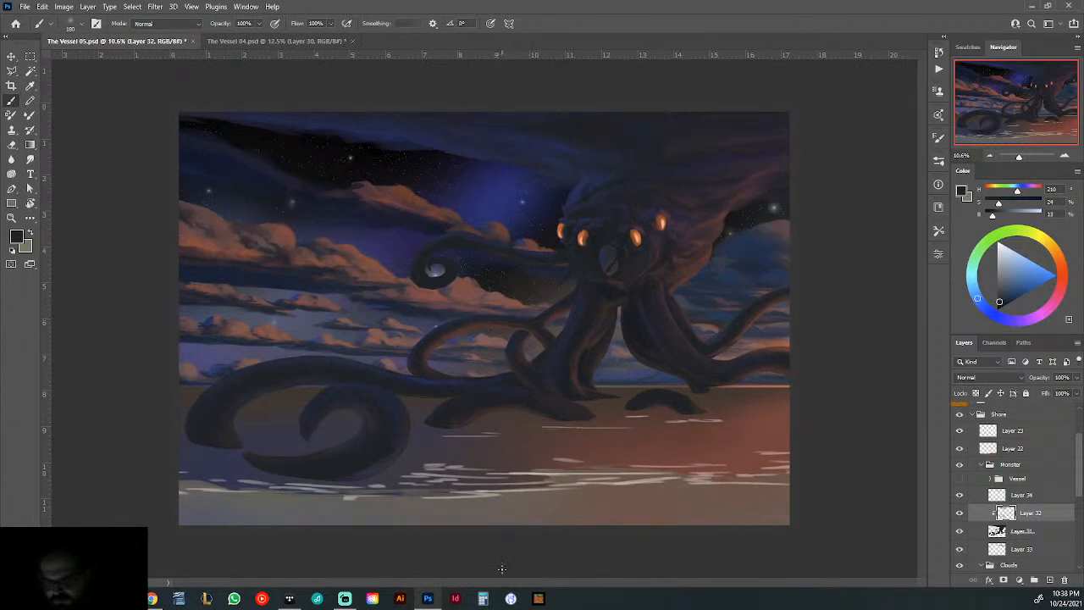
# - Glaze the raised curled tentacle with reddish brown sampled from the clouds and blue and dark tones sampled around its upper edge
pyautogui.scroll(3, 443, 322)
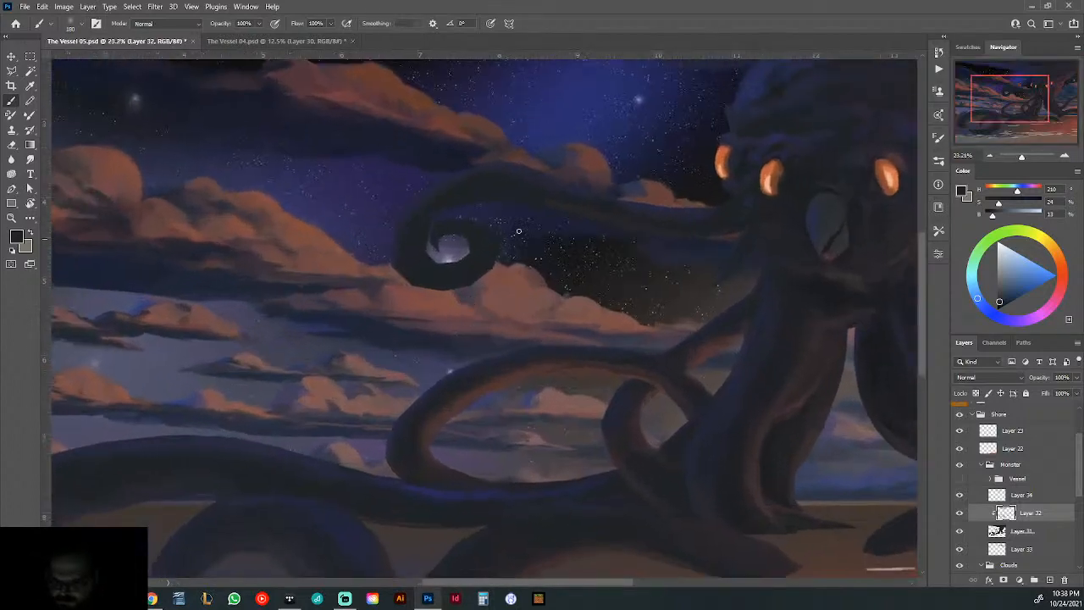
pyautogui.keyDown('alt'); pyautogui.click(499, 310); pyautogui.keyUp('alt')
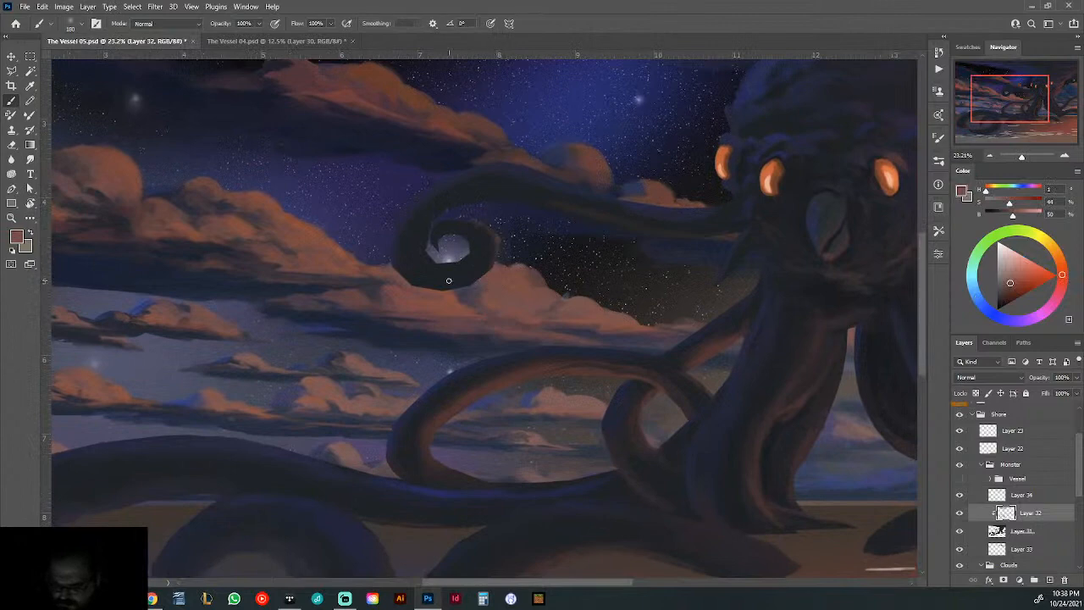
pyautogui.keyDown('alt'); pyautogui.click(565, 133); pyautogui.keyUp('alt')
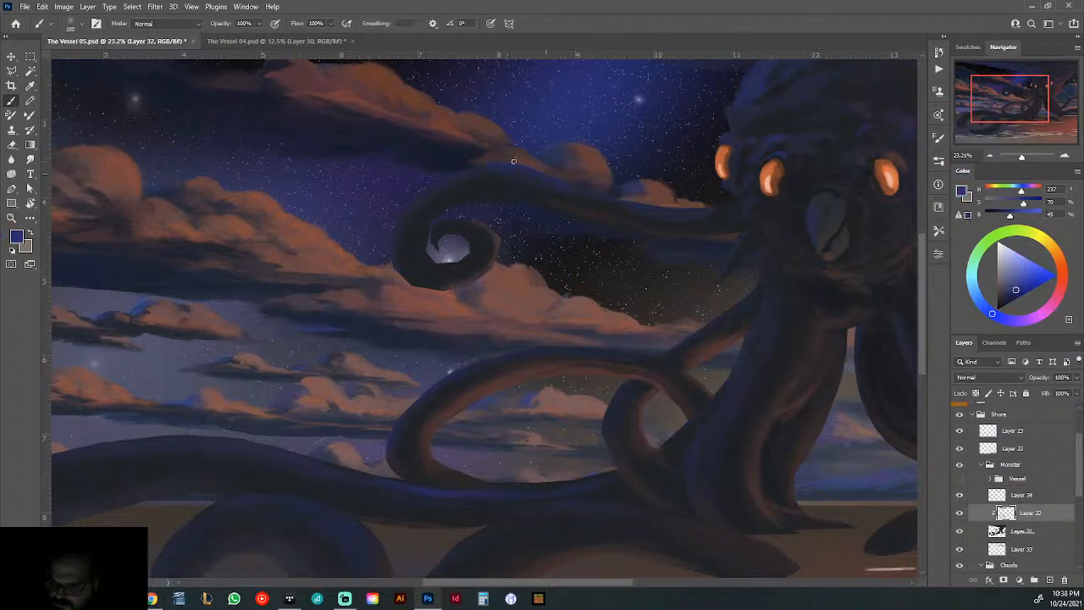
pyautogui.keyDown('alt'); pyautogui.click(408, 193); pyautogui.keyUp('alt')
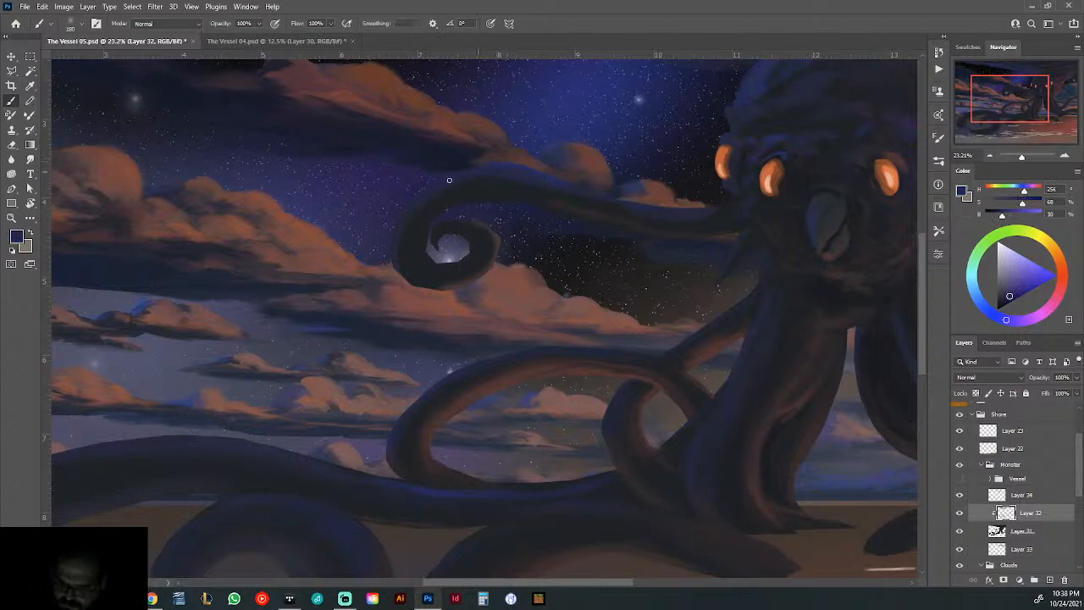
pyautogui.keyDown('alt'); pyautogui.click(439, 183); pyautogui.keyUp('alt')
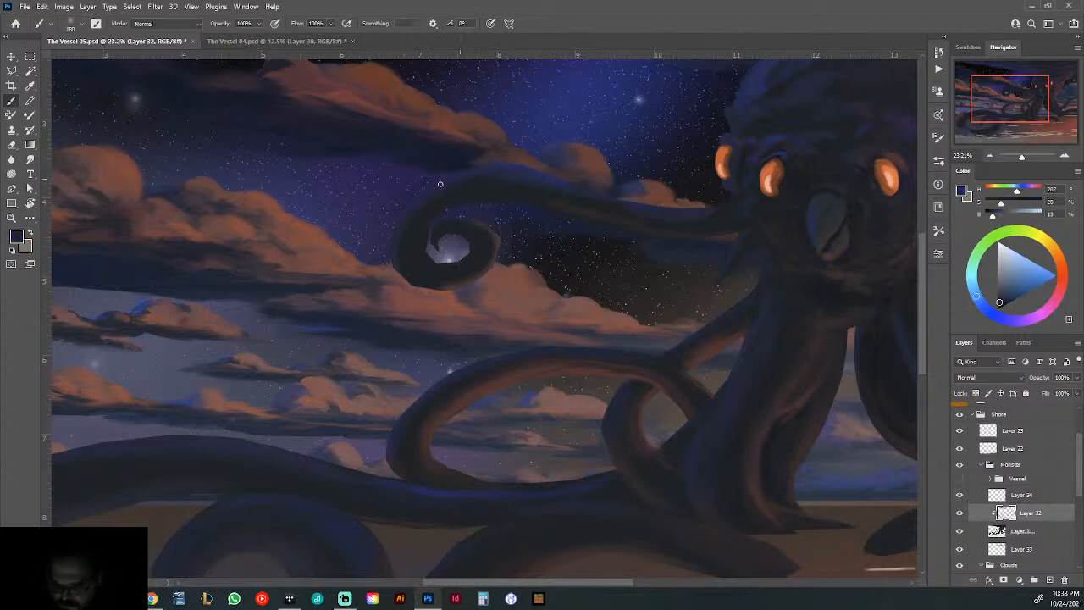
# - Blend the lower edge of the raised tentacle's curl with sampled muted red, purple and dark tones
pyautogui.keyDown('alt'); pyautogui.click(413, 283); pyautogui.keyUp('alt')
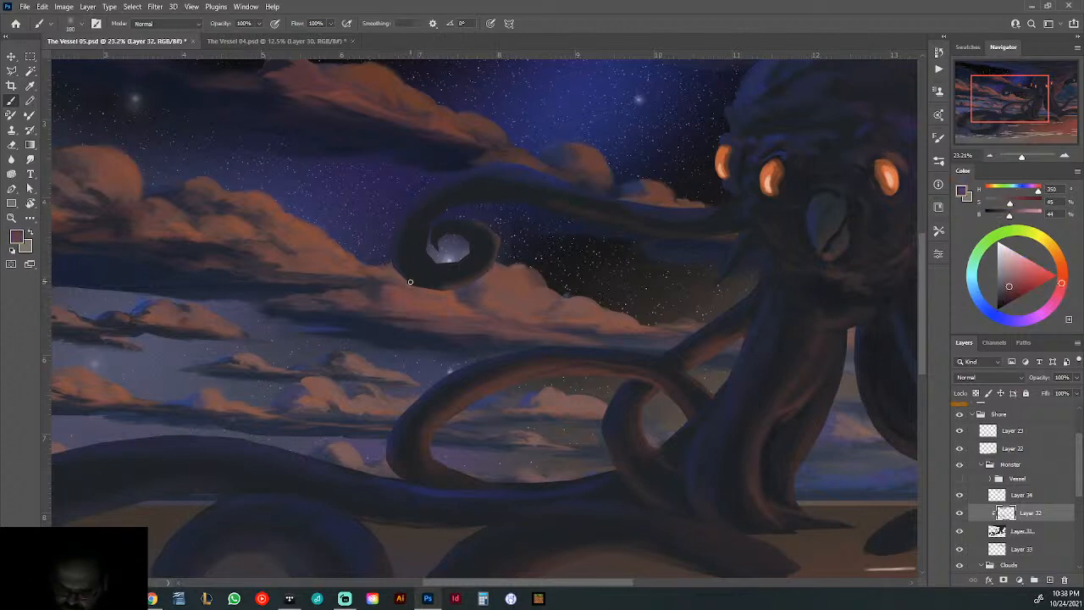
pyautogui.keyDown('alt'); pyautogui.click(414, 284); pyautogui.keyUp('alt')
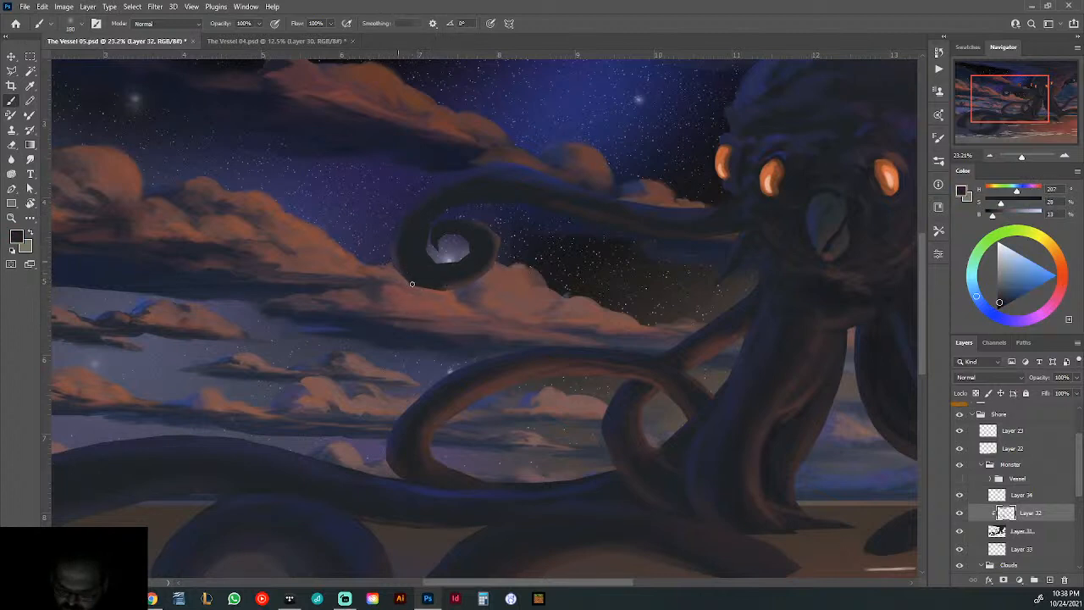
pyautogui.keyDown('alt'); pyautogui.click(396, 289); pyautogui.keyUp('alt')
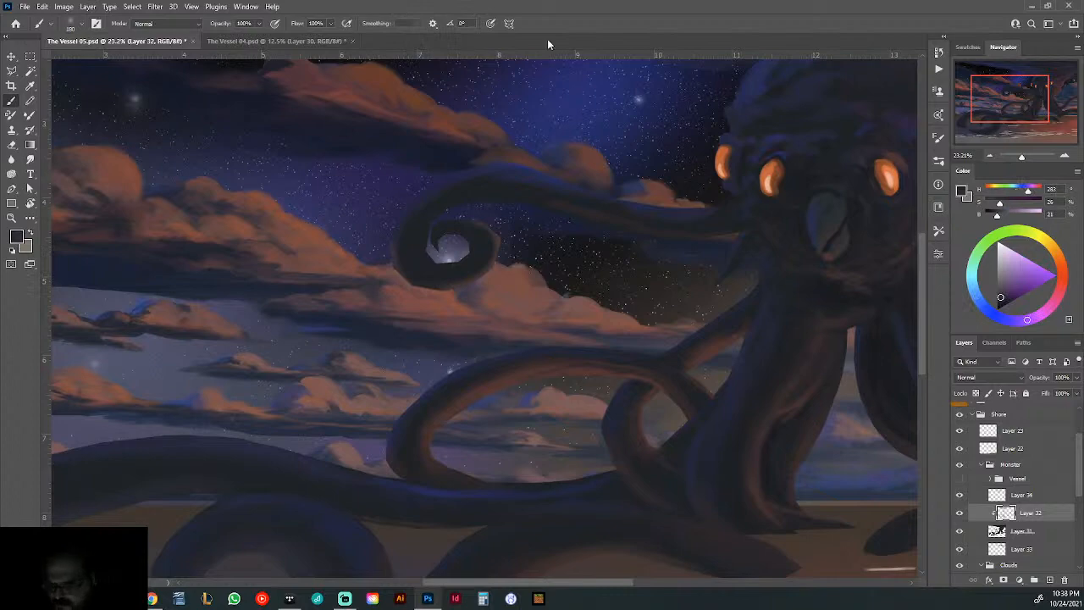
pyautogui.keyDown('alt'); pyautogui.click(454, 273); pyautogui.keyUp('alt')
# - Try a stroke of pale lavender, sampled from the glow inside the curl, on the raised tentacle
pyautogui.moveTo(589, 294); pyautogui.dragTo(522, 294)
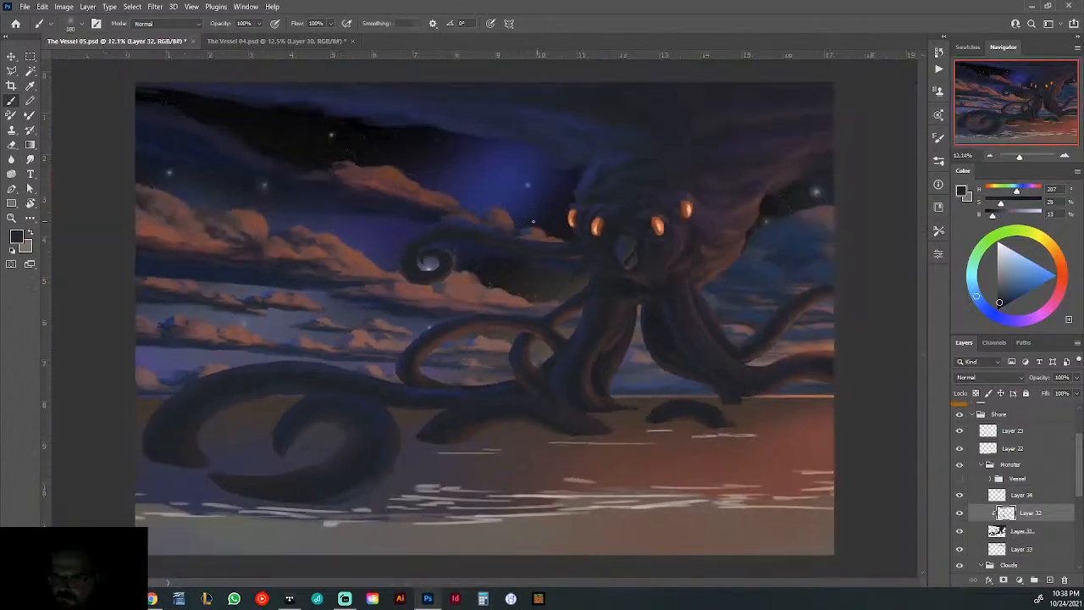
pyautogui.moveTo(427, 280); pyautogui.dragTo(475, 292)
pyautogui.keyDown('alt'); pyautogui.click(436, 253); pyautogui.keyUp('alt')
pyautogui.moveTo(412, 213); pyautogui.dragTo(418, 256)
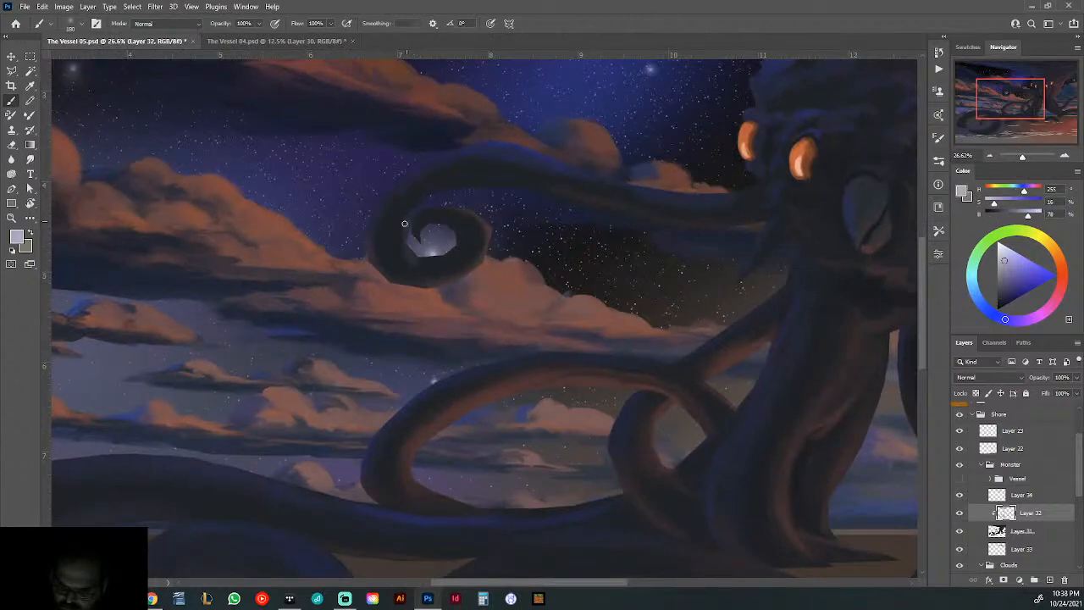
pyautogui.keyDown('alt'); pyautogui.click(437, 262); pyautogui.keyUp('alt')
pyautogui.hotkey('ctrl', 'z')
# - Switch to Layer 31 and choose the 354 px brush preset, reduced to 56 px
pyautogui.hotkey('alt', '[')
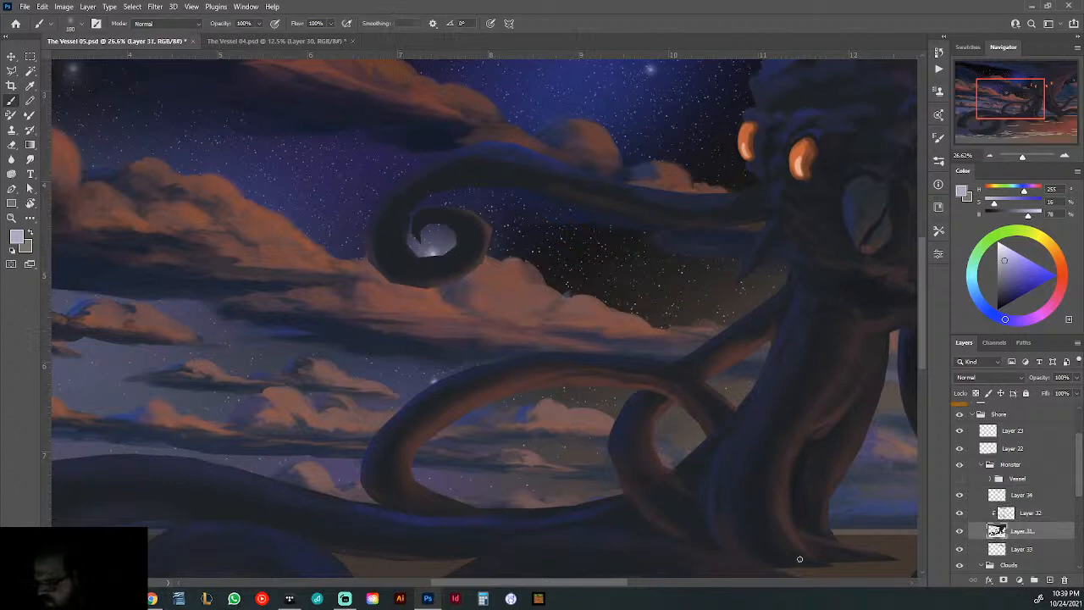
pyautogui.rightClick(458, 227)
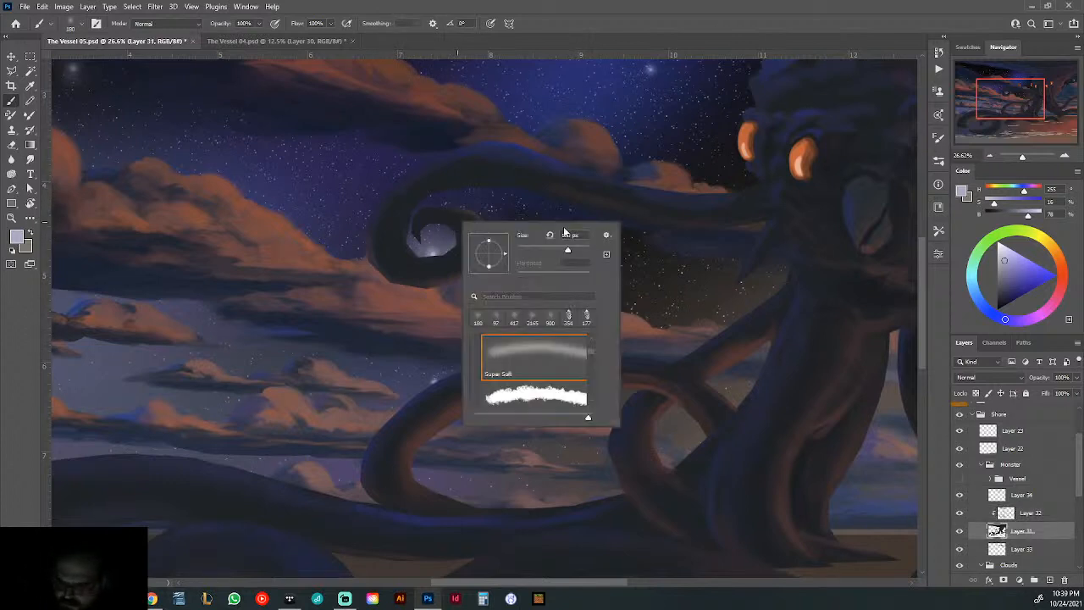
pyautogui.click(576, 318)
pyautogui.moveTo(554, 250); pyautogui.dragTo(537, 248)
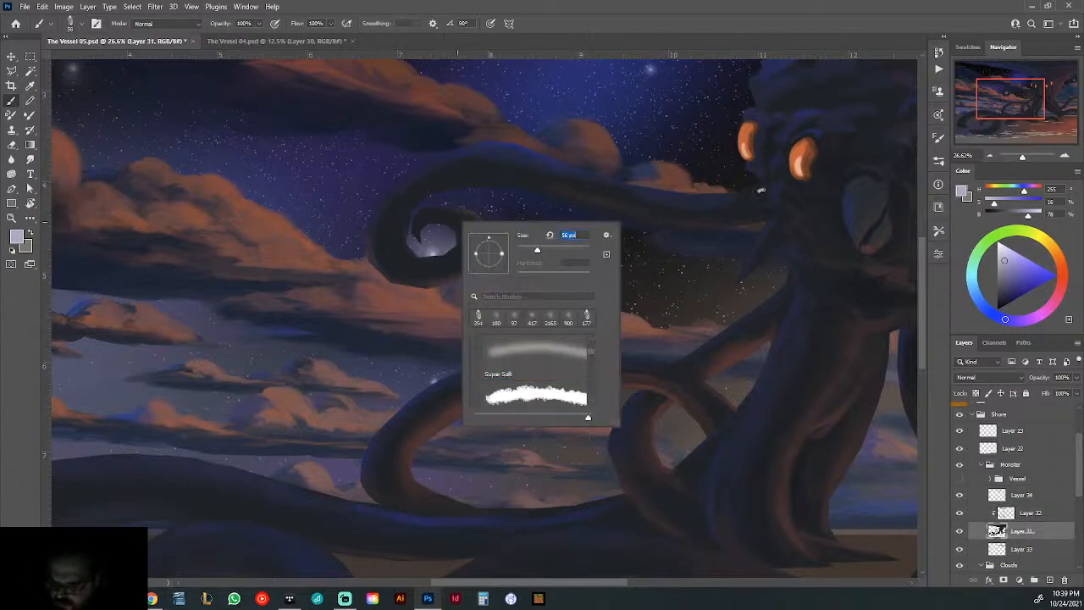
# - Sample the curled tentacle's base tone with Layer 32 hidden, reduce the brush to 28 px and reshape the curl's inner tip
pyautogui.click(960, 513)
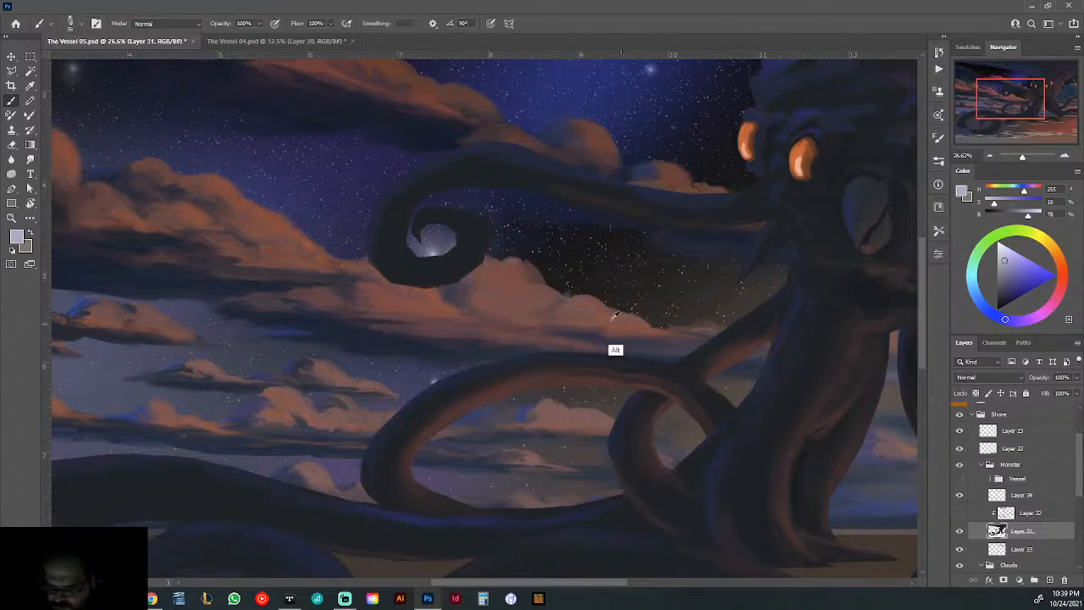
pyautogui.keyDown('alt'); pyautogui.click(460, 259); pyautogui.keyUp('alt')
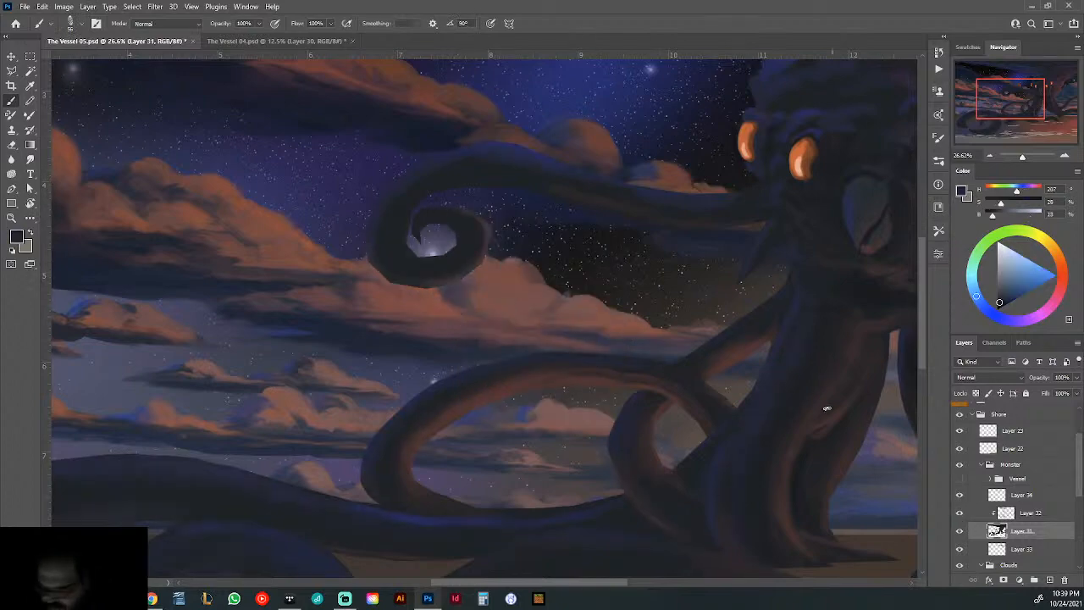
pyautogui.scroll(4, 428, 305)
pyautogui.rightClick(414, 154)
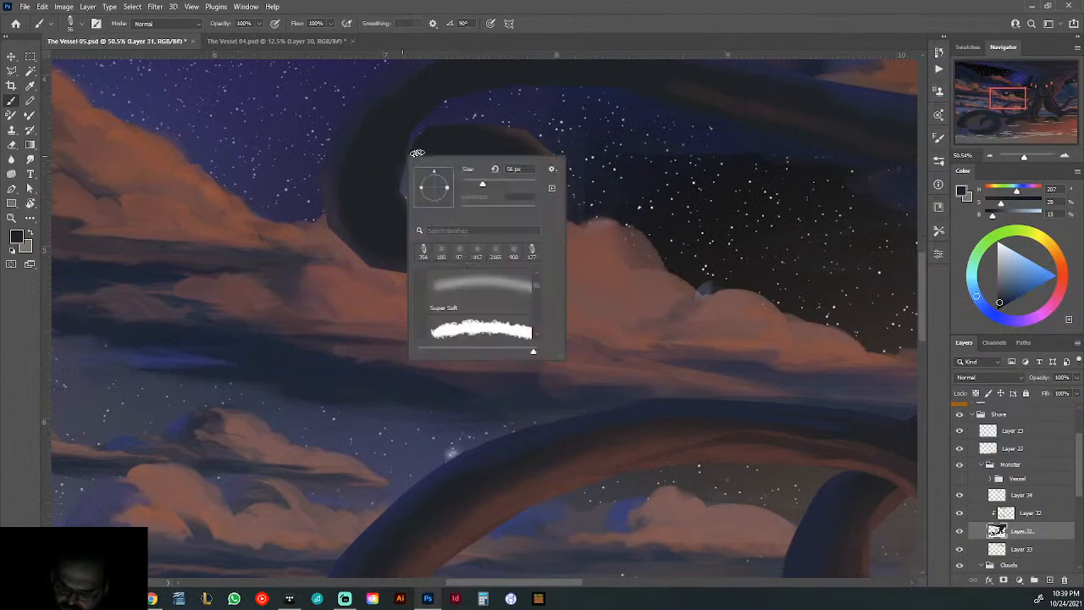
pyautogui.moveTo(482, 184); pyautogui.dragTo(472, 184)
pyautogui.click(395, 161)
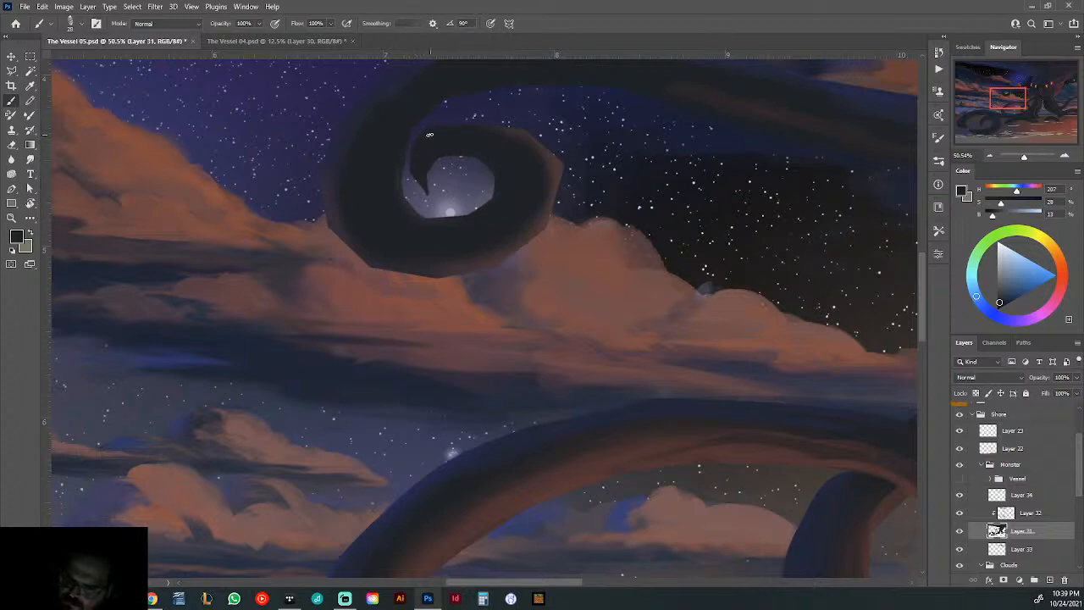
# - Blend the upper edge of the tentacle's inner coil with sampled dark reddish and near-black base tones
pyautogui.keyDown('alt'); pyautogui.click(522, 145); pyautogui.keyUp('alt')
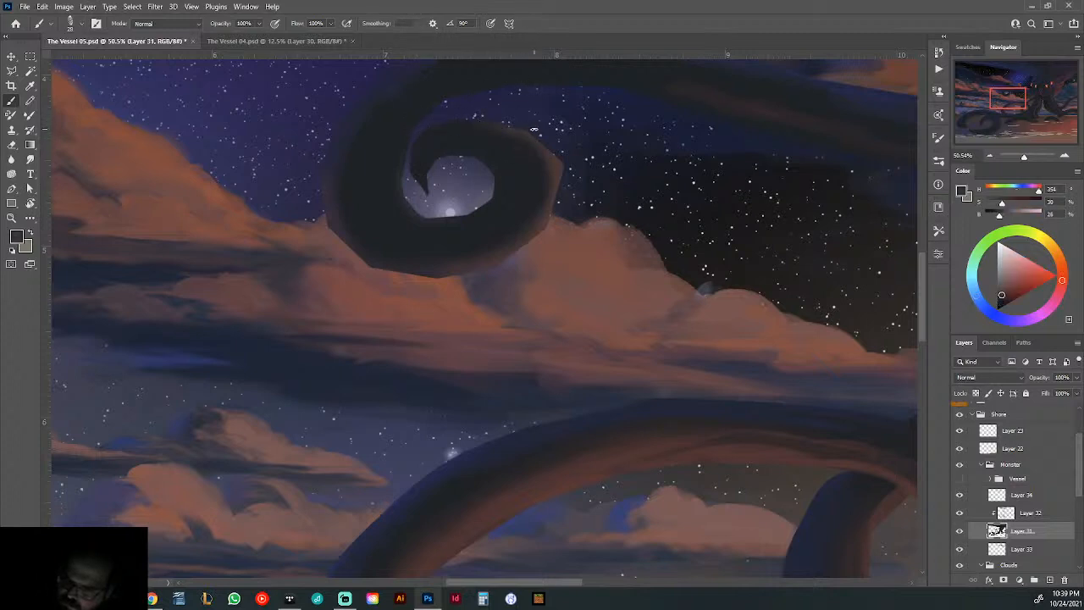
pyautogui.keyDown('alt'); pyautogui.click(514, 127); pyautogui.keyUp('alt')
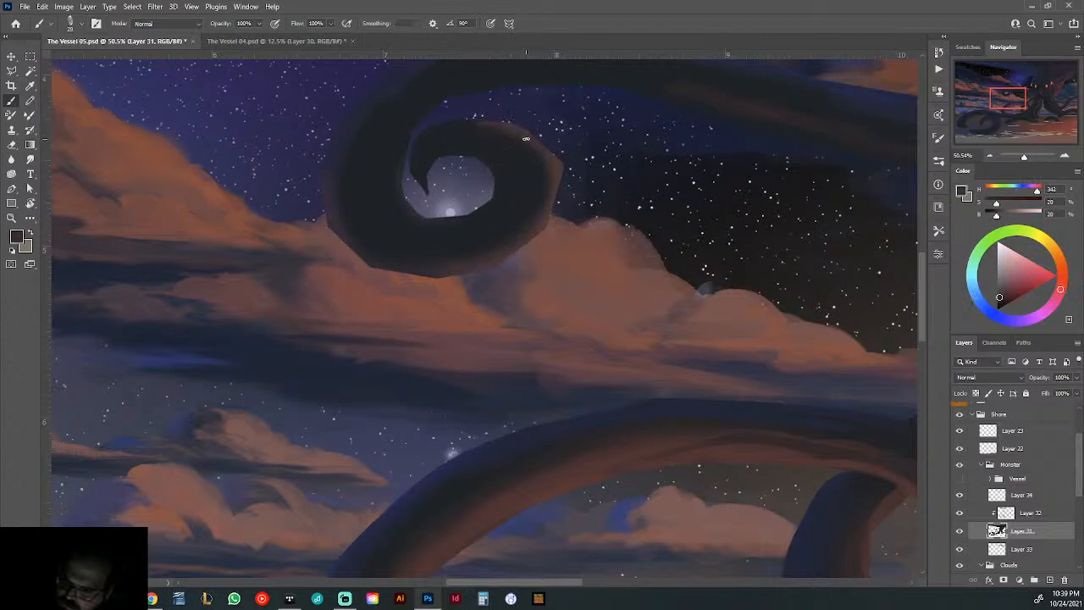
pyautogui.keyDown('alt'); pyautogui.click(501, 127); pyautogui.keyUp('alt')
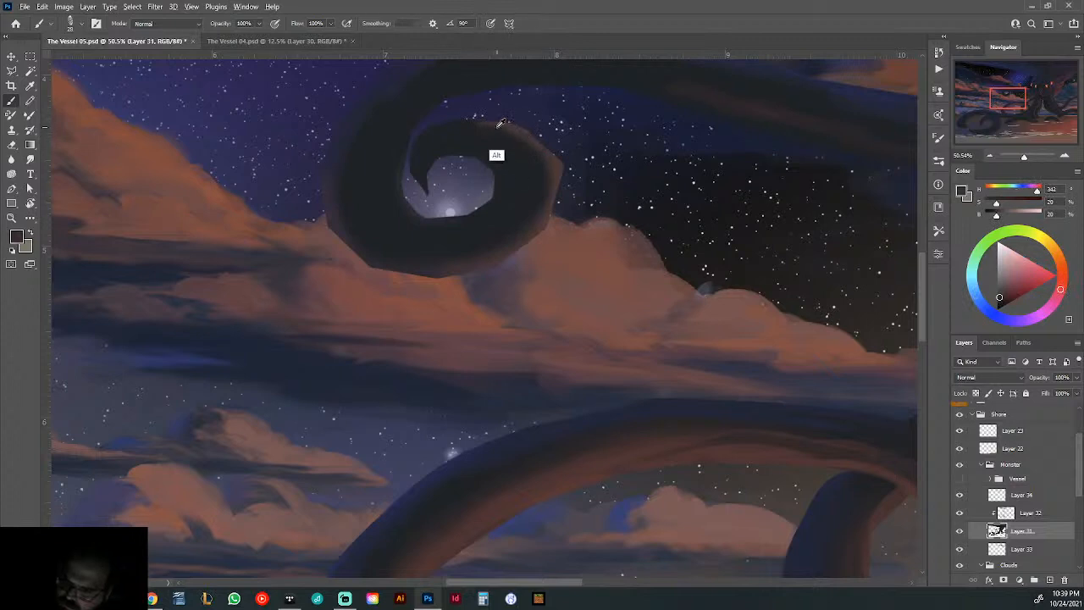
pyautogui.keyDown('alt'); pyautogui.click(447, 134); pyautogui.keyUp('alt')
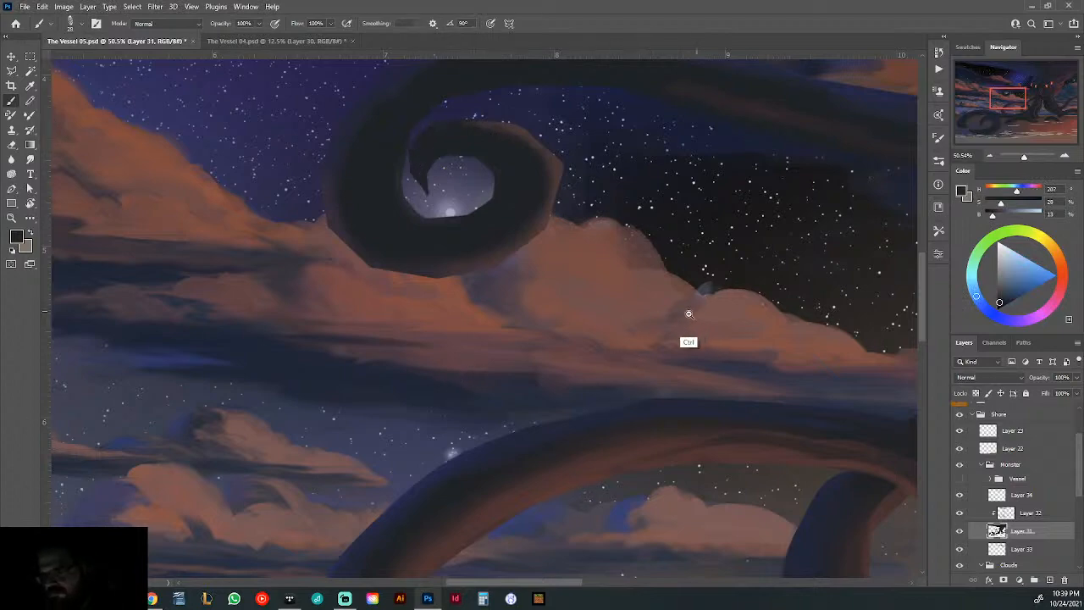
pyautogui.moveTo(686, 315); pyautogui.dragTo(648, 320)
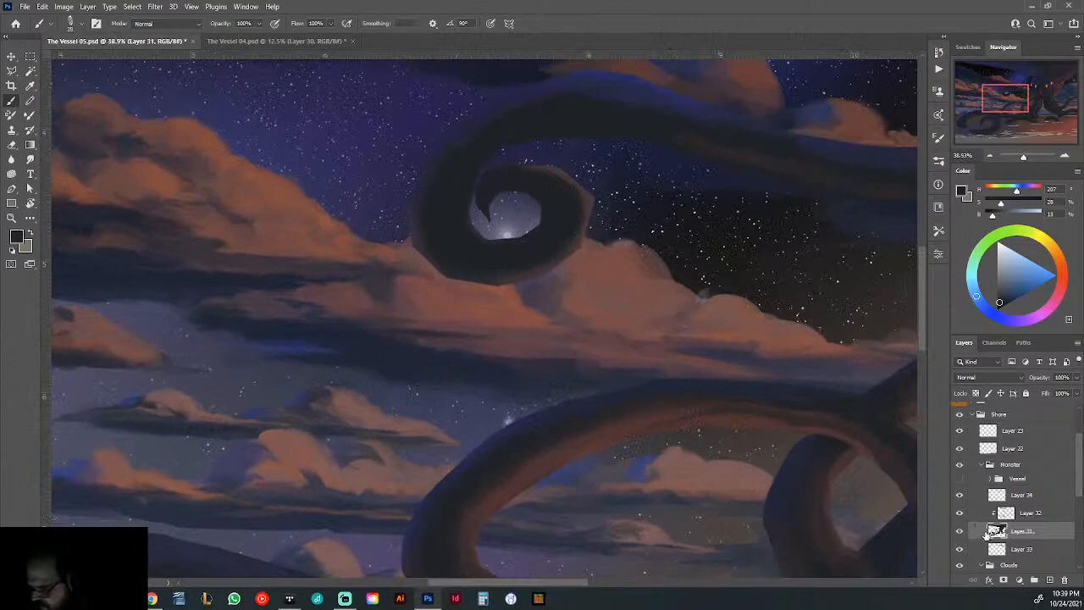
# - Hide Layer 32, enlarge the brush to 81 px and fill out the curl's outer edge with the dark base tone
pyautogui.click(960, 513)
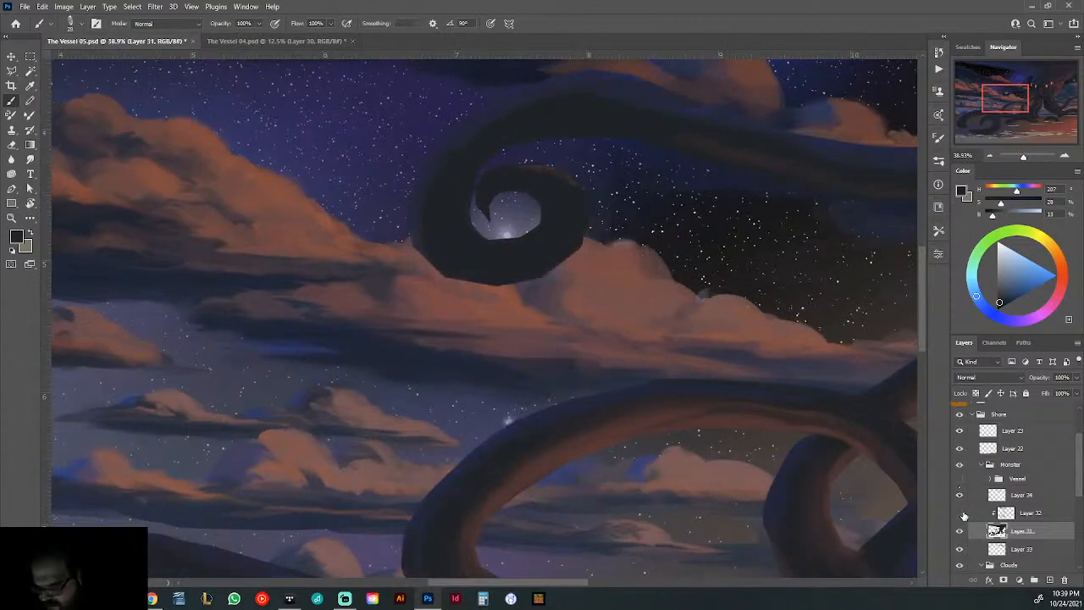
pyautogui.click(961, 514)
pyautogui.click(961, 514)
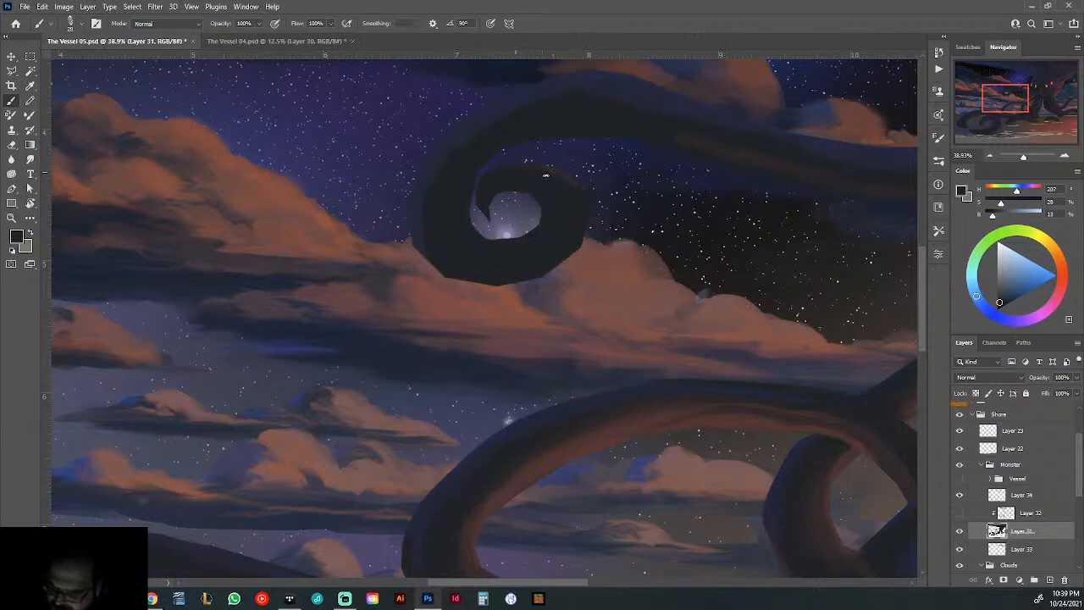
pyautogui.rightClick(540, 172)
pyautogui.click(628, 202)
pyautogui.click(497, 177)
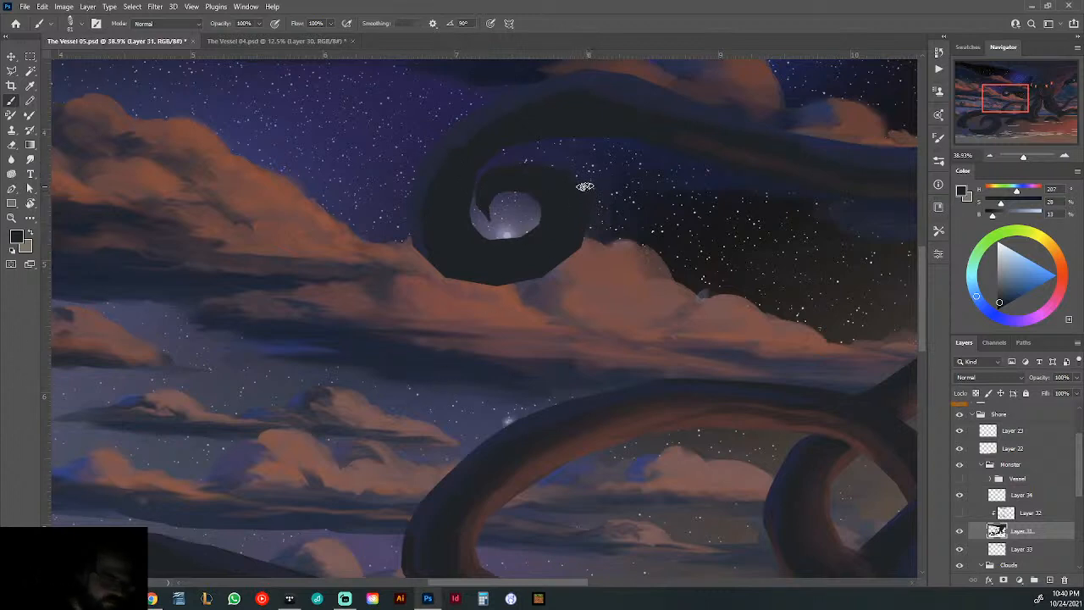
# - Trim and round the curl's outer contour and inner gap on Layer 31 with a 47 px textured eraser
pyautogui.press('e')
pyautogui.rightClick(611, 173)
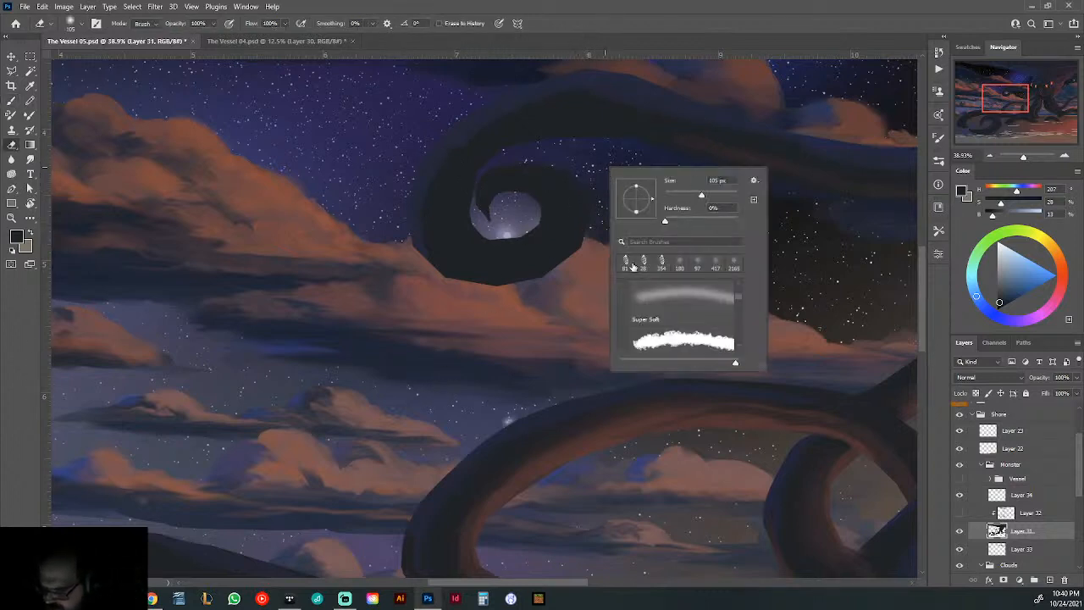
pyautogui.click(682, 196)
pyautogui.click(589, 180)
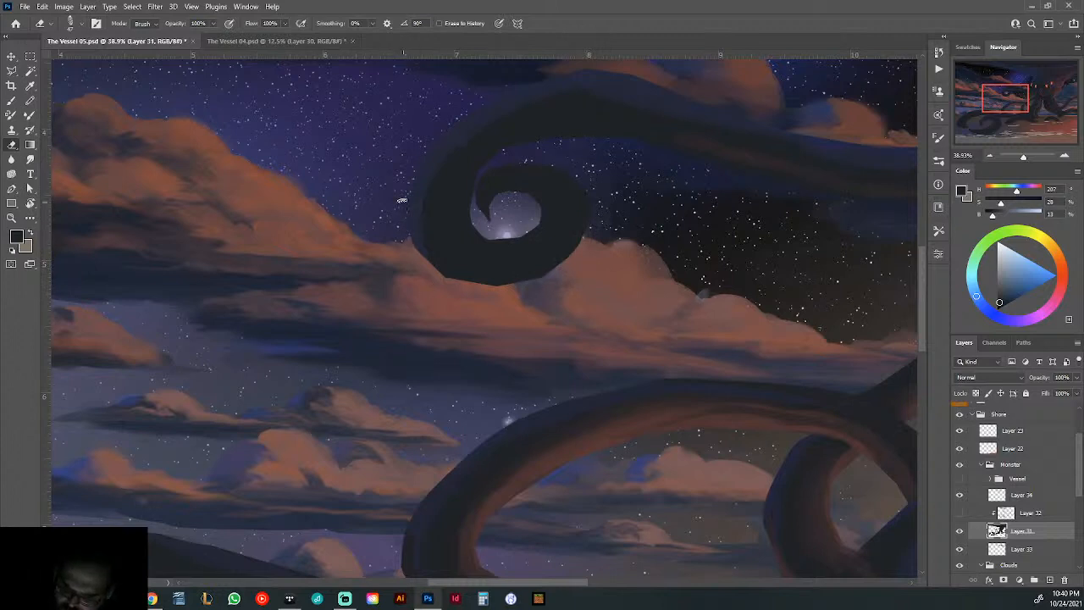
pyautogui.moveTo(482, 298); pyautogui.dragTo(489, 294)
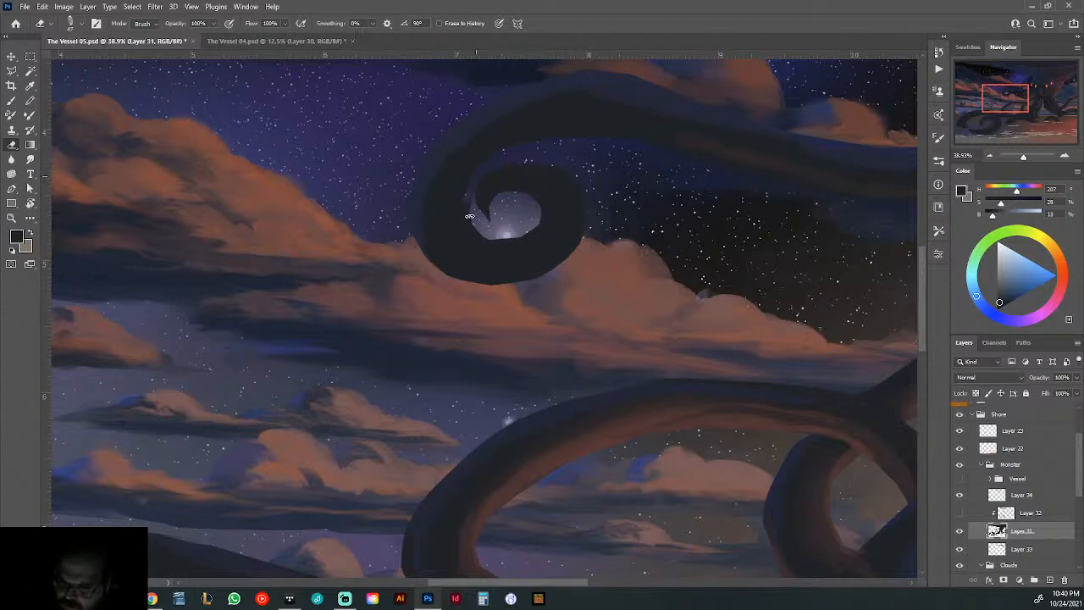
pyautogui.moveTo(469, 217); pyautogui.dragTo(478, 222)
pyautogui.press('ctrl')
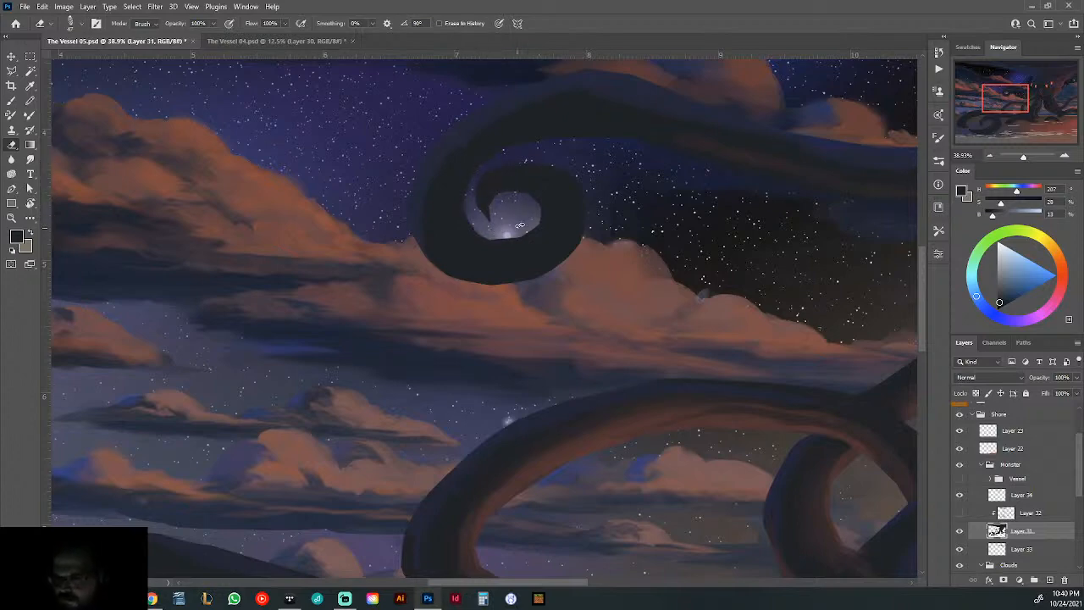
pyautogui.scroll(-2, 622, 225)
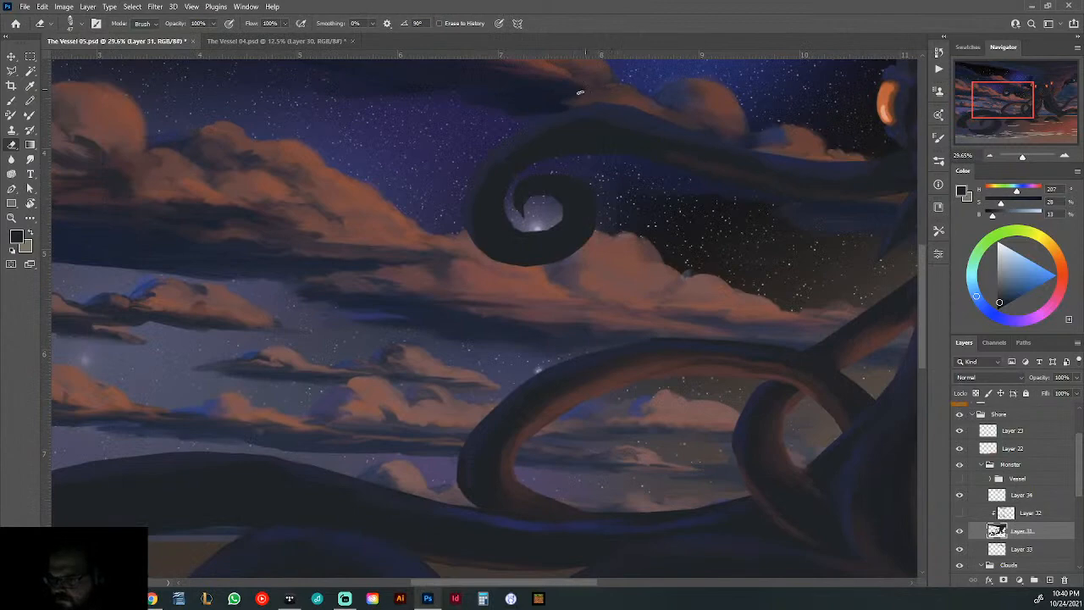
# - Reduce the eraser to 23 px and refine the curl's inner tip and the raised tentacle's edges
pyautogui.scroll(3, 572, 131)
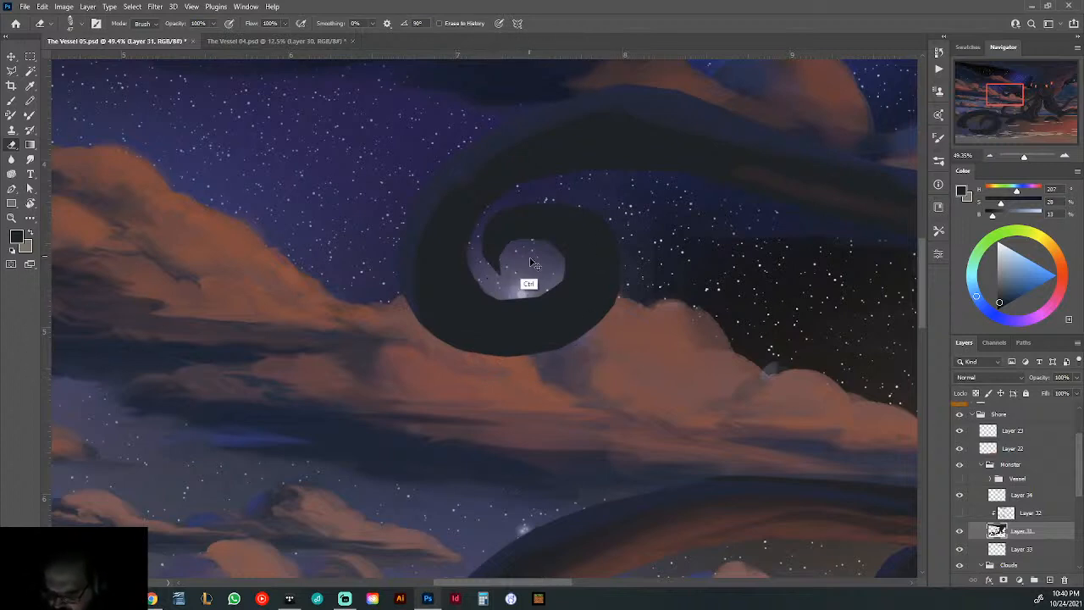
pyautogui.rightClick(520, 266)
pyautogui.click(499, 280)
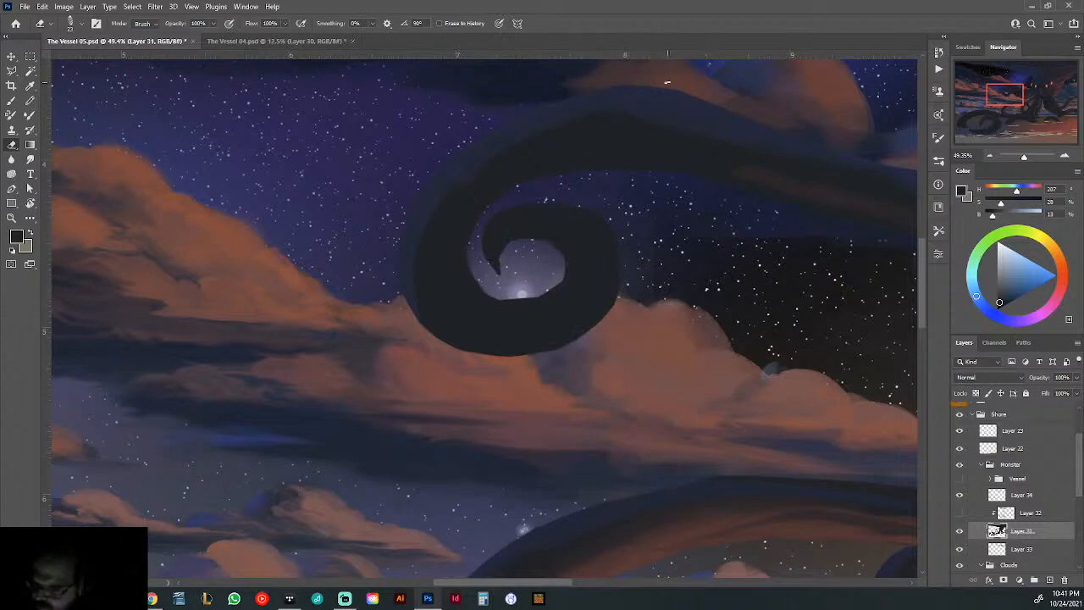
pyautogui.moveTo(721, 322); pyautogui.dragTo(658, 337)
pyautogui.moveTo(557, 279)
pyautogui.mouseDown()
pyautogui.moveTo(588, 259)
pyautogui.moveTo(602, 266)
pyautogui.moveTo(588, 271)
pyautogui.moveTo(610, 263)
pyautogui.moveTo(556, 264)
pyautogui.mouseUp()
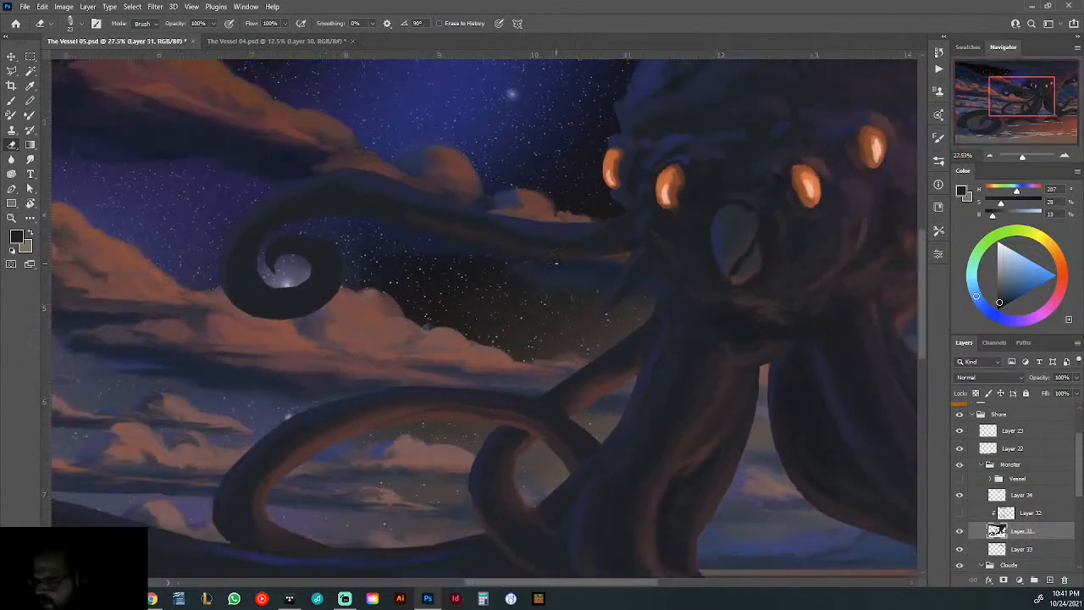
# - Switch the color controls to HSB Sliders and shrink their area to give the layer list more room
pyautogui.click(1077, 171)
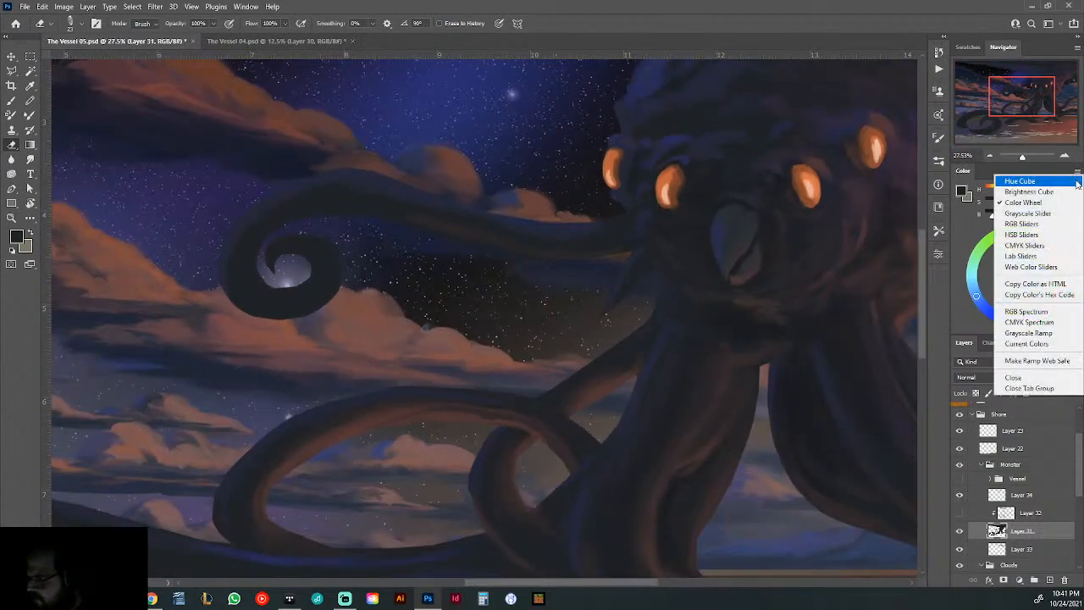
pyautogui.click(1023, 235)
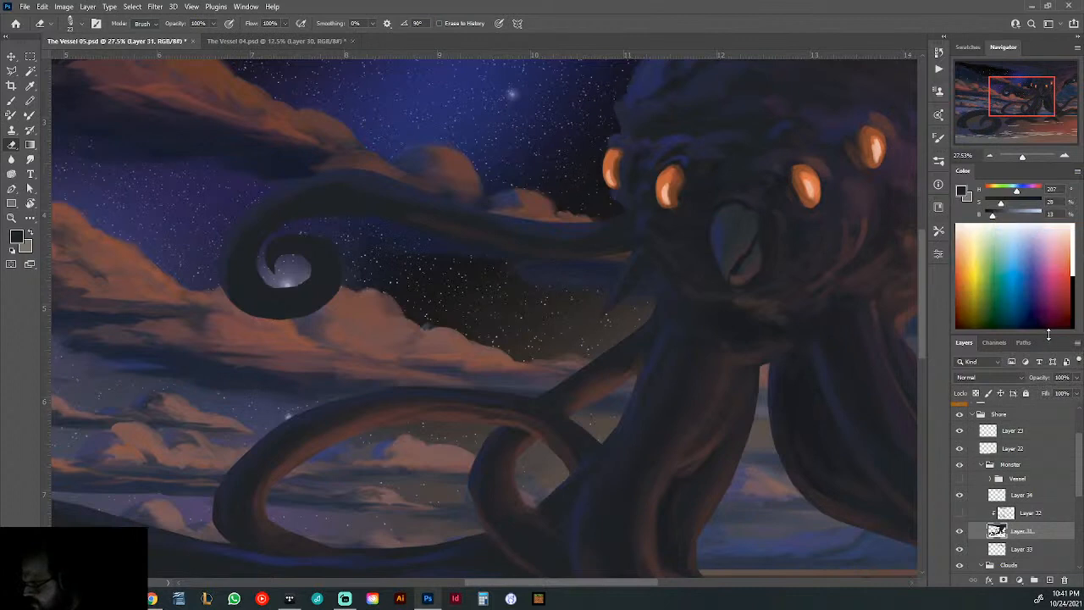
pyautogui.moveTo(1048, 334); pyautogui.dragTo(1051, 235)
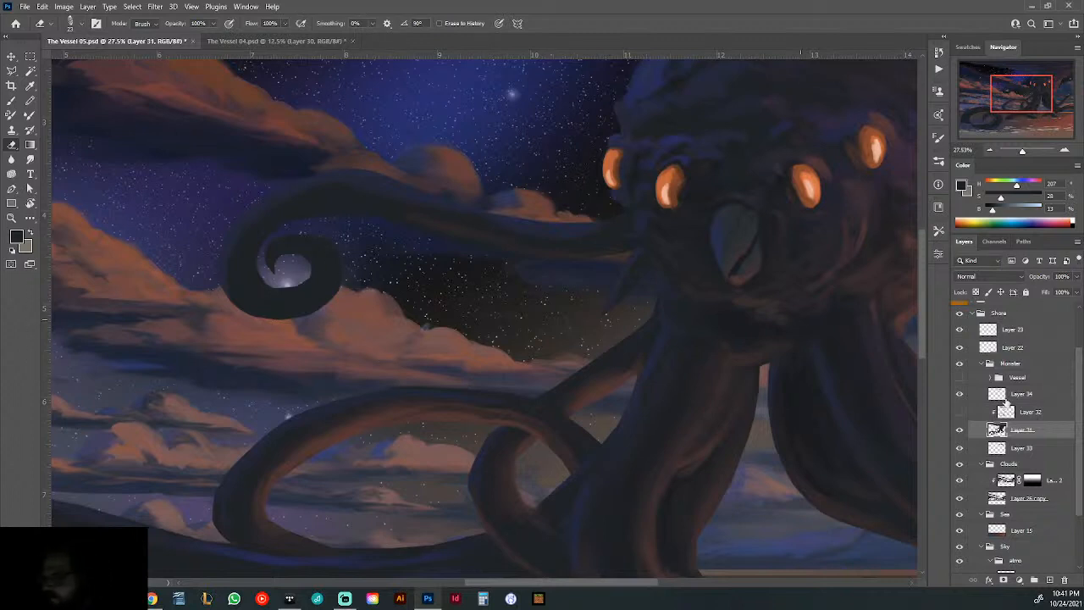
# - Show Layer 32 again and return to painting on it with a muted reddish tone sampled from the curl's edge
pyautogui.click(960, 412)
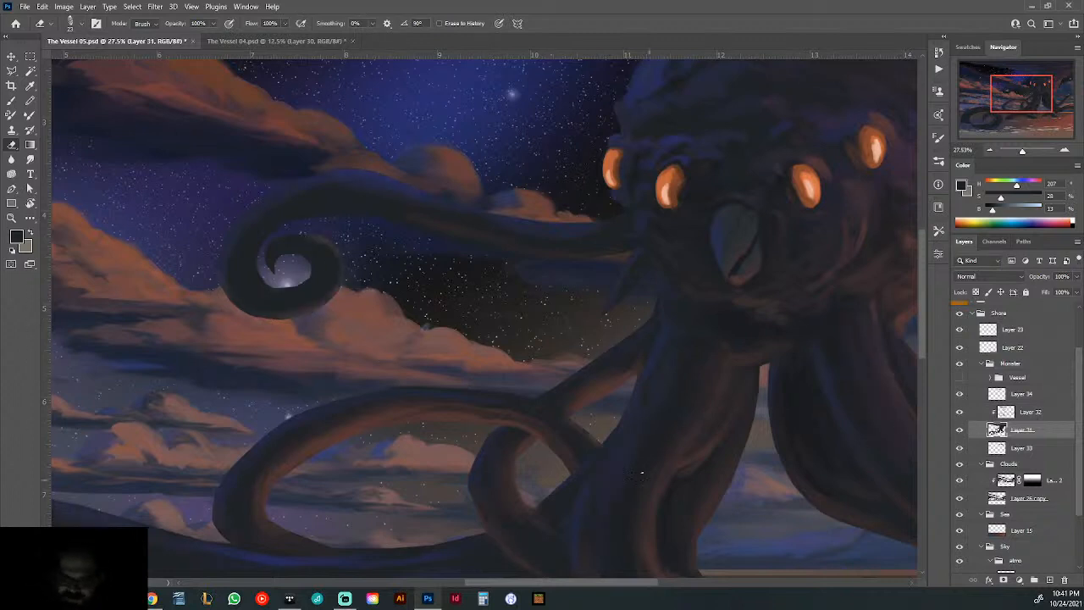
pyautogui.rightClick(473, 256)
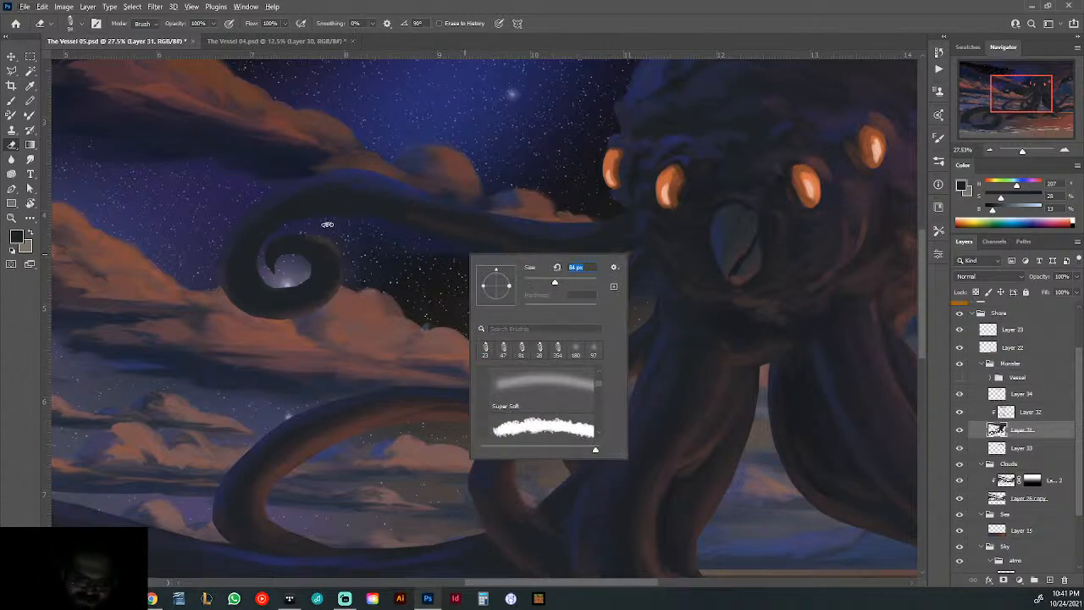
pyautogui.press('b')
pyautogui.press('alt')
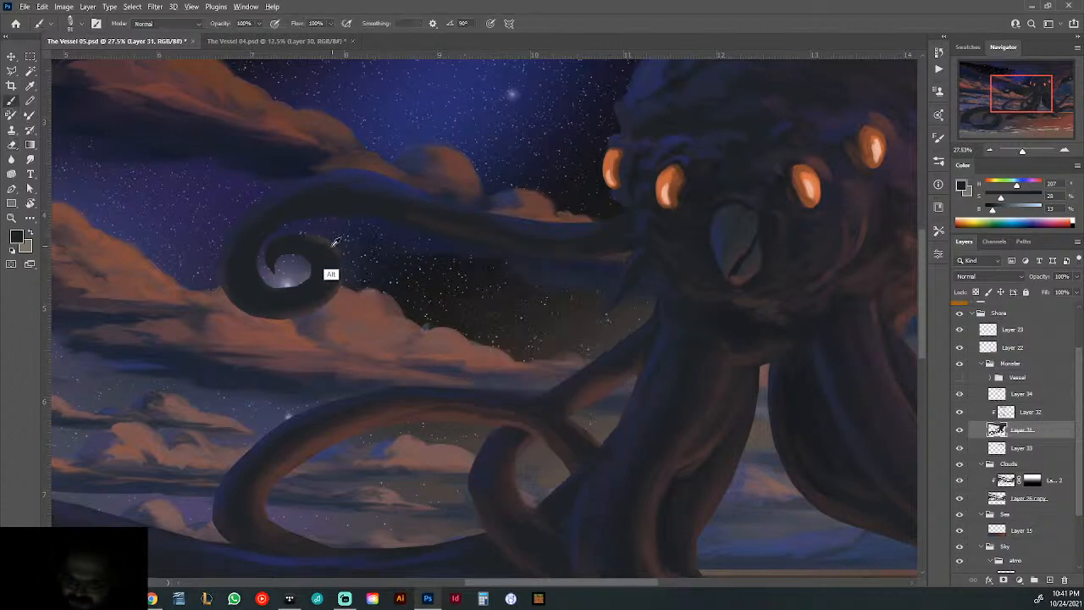
pyautogui.keyDown('alt'); pyautogui.click(331, 243); pyautogui.keyUp('alt')
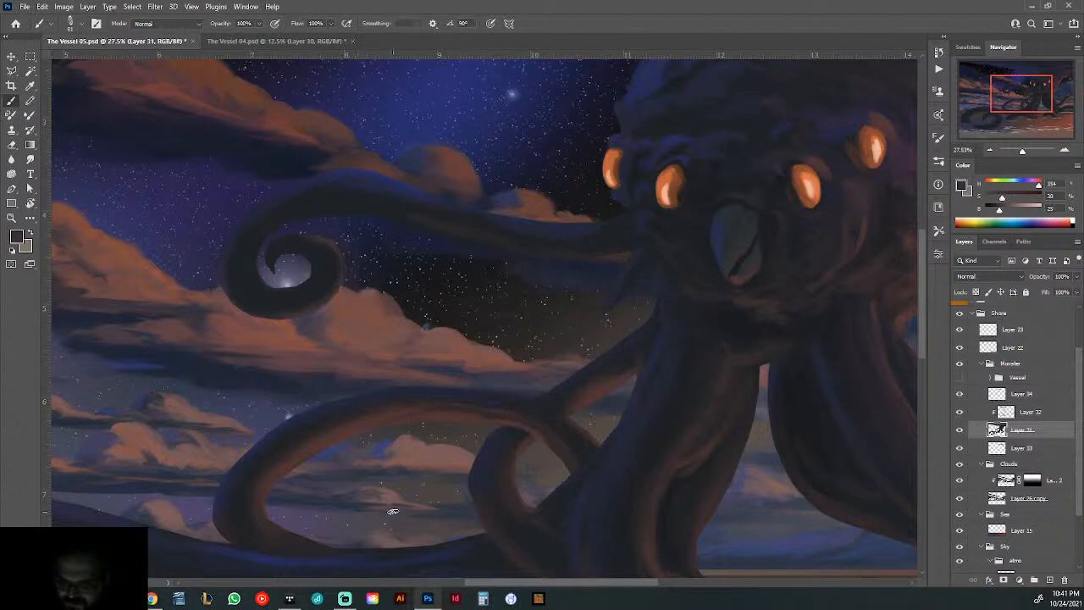
pyautogui.click(1022, 413)
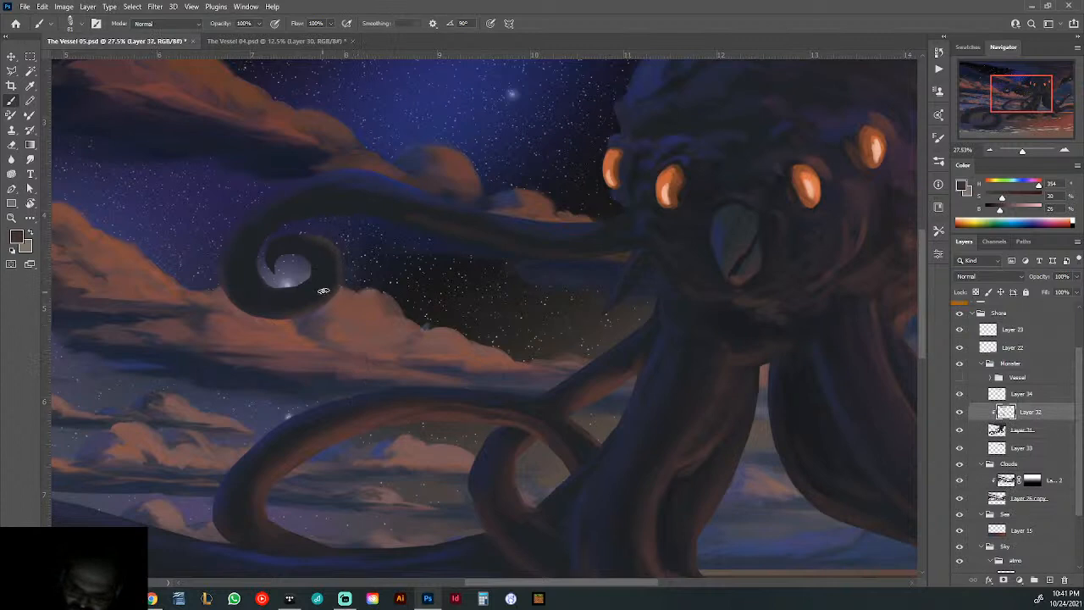
# - Blend the curl's lower and outer bands on Layer 32 with sampled dark purple, blue and near-black tones
pyautogui.keyDown('alt'); pyautogui.click(259, 308); pyautogui.keyUp('alt')
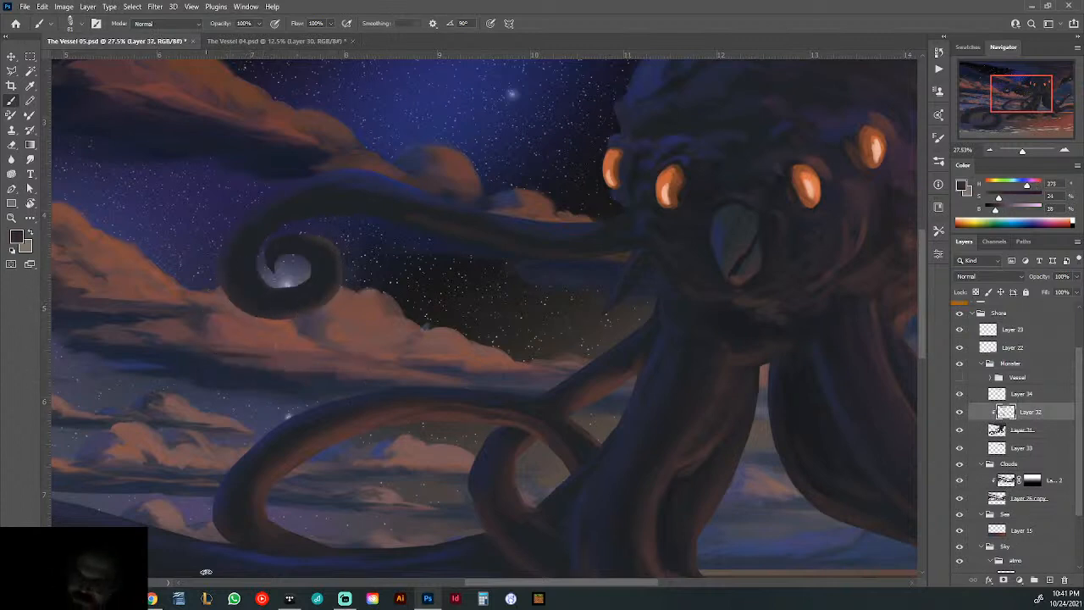
pyautogui.keyDown('alt'); pyautogui.click(255, 251); pyautogui.keyUp('alt')
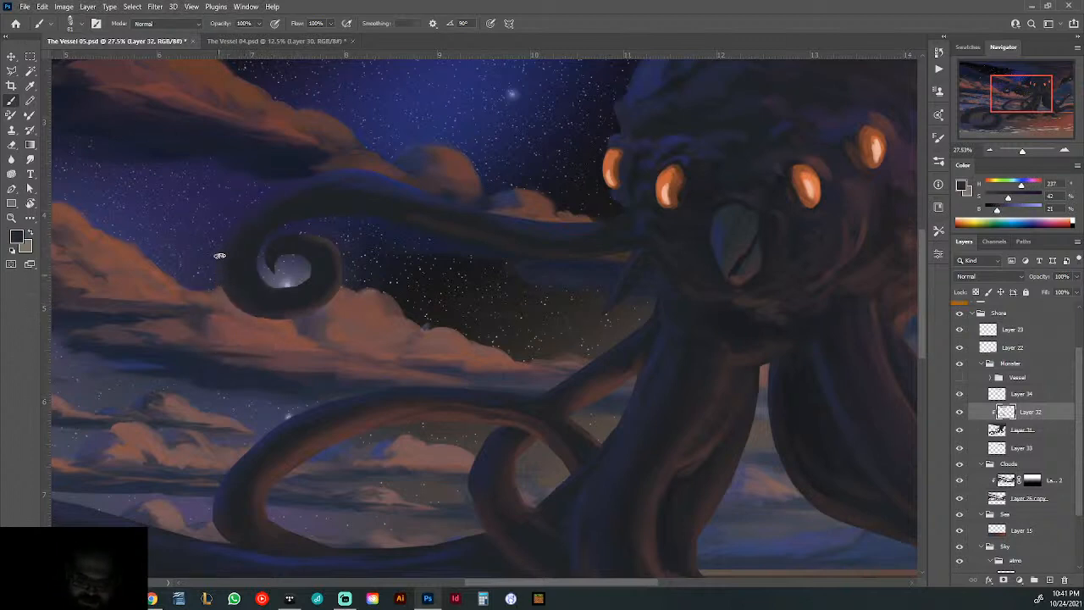
pyautogui.keyDown('alt'); pyautogui.click(241, 284); pyautogui.keyUp('alt')
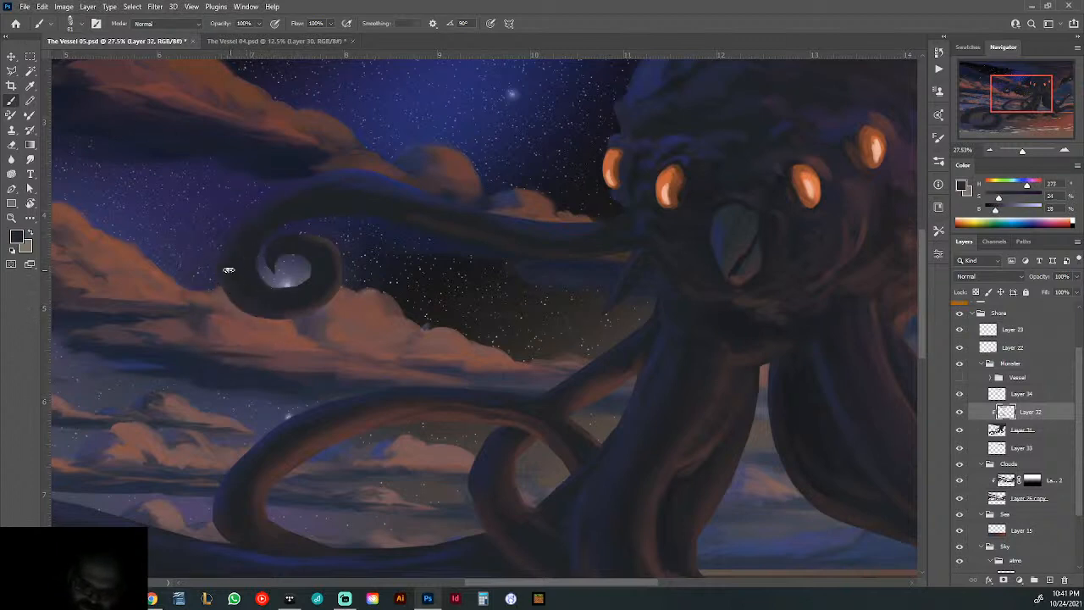
pyautogui.keyDown('alt'); pyautogui.click(268, 248); pyautogui.keyUp('alt')
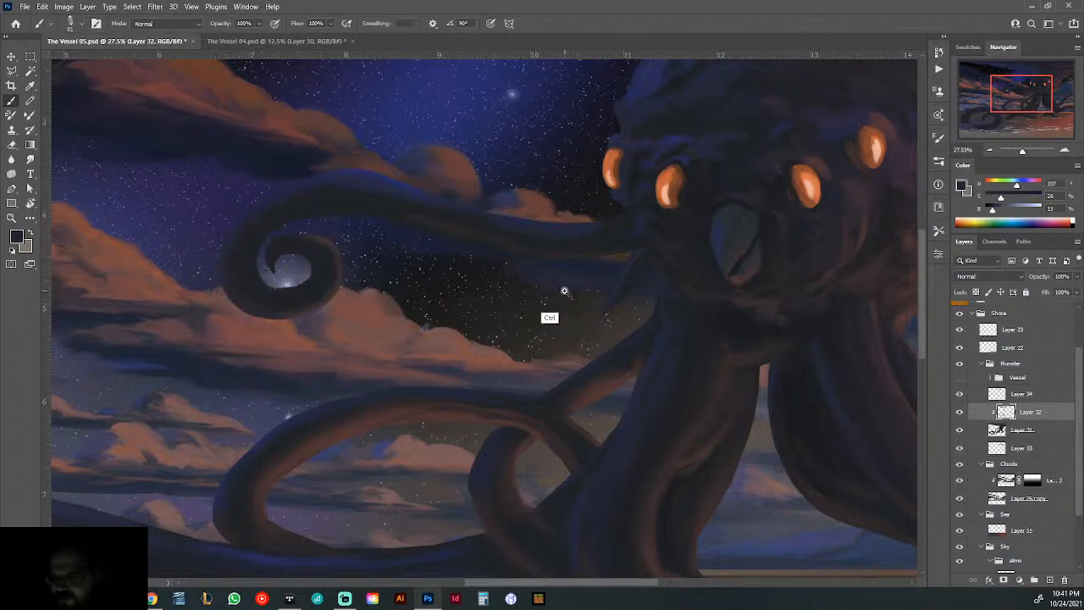
pyautogui.keyDown('alt'); pyautogui.click(279, 230); pyautogui.keyUp('alt')
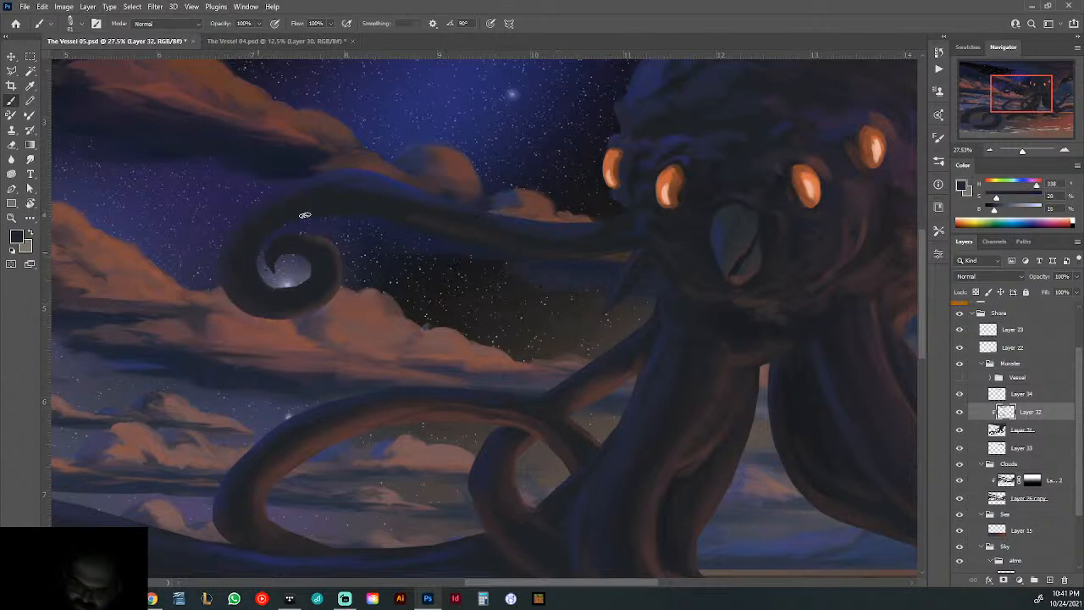
# - Enlarge the brush to 177 px and soften the curl's shading with sampled dark and deep blue tones
pyautogui.rightClick(478, 176)
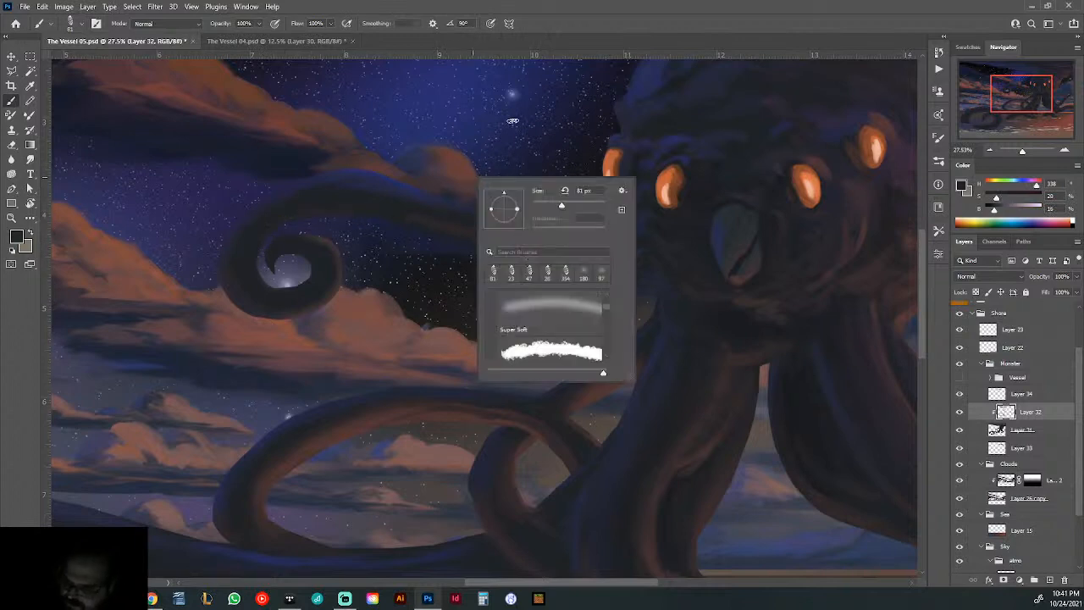
pyautogui.click(582, 206)
pyautogui.click(333, 214)
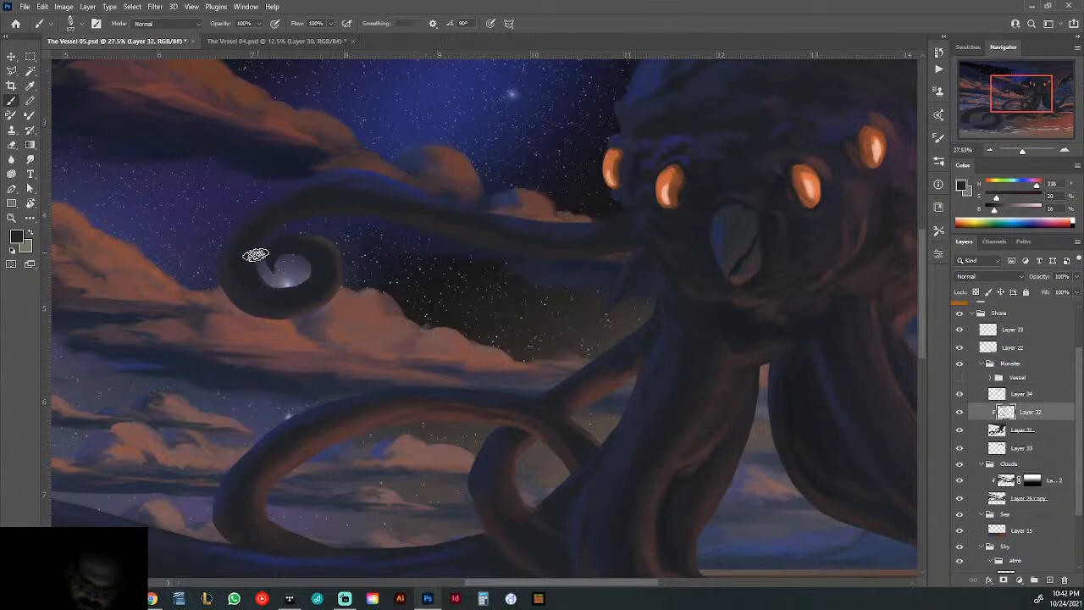
pyautogui.keyDown('alt'); pyautogui.click(309, 243); pyautogui.keyUp('alt')
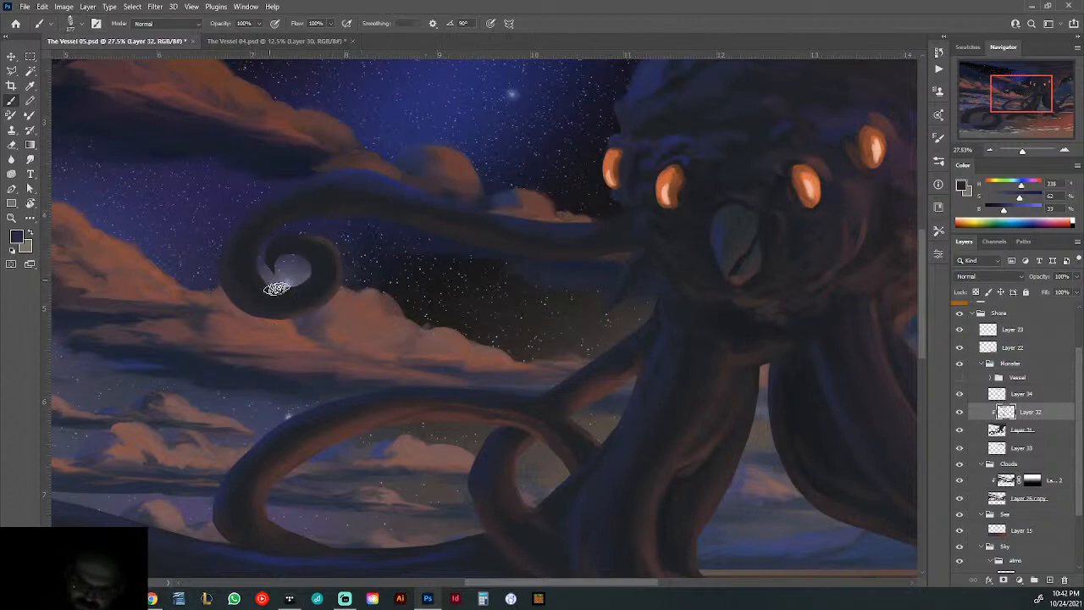
pyautogui.keyDown('alt'); pyautogui.click(303, 235); pyautogui.keyUp('alt')
pyautogui.keyDown('alt'); pyautogui.click(357, 171); pyautogui.keyUp('alt')
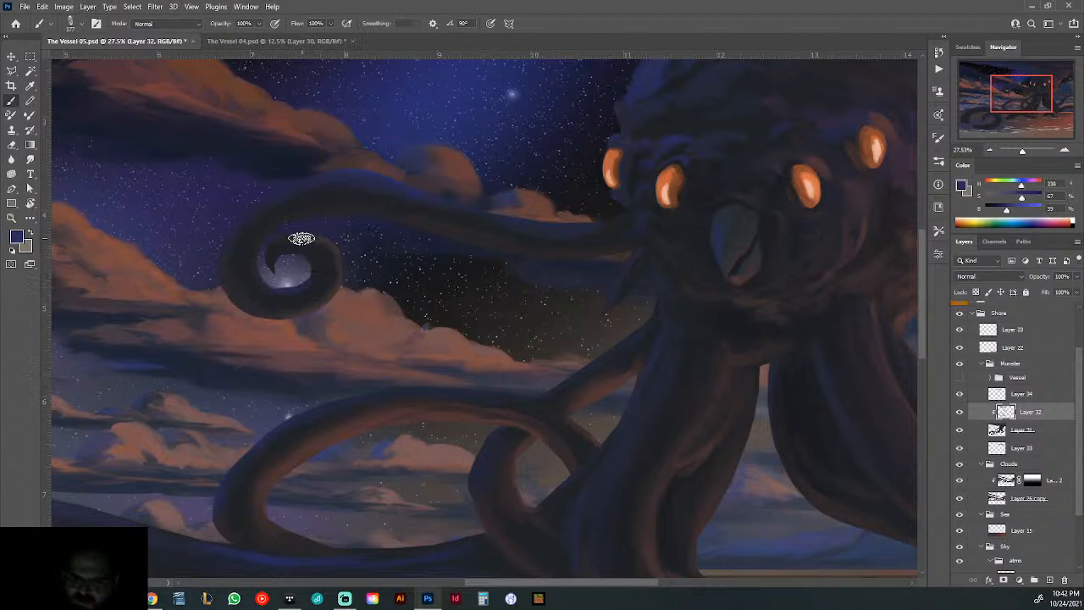
# - Set the color controls back to the Color Wheel
pyautogui.click(1078, 165)
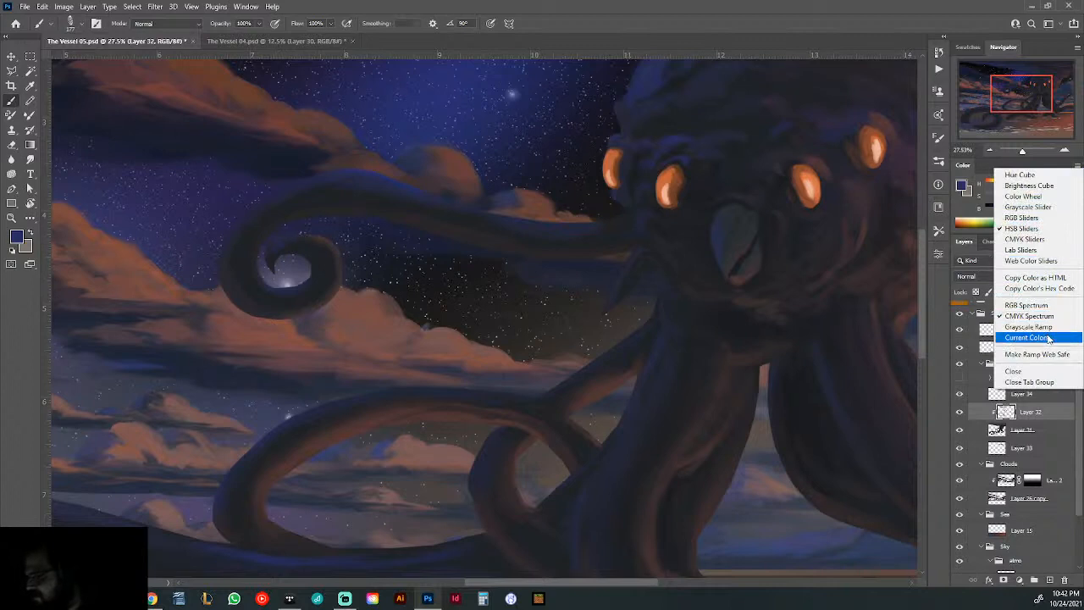
pyautogui.click(1023, 196)
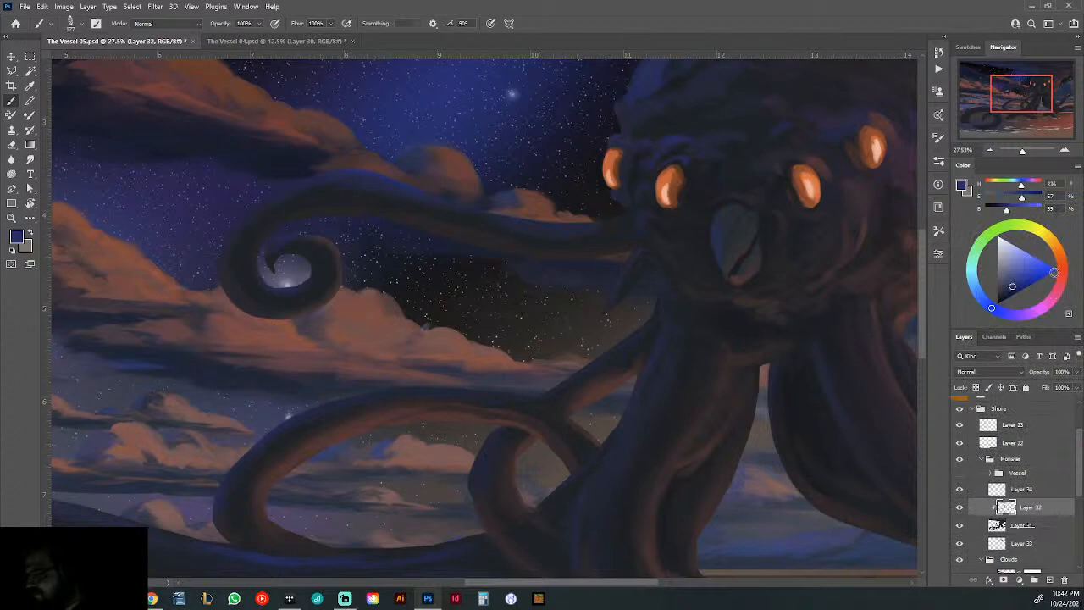
pyautogui.click(1051, 292)
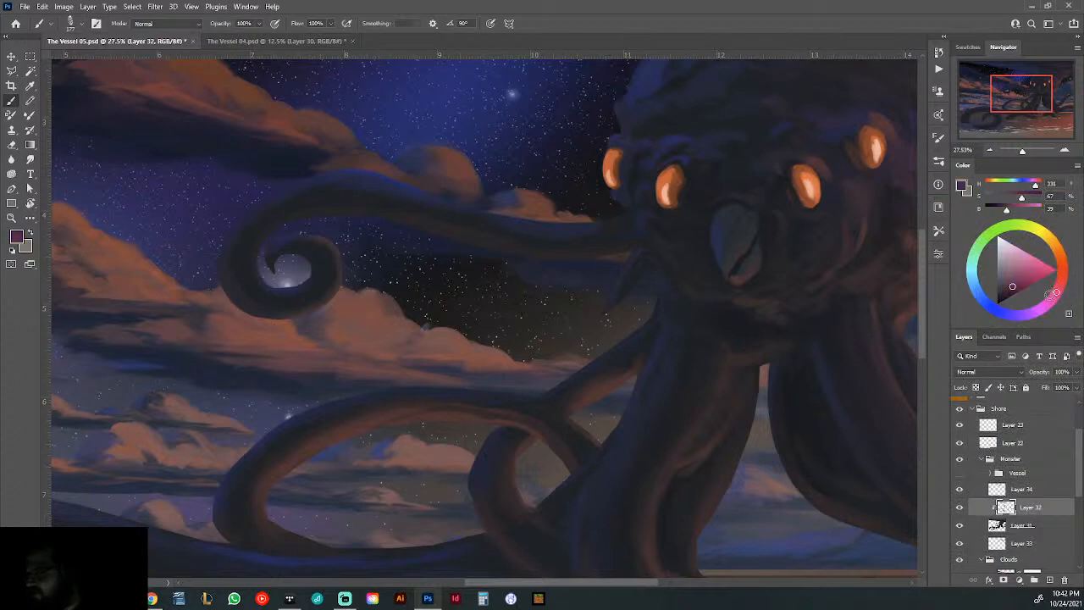
pyautogui.click(1038, 280)
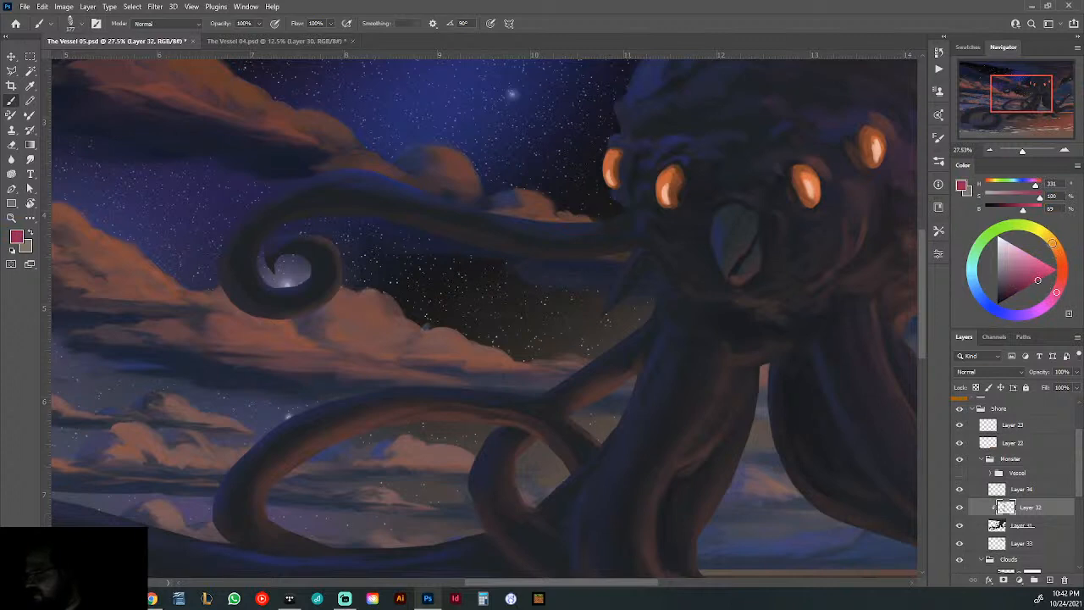
pyautogui.click(1045, 233)
pyautogui.click(1050, 259)
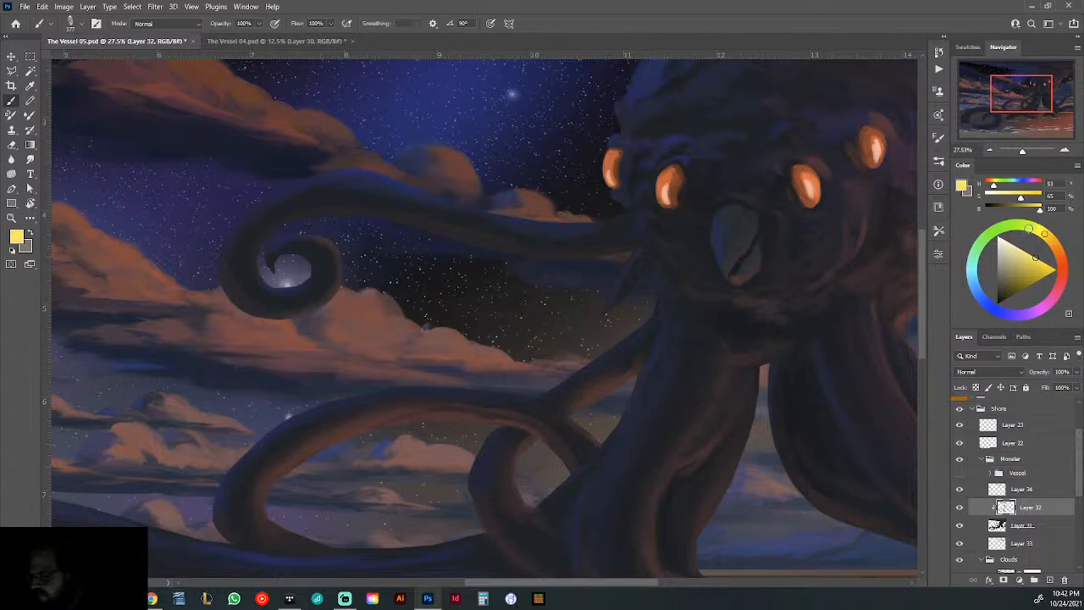
# - Reduce the brush to 67 px and retouch the curl on Layer 32 with sampled near-black and muted purple tones
pyautogui.keyDown('alt'); pyautogui.click(285, 244); pyautogui.keyUp('alt')
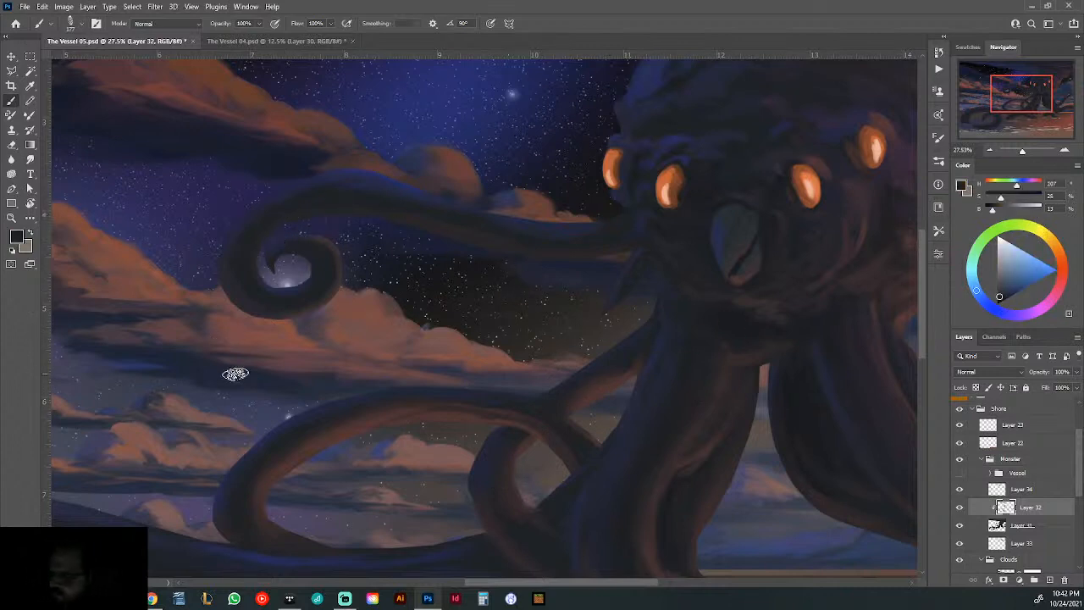
pyautogui.rightClick(467, 150)
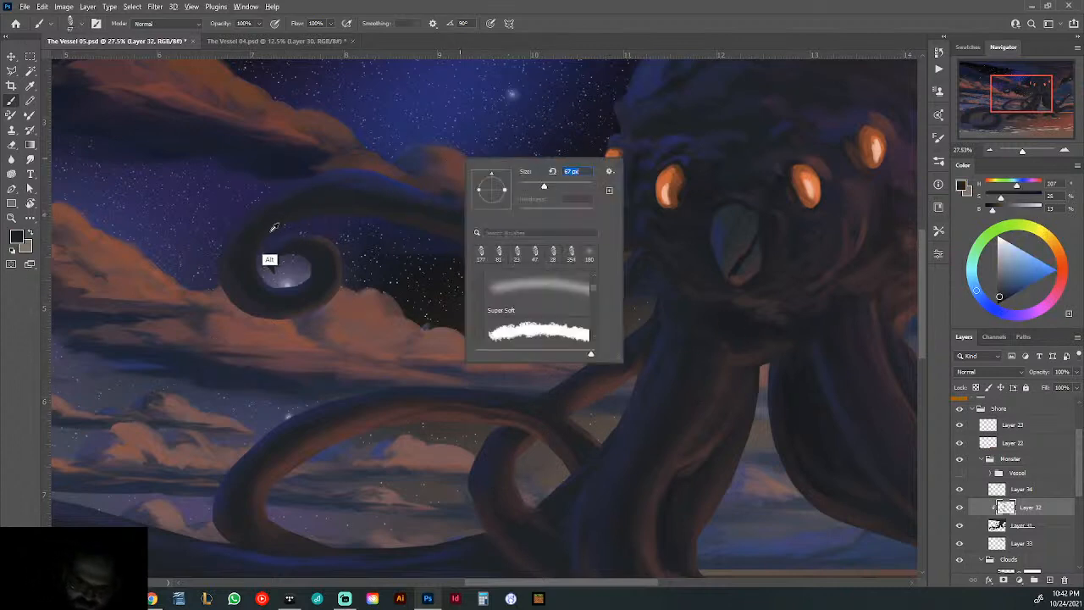
pyautogui.keyDown('alt'); pyautogui.click(244, 248); pyautogui.keyUp('alt')
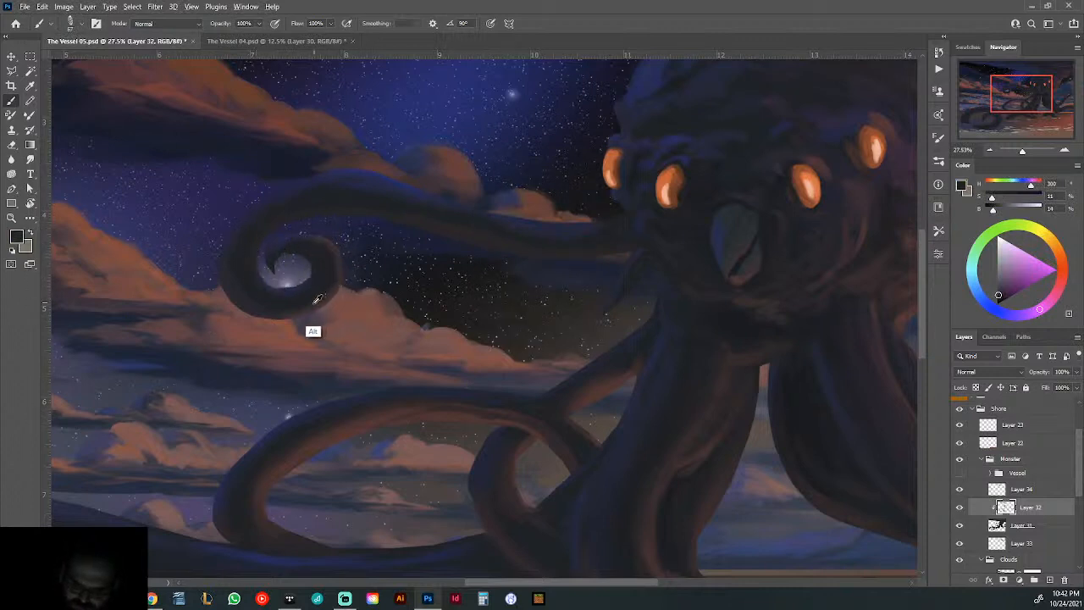
pyautogui.keyDown('alt'); pyautogui.click(281, 264); pyautogui.keyUp('alt')
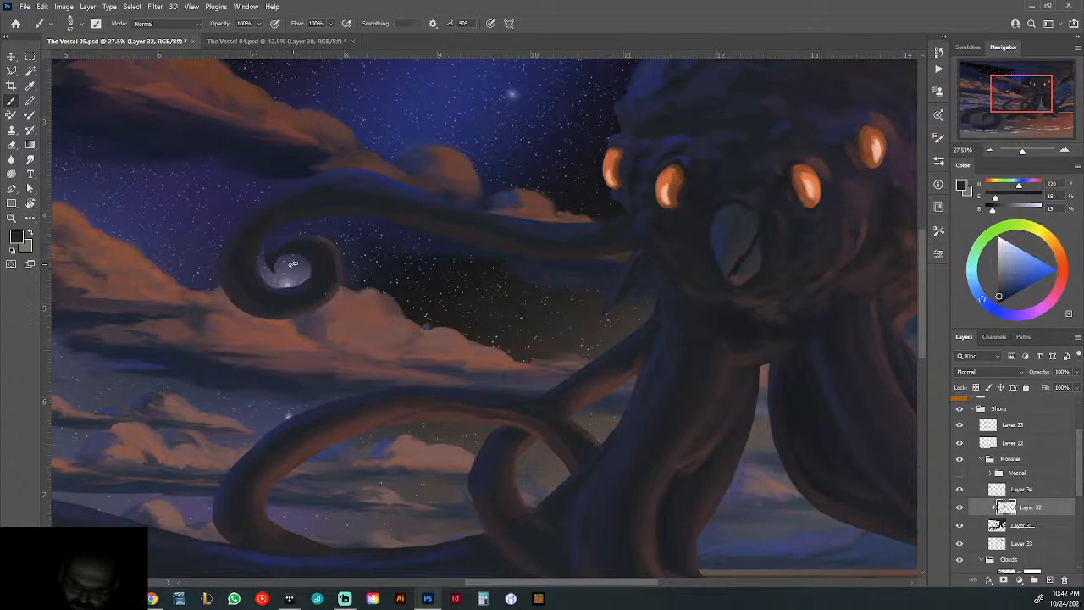
pyautogui.keyDown('alt'); pyautogui.click(303, 264); pyautogui.keyUp('alt')
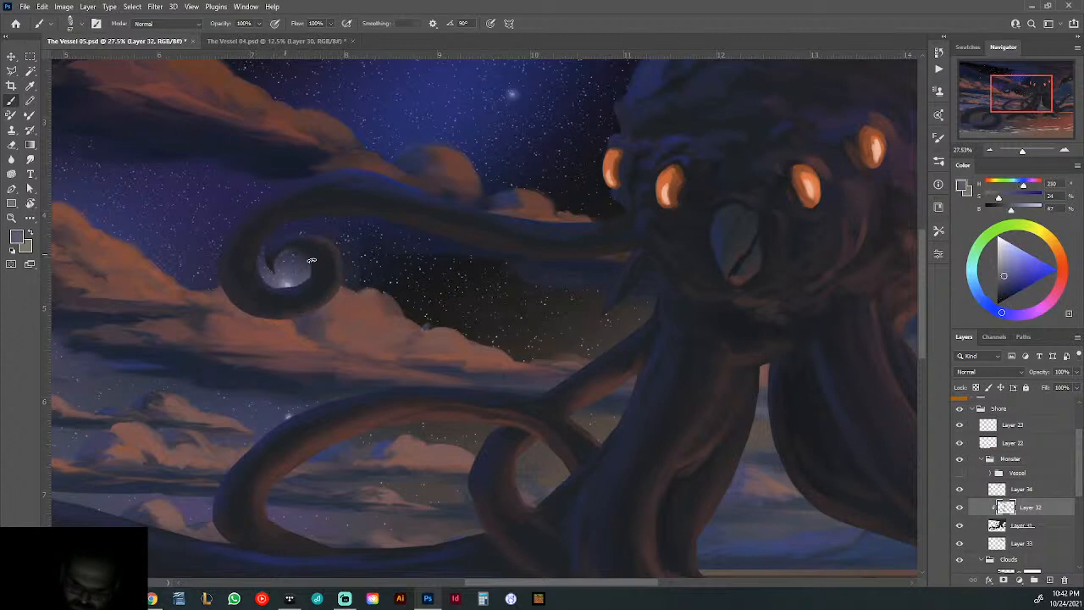
# - Switch to the Super Soft brush at 95 px and dab the sampled muted purple around the curl's bright inner opening
pyautogui.rightClick(355, 241)
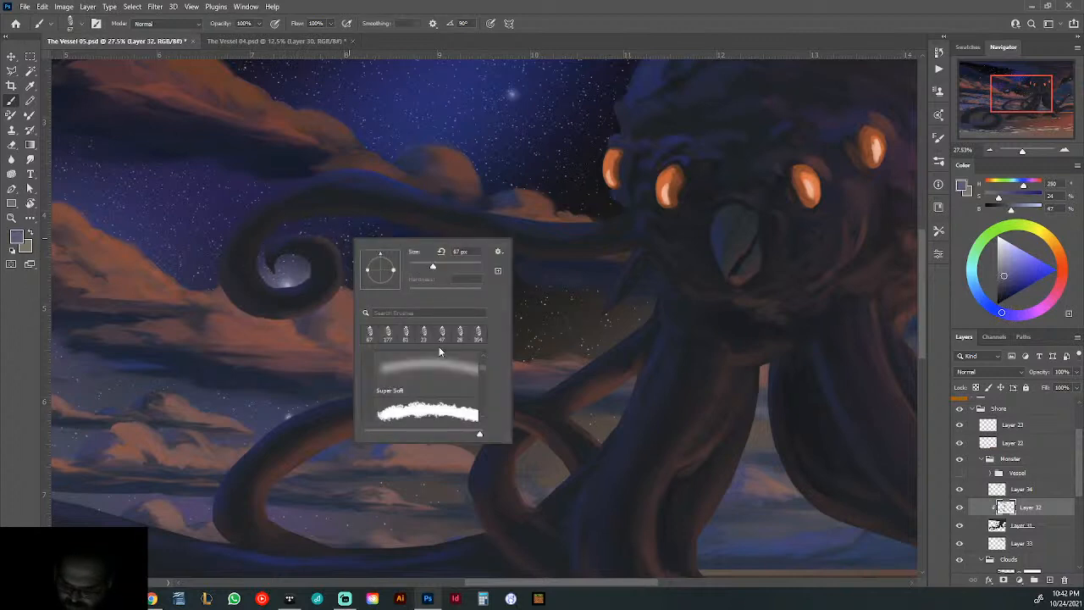
pyautogui.click(430, 373)
pyautogui.click(290, 269)
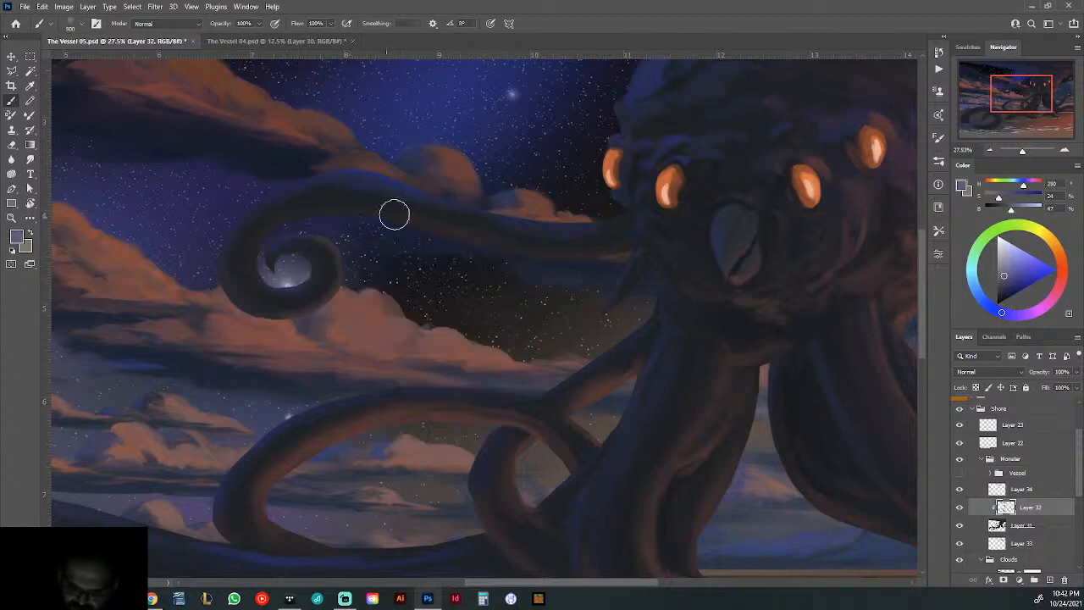
pyautogui.rightClick(433, 177)
pyautogui.moveTo(534, 231); pyautogui.dragTo(504, 231)
pyautogui.click(284, 265)
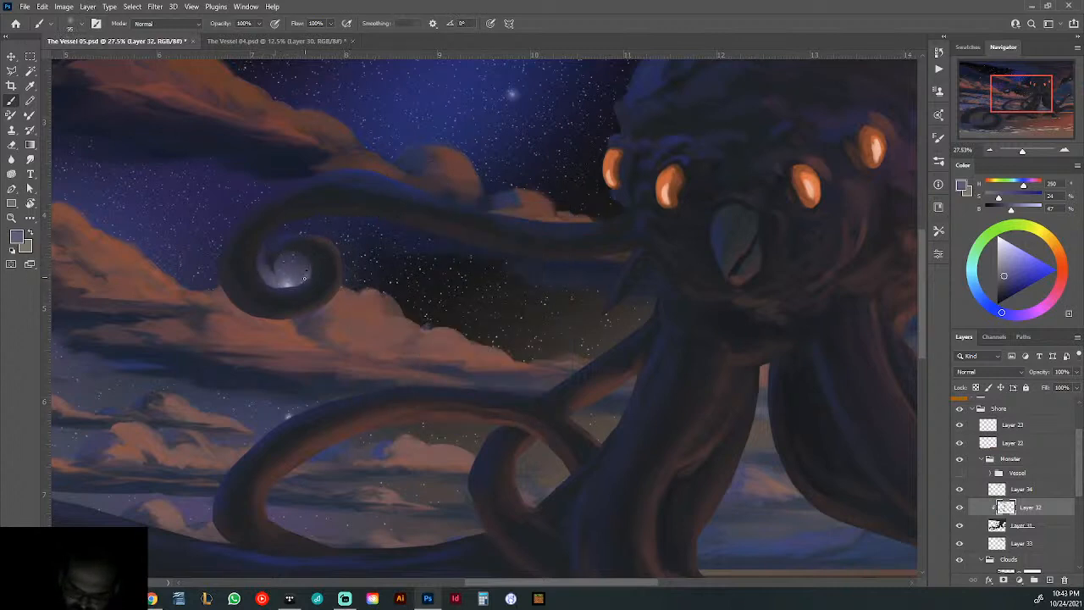
# - Build up the soft purple glow on the curl's inner edge, enlarging the brush to 120 px and 193 px
pyautogui.moveTo(502, 293)
pyautogui.mouseDown()
pyautogui.moveTo(421, 300)
pyautogui.moveTo(372, 386)
pyautogui.mouseUp()
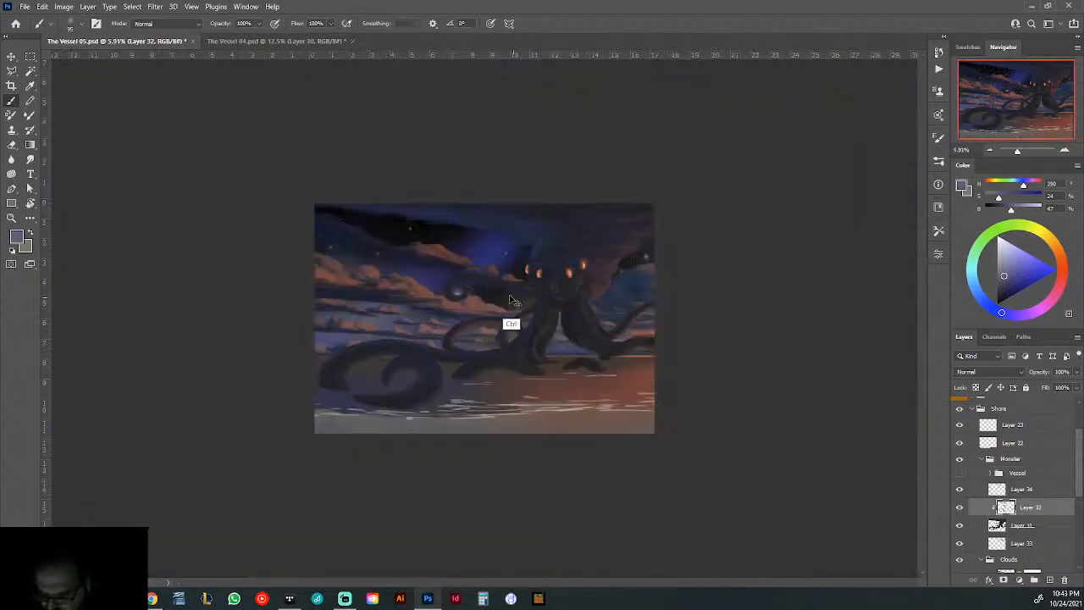
pyautogui.moveTo(455, 307); pyautogui.dragTo(517, 300)
pyautogui.rightClick(527, 250)
pyautogui.moveTo(621, 279); pyautogui.dragTo(626, 279)
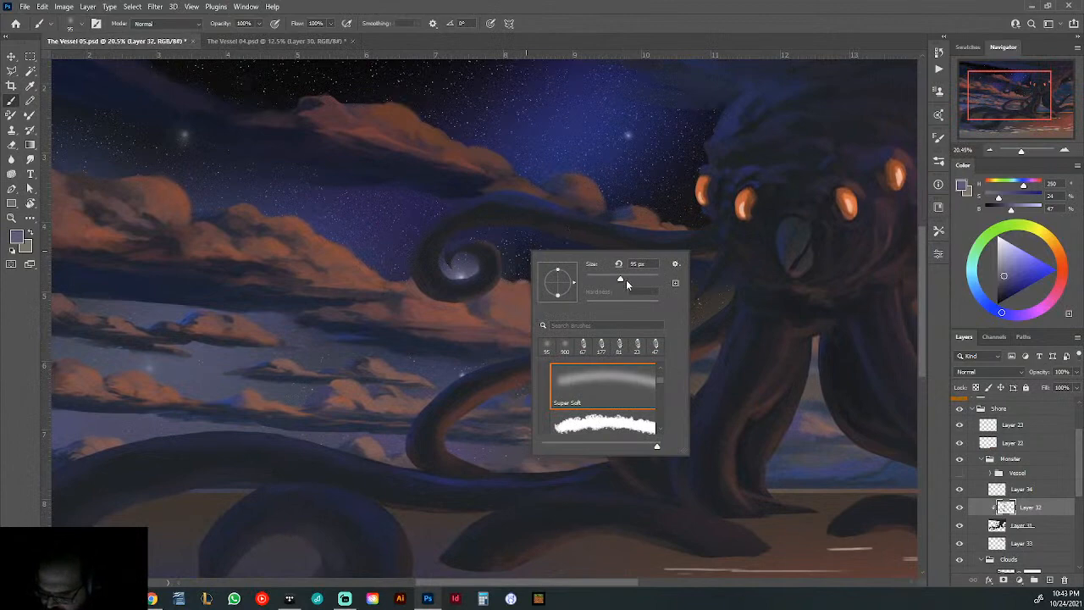
pyautogui.click(459, 277)
pyautogui.rightClick(485, 244)
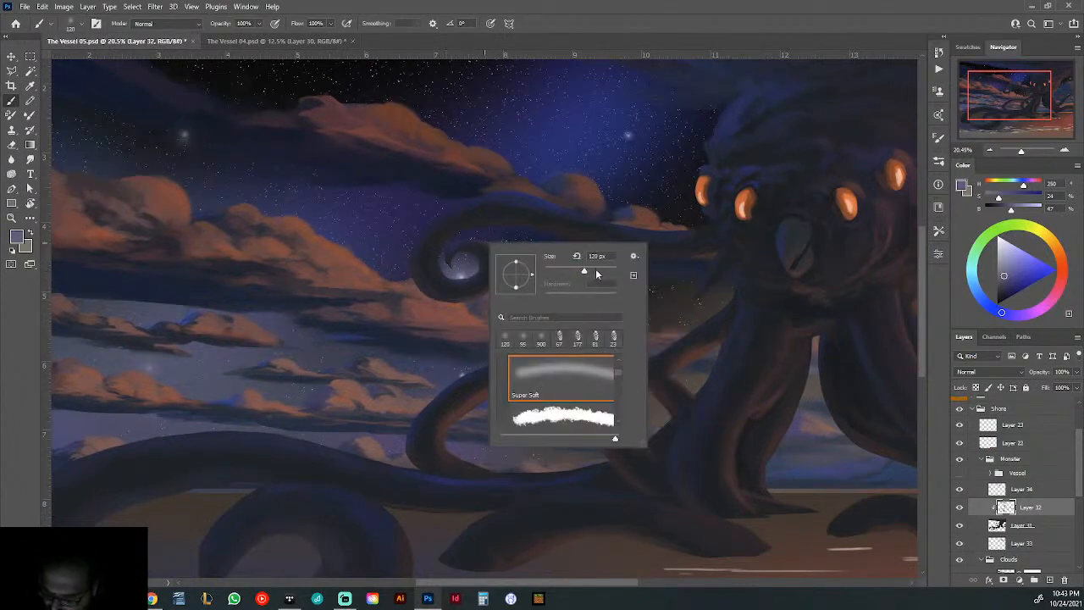
pyautogui.click(597, 272)
pyautogui.click(440, 261)
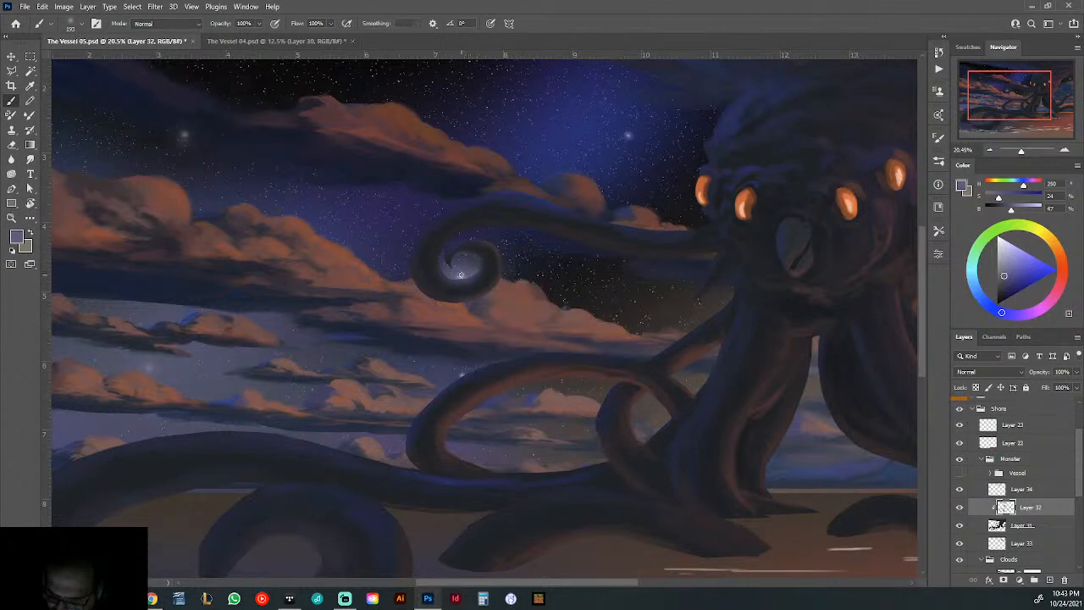
# - Enlarge the Super Soft brush to 369 px and brush a broader purple glow across the inside of the curl
pyautogui.rightClick(486, 234)
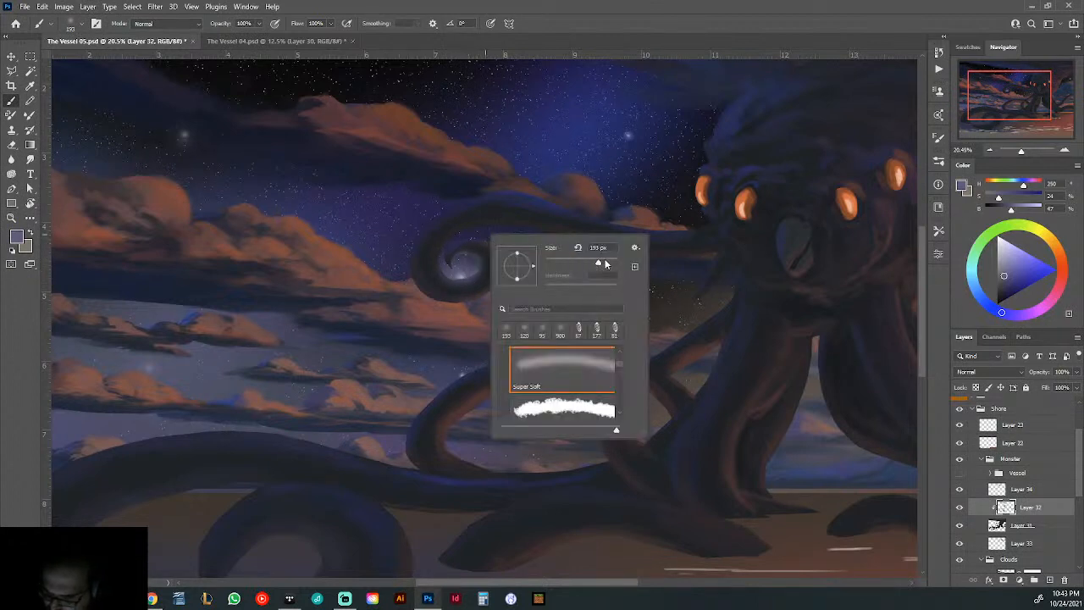
pyautogui.click(604, 263)
pyautogui.moveTo(442, 265); pyautogui.dragTo(471, 279)
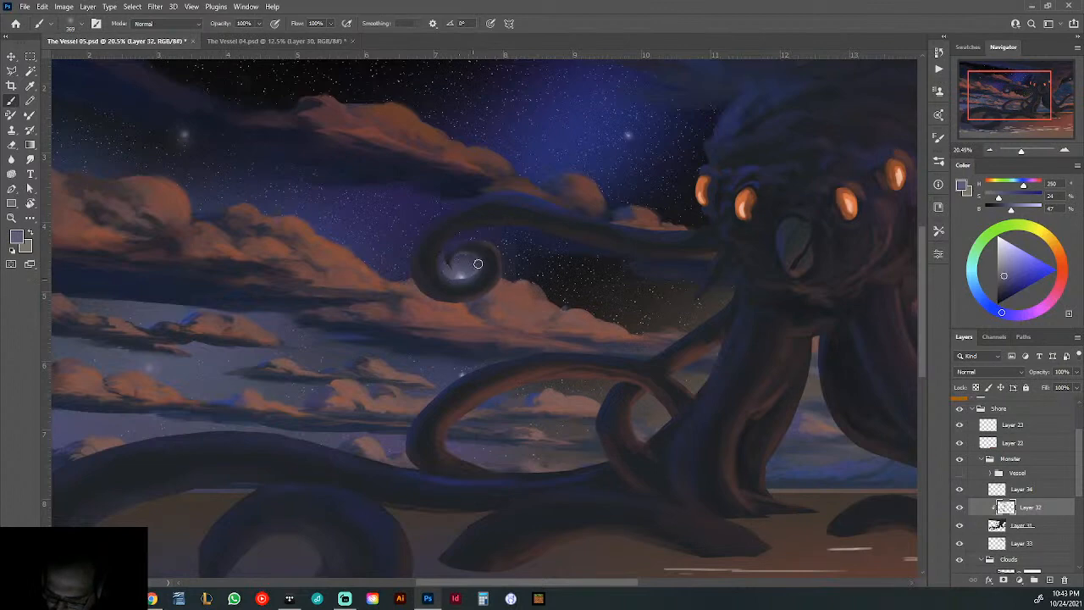
# - Expand the Stars group and toggle its layers' visibility to identify which ones hold the bright star inside the curl
pyautogui.scroll(-4, 653, 359)
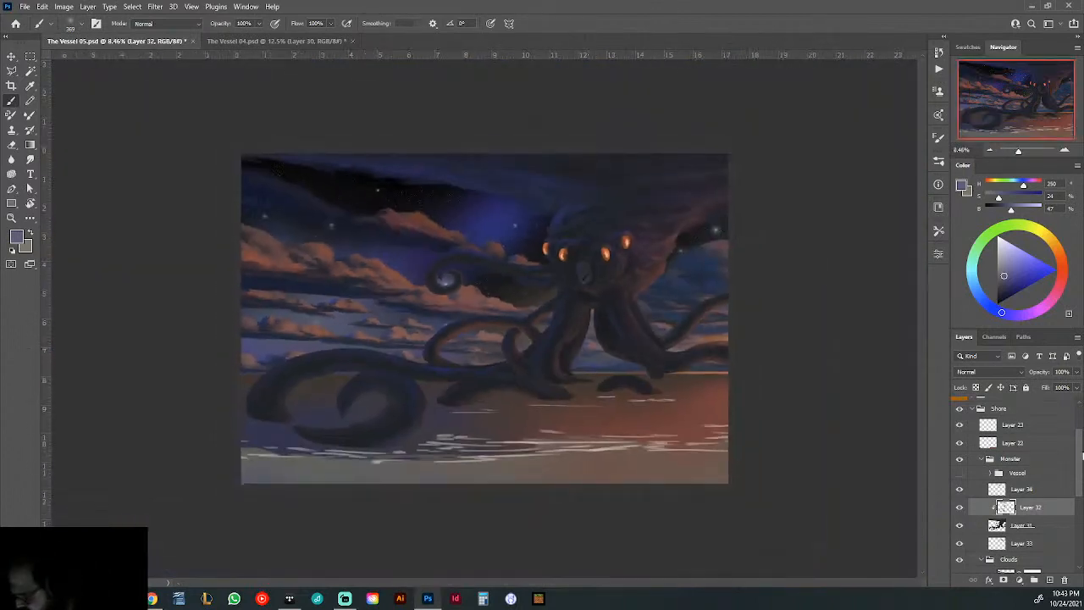
pyautogui.moveTo(1080, 455); pyautogui.dragTo(1079, 529)
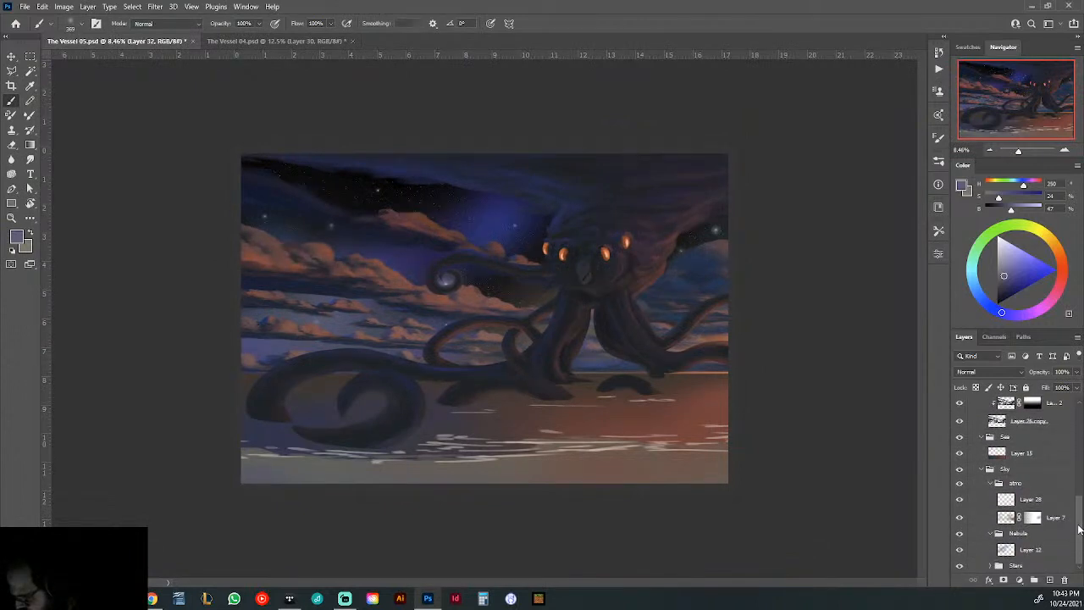
pyautogui.click(993, 566)
pyautogui.moveTo(1081, 496); pyautogui.dragTo(1082, 535)
pyautogui.click(961, 511)
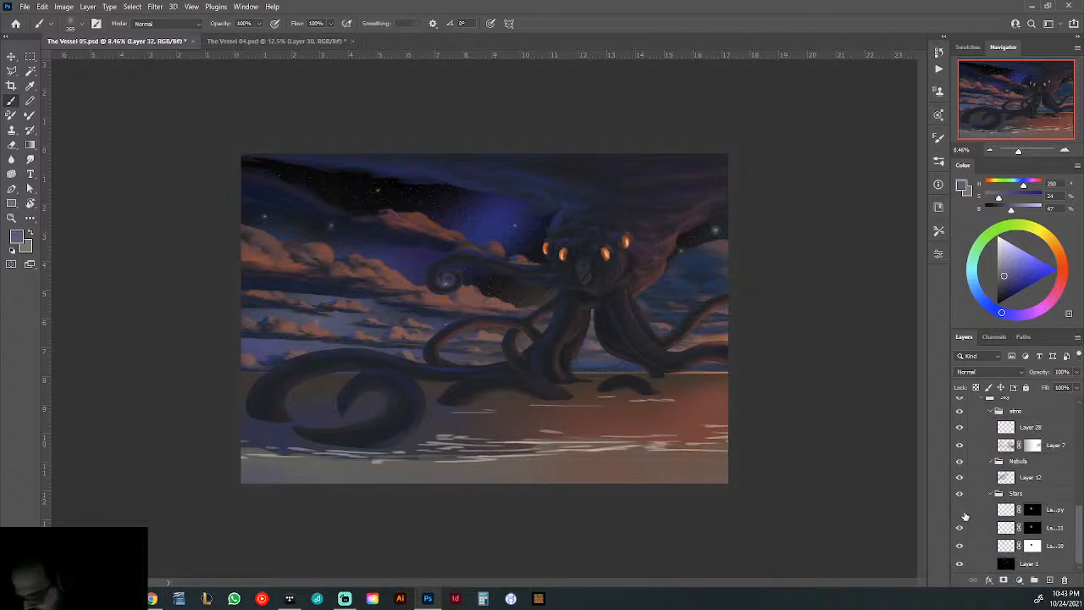
pyautogui.click(963, 512)
pyautogui.click(963, 530)
pyautogui.click(962, 530)
pyautogui.click(963, 530)
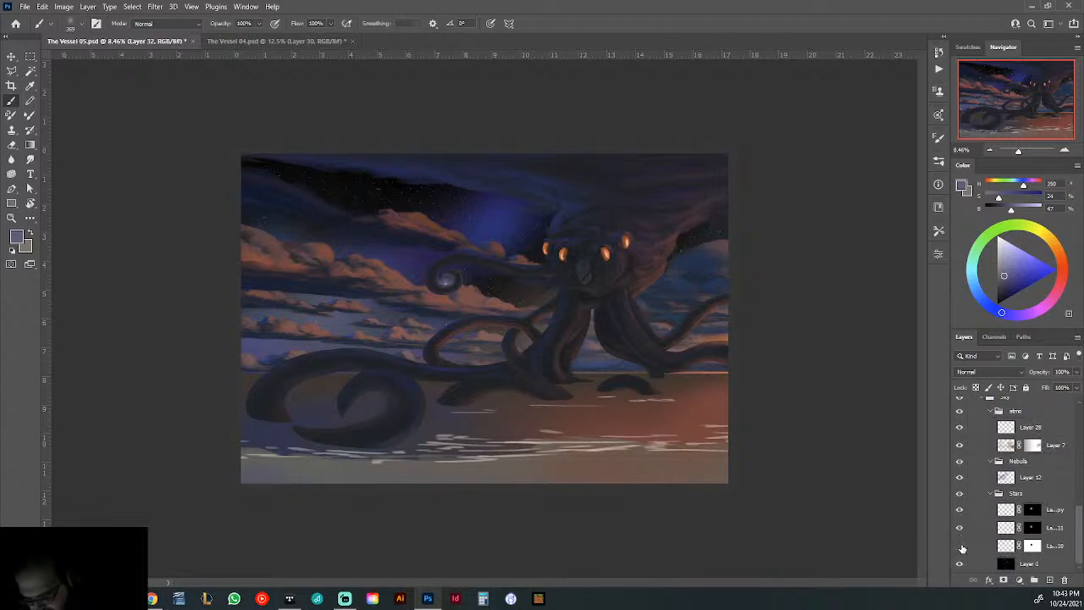
# - Select Layer 11 and Layer 11 copy, and toggle each one's visibility to compare their effect on the curl's star
pyautogui.click(1005, 527)
pyautogui.keyDown('shift'); pyautogui.click(1008, 509); pyautogui.keyUp('shift')
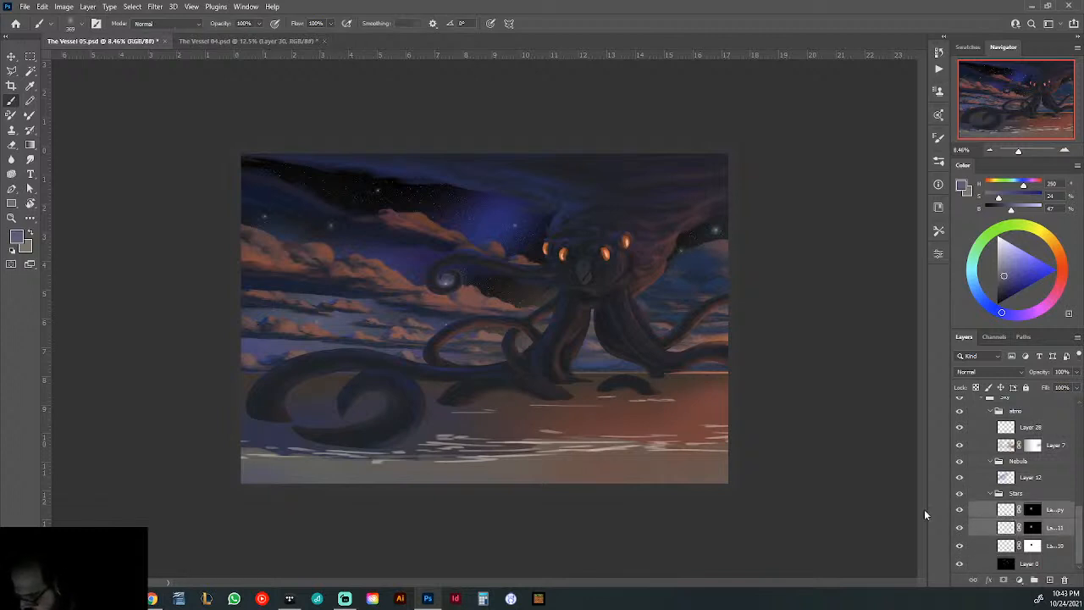
pyautogui.press('v')
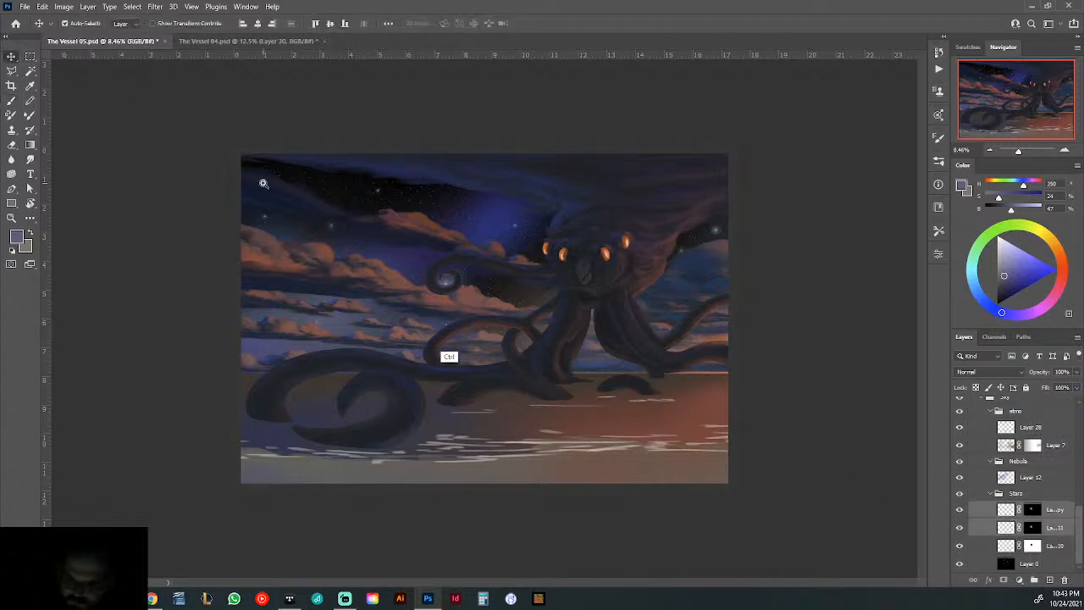
pyautogui.scroll(4, 449, 279)
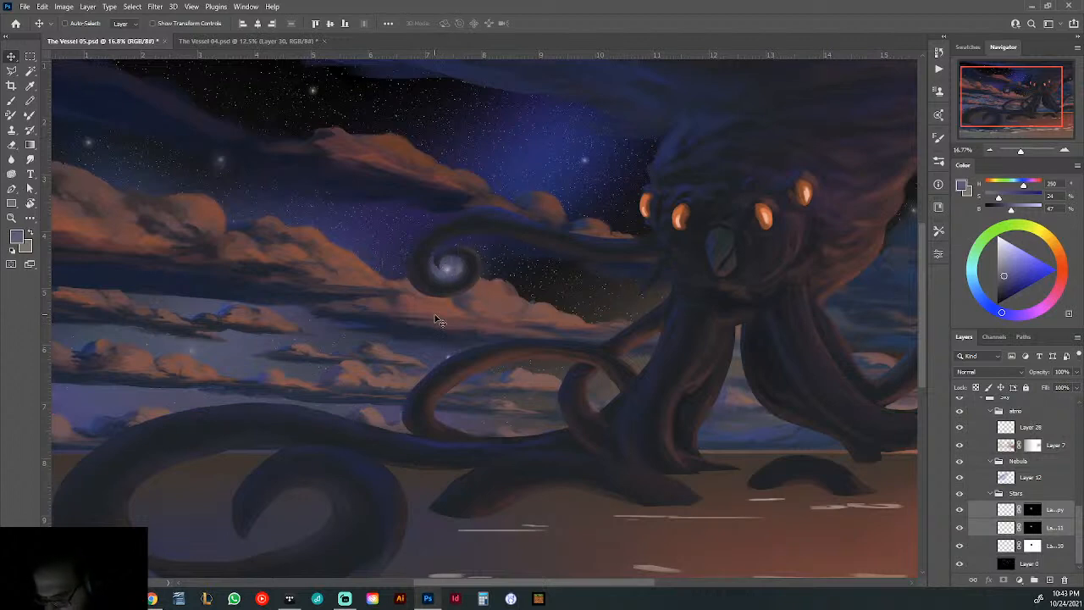
pyautogui.click(960, 509)
pyautogui.click(962, 525)
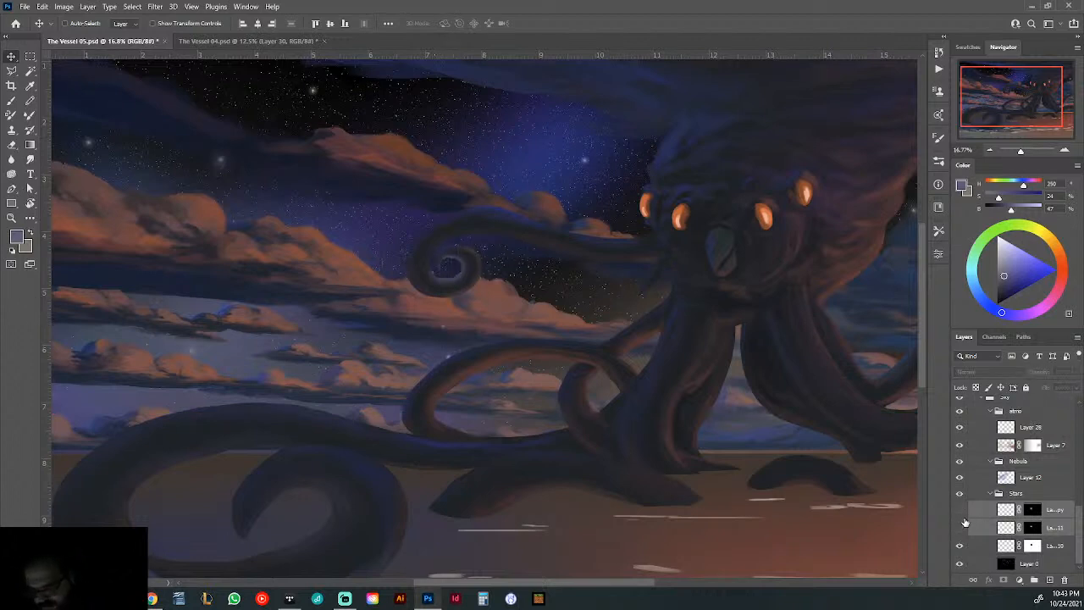
pyautogui.click(959, 509)
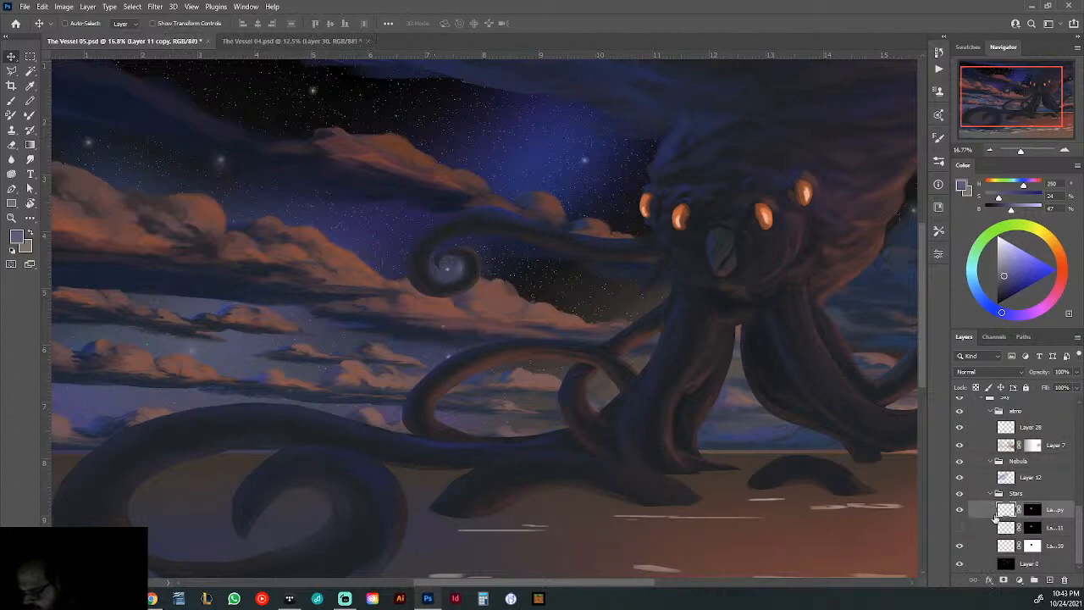
pyautogui.click(960, 527)
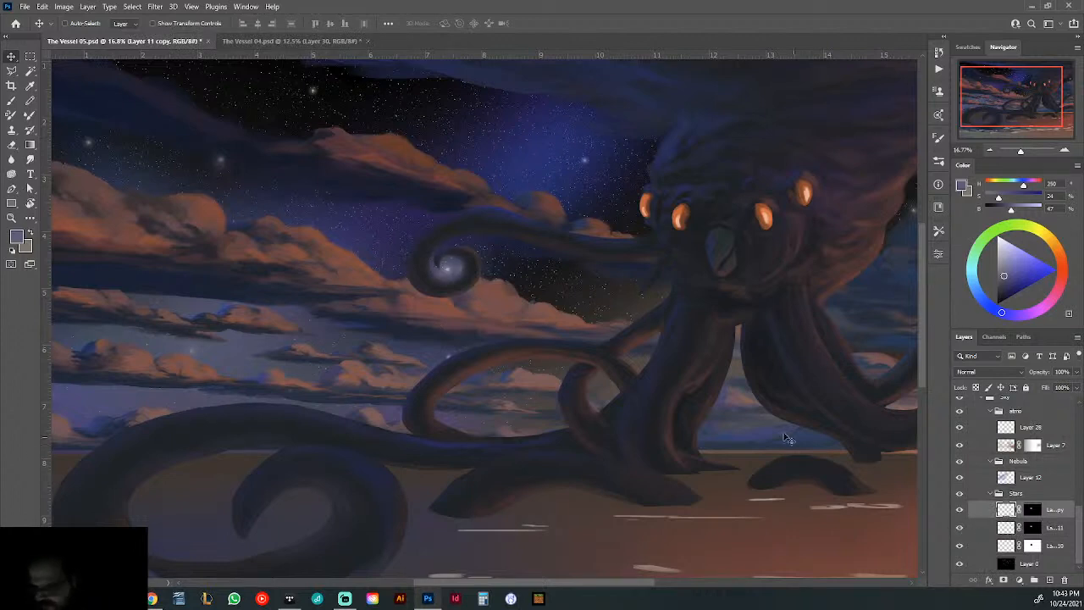
# - Switch to the Eraser with the 369 px soft brush on Layer 11 copy
pyautogui.press('e')
pyautogui.rightClick(527, 205)
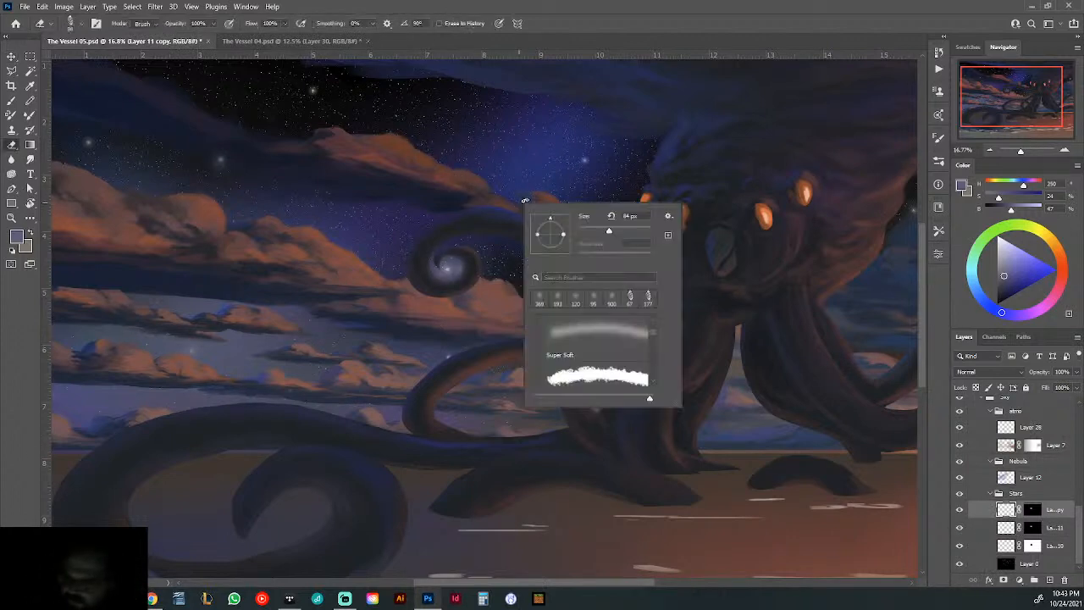
pyautogui.click(547, 304)
pyautogui.click(484, 223)
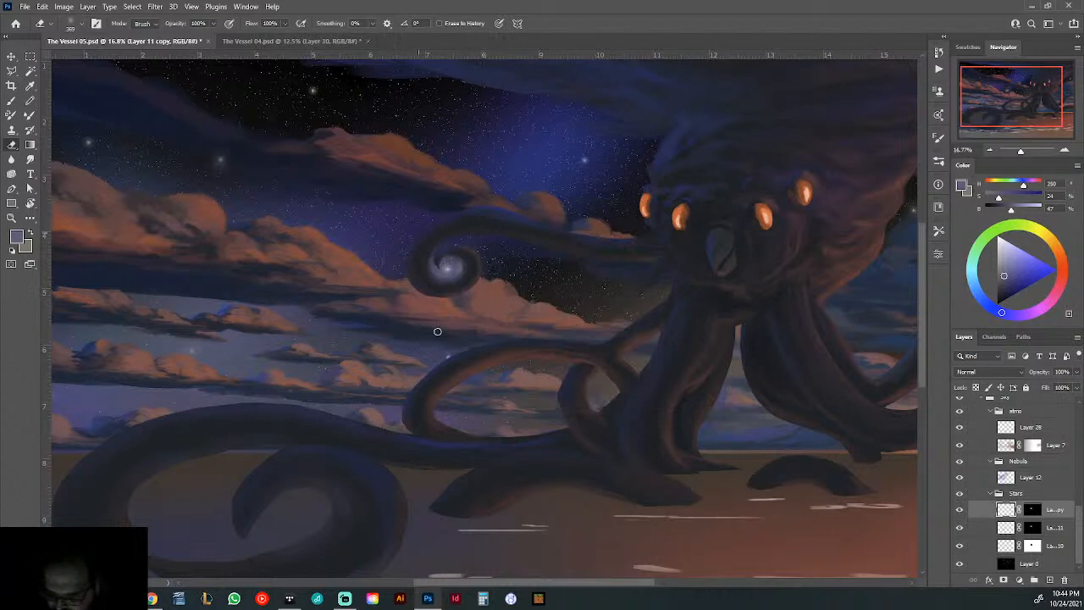
pyautogui.keyDown('shift'); pyautogui.click(1014, 527); pyautogui.keyUp('shift')
pyautogui.moveTo(1014, 510); pyautogui.dragTo(1017, 427)
pyautogui.hotkey('ctrl', 'z')
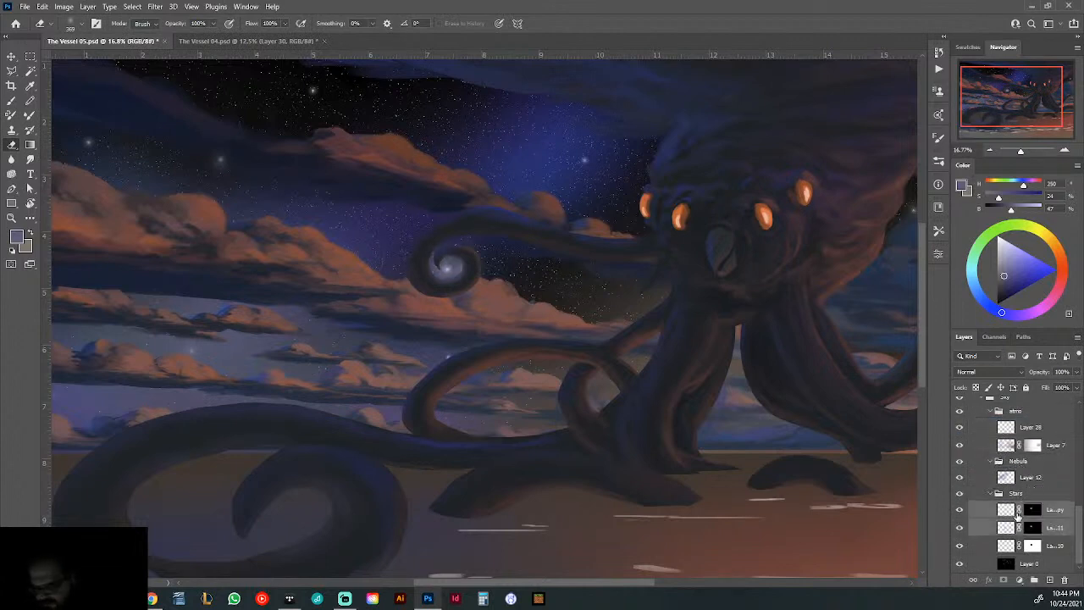
# - Add a new layer above Layer 28 in the atmo group and name it "star close"
pyautogui.click(1023, 432)
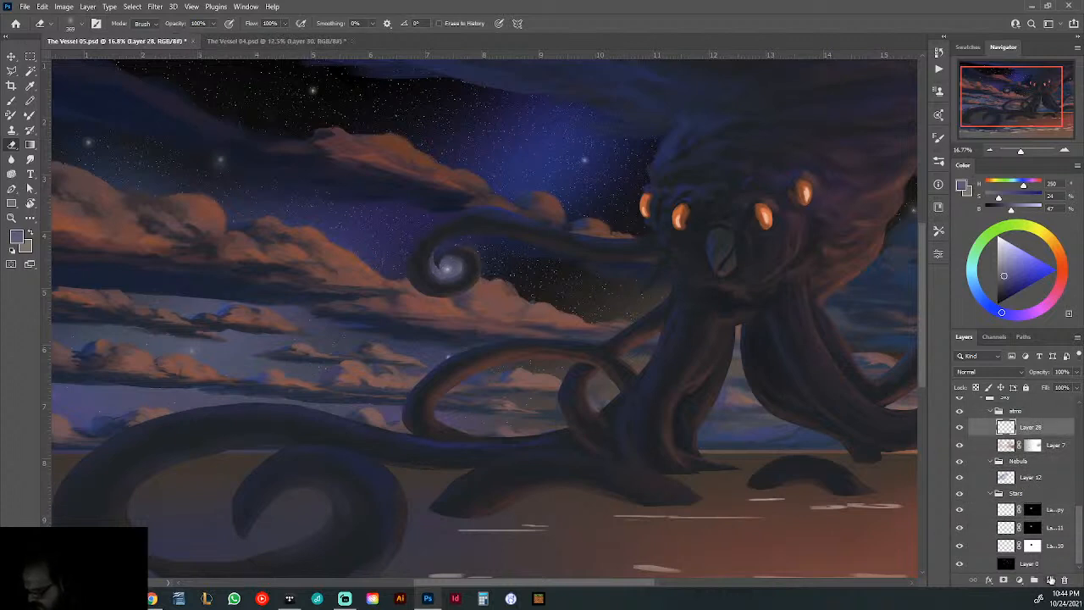
pyautogui.click(1049, 580)
pyautogui.doubleClick(1034, 431)
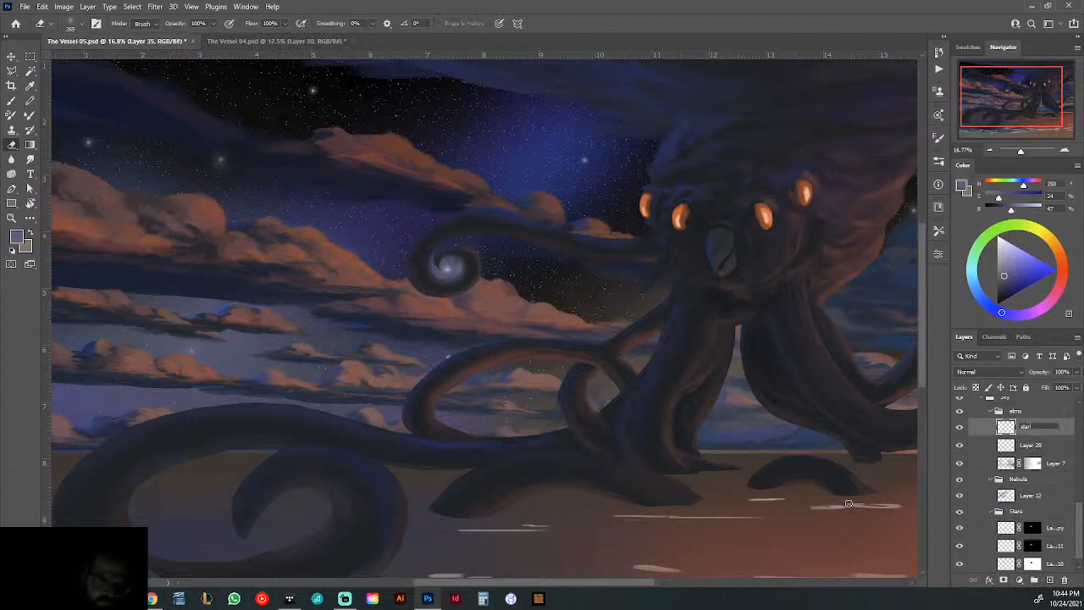
pyautogui.write('star c')
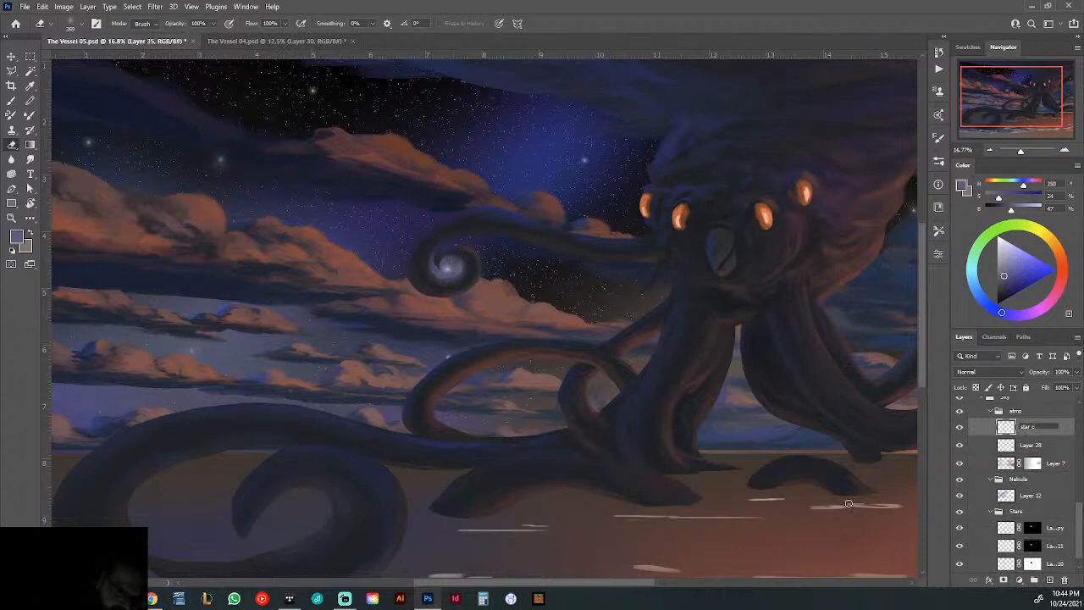
pyautogui.write('lose')
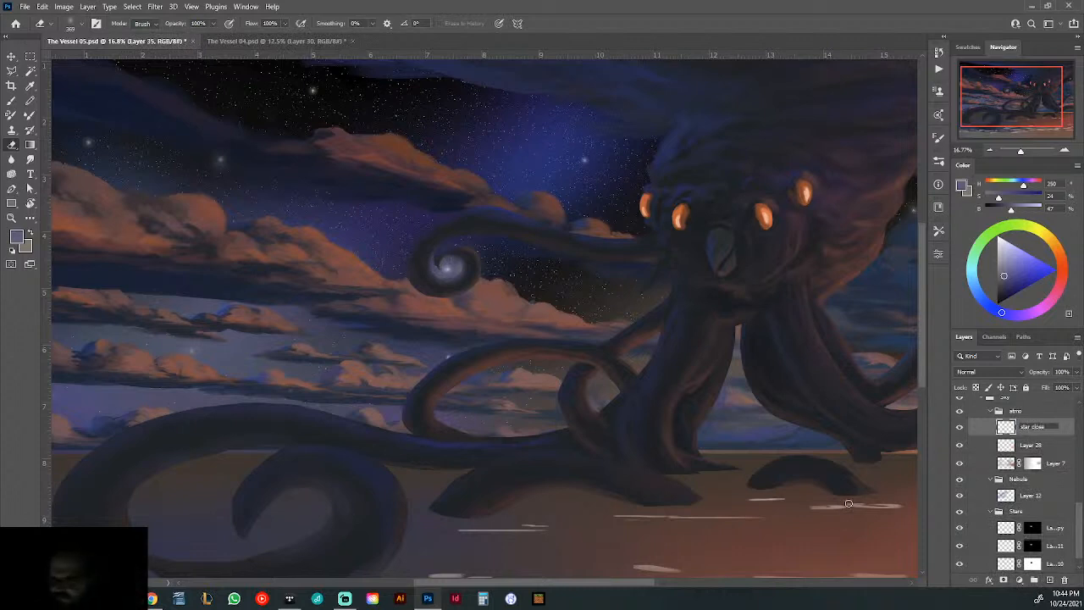
pyautogui.press('Return')
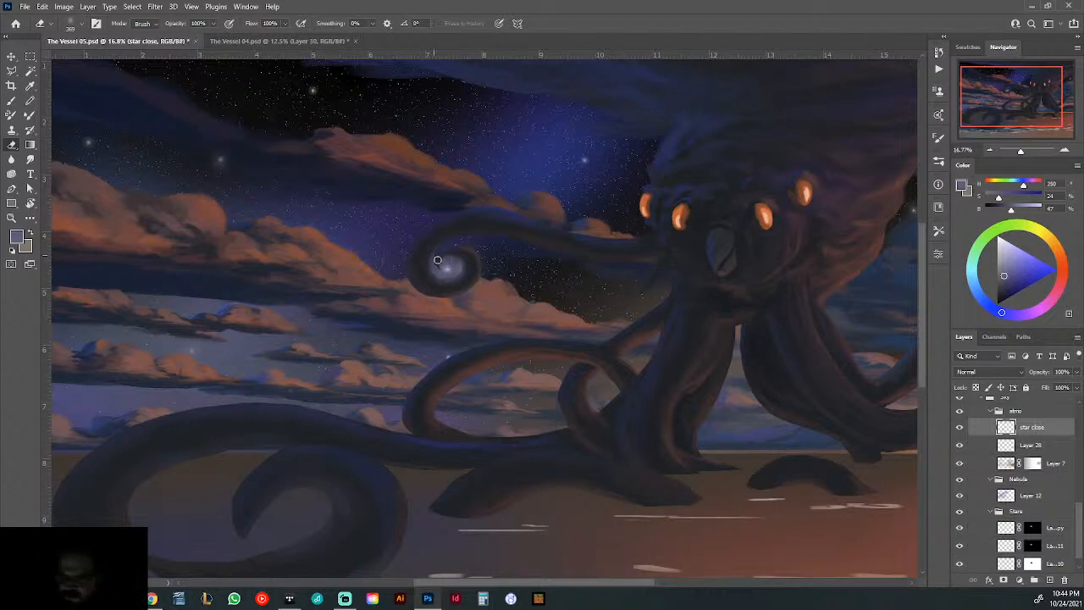
# - Open the full brush library to choose a brush for the star close layer
pyautogui.rightClick(472, 239)
pyautogui.click(939, 163)
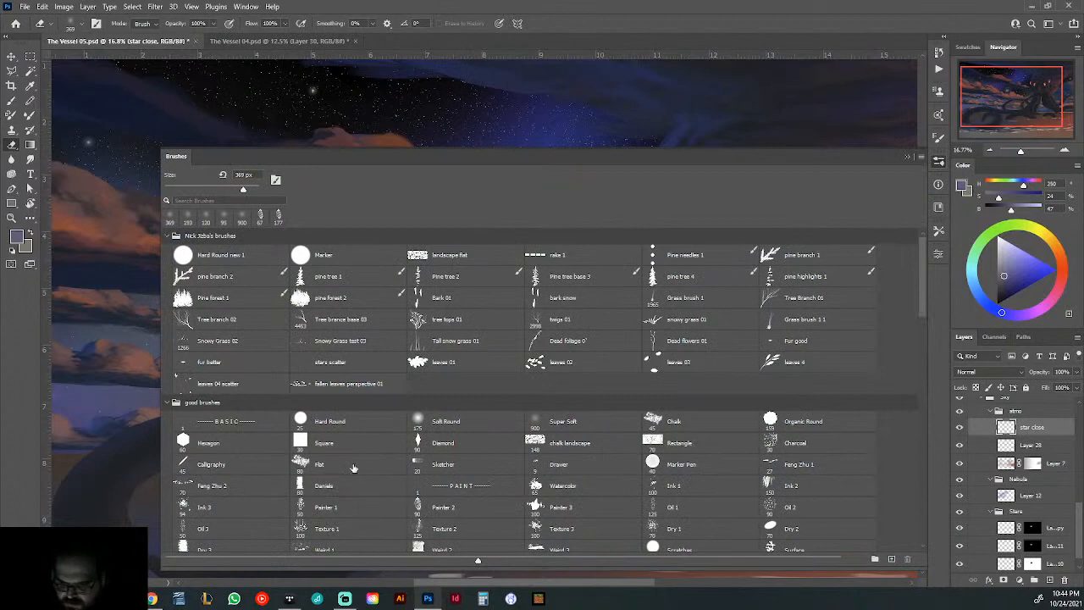
# - Set the eraser to the Hard Round new 1 brush
pyautogui.click(237, 254)
pyautogui.click(907, 157)
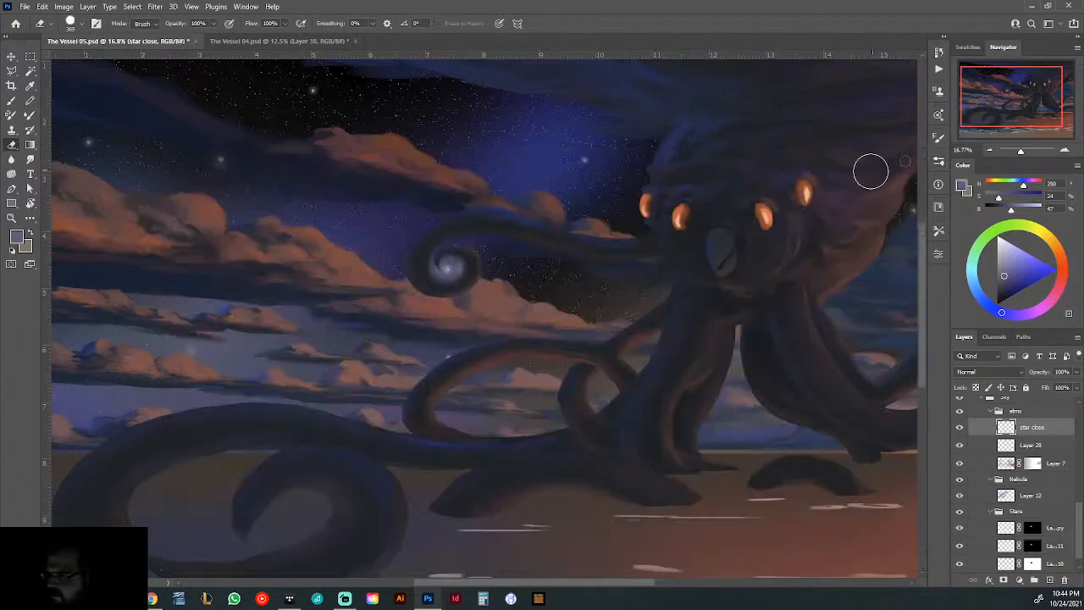
pyautogui.moveTo(442, 274); pyautogui.dragTo(523, 300)
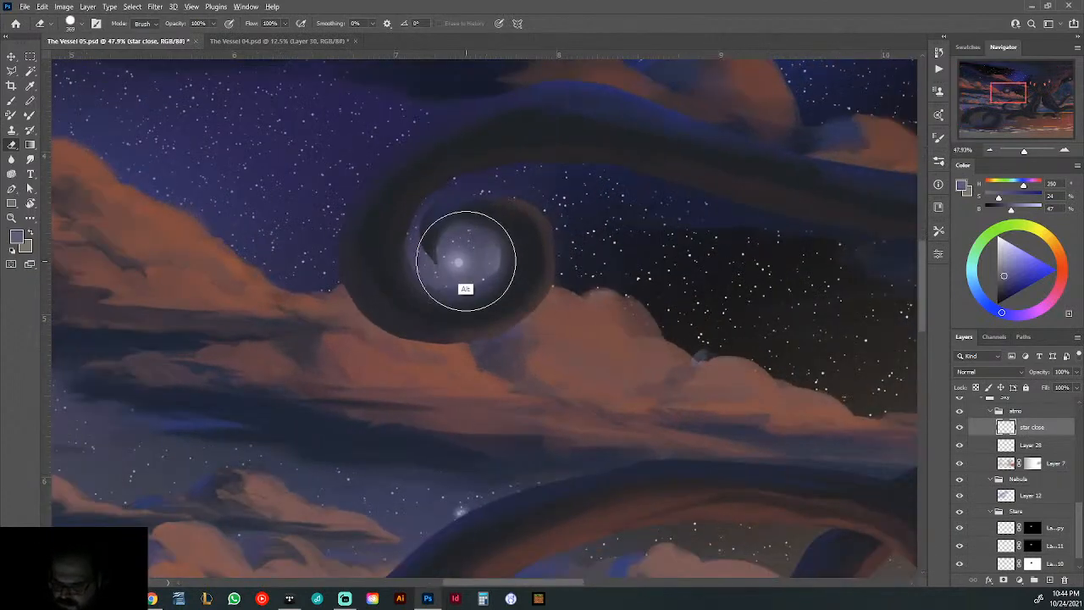
# - Paint the star's core inside the curled tentacle with a 59 px soft brush, using the sampled glow colour at 100% brightness, then pure white
pyautogui.press('b')
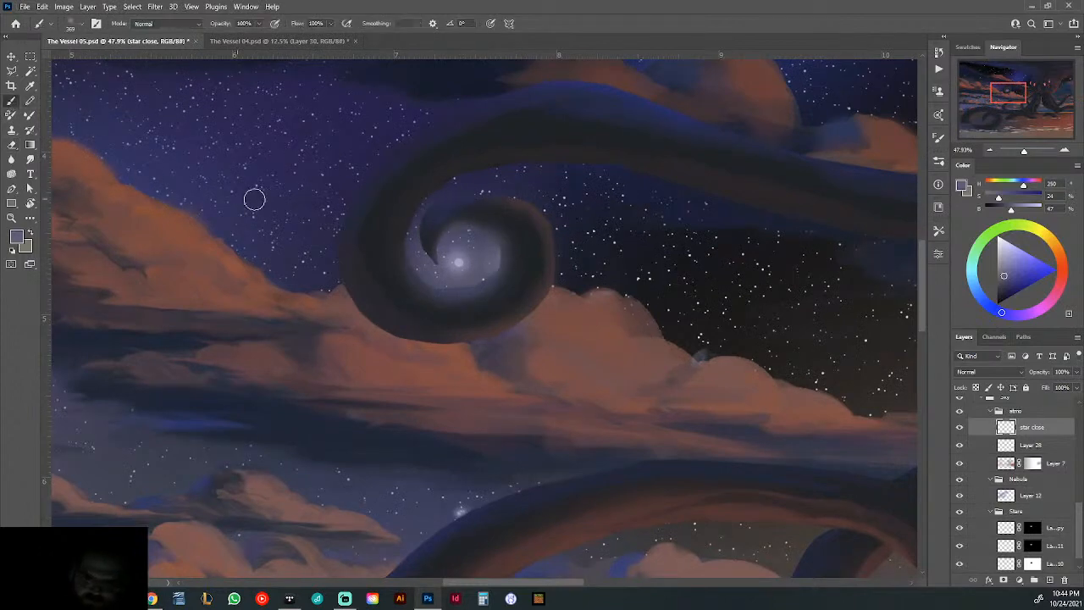
pyautogui.keyDown('alt'); pyautogui.click(471, 253); pyautogui.keyUp('alt')
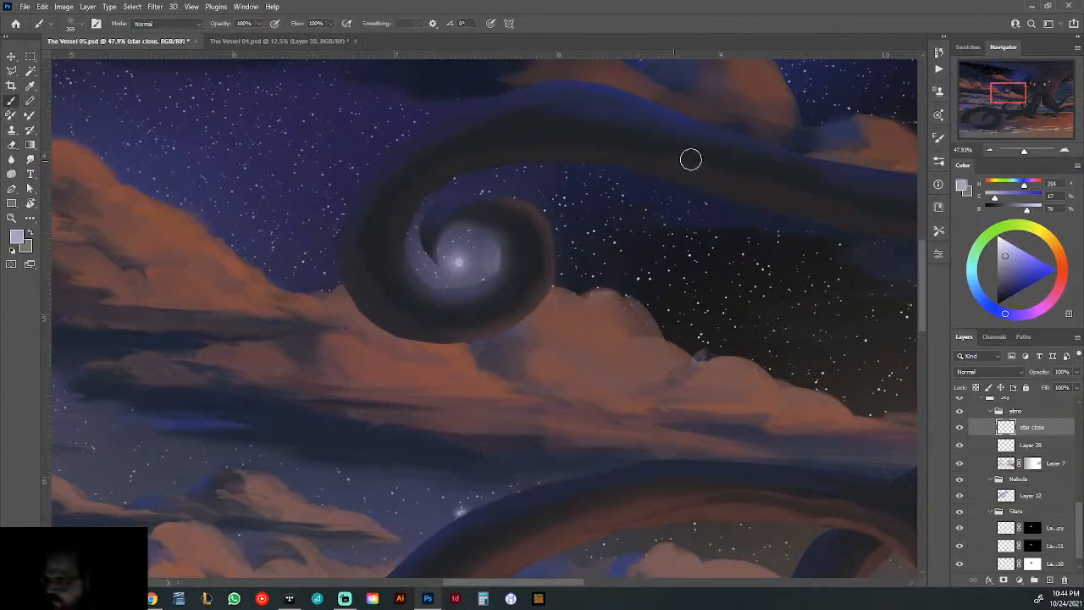
pyautogui.moveTo(1028, 210); pyautogui.dragTo(1042, 210)
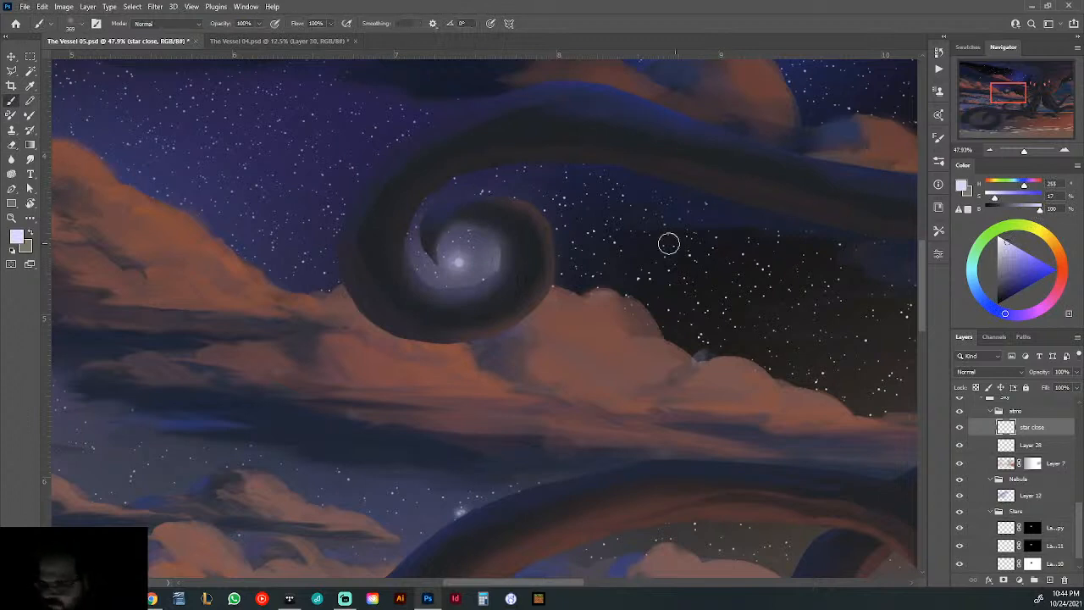
pyautogui.rightClick(530, 225)
pyautogui.click(611, 251)
pyautogui.click(459, 263)
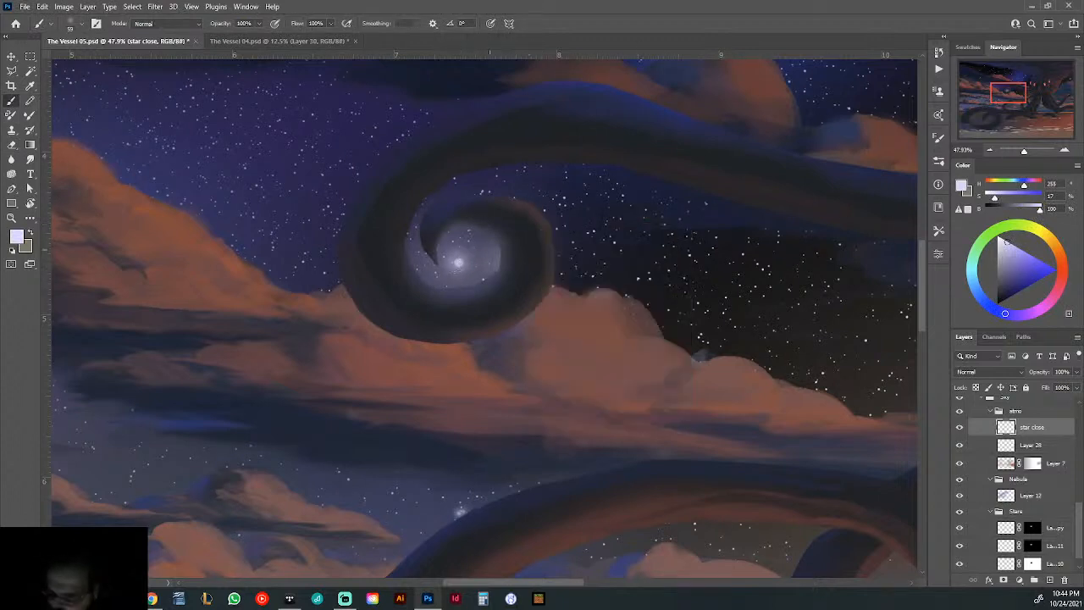
pyautogui.moveTo(994, 197); pyautogui.dragTo(984, 198)
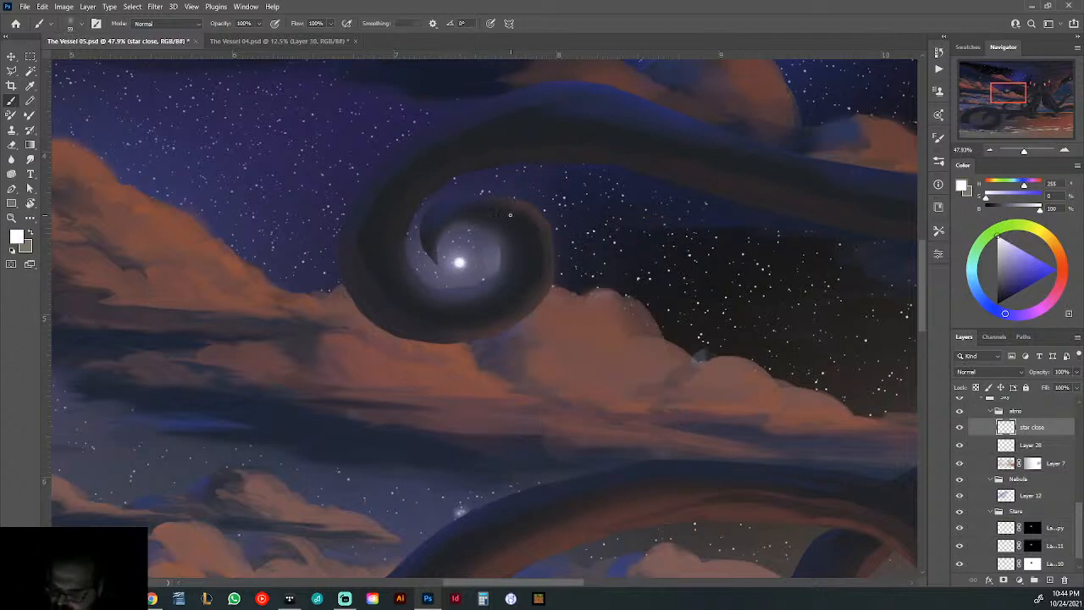
pyautogui.moveTo(589, 305)
pyautogui.mouseDown()
pyautogui.moveTo(537, 378)
pyautogui.moveTo(576, 376)
pyautogui.moveTo(414, 344)
pyautogui.mouseUp()
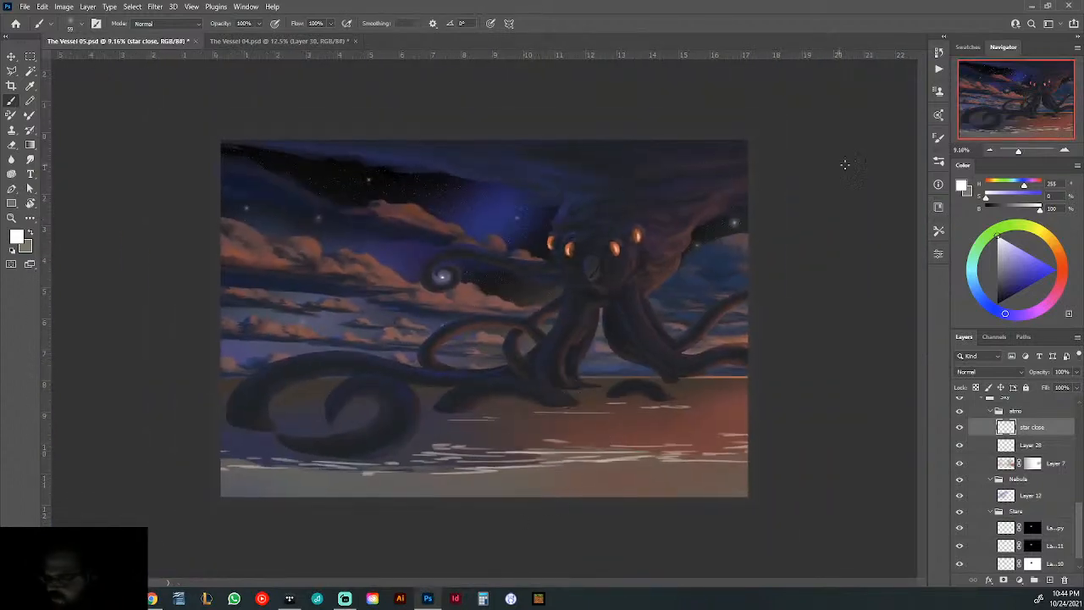
# - Choose the Lens Flare brush from the effects brushes for painting
pyautogui.click(938, 161)
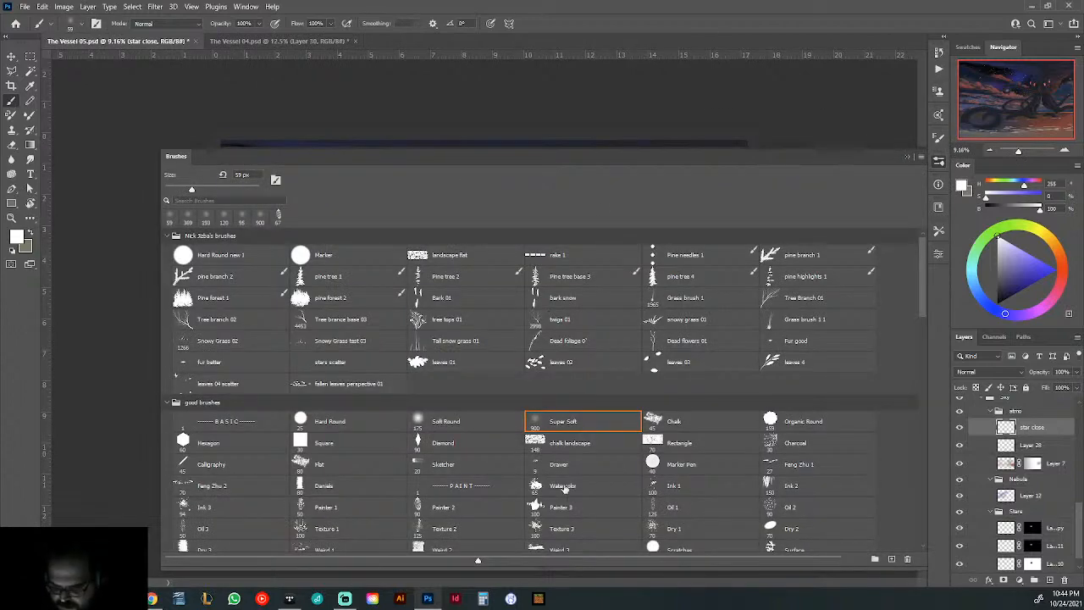
pyautogui.moveTo(922, 295); pyautogui.dragTo(929, 404)
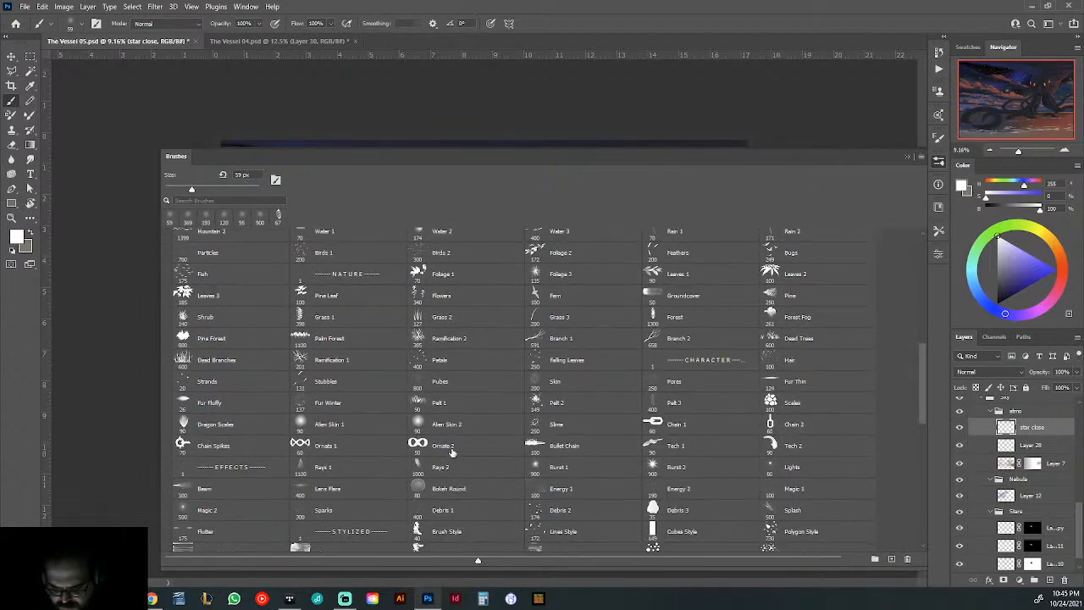
pyautogui.click(368, 489)
pyautogui.click(906, 161)
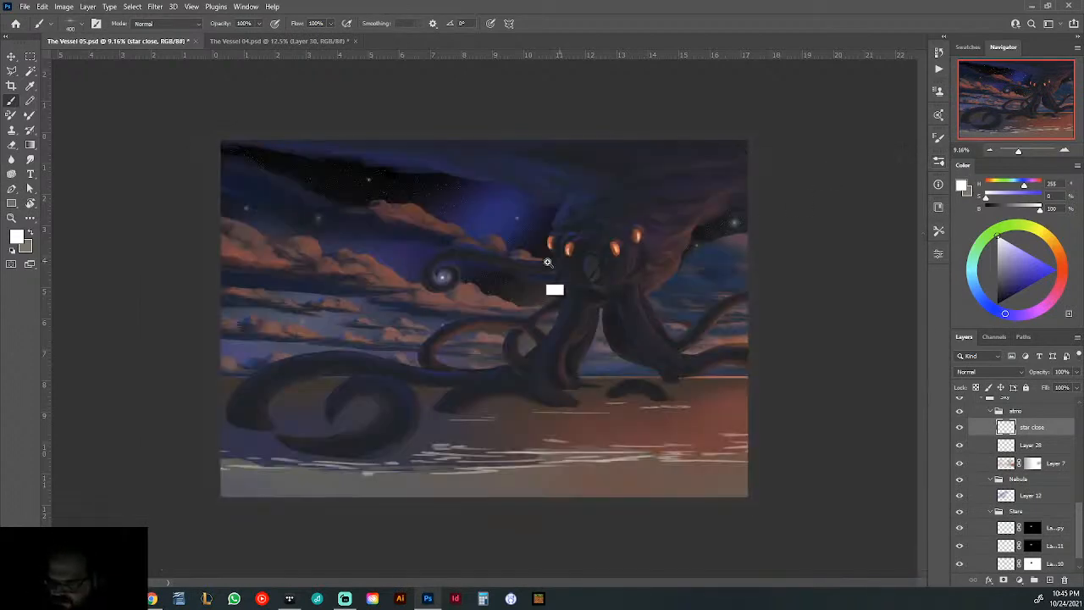
# - Rotate the Lens Flare brush tip to -90° and try it at 400 px on the star in the curled tentacle
pyautogui.scroll(5, 460, 310)
pyautogui.rightClick(467, 247)
pyautogui.hotkey('shift', 'Right')
pyautogui.hotkey('shift', 'Right')
pyautogui.hotkey('shift', 'Right')
pyautogui.hotkey('shift', 'Right')
pyautogui.hotkey('shift', 'Right')
pyautogui.hotkey('shift', 'Right')
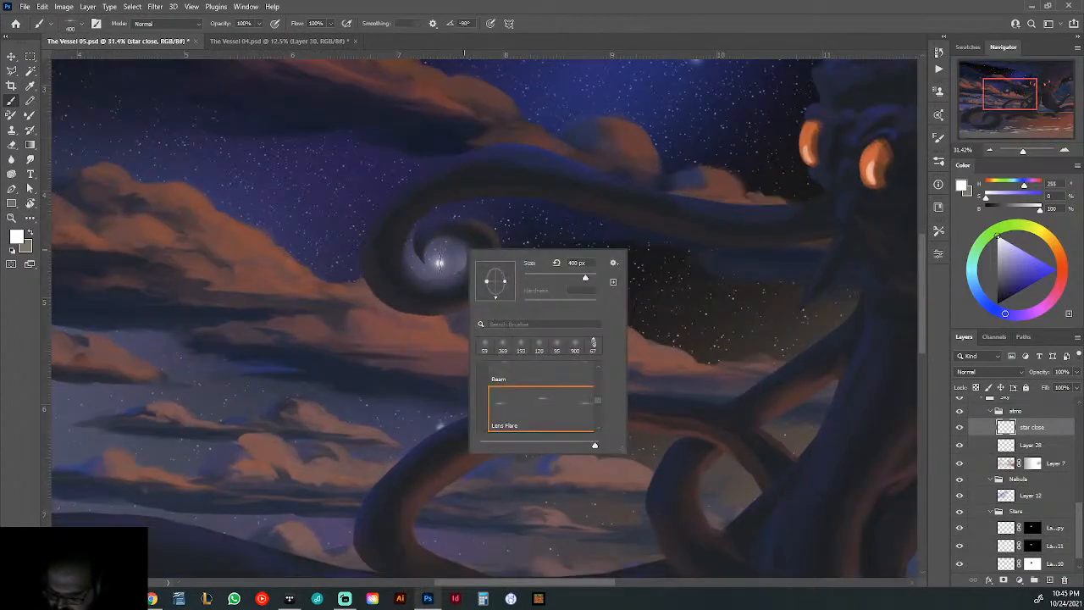
pyautogui.click(440, 262)
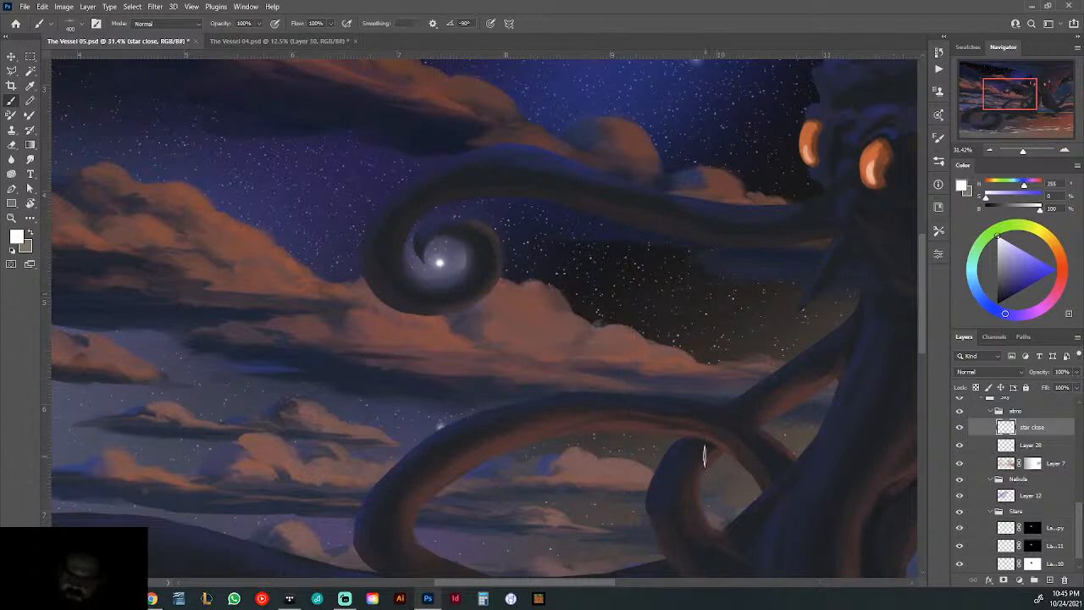
# - Stamp vertical flares on the star in the curled tentacle, adjusting the brush size to 99, 136 and 171 px
pyautogui.rightClick(511, 247)
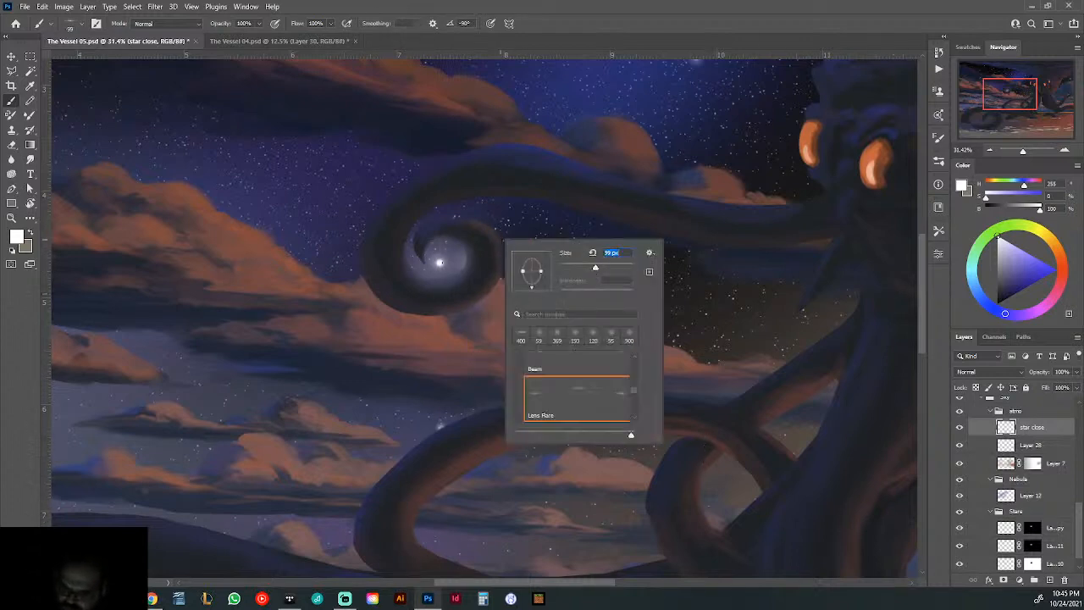
pyautogui.press('Return')
pyautogui.rightClick(466, 248)
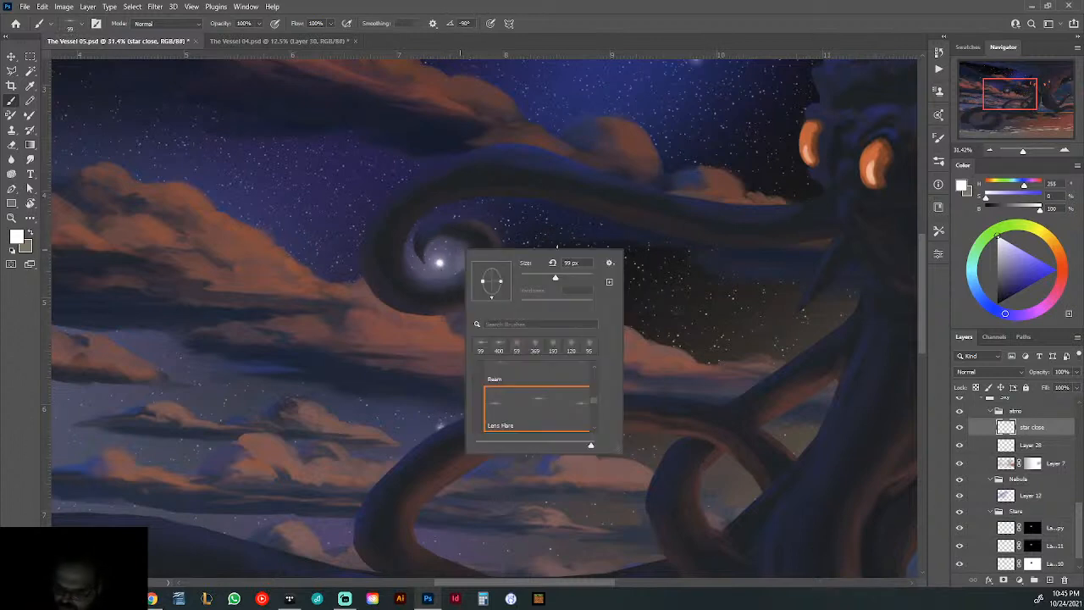
pyautogui.moveTo(552, 280); pyautogui.dragTo(562, 280)
pyautogui.press('Return')
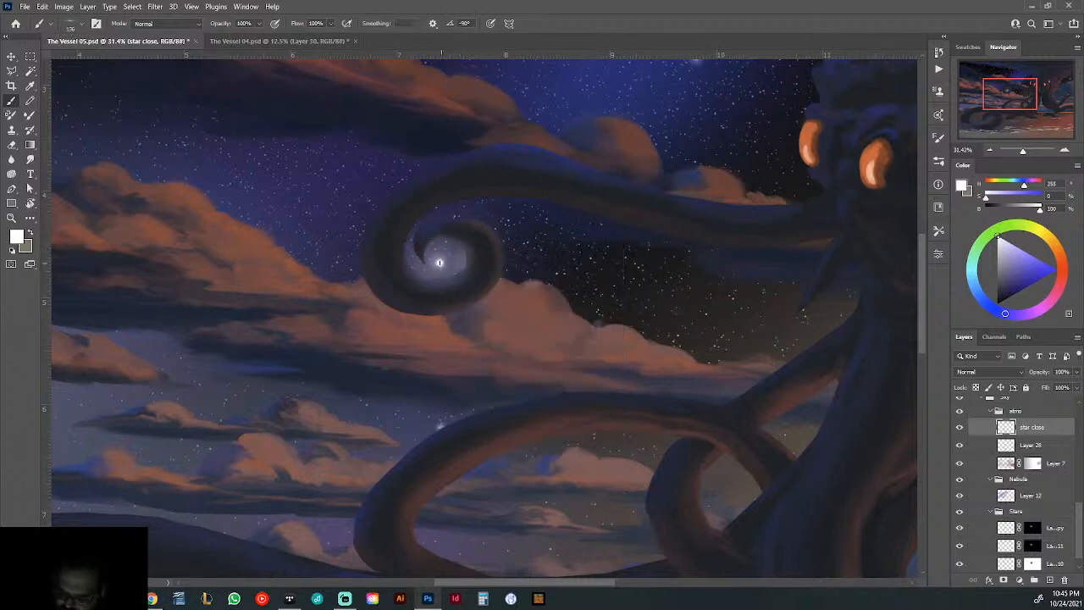
pyautogui.rightClick(470, 243)
pyautogui.moveTo(576, 279); pyautogui.dragTo(562, 270)
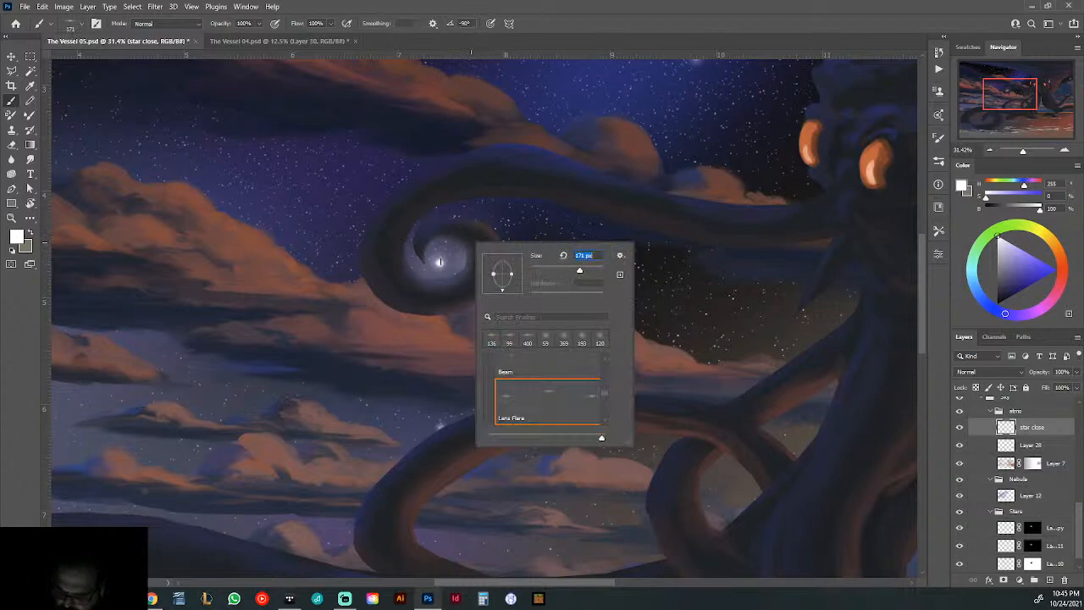
pyautogui.press('Return')
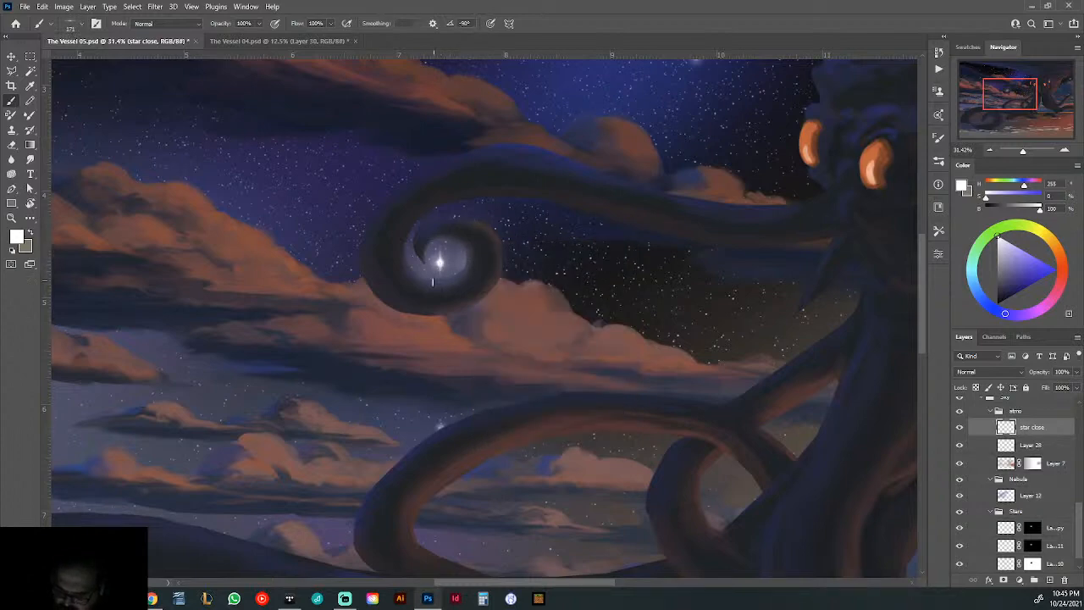
# - Stamp vertical 171 px flares on the two glowing stars above the clouds in the left part of the sky
pyautogui.scroll(-3, 556, 319)
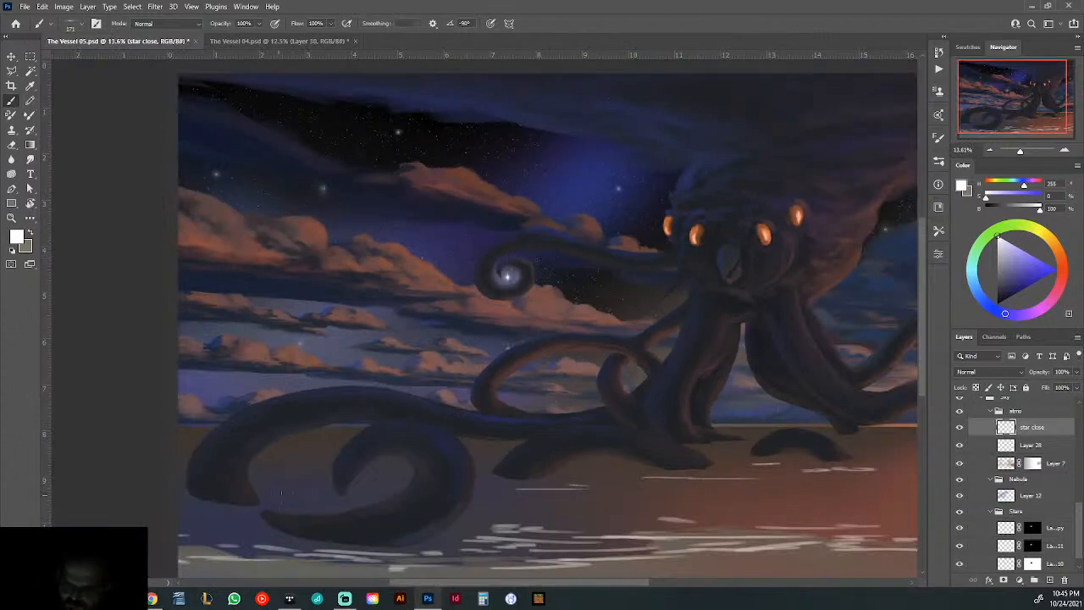
pyautogui.scroll(4, 344, 218)
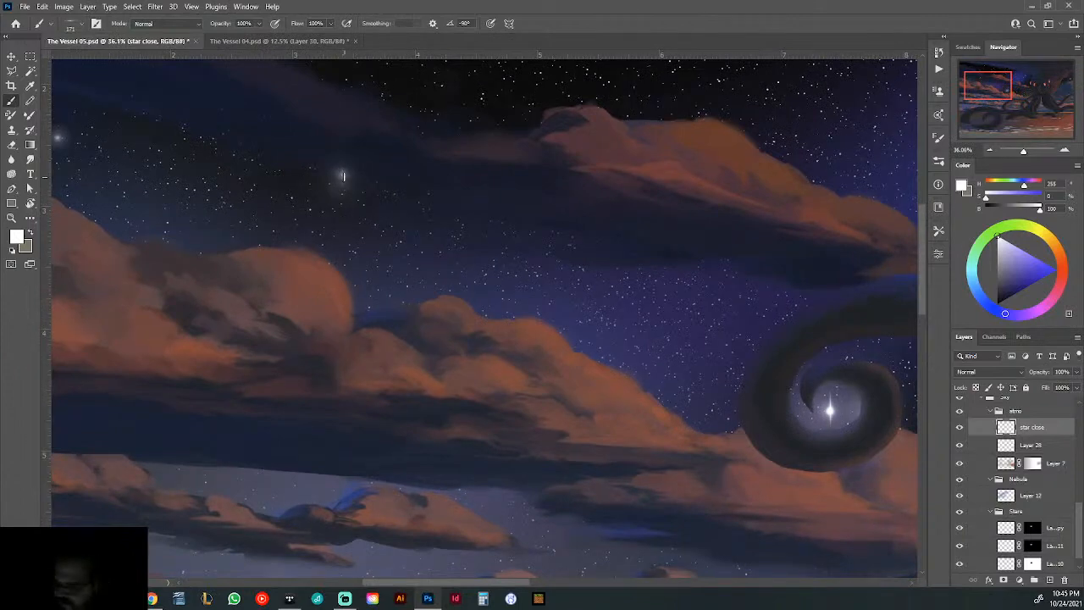
pyautogui.moveTo(279, 229); pyautogui.dragTo(508, 252)
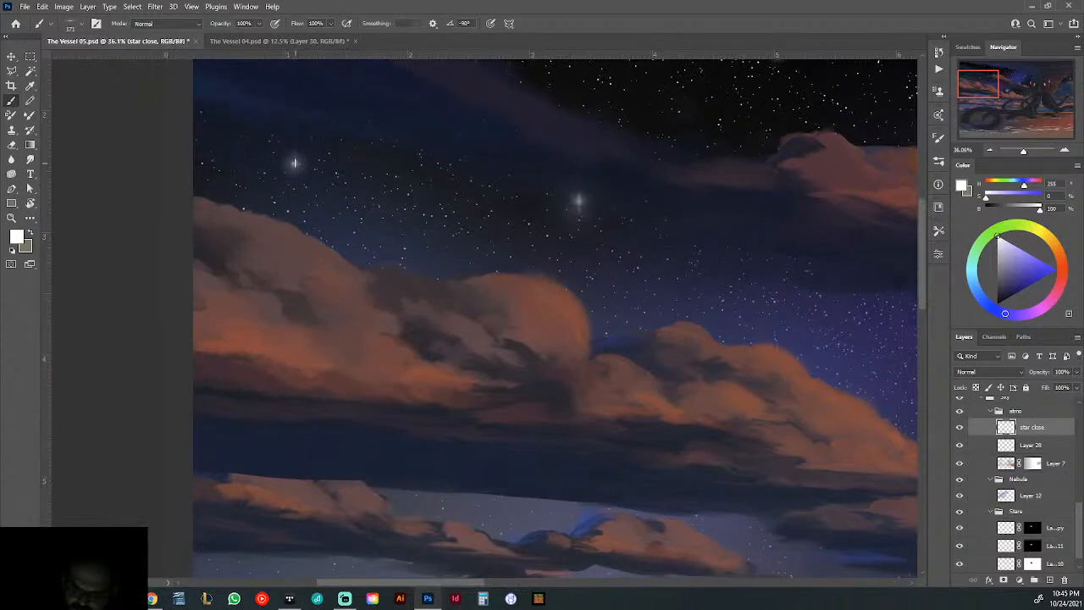
pyautogui.scroll(-5, 690, 383)
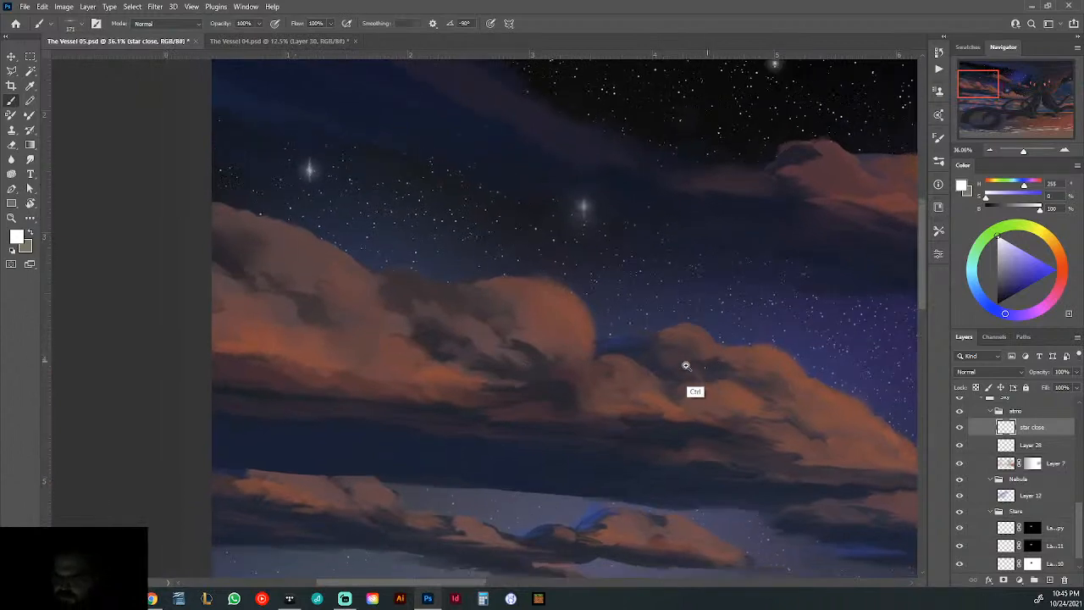
# - Add vertical flares to the stars in the blue nebula, above the lower curved tentacle and in the black gap of the upper sky
pyautogui.scroll(4, 530, 224)
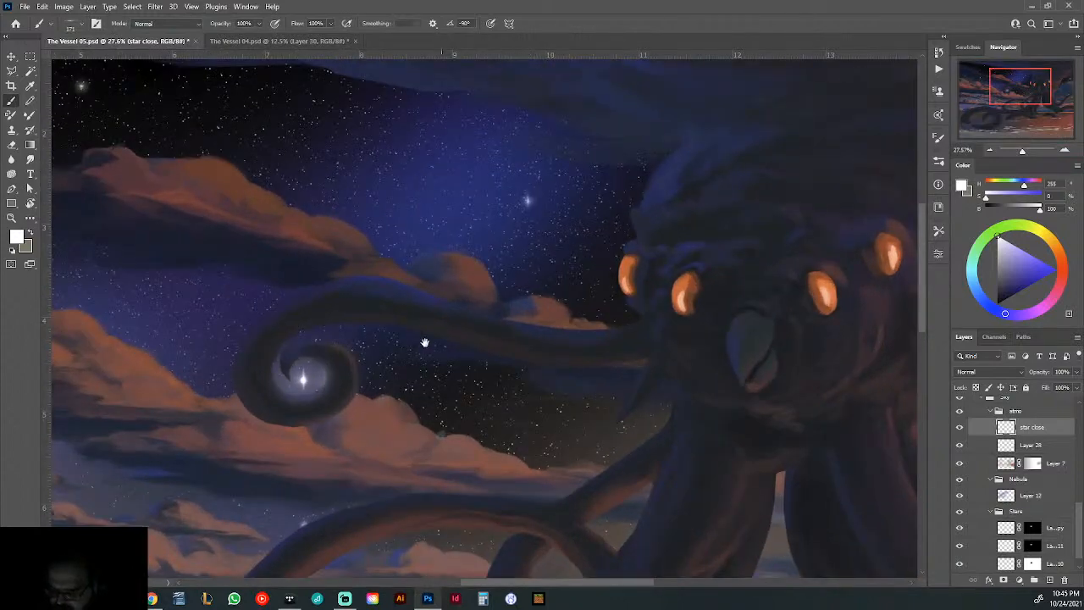
pyautogui.moveTo(425, 343); pyautogui.dragTo(658, 114)
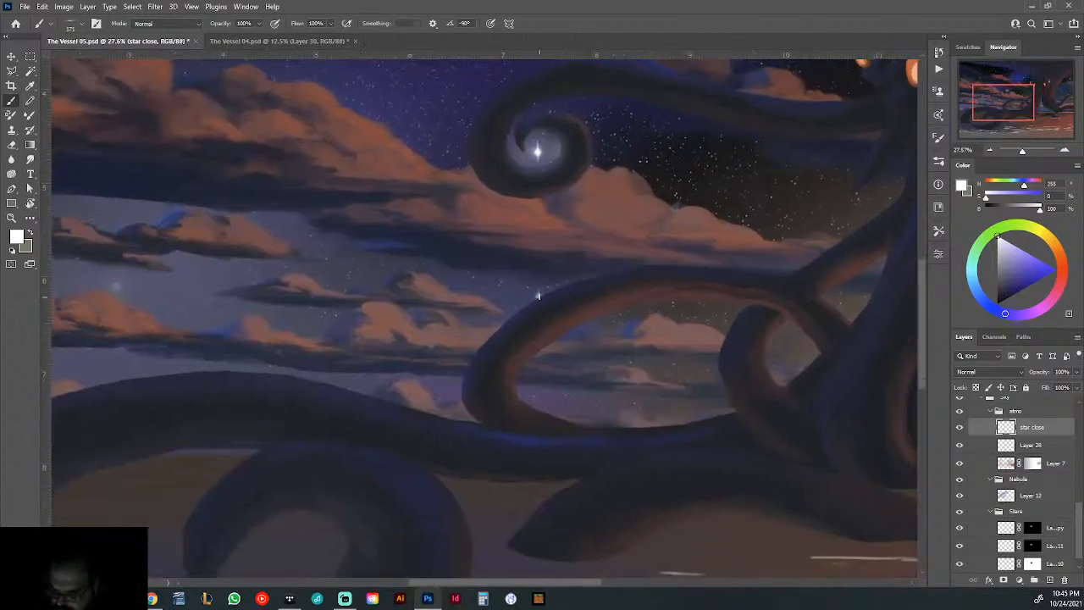
pyautogui.scroll(-4, 605, 266)
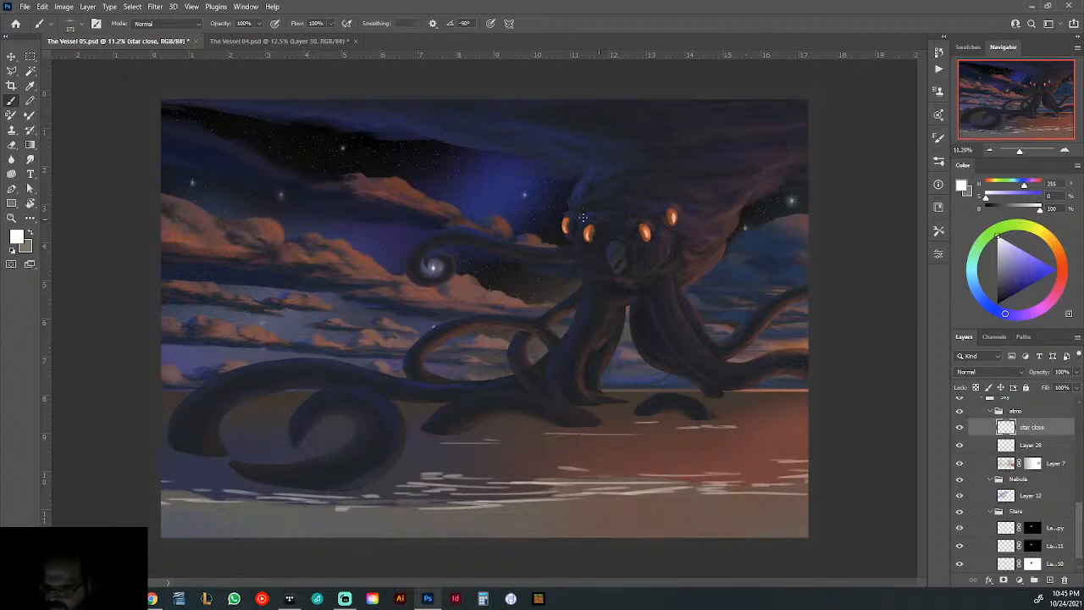
pyautogui.scroll(5, 347, 157)
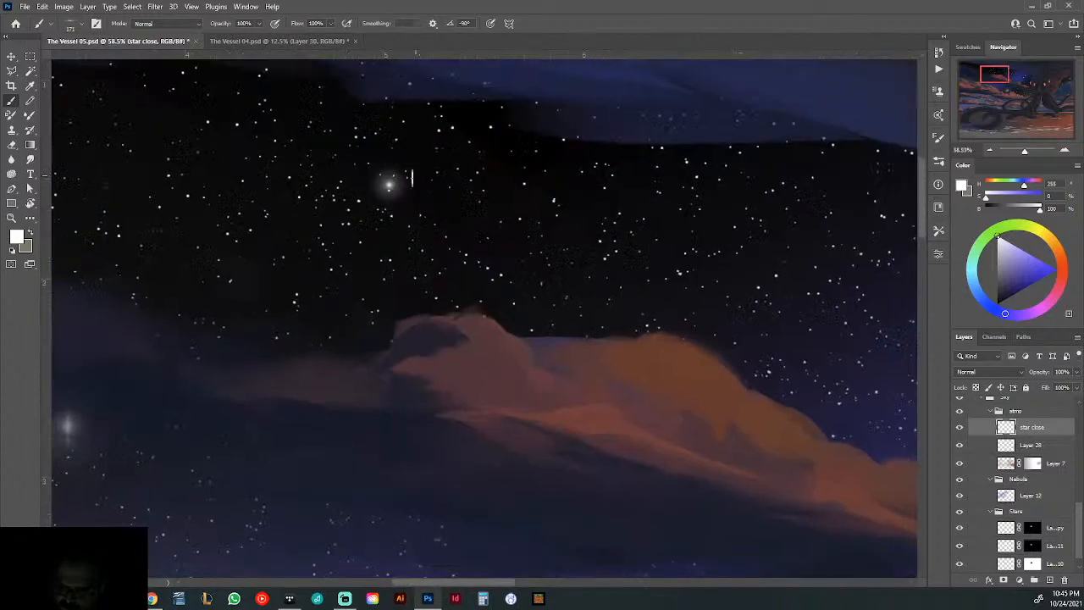
pyautogui.scroll(-5, 583, 330)
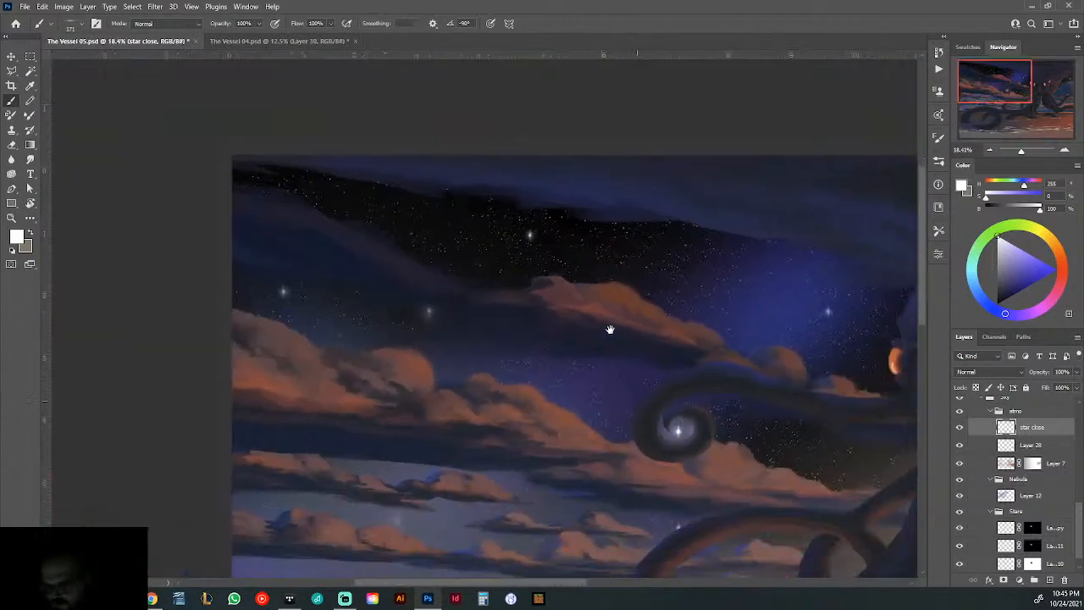
pyautogui.moveTo(610, 330); pyautogui.dragTo(484, 122)
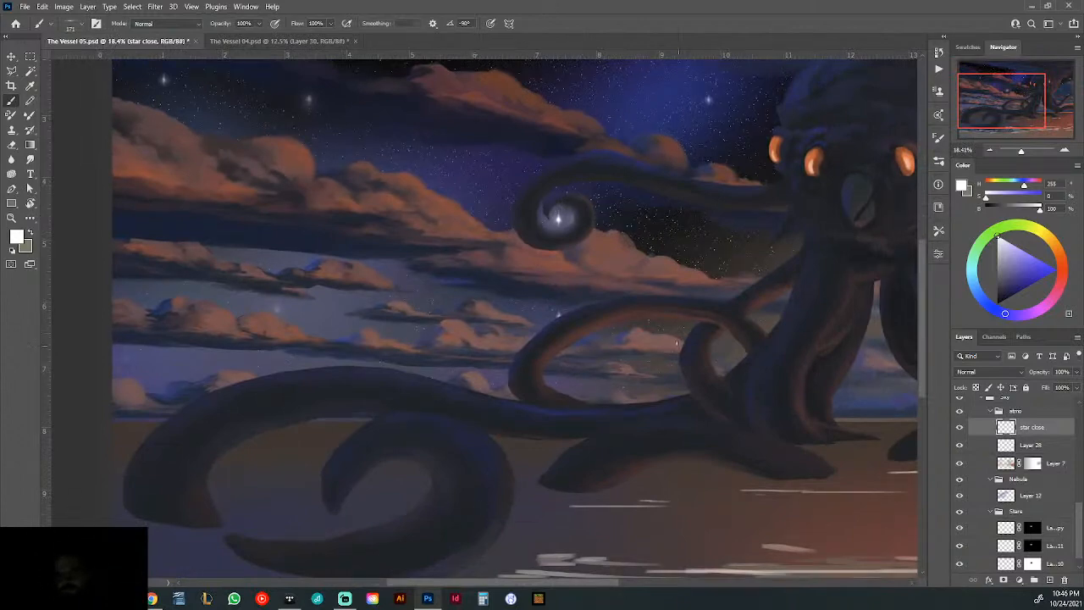
# - Compare the whole painting with the star close layer hidden and shown
pyautogui.moveTo(693, 337)
pyautogui.mouseDown()
pyautogui.moveTo(651, 344)
pyautogui.moveTo(502, 430)
pyautogui.mouseUp()
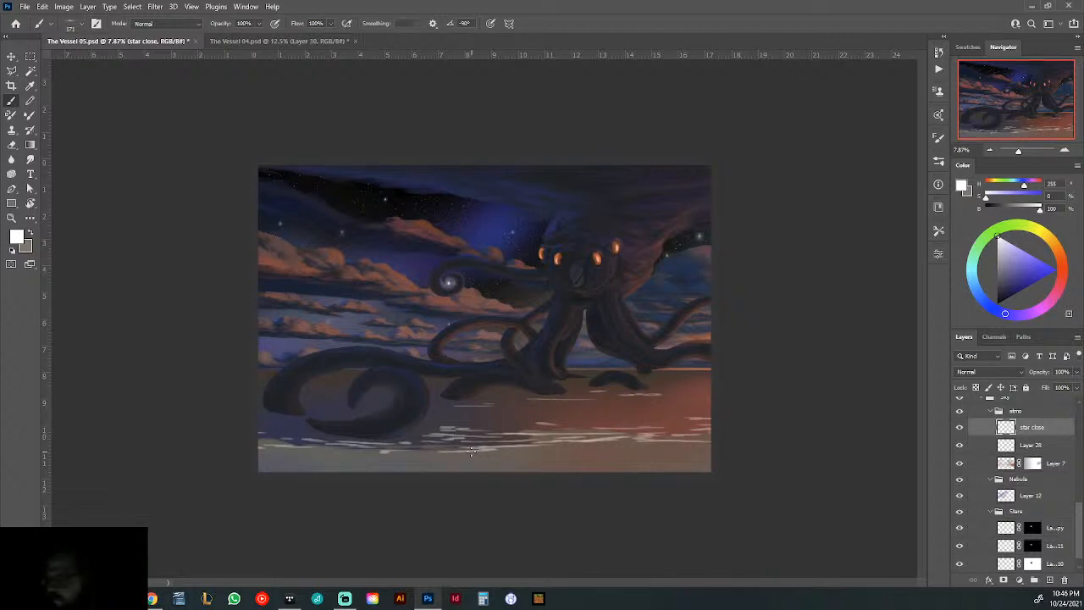
pyautogui.click(961, 429)
pyautogui.click(961, 429)
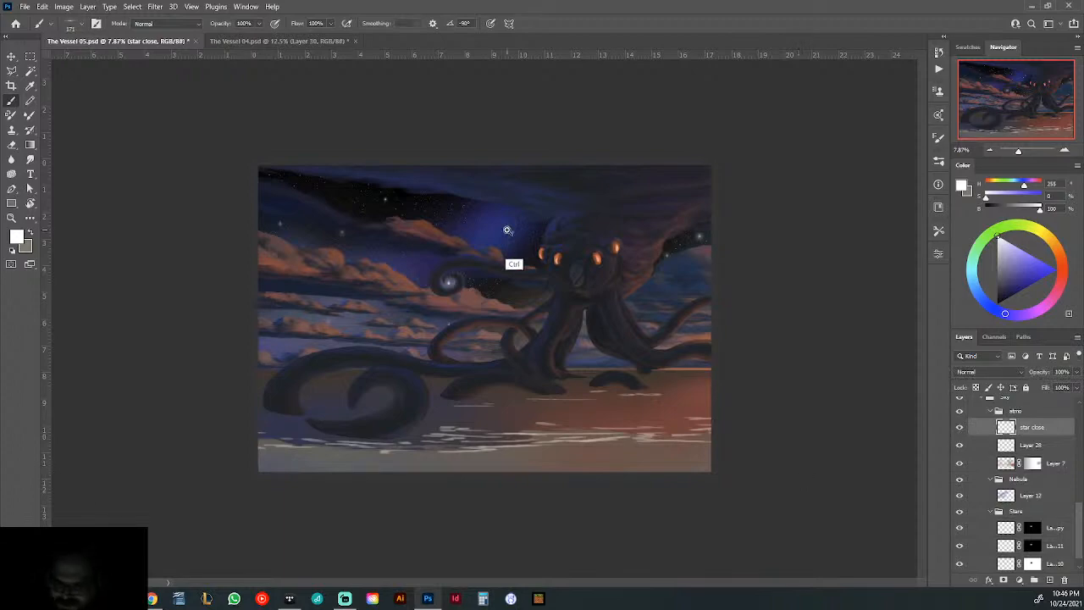
pyautogui.moveTo(507, 230)
pyautogui.mouseDown()
pyautogui.moveTo(596, 256)
pyautogui.moveTo(568, 259)
pyautogui.moveTo(554, 245)
pyautogui.moveTo(407, 504)
pyautogui.mouseUp()
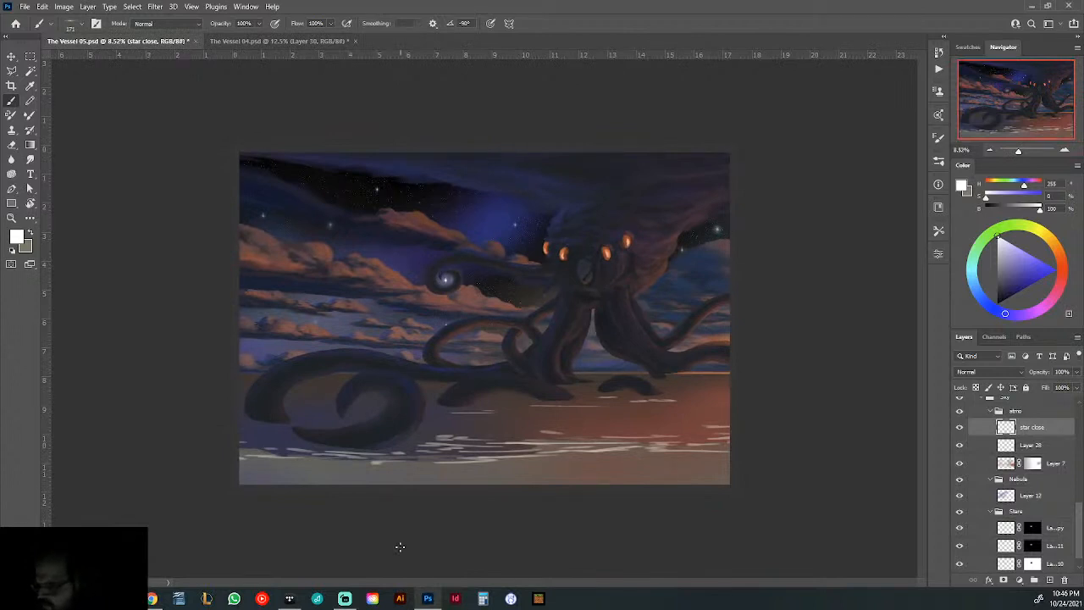
# - Collapse the Sky layer group and make the Vessel group inside Monster visible
pyautogui.click(990, 411)
pyautogui.click(982, 433)
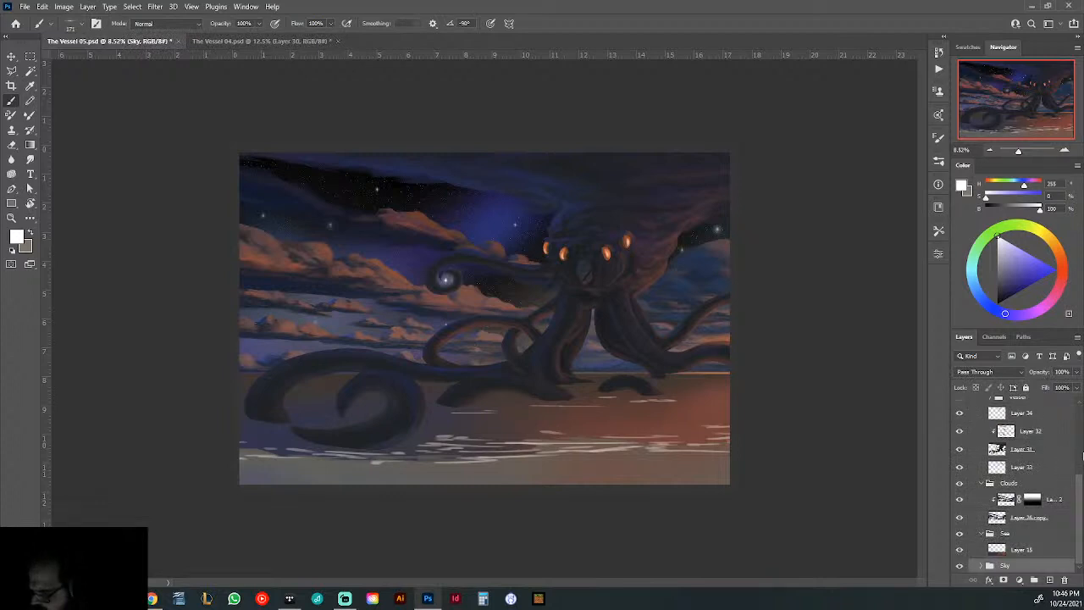
pyautogui.scroll(3, 1080, 496)
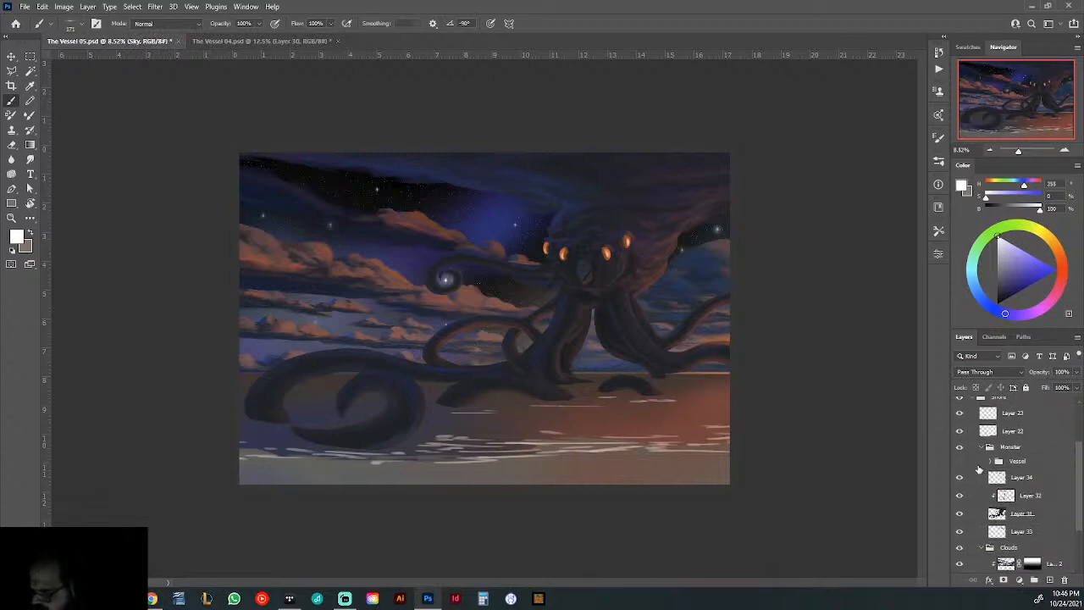
pyautogui.click(961, 462)
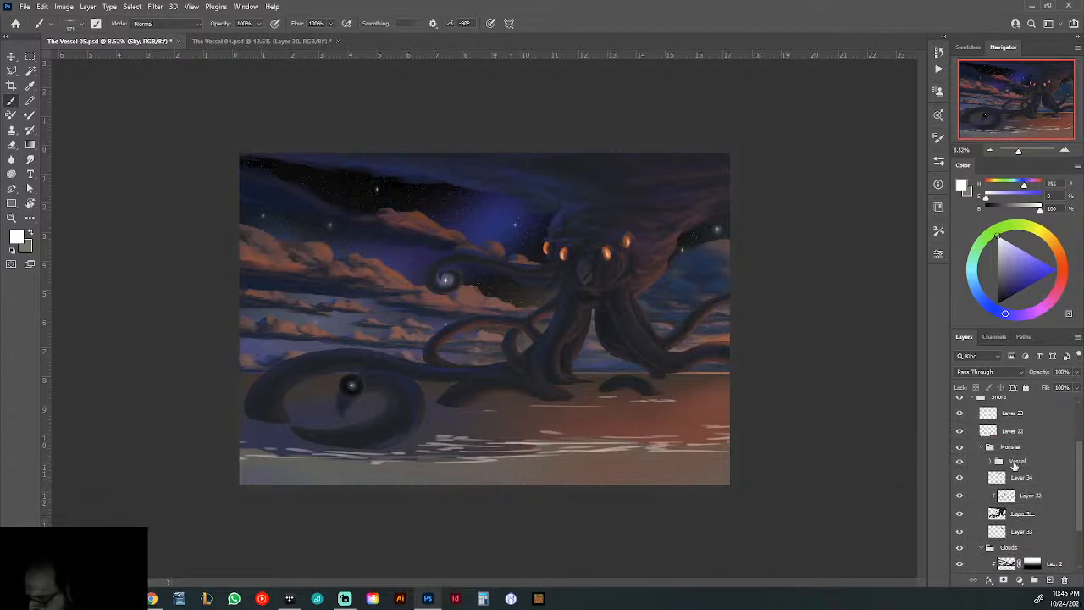
# - Expand the Vessel group and select its Layer 21
pyautogui.click(1015, 465)
pyautogui.click(993, 462)
pyautogui.click(1018, 480)
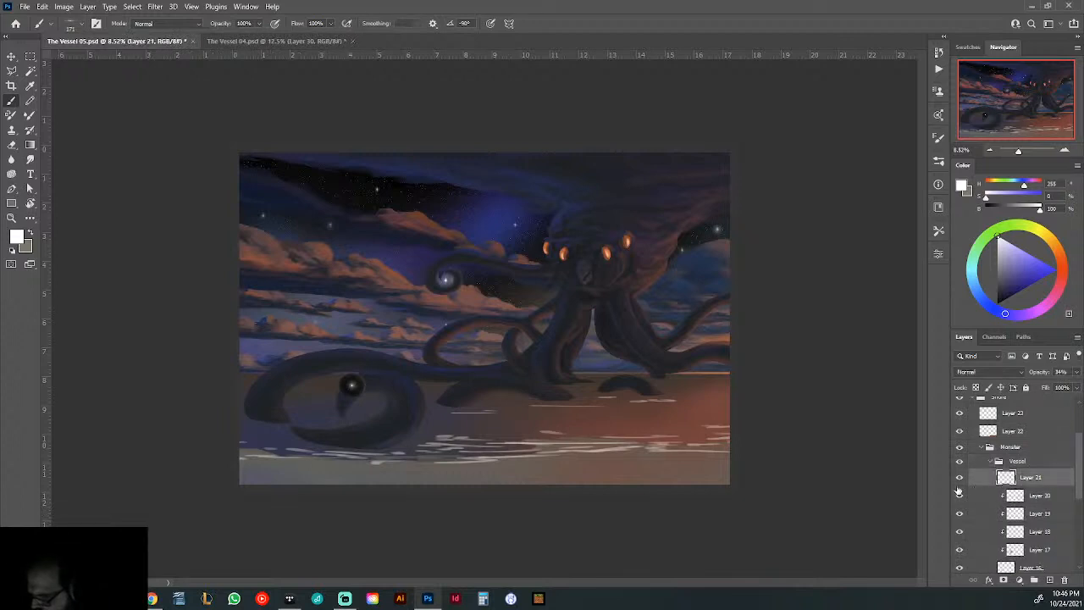
# - Check Layer 21 hidden and shown, and add a new layer above Layer 20 in the Vessel group
pyautogui.click(962, 480)
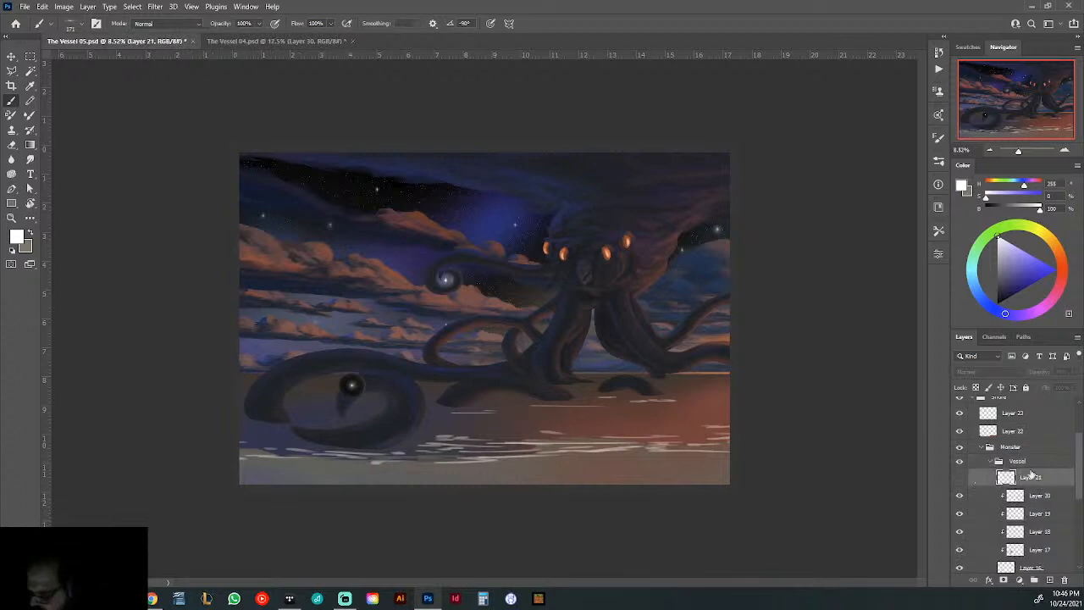
pyautogui.click(961, 478)
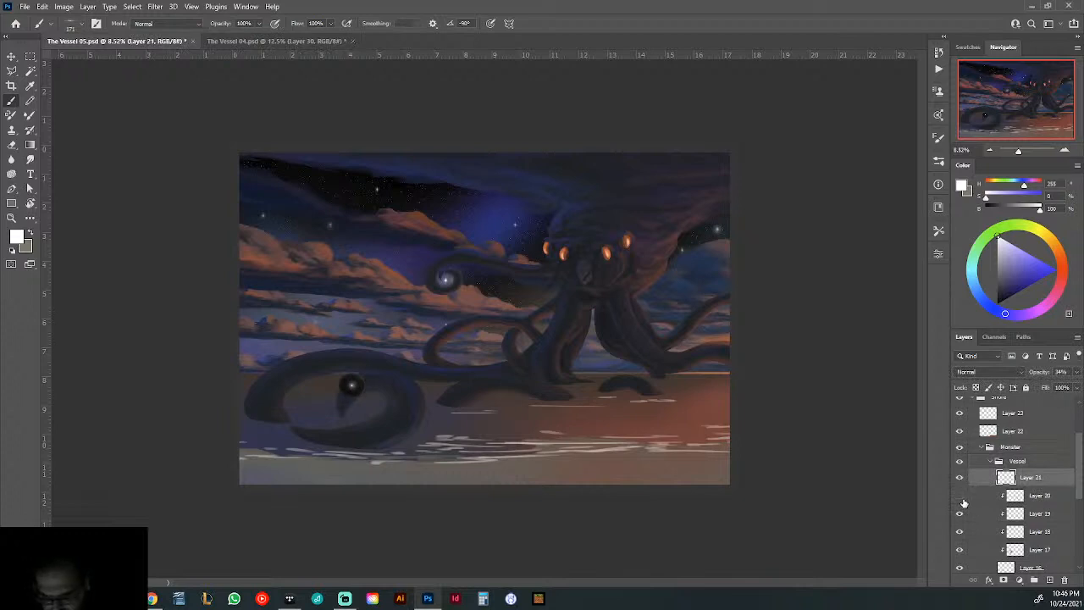
pyautogui.click(1043, 498)
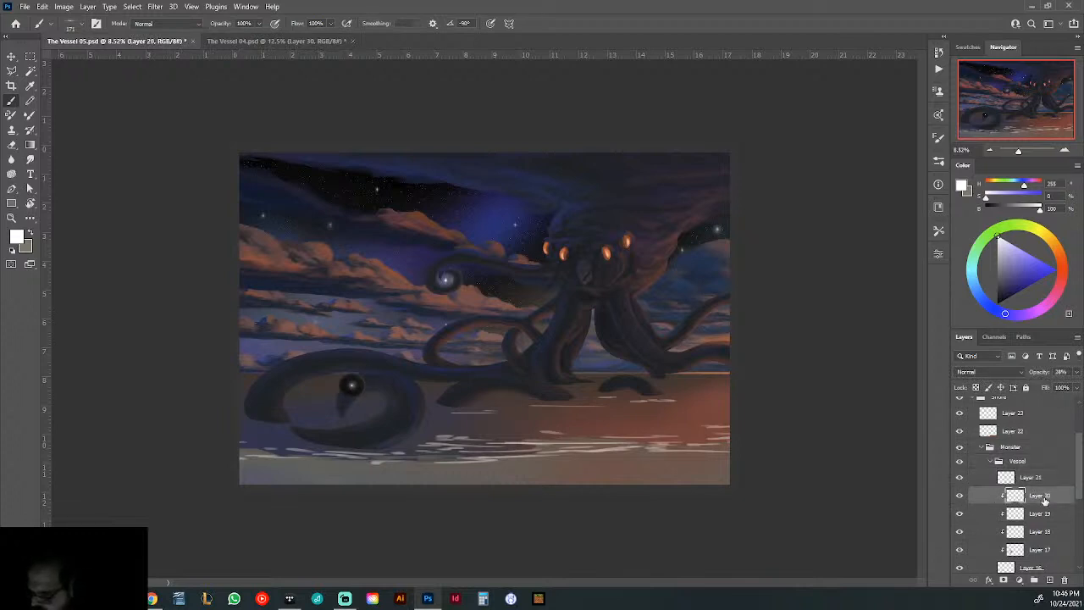
pyautogui.click(1053, 580)
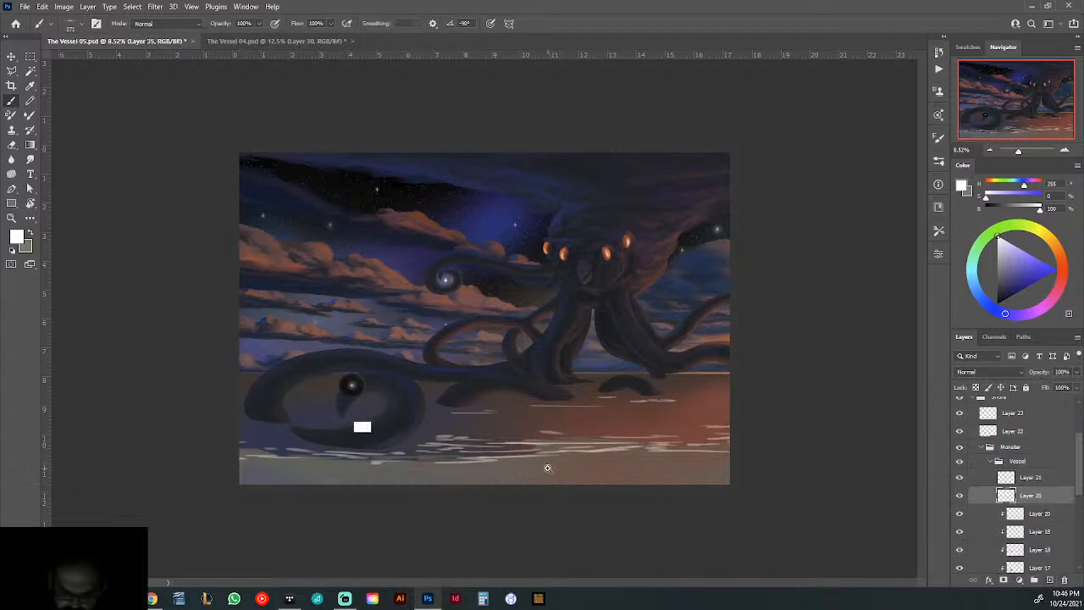
# - Stamp a white vertical lens flare about 448 px in size at the center of the dark orb on the new layer
pyautogui.moveTo(441, 432); pyautogui.dragTo(446, 433)
pyautogui.rightClick(425, 326)
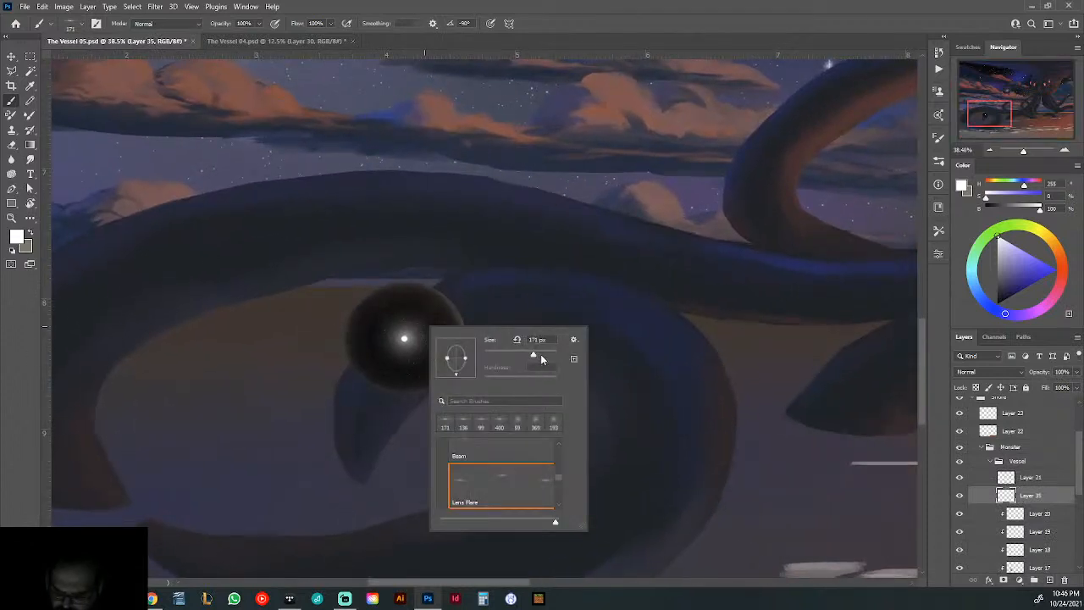
pyautogui.click(542, 357)
pyautogui.moveTo(543, 356); pyautogui.dragTo(549, 355)
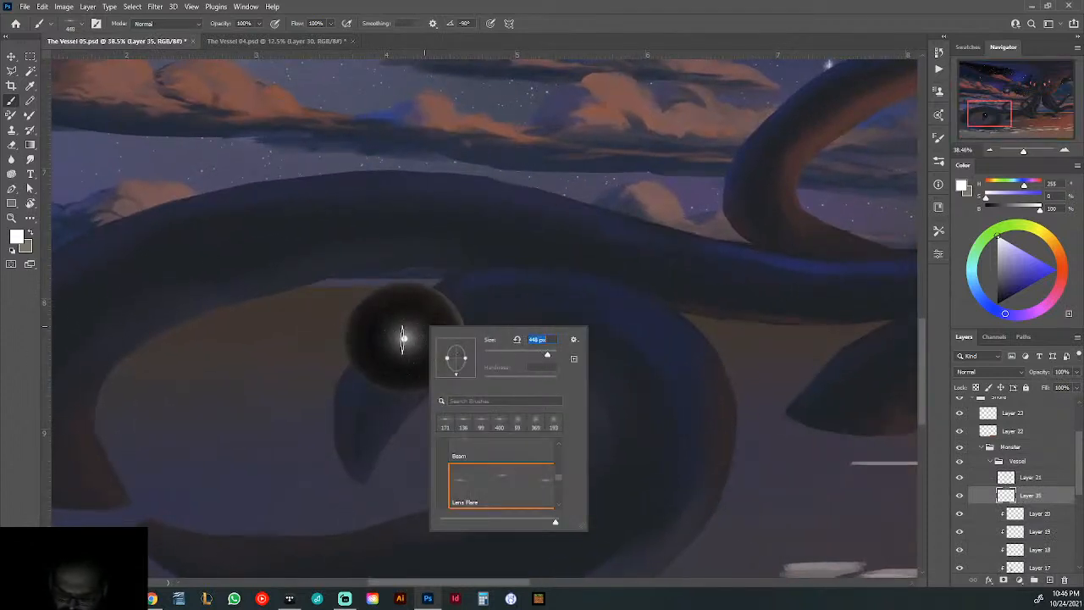
pyautogui.click(404, 339)
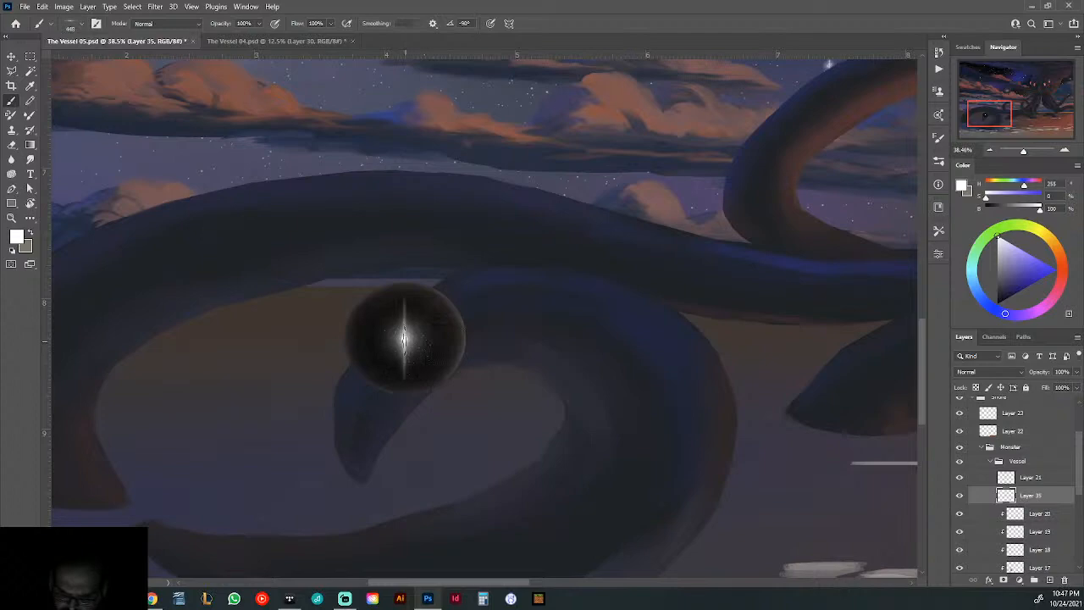
pyautogui.moveTo(642, 390)
pyautogui.mouseDown()
pyautogui.moveTo(598, 380)
pyautogui.moveTo(533, 417)
pyautogui.mouseUp()
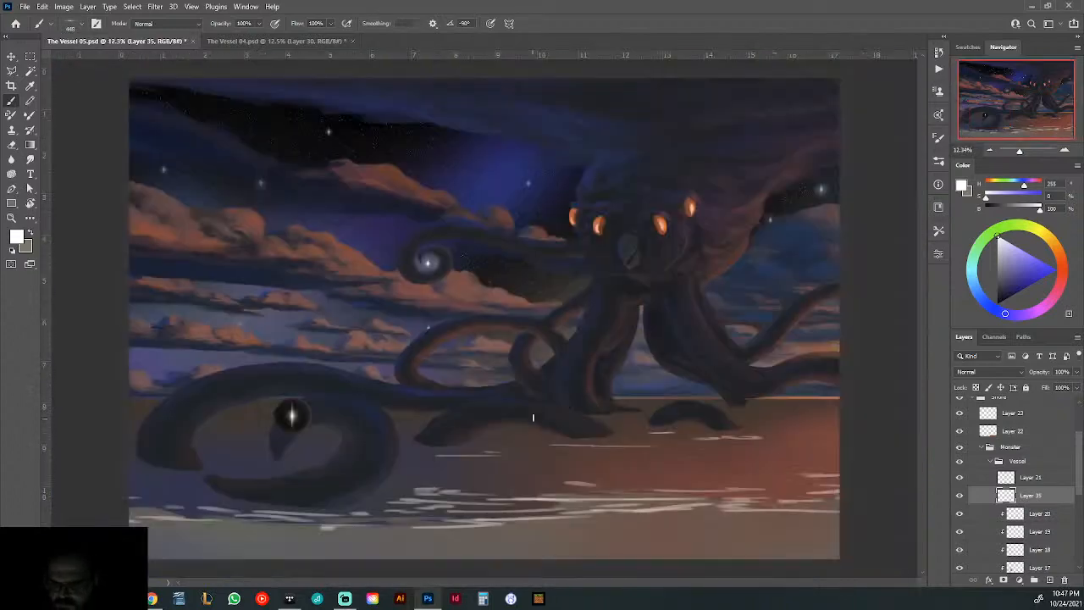
# - Sample a dark indigo from beside the upper curled tentacle, and identify and select Layer 16 as the orb's base by hiding and showing it
pyautogui.moveTo(302, 447); pyautogui.dragTo(352, 454)
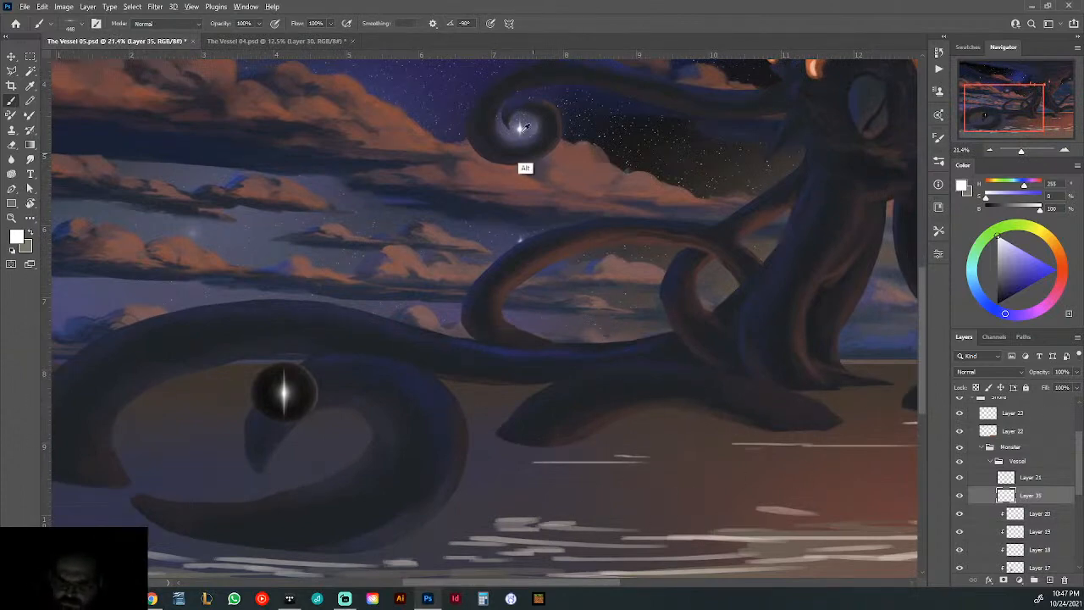
pyautogui.keyDown('alt'); pyautogui.click(479, 78); pyautogui.keyUp('alt')
pyautogui.scroll(-3, 1033, 509)
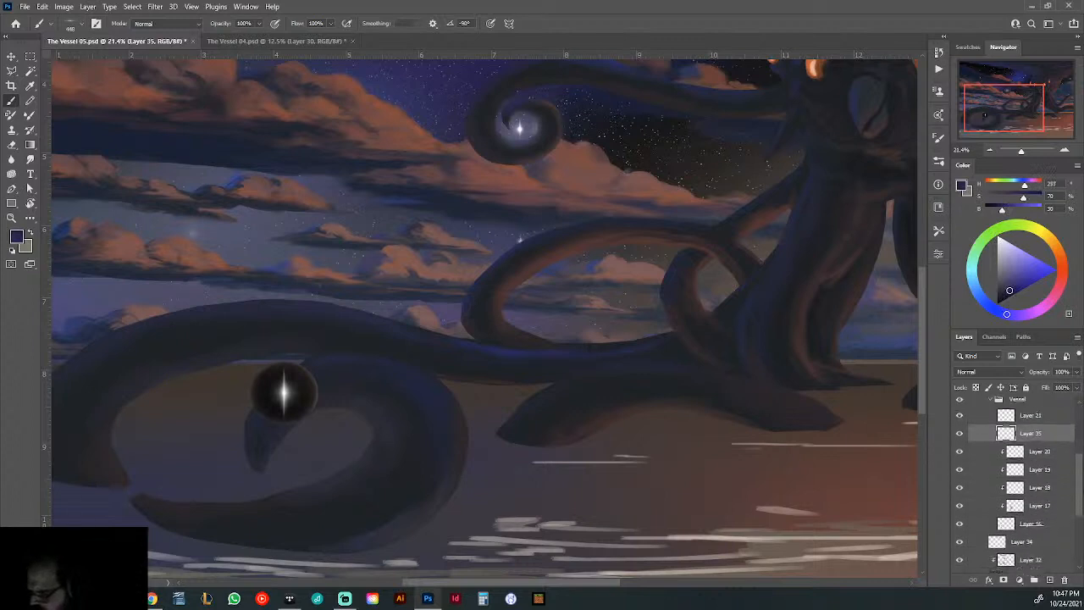
pyautogui.click(960, 503)
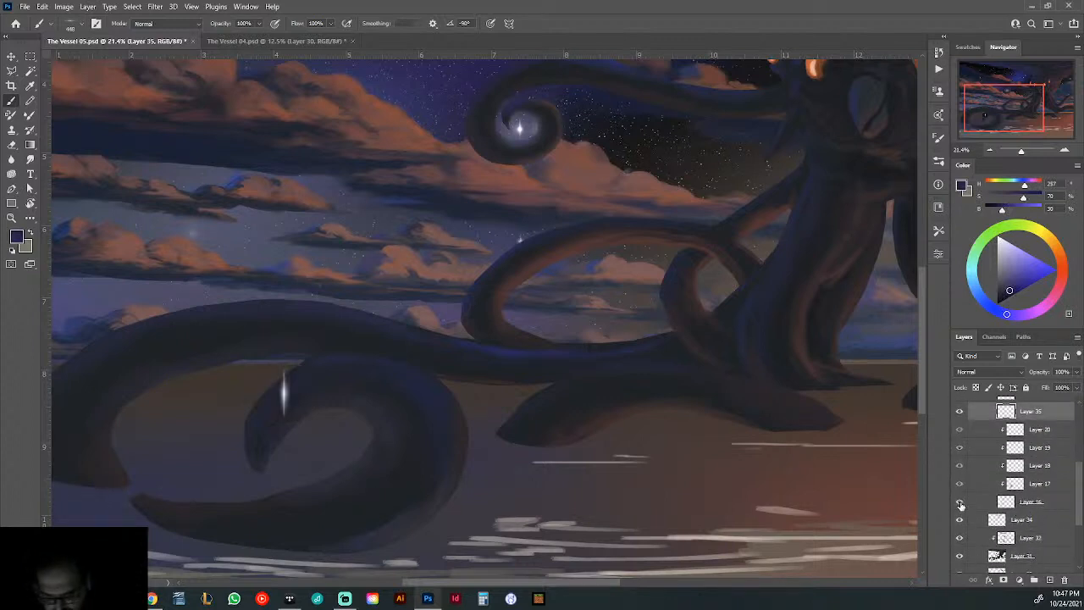
pyautogui.click(960, 504)
pyautogui.click(1006, 503)
pyautogui.click(960, 504)
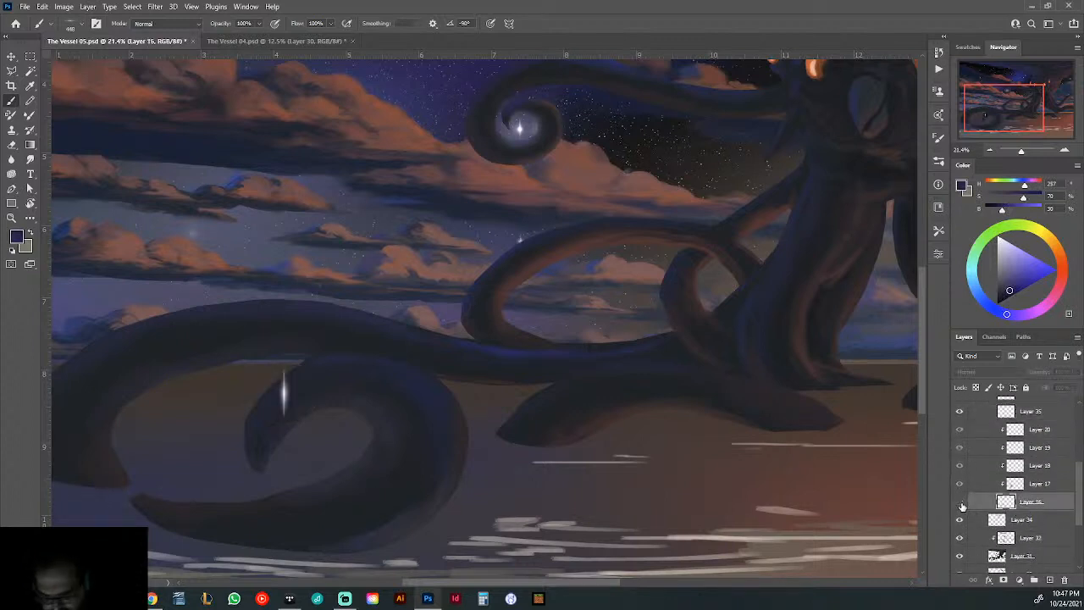
pyautogui.click(961, 503)
# - Compare the orb with Layer 17 hidden and shown, and add a new clipped layer directly above Layer 16
pyautogui.click(963, 488)
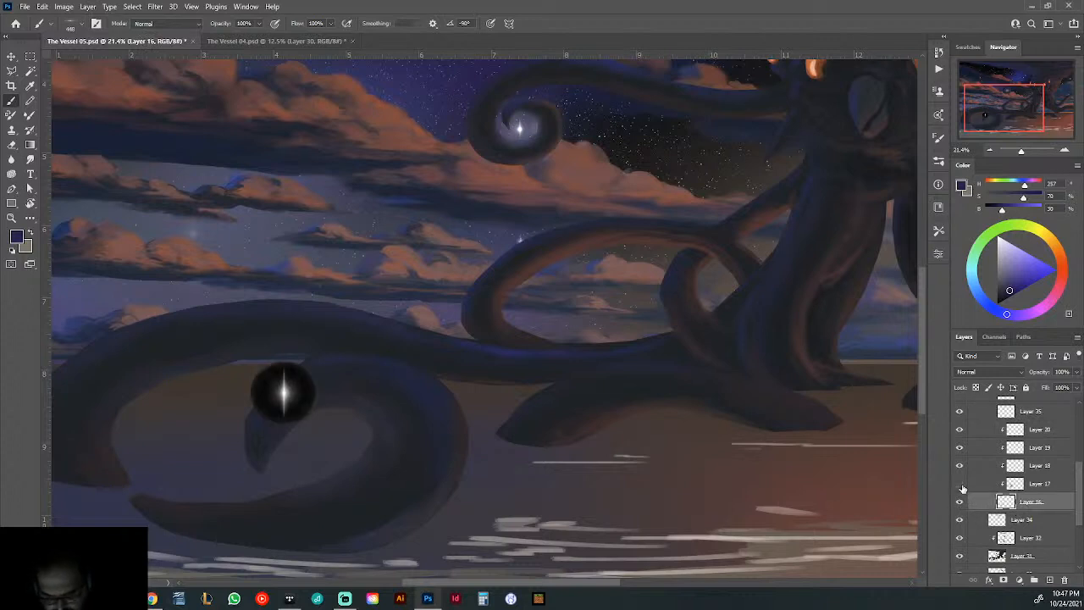
pyautogui.click(963, 488)
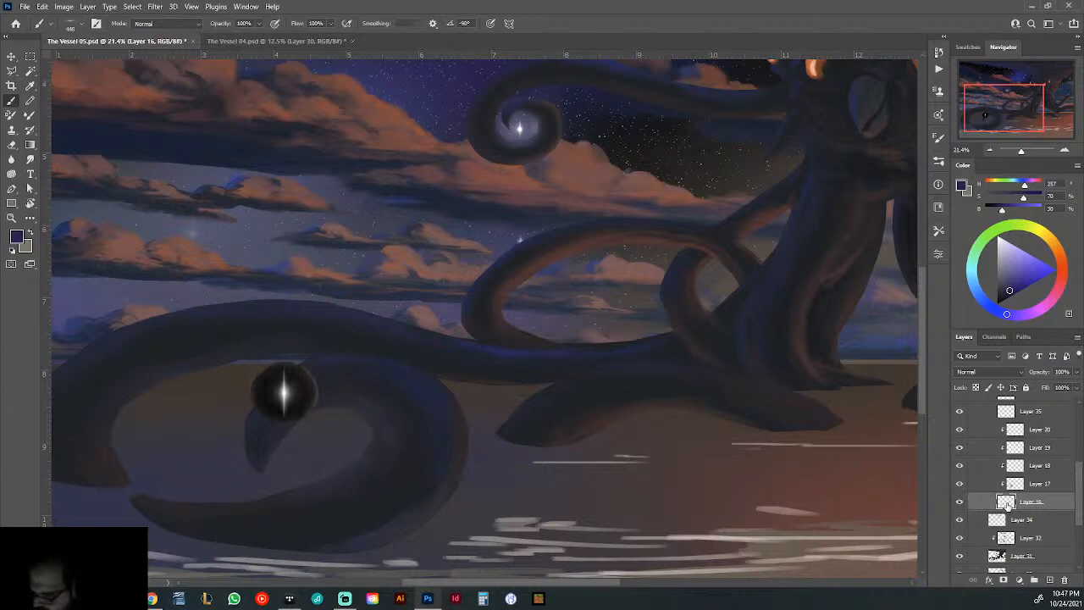
pyautogui.click(960, 484)
pyautogui.click(959, 484)
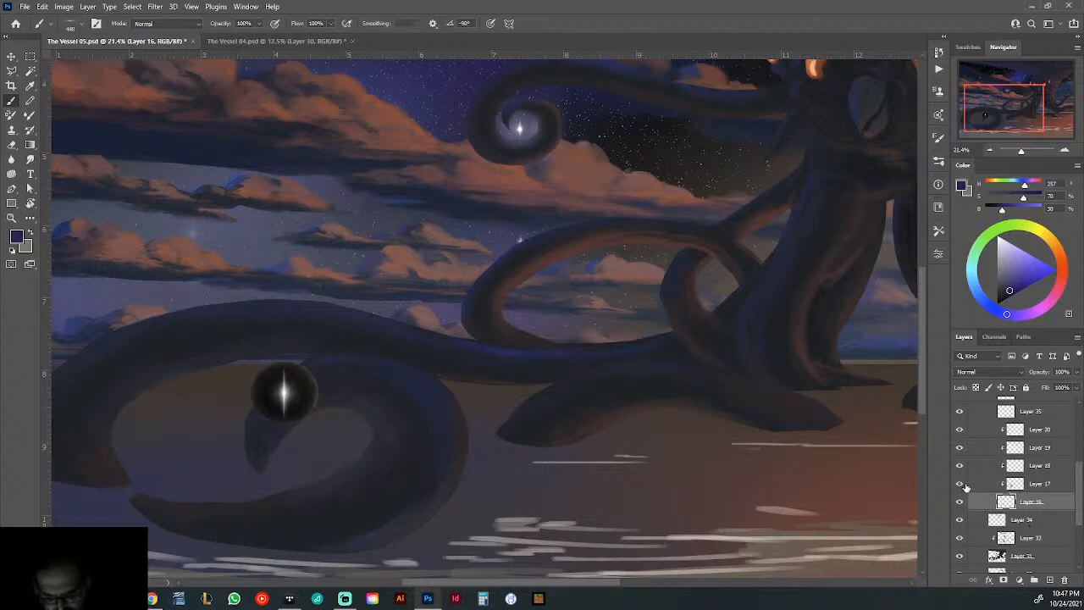
pyautogui.click(1051, 580)
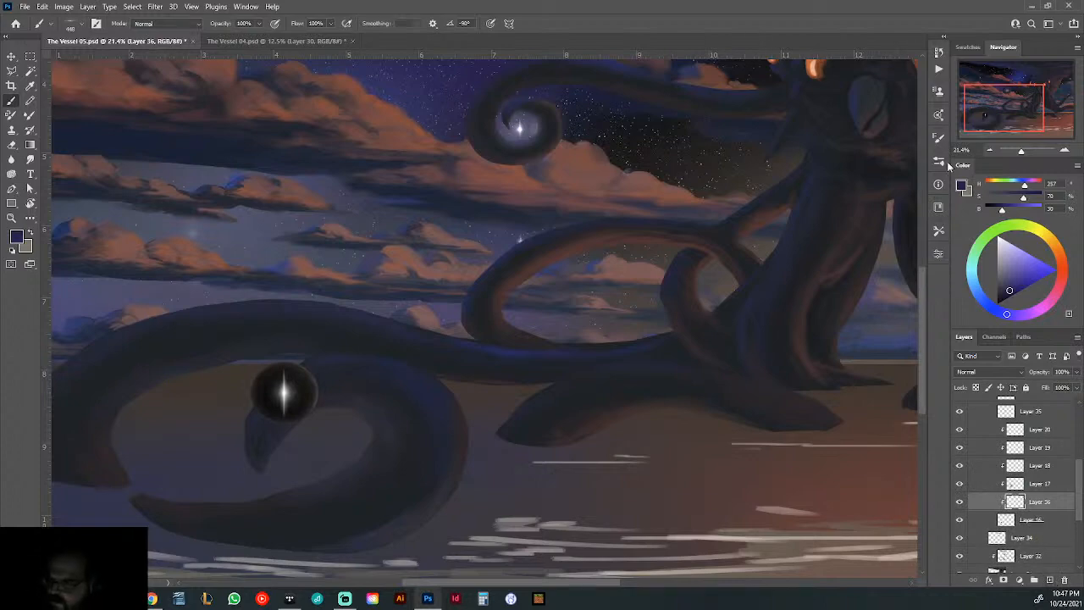
# - Choose the linda_fav 1 brush and paint a dark indigo tint over the orb on the new clipped layer
pyautogui.click(940, 161)
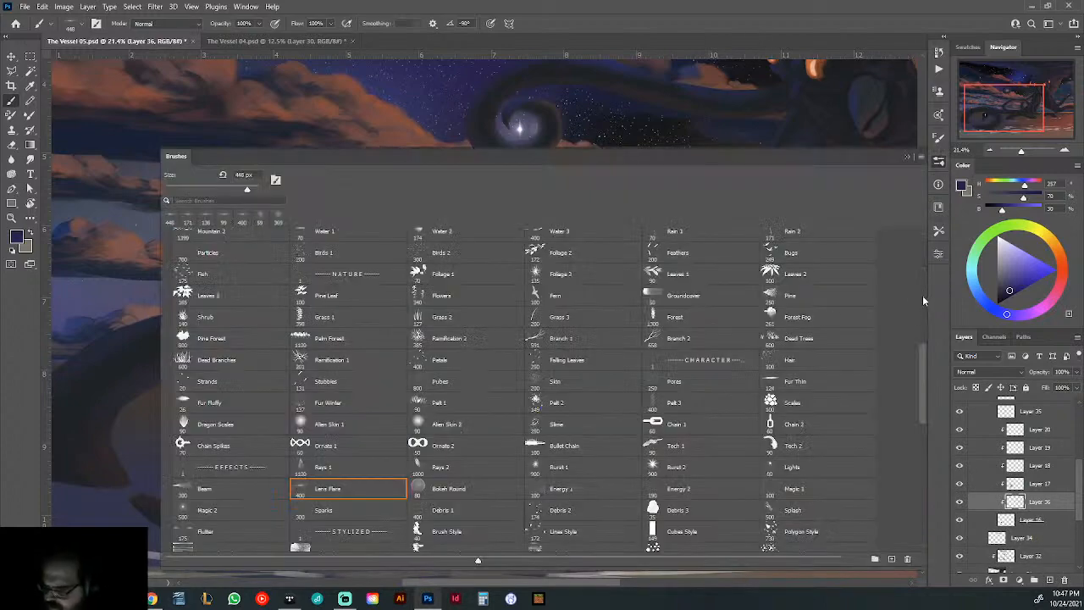
pyautogui.moveTo(923, 368); pyautogui.dragTo(906, 508)
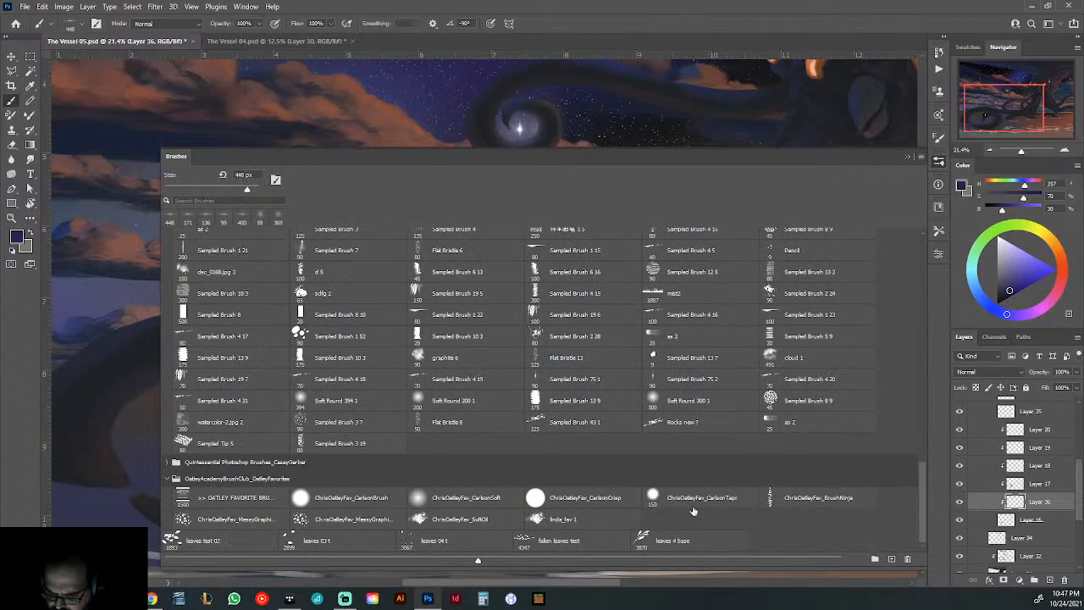
pyautogui.click(575, 519)
pyautogui.click(909, 157)
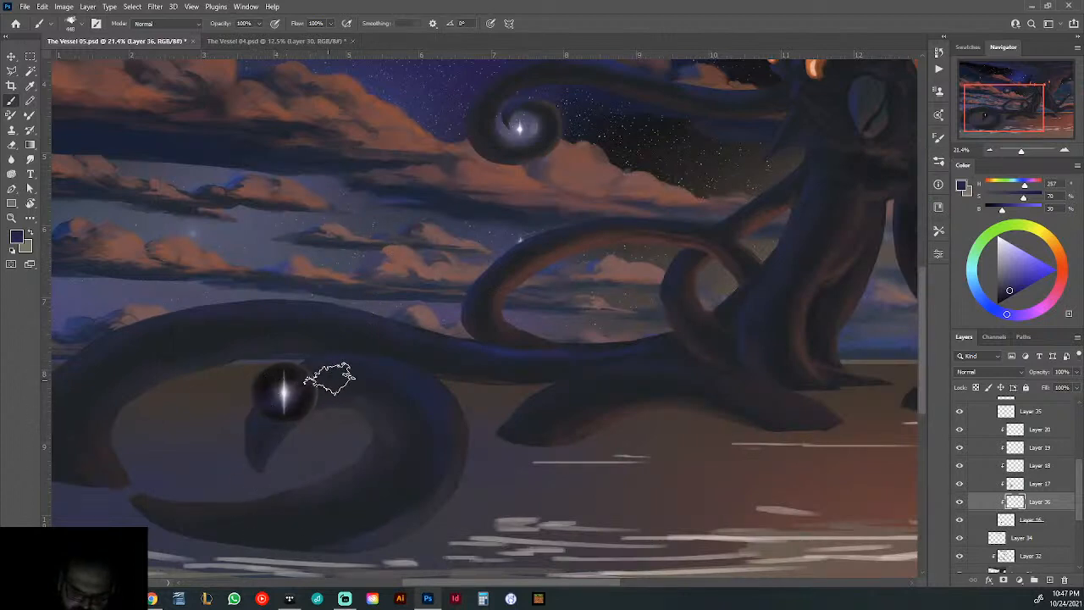
pyautogui.scroll(-3, 403, 388)
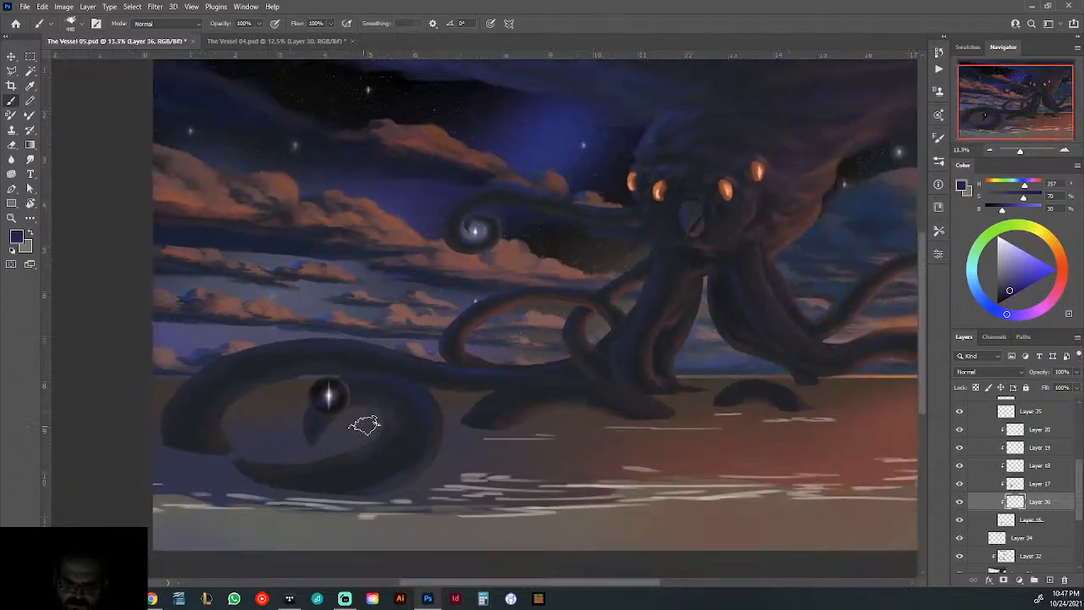
pyautogui.moveTo(414, 444)
pyautogui.mouseDown()
pyautogui.moveTo(395, 446)
pyautogui.moveTo(427, 445)
pyautogui.mouseUp()
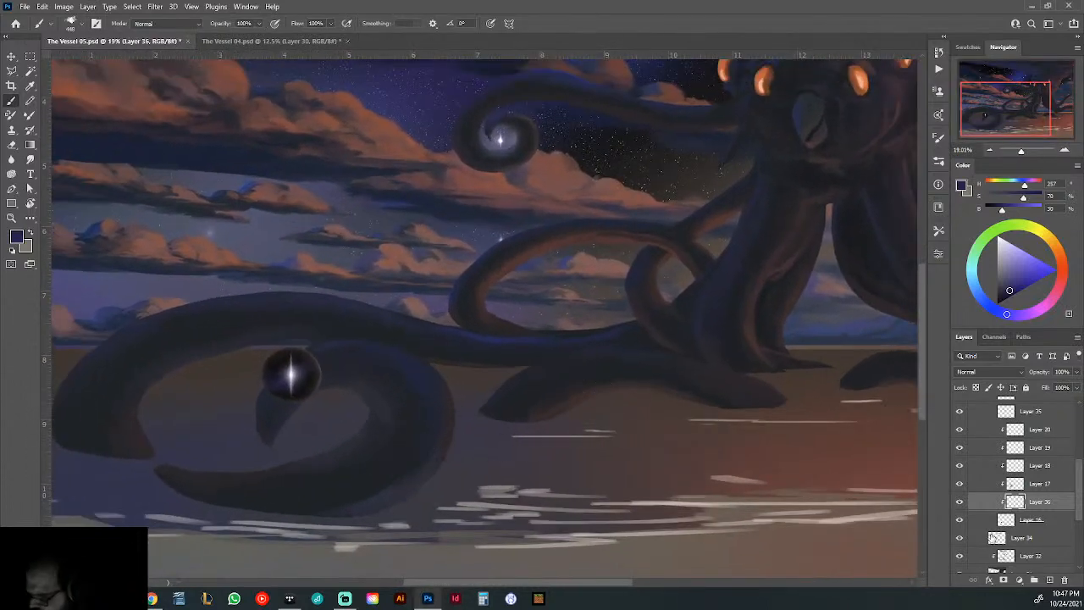
# - Check Layer 16 hidden and shown, and load its orb shape as a selection
pyautogui.click(960, 519)
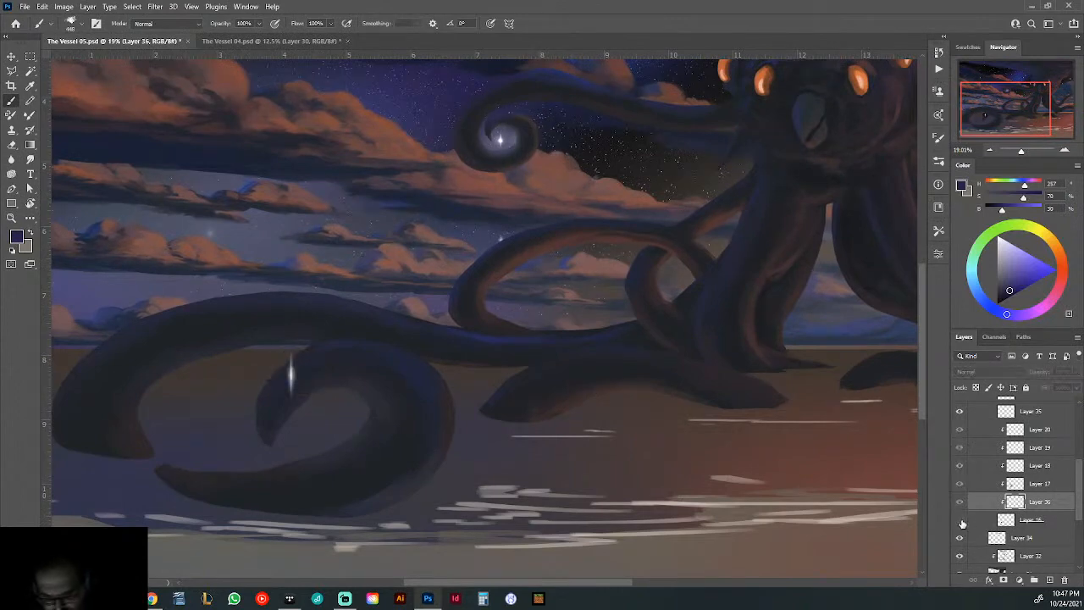
pyautogui.click(961, 520)
pyautogui.click(1001, 525)
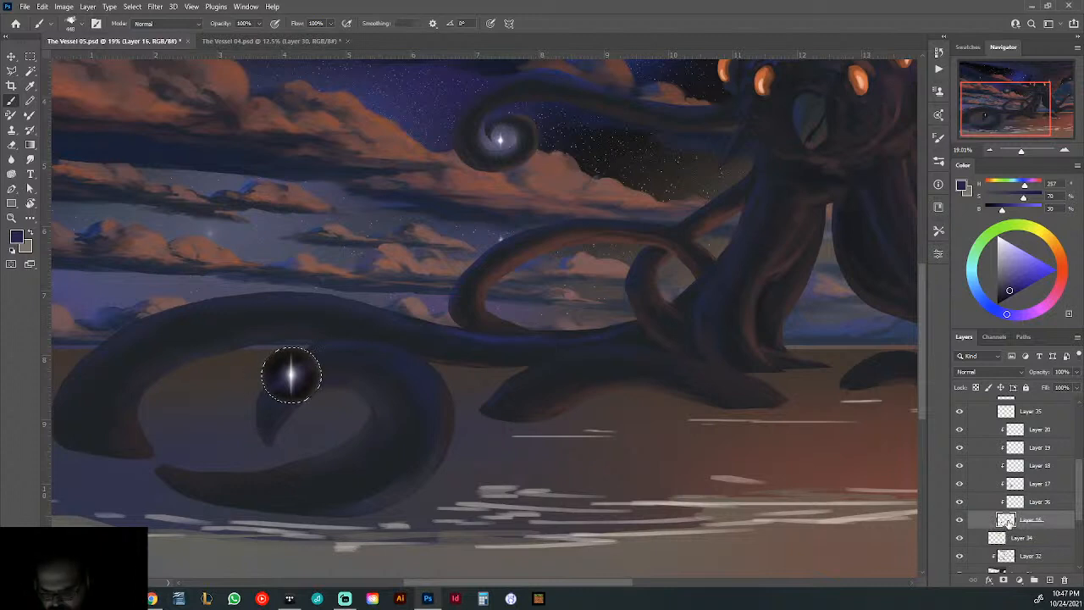
pyautogui.keyDown('ctrl'); pyautogui.click(1007, 522); pyautogui.keyUp('ctrl')
pyautogui.rightClick(1006, 520)
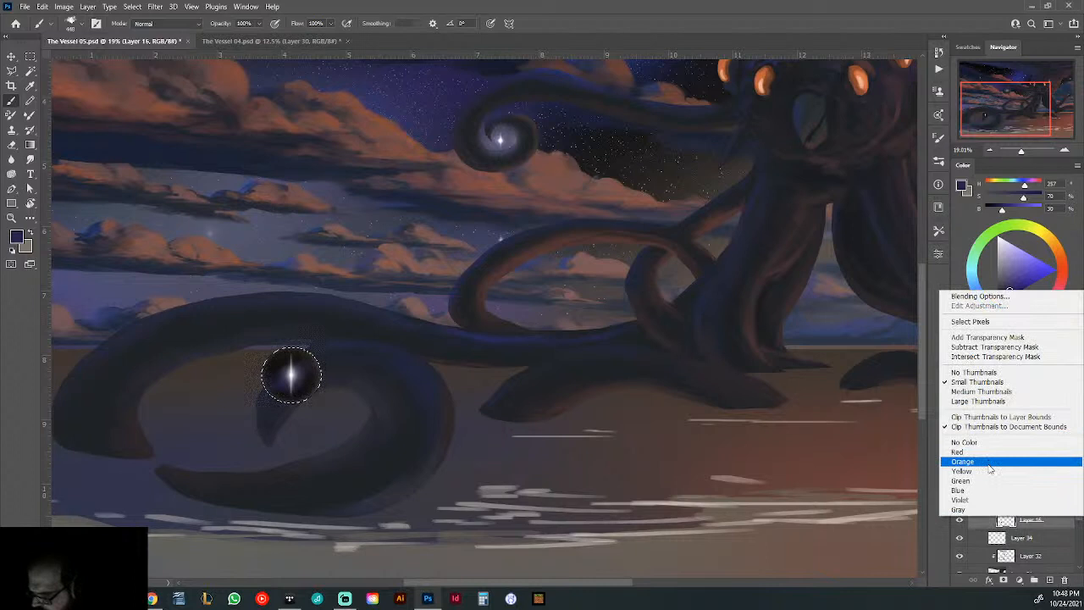
pyautogui.click(1015, 531)
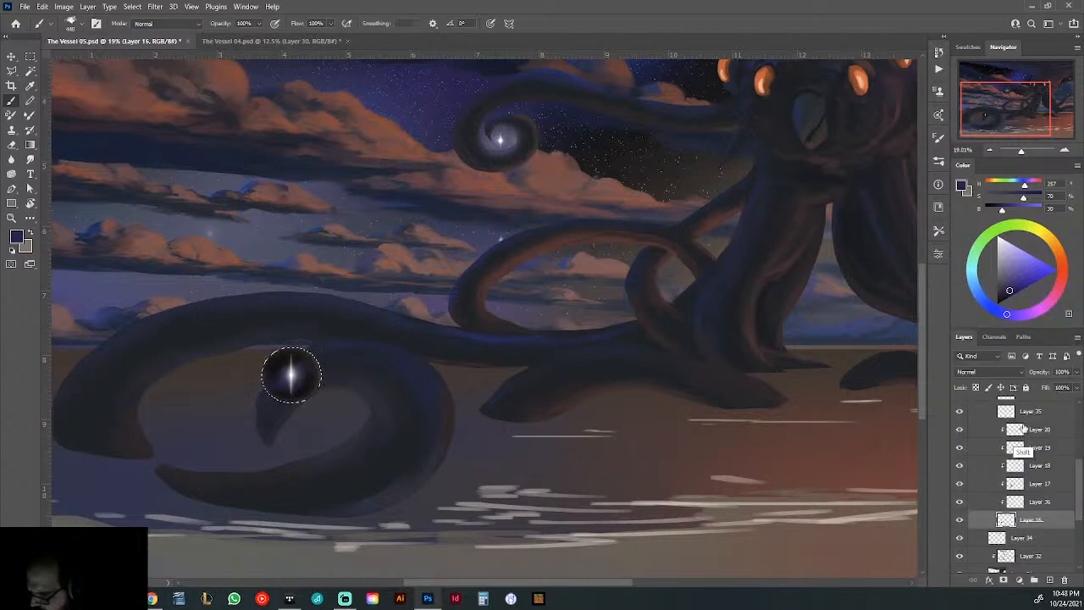
# - Group the orb layers from Layer 21 down to Layer 16 and mask the group to the orb-shaped selection
pyautogui.scroll(2, 1059, 482)
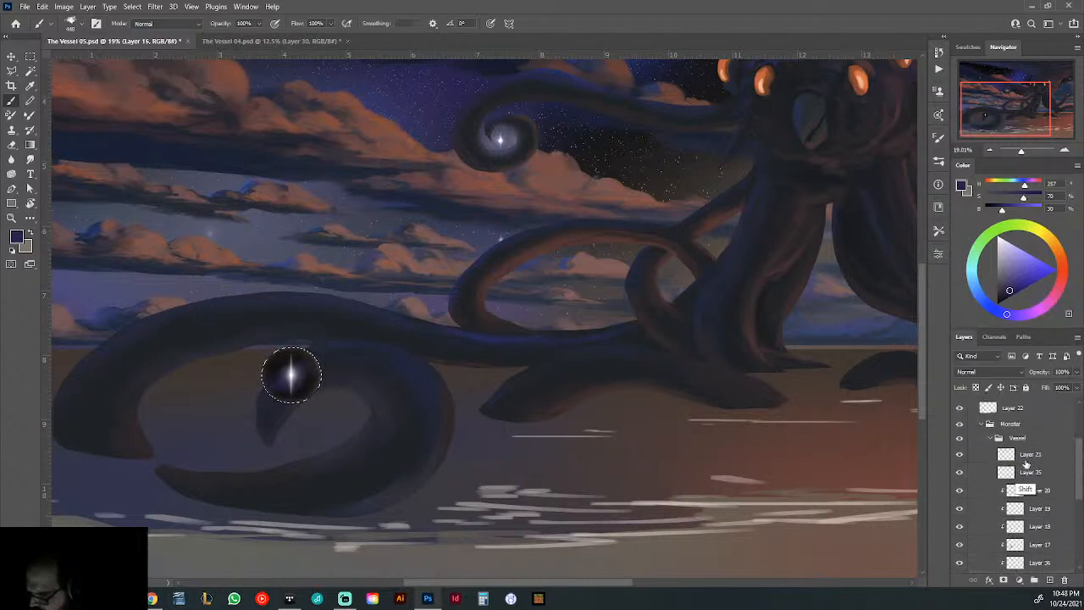
pyautogui.keyDown('shift'); pyautogui.click(1023, 458); pyautogui.keyUp('shift')
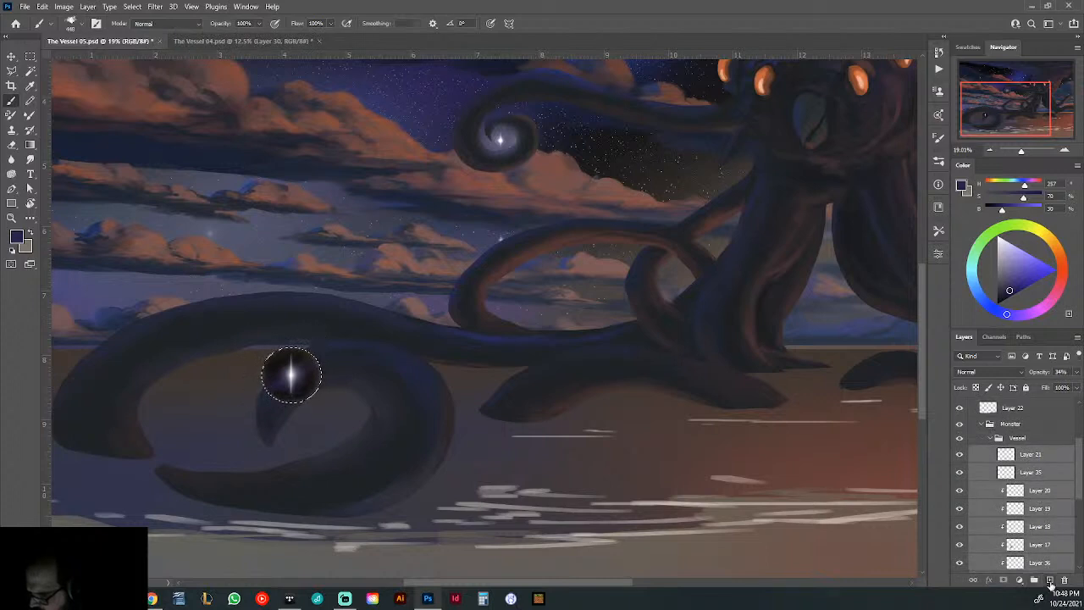
pyautogui.click(1034, 582)
pyautogui.keyDown('alt'); pyautogui.click(1004, 580); pyautogui.keyUp('alt')
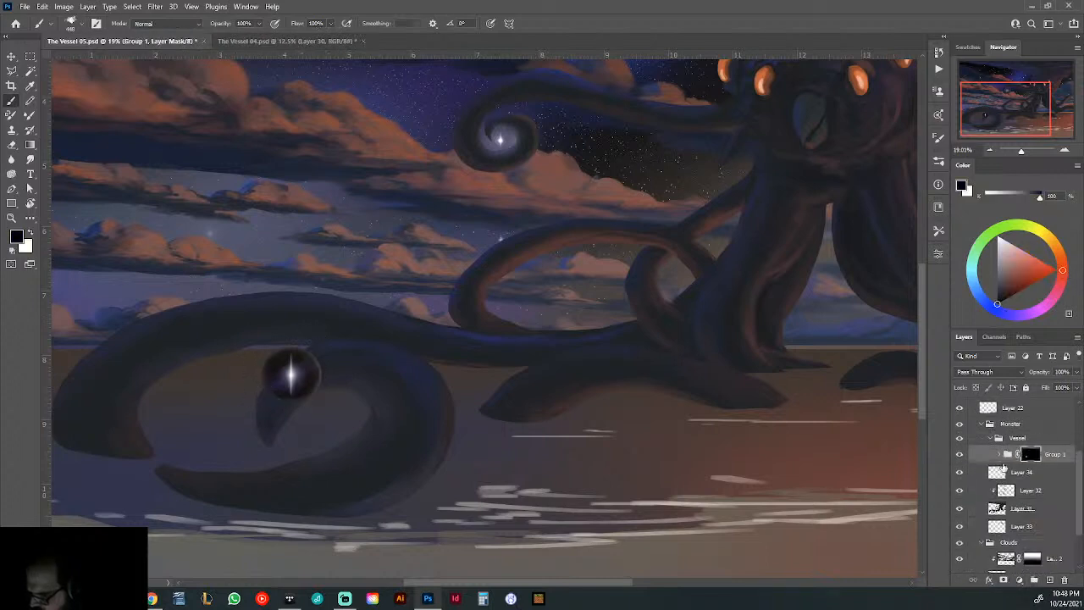
# - Expand the masked group and release Layers 20, 19, 18, 17 and 36 from their clipping to Layer 16
pyautogui.click(999, 456)
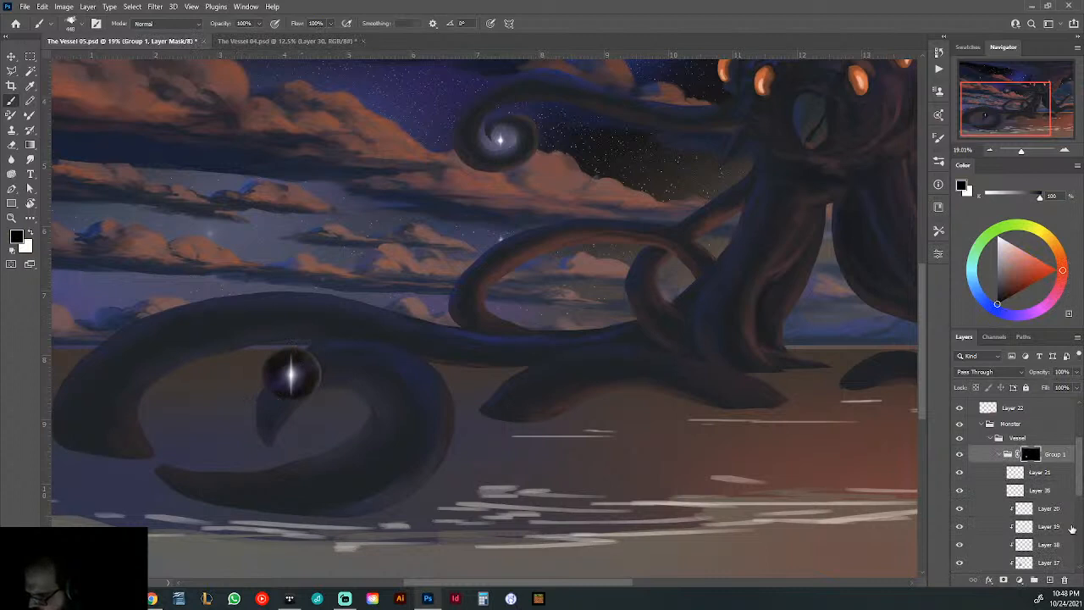
pyautogui.scroll(-3, 1081, 490)
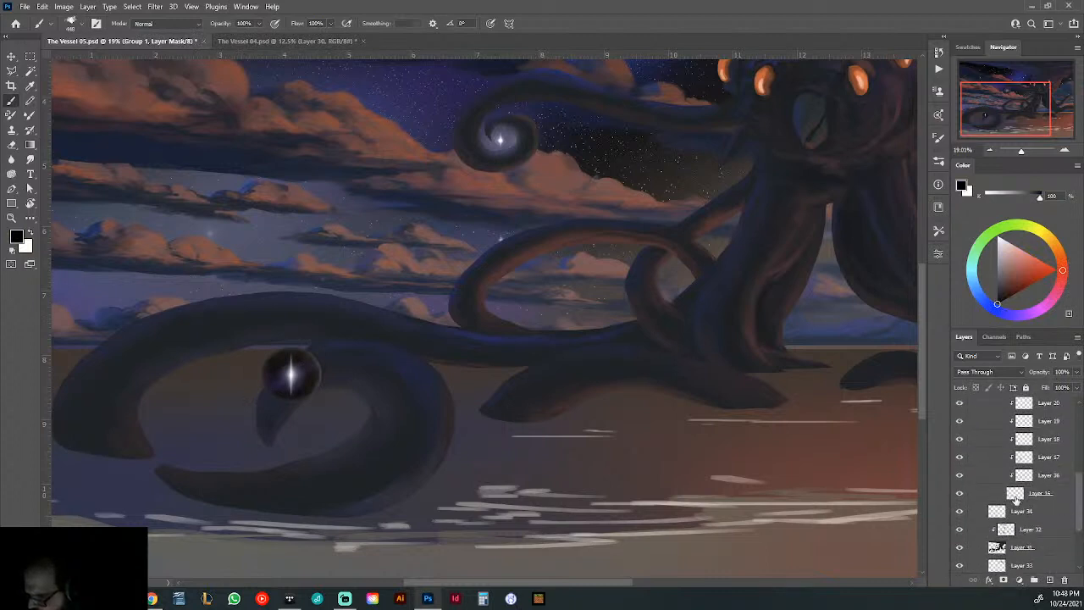
pyautogui.click(1017, 498)
pyautogui.moveTo(1018, 499)
pyautogui.mouseDown()
pyautogui.moveTo(1021, 508)
pyautogui.moveTo(1006, 486)
pyautogui.mouseUp()
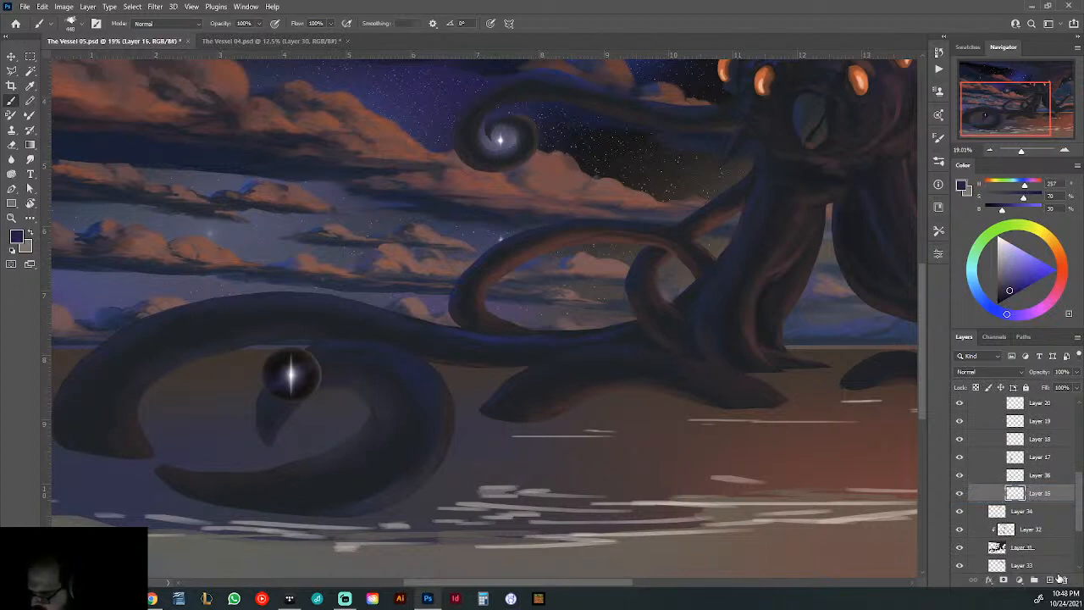
# - Compare the orb in the whole painting with Layer 16 hidden and shown
pyautogui.click(960, 494)
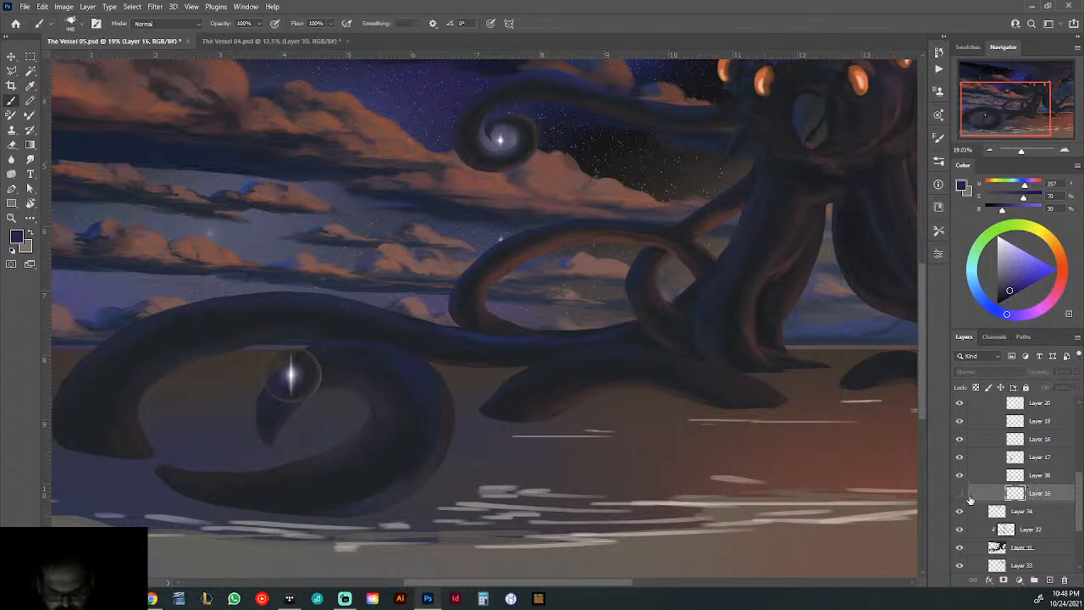
pyautogui.moveTo(689, 425); pyautogui.dragTo(633, 437)
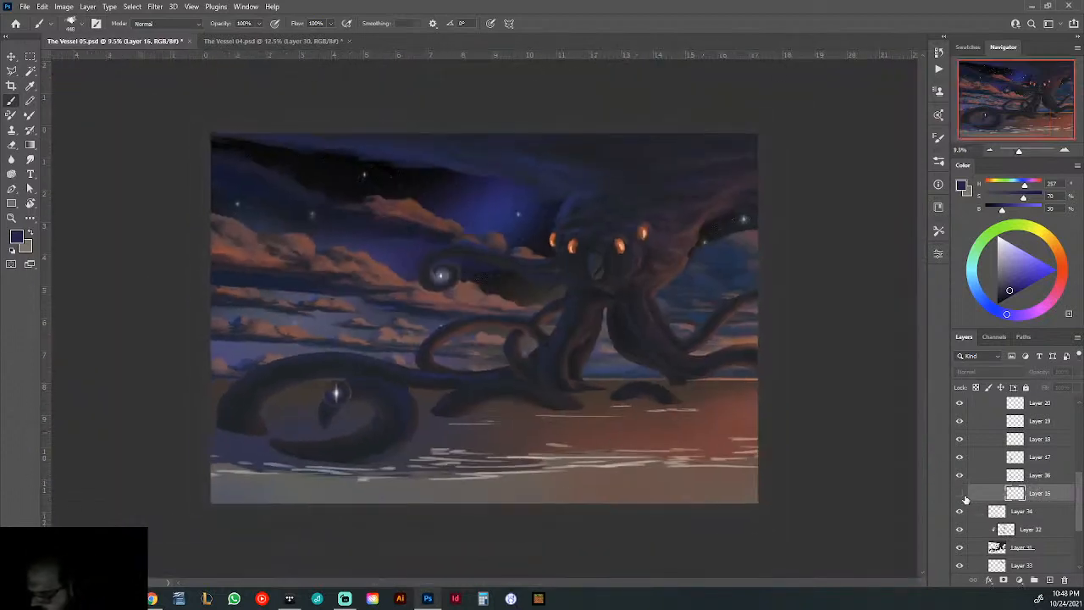
pyautogui.click(961, 494)
# - Try tinting the orb purple on Layer 16, and undo the tint
pyautogui.moveTo(354, 423); pyautogui.dragTo(426, 455)
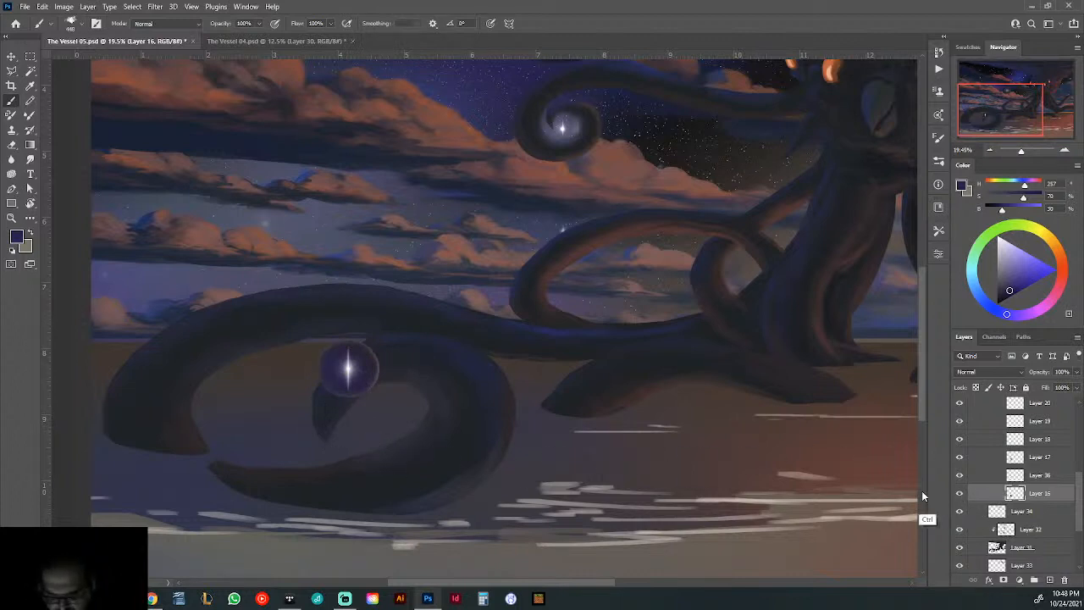
pyautogui.hotkey('ctrl', 'z')
pyautogui.hotkey('ctrl', 'z')
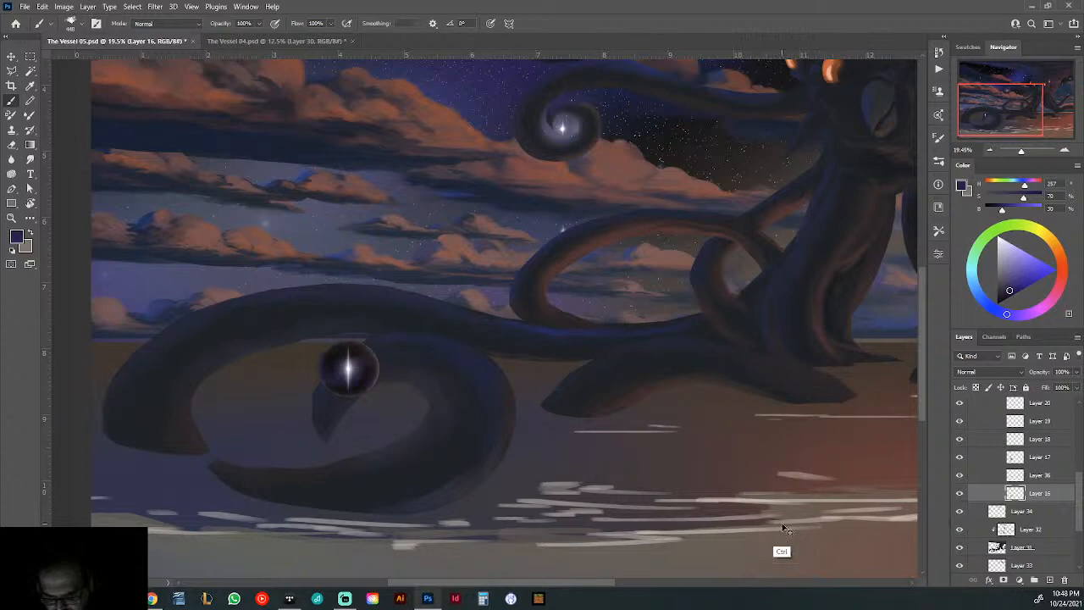
# - Add a layer mask to Layer 16 and paint black on it to thin out the orb's dark fill
pyautogui.click(1002, 581)
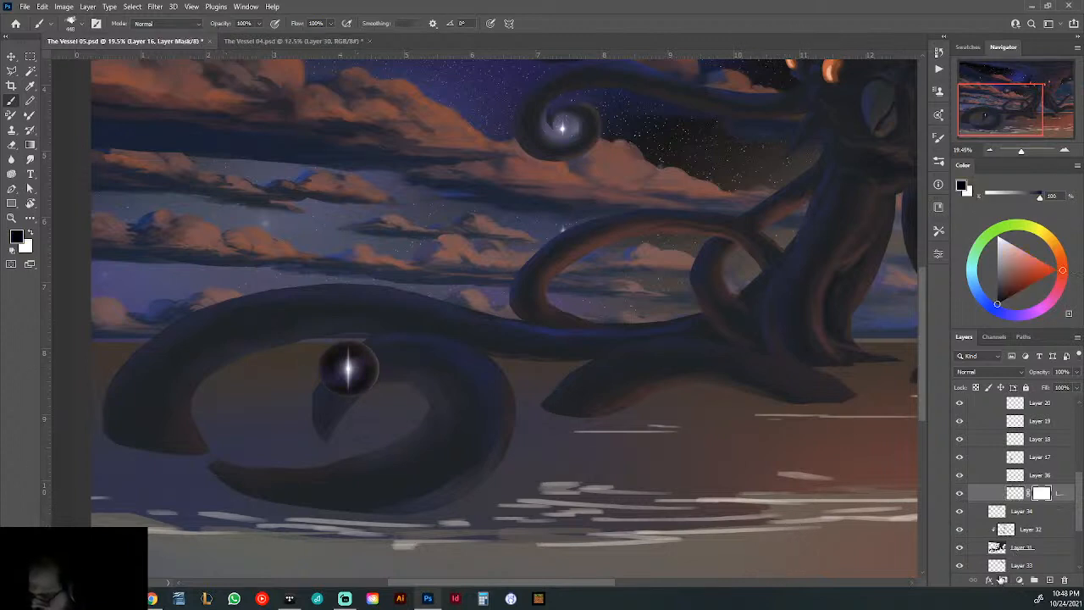
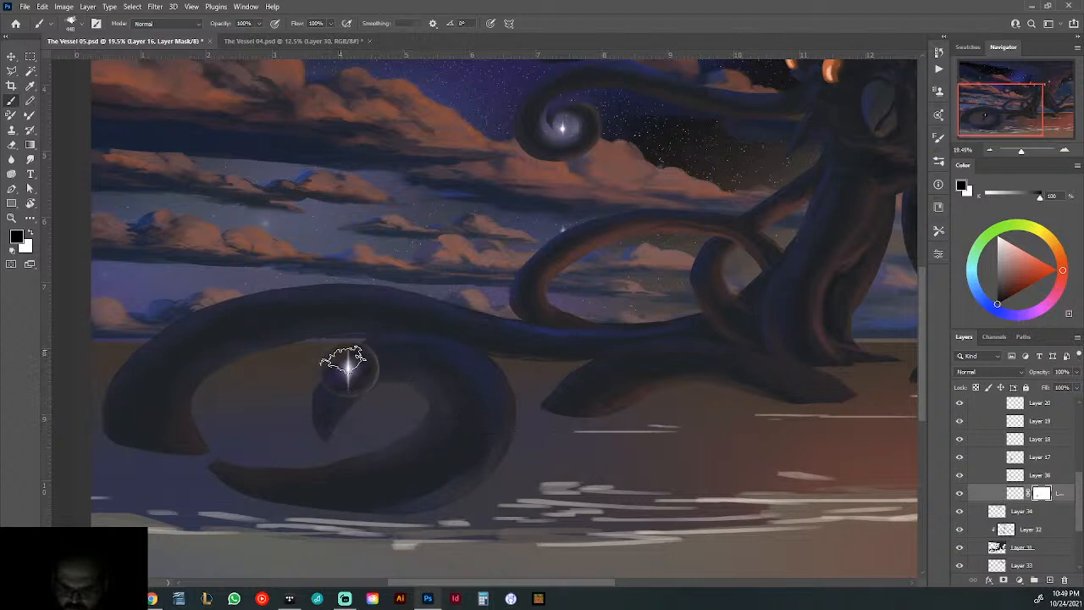
pyautogui.moveTo(612, 444); pyautogui.dragTo(548, 455)
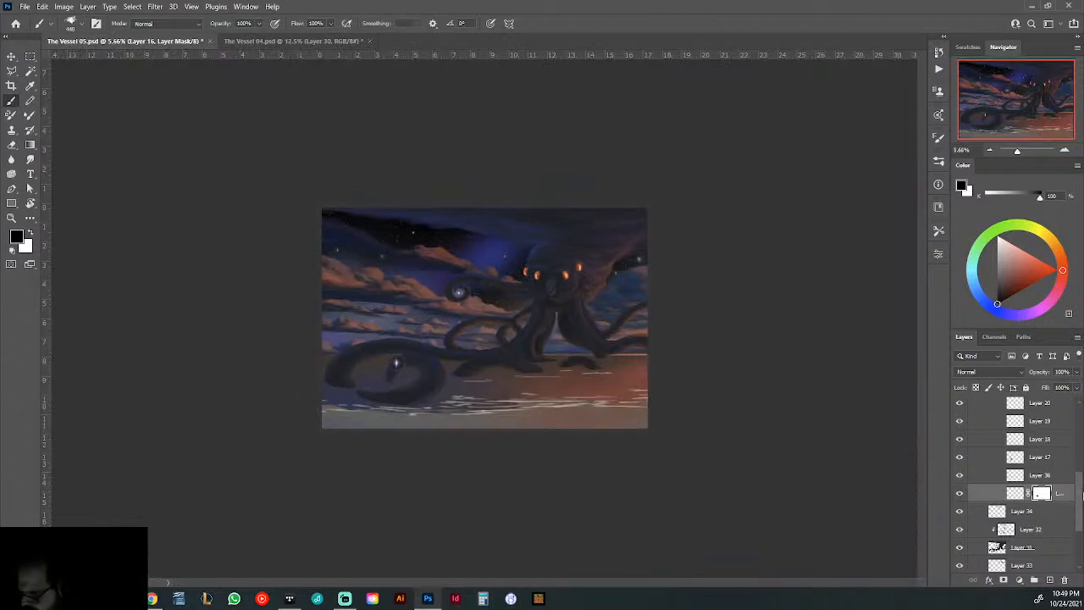
pyautogui.click(964, 407)
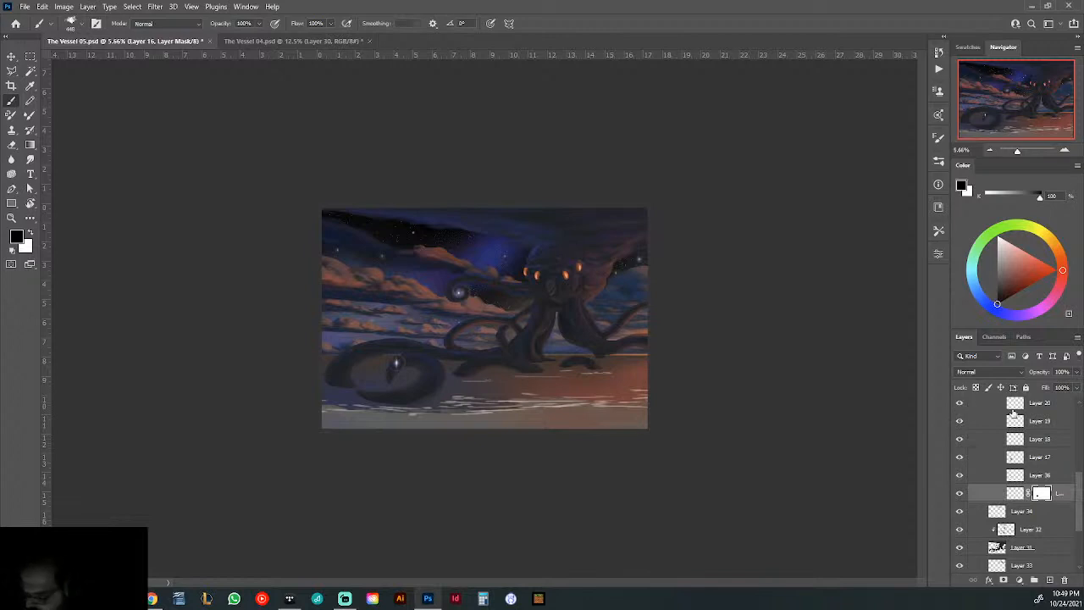
# - Try adding a layer mask to Layer 20
pyautogui.click(1017, 406)
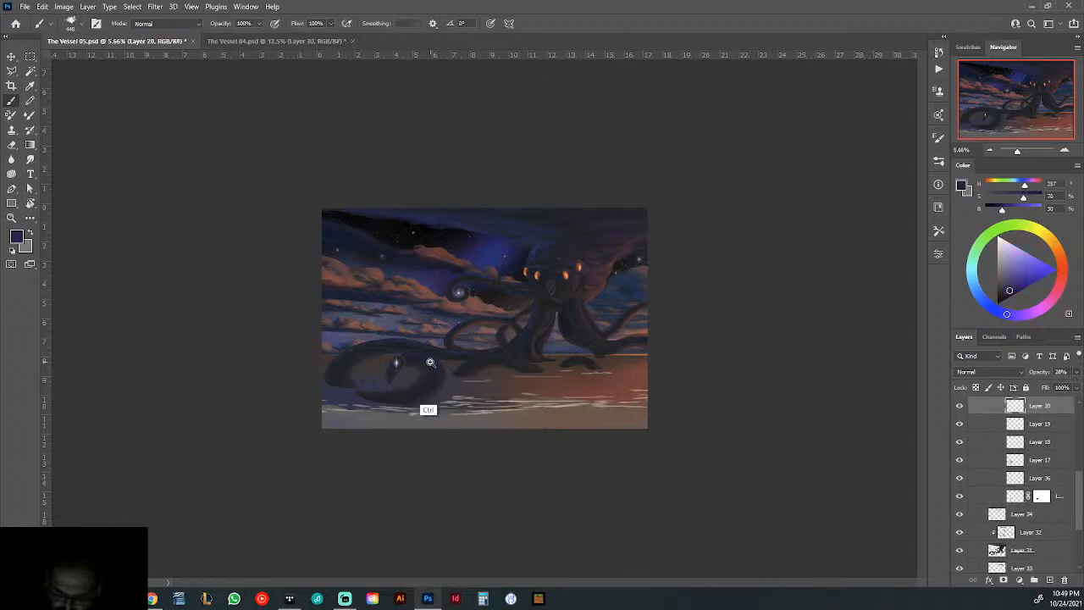
pyautogui.scroll(3, 394, 373)
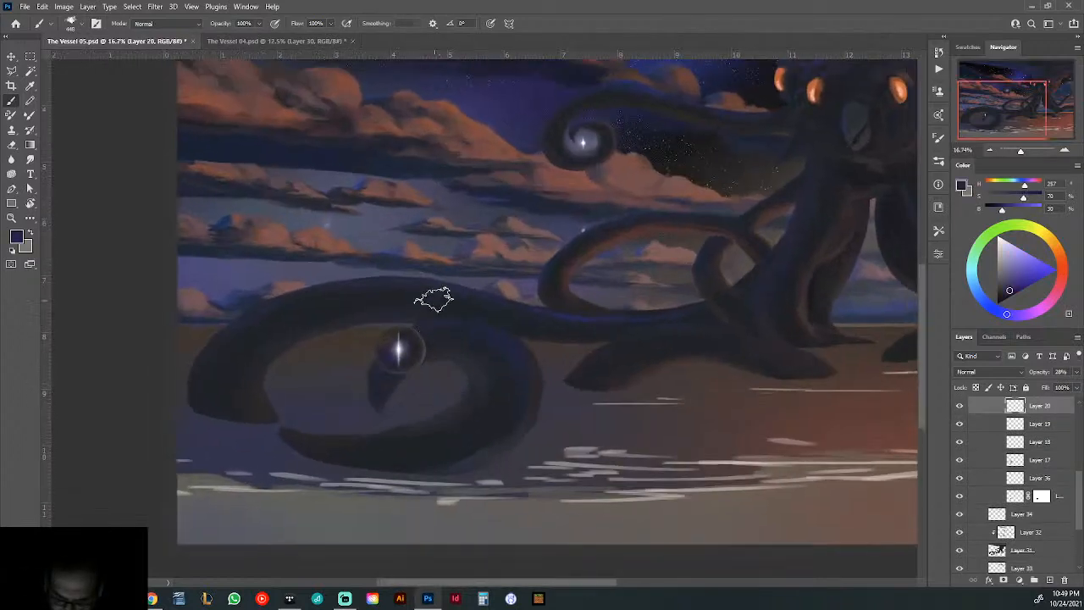
pyautogui.click(1005, 582)
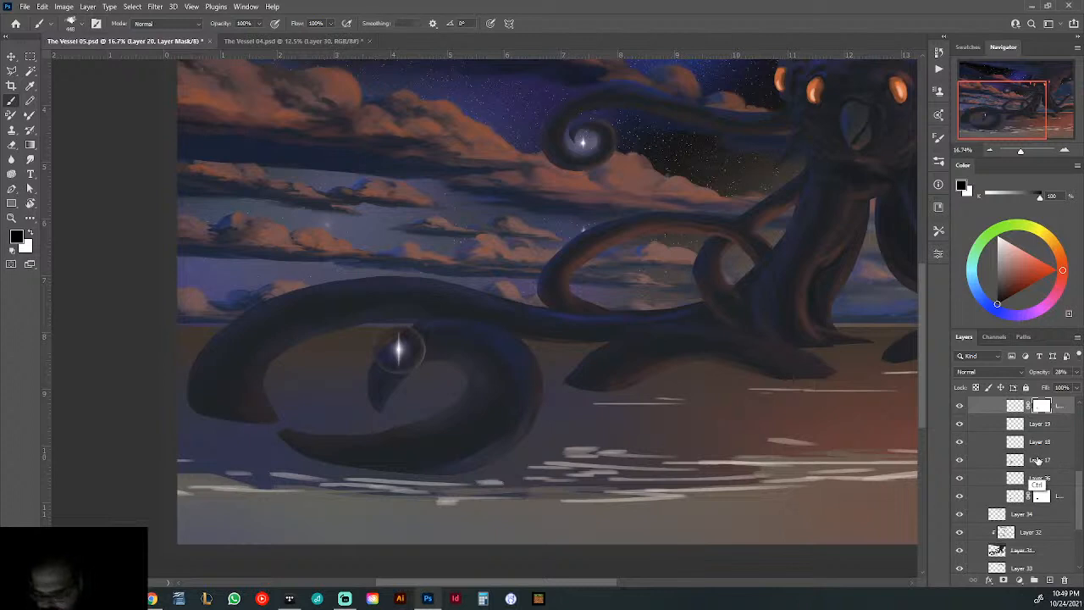
# - Add a layer mask to the Vessel group and delete the mask on Layer 20
pyautogui.scroll(3, 1050, 442)
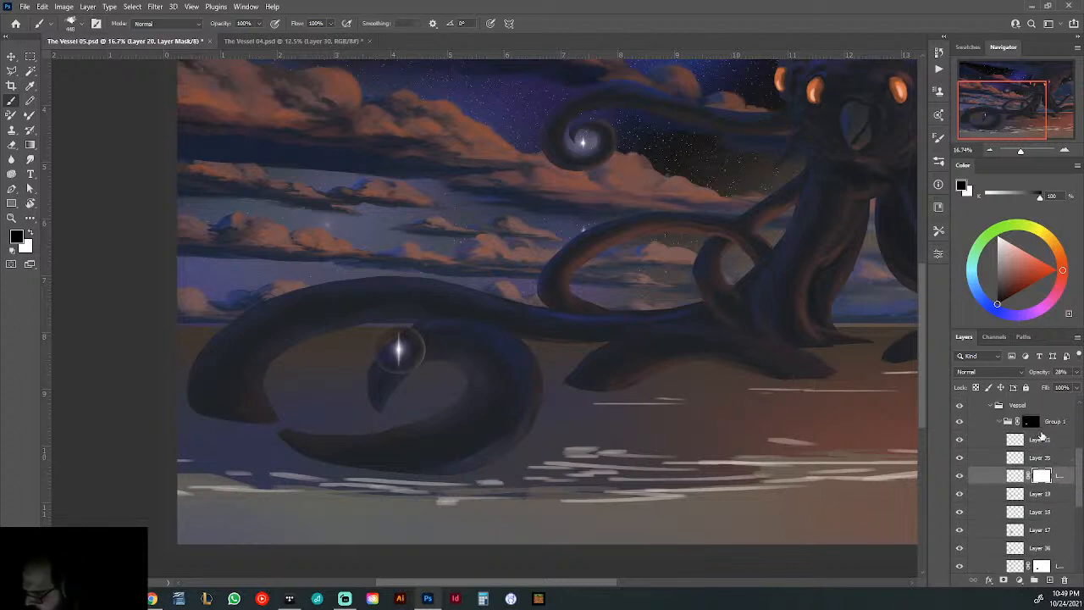
pyautogui.click(1021, 414)
pyautogui.click(1004, 581)
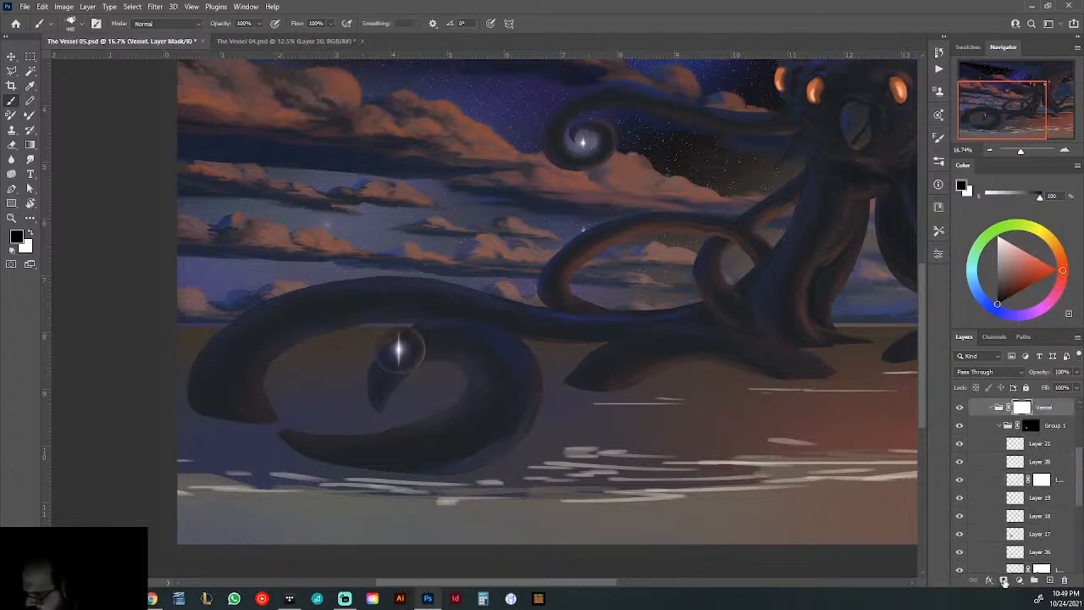
pyautogui.rightClick(1039, 482)
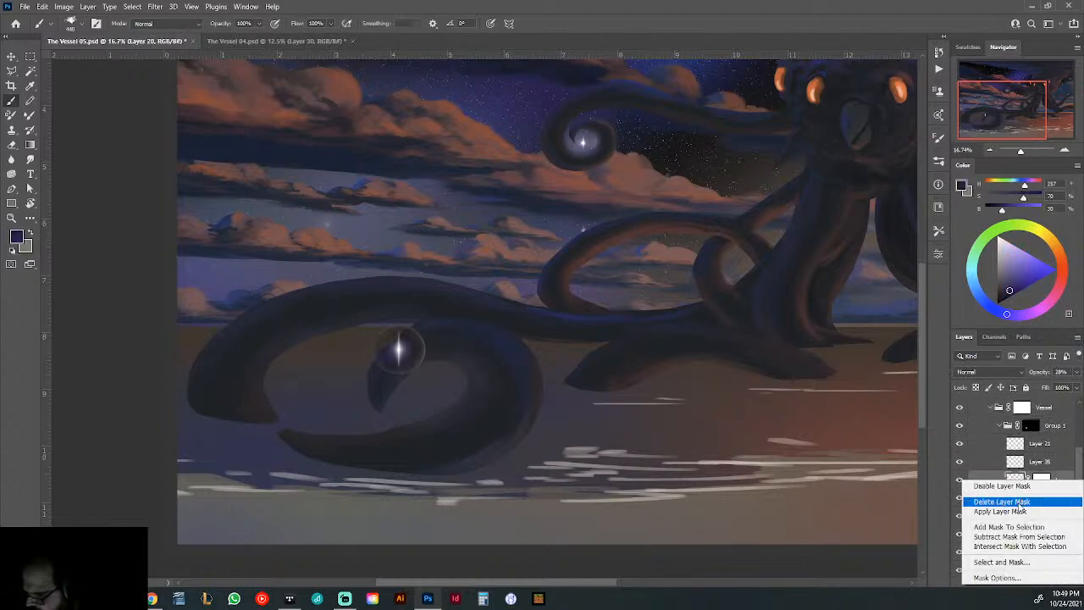
pyautogui.click(1011, 499)
# - Set the brush size to 193 px and paint black on the Vessel group's mask to soften the orb's edge
pyautogui.click(1033, 417)
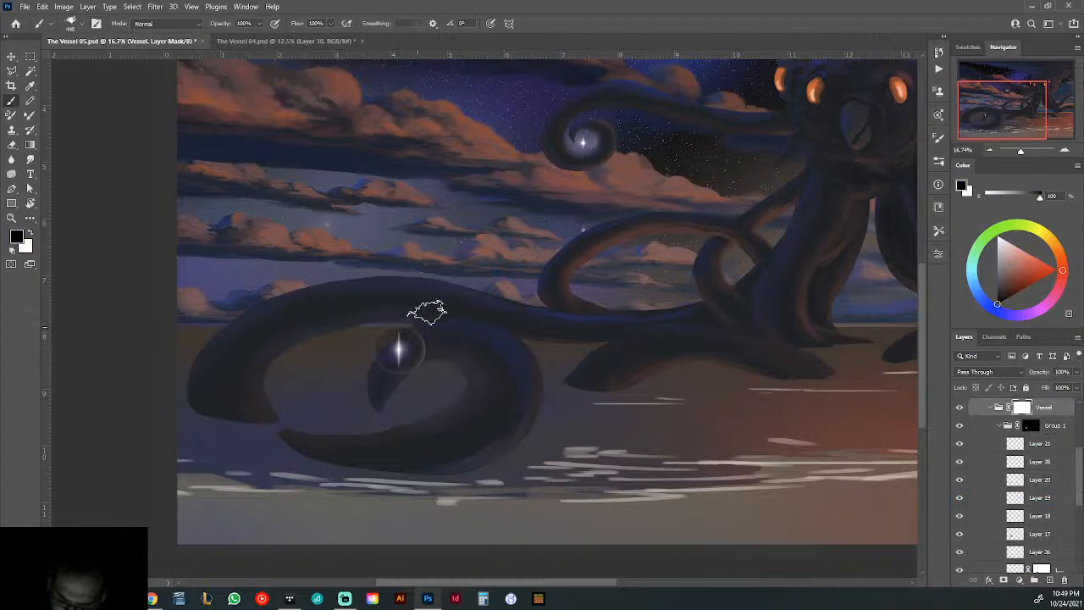
pyautogui.rightClick(517, 271)
pyautogui.press('Return')
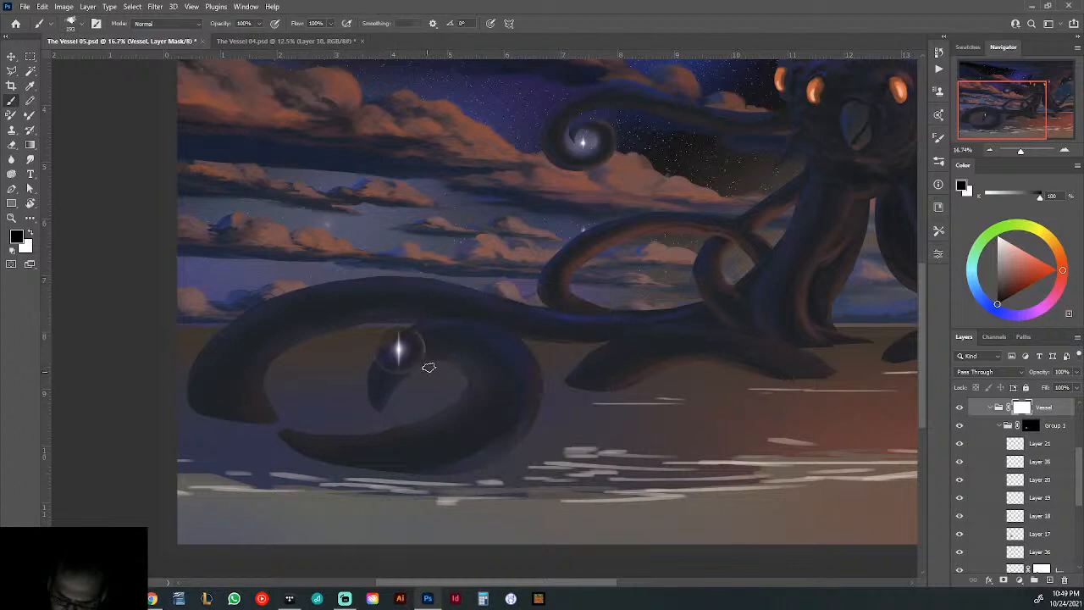
pyautogui.moveTo(596, 401)
pyautogui.mouseDown()
pyautogui.moveTo(557, 381)
pyautogui.moveTo(537, 405)
pyautogui.mouseUp()
pyautogui.moveTo(429, 353); pyautogui.dragTo(482, 370)
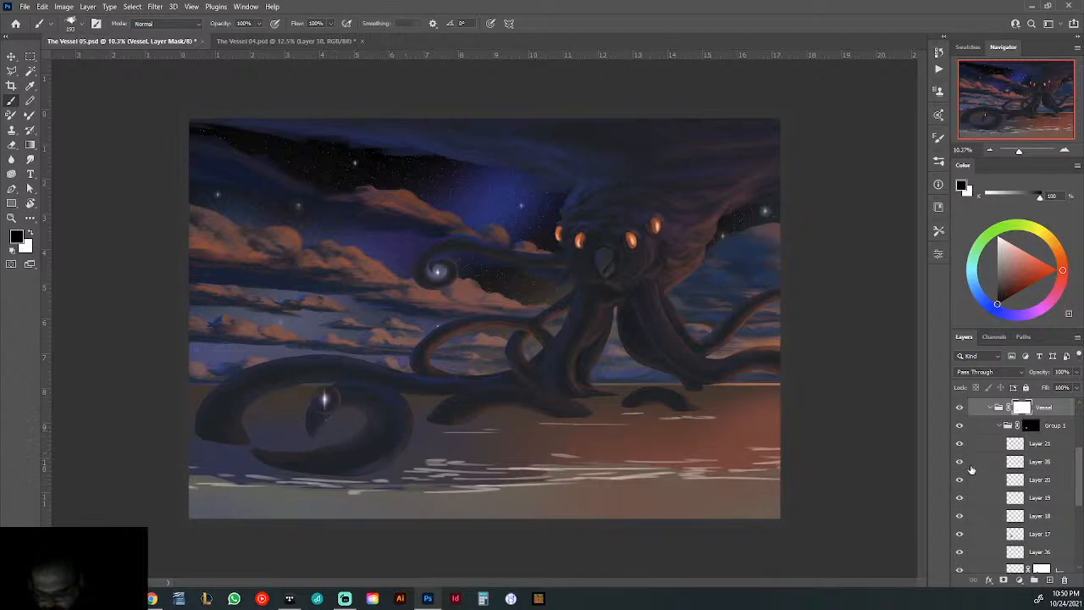
# - Create a new layer and place it above Group 1 inside the Vessel group
pyautogui.click(1011, 428)
pyautogui.click(1042, 578)
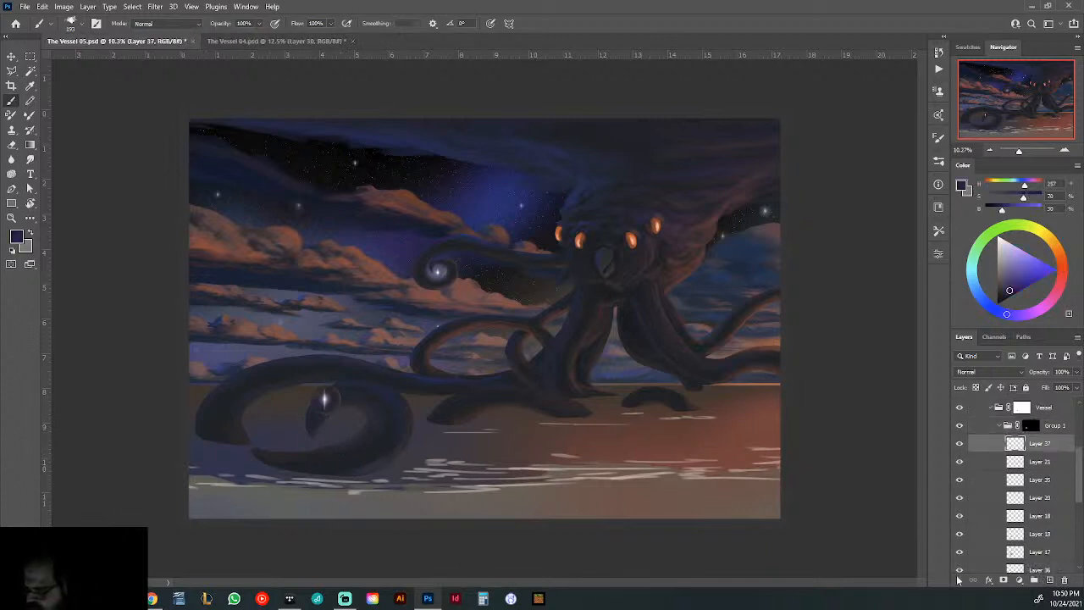
pyautogui.moveTo(1032, 437); pyautogui.dragTo(1028, 420)
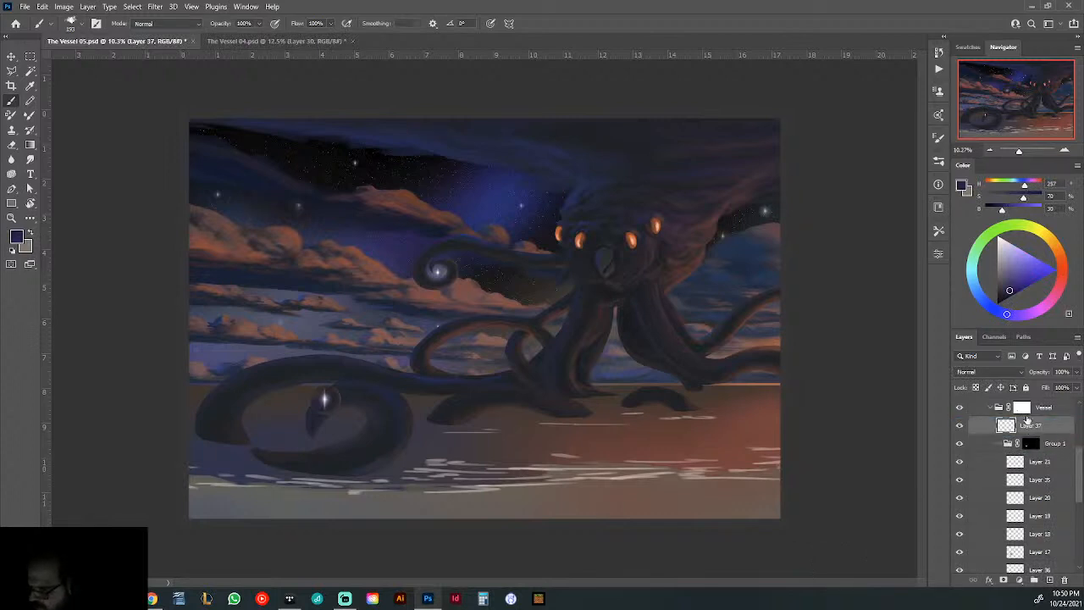
# - Switch to the recently used narrow flare brush and set its size to 600 px
pyautogui.moveTo(321, 415); pyautogui.dragTo(407, 445)
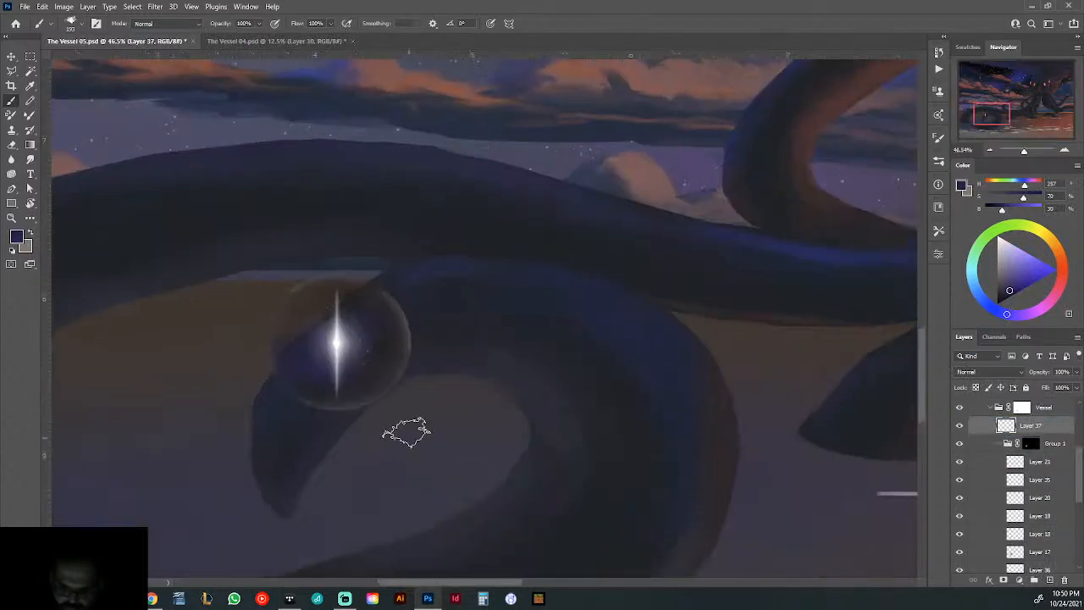
pyautogui.click(939, 161)
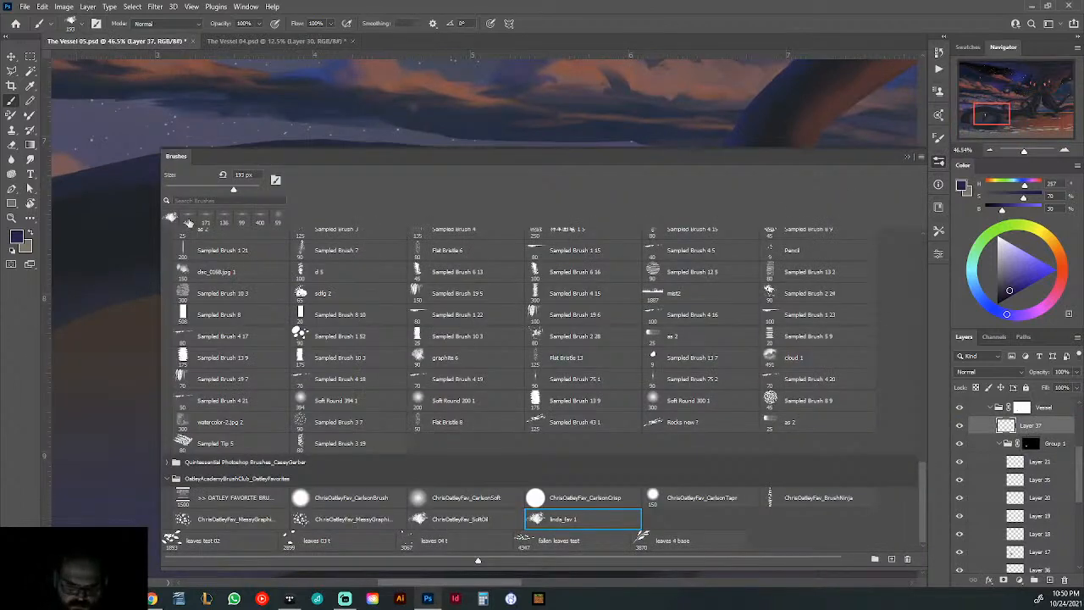
pyautogui.click(188, 219)
pyautogui.click(914, 161)
pyautogui.rightClick(365, 316)
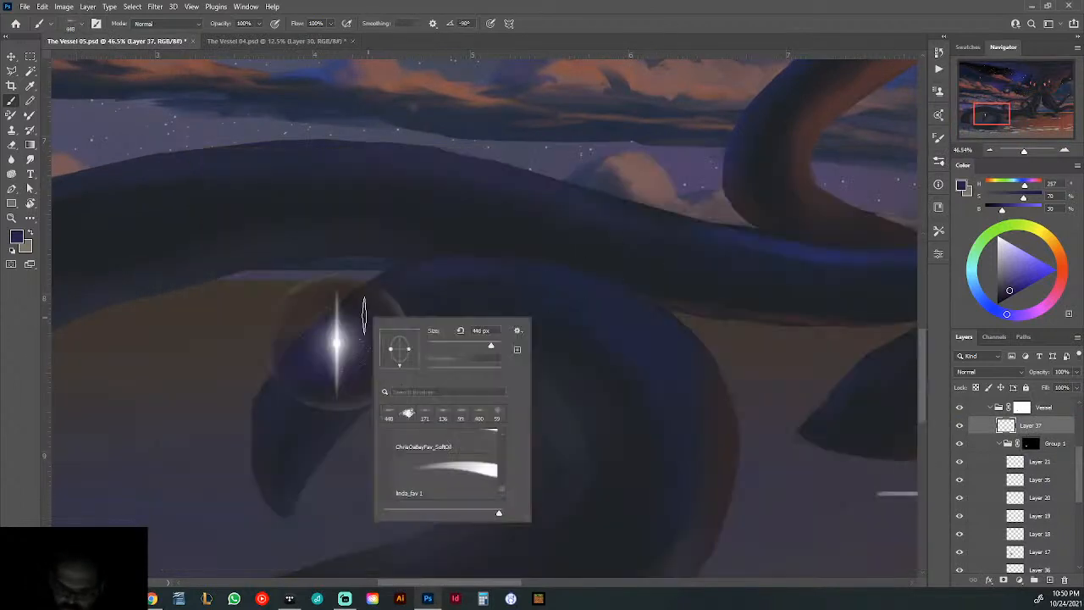
pyautogui.click(492, 344)
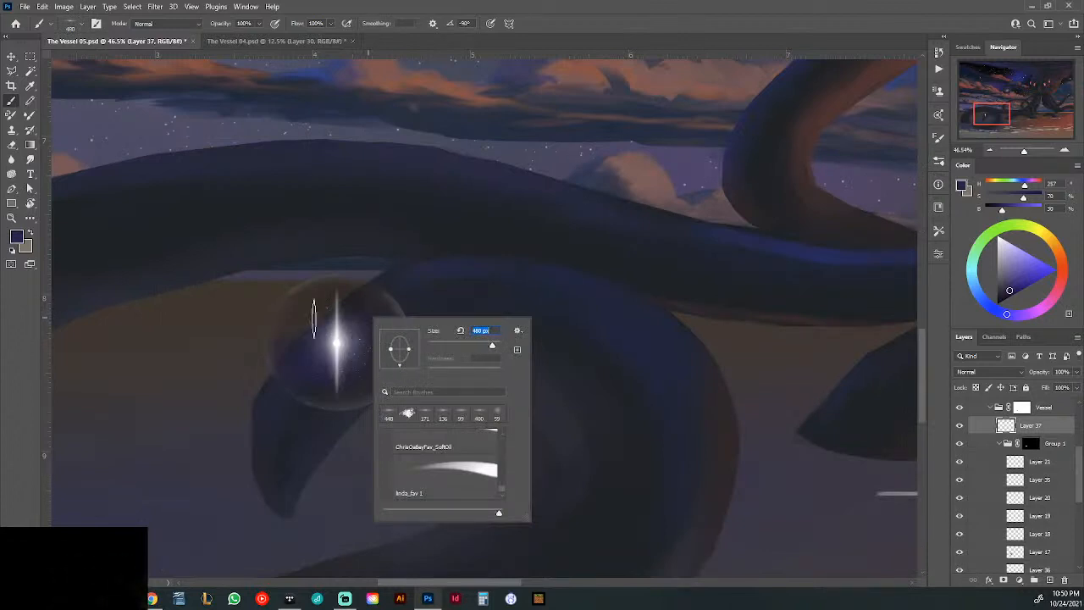
pyautogui.write('600')
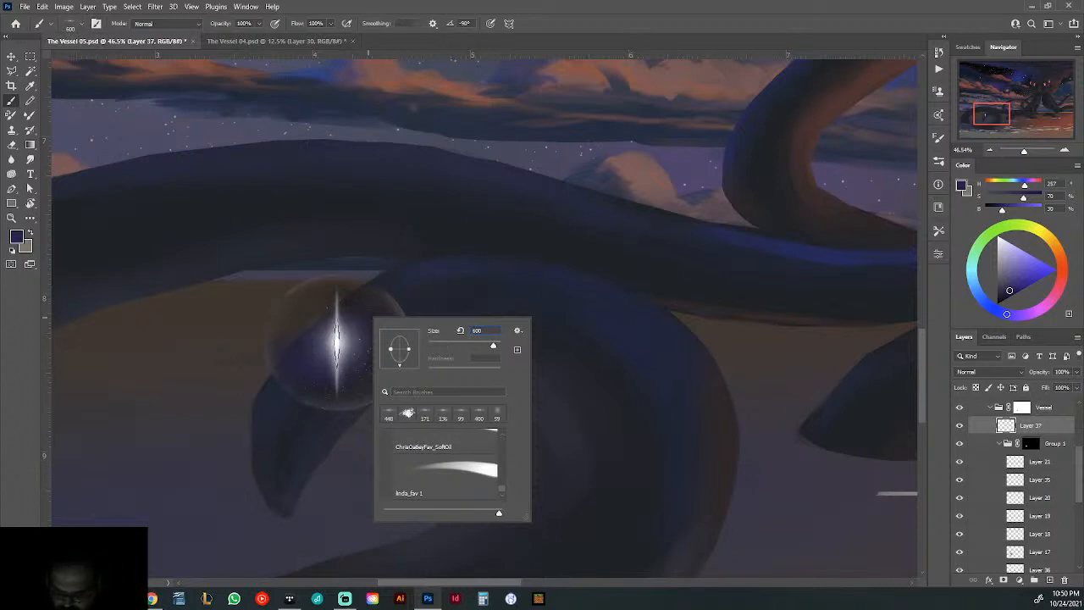
pyautogui.press('Return')
# - Set the foreground colour to white and stamp vertical flares over the orb's bright centre on Layer 37
pyautogui.click(12, 252)
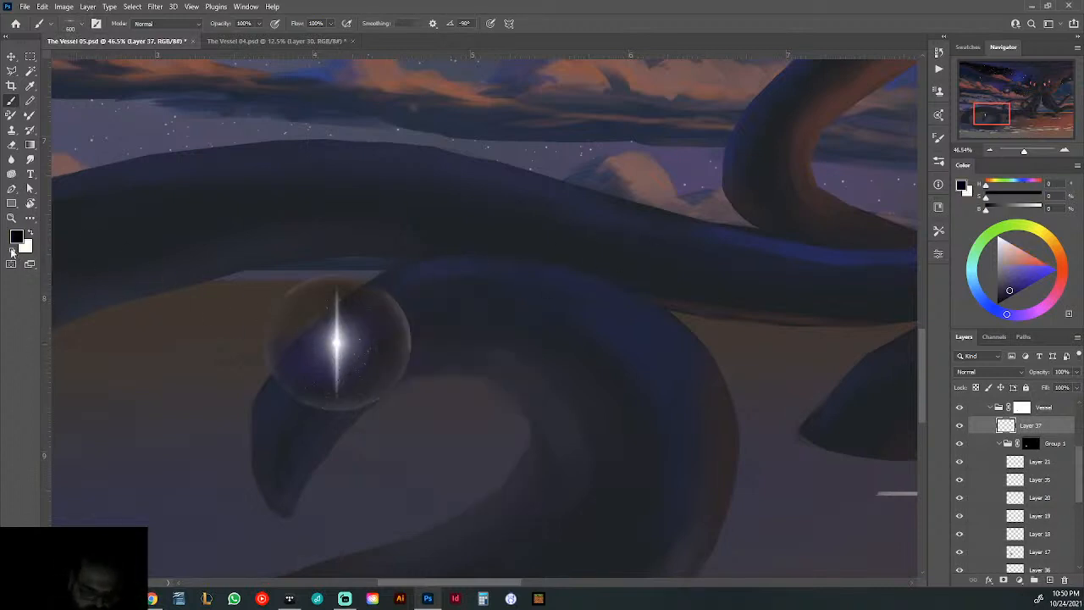
pyautogui.click(31, 234)
pyautogui.click(337, 343)
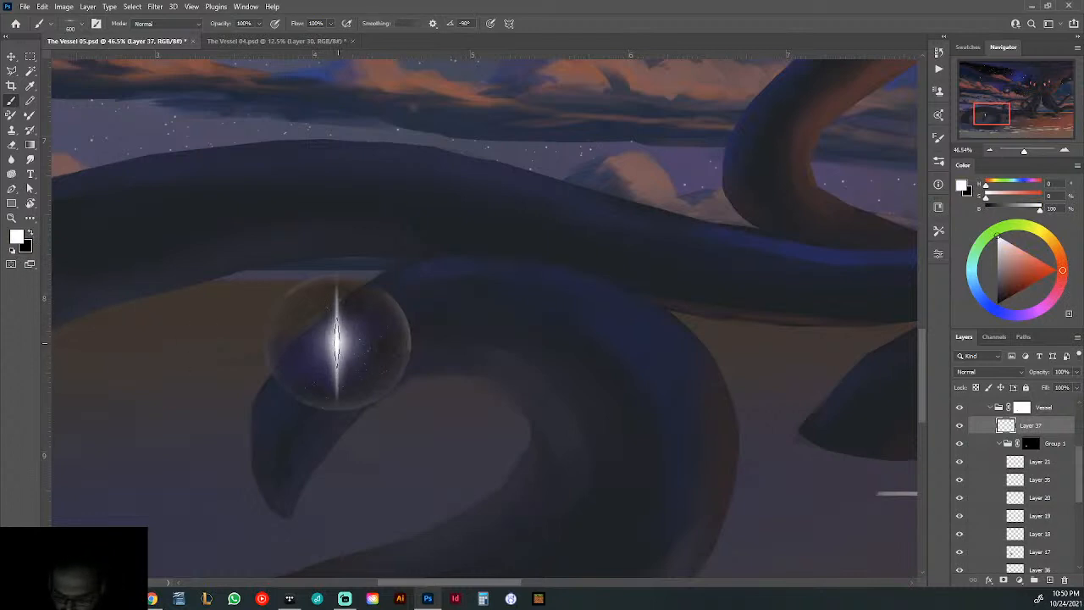
pyautogui.click(338, 344)
pyautogui.click(337, 332)
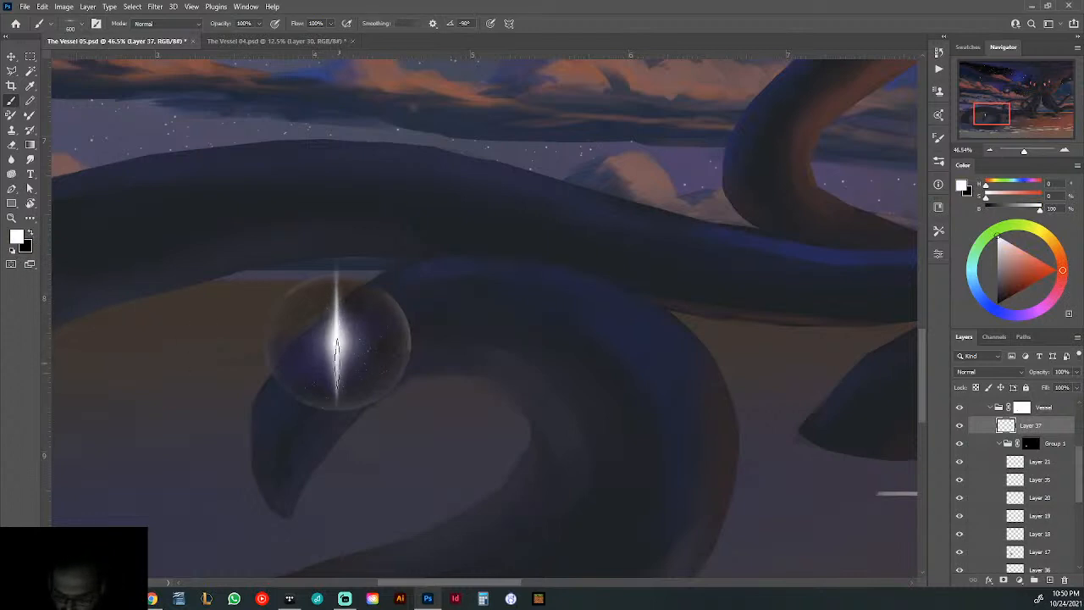
pyautogui.scroll(-3, 477, 375)
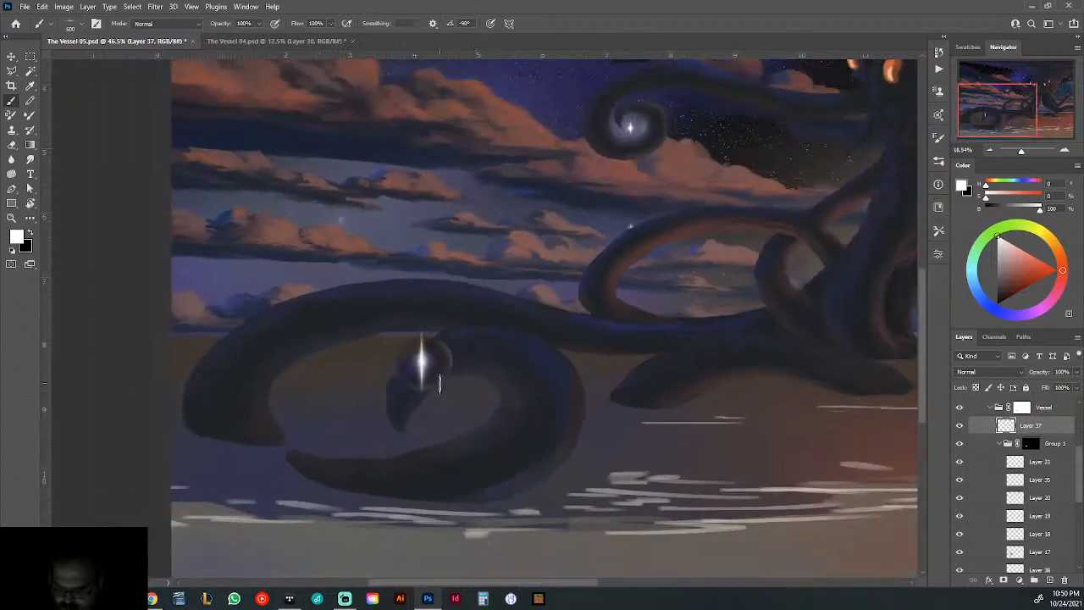
pyautogui.scroll(-2, 556, 392)
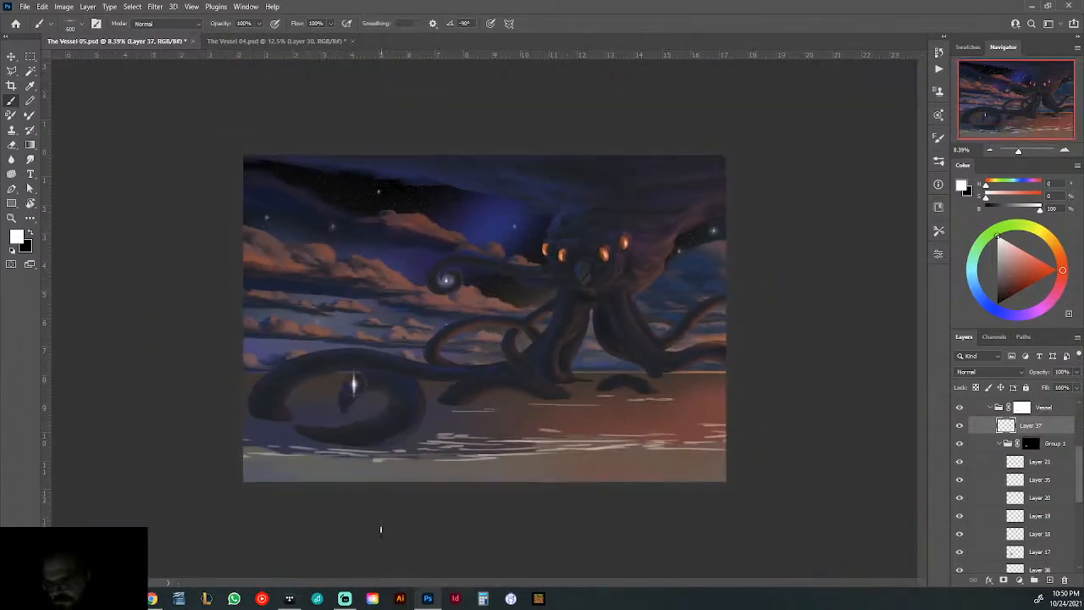
# - Create a new layer directly above Layer 21 inside Group 1
pyautogui.scroll(4, 368, 393)
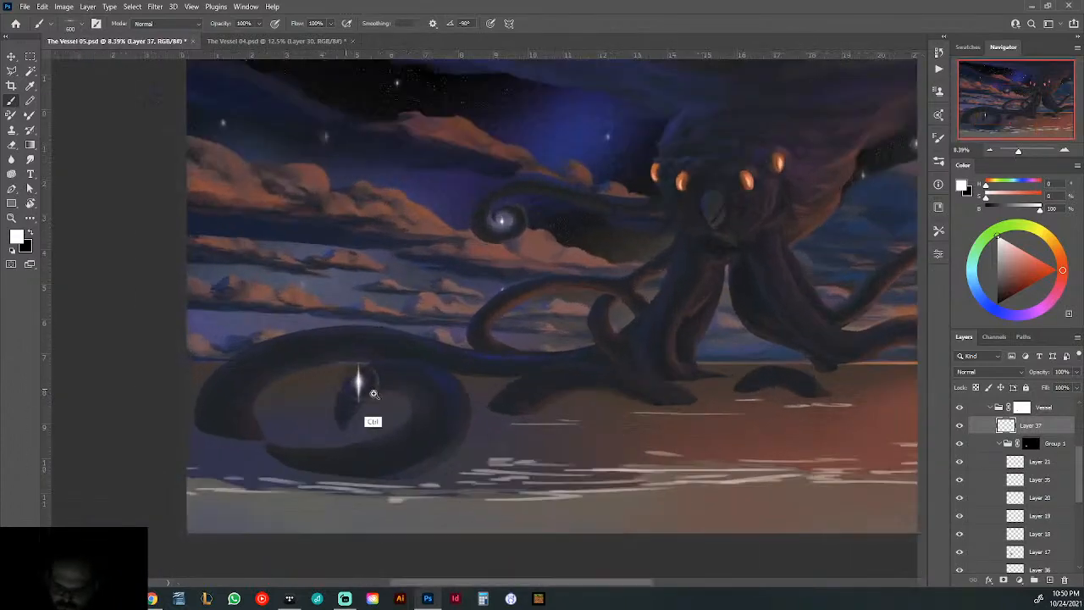
pyautogui.scroll(1, 407, 404)
pyautogui.rightClick(477, 344)
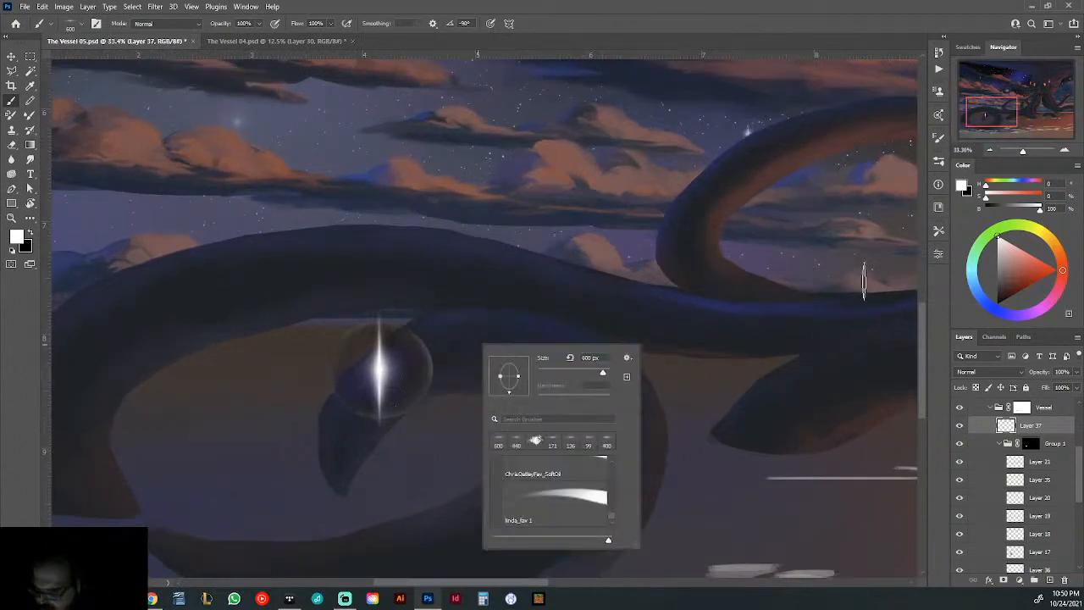
pyautogui.click(937, 161)
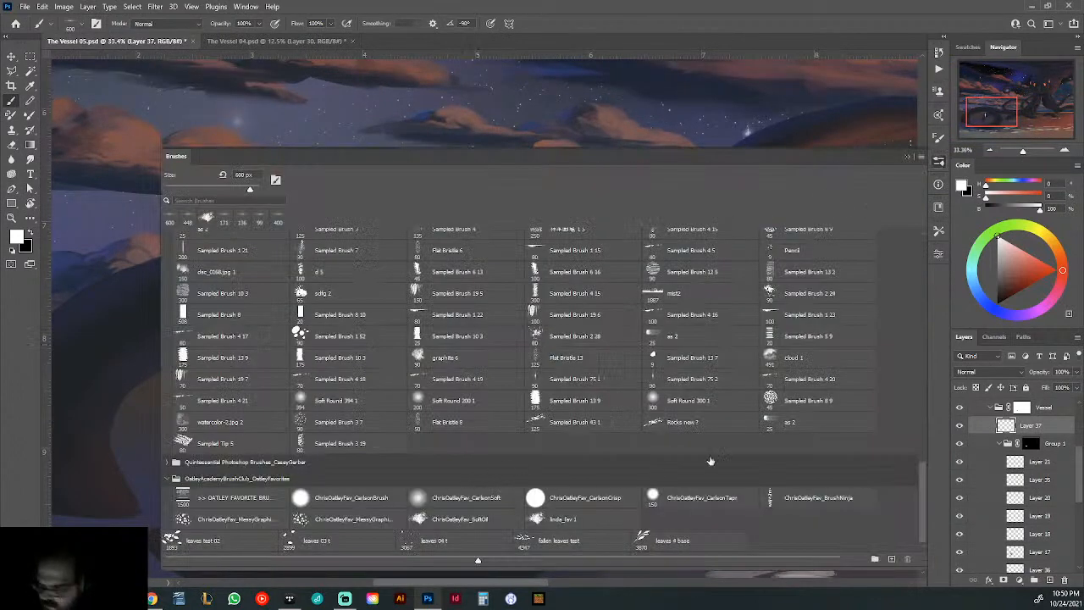
pyautogui.click(1037, 465)
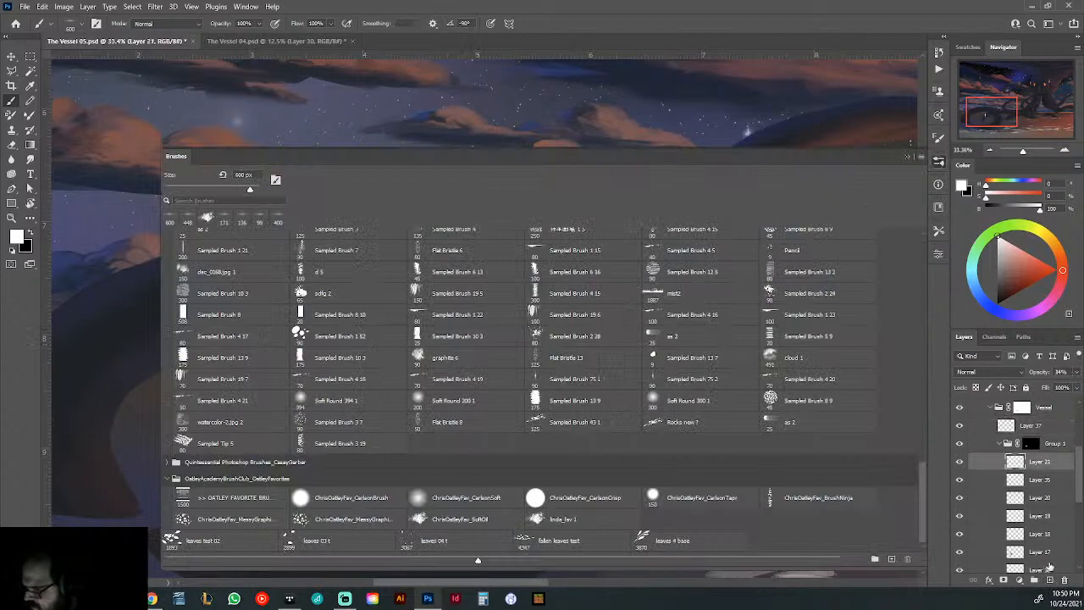
pyautogui.click(1051, 581)
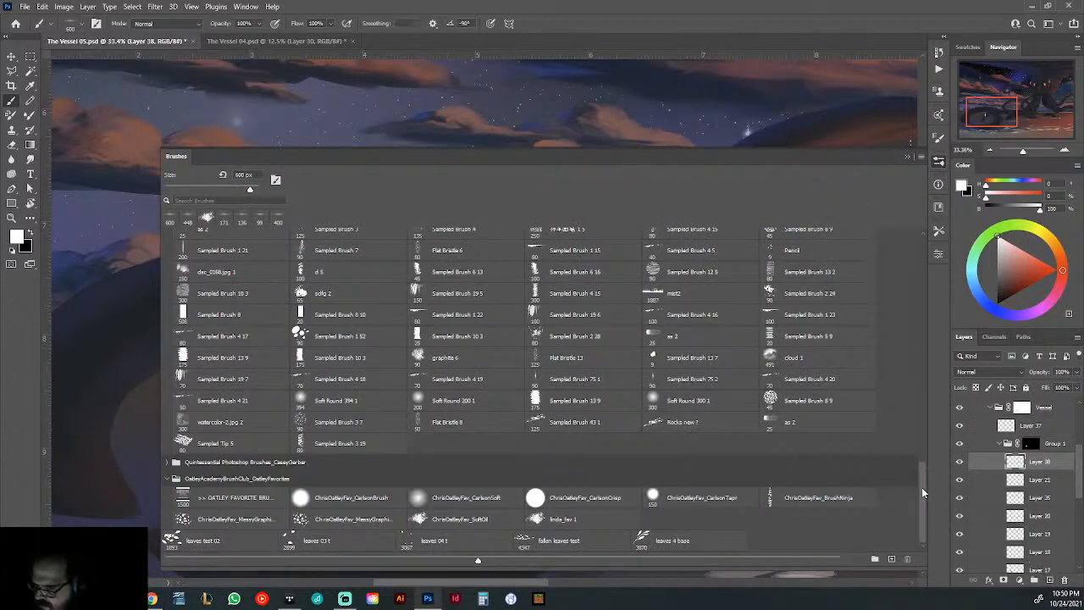
# - Choose the Hard Round new 1 brush and set its size to 338 px
pyautogui.moveTo(922, 487); pyautogui.dragTo(918, 307)
pyautogui.click(261, 263)
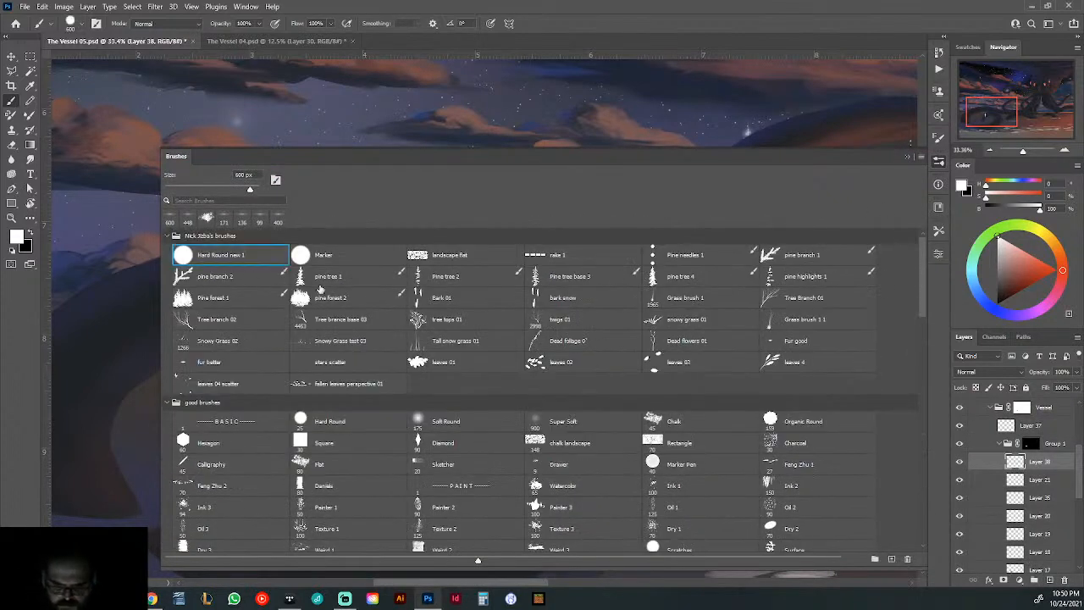
pyautogui.click(908, 158)
pyautogui.rightClick(522, 298)
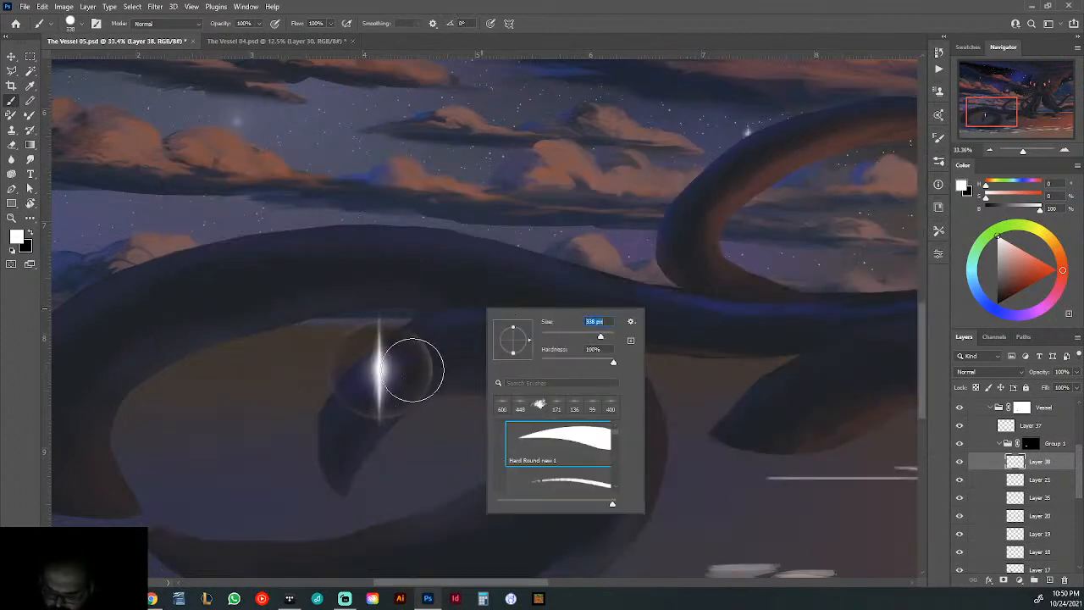
# - Stamp a solid white disc over the orb's centre on Layer 38, replacing a smaller first attempt
pyautogui.click(379, 369)
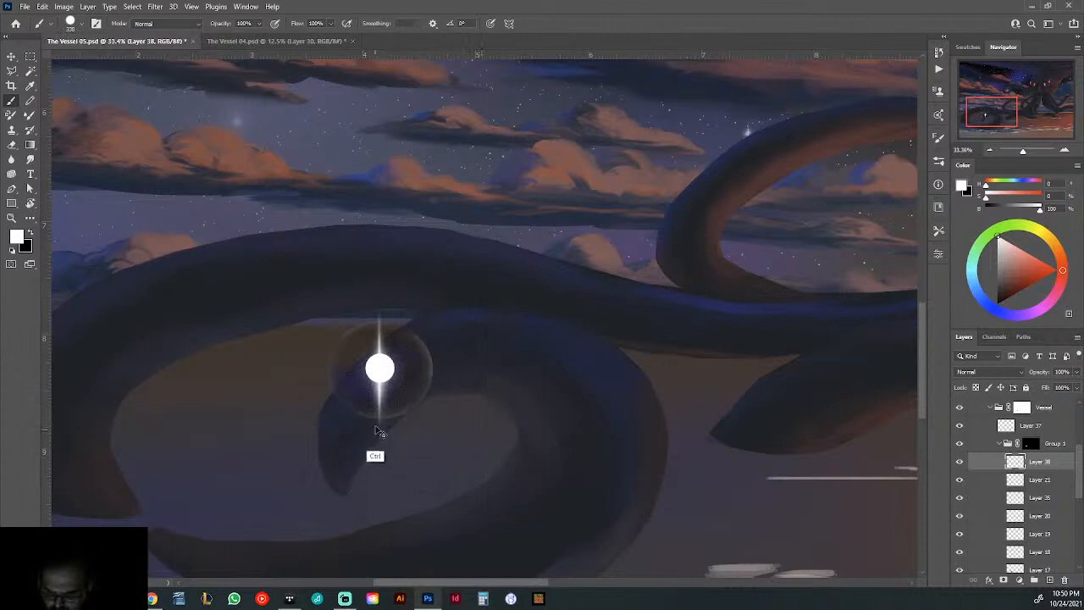
pyautogui.hotkey('ctrl', 'z')
pyautogui.click(380, 367)
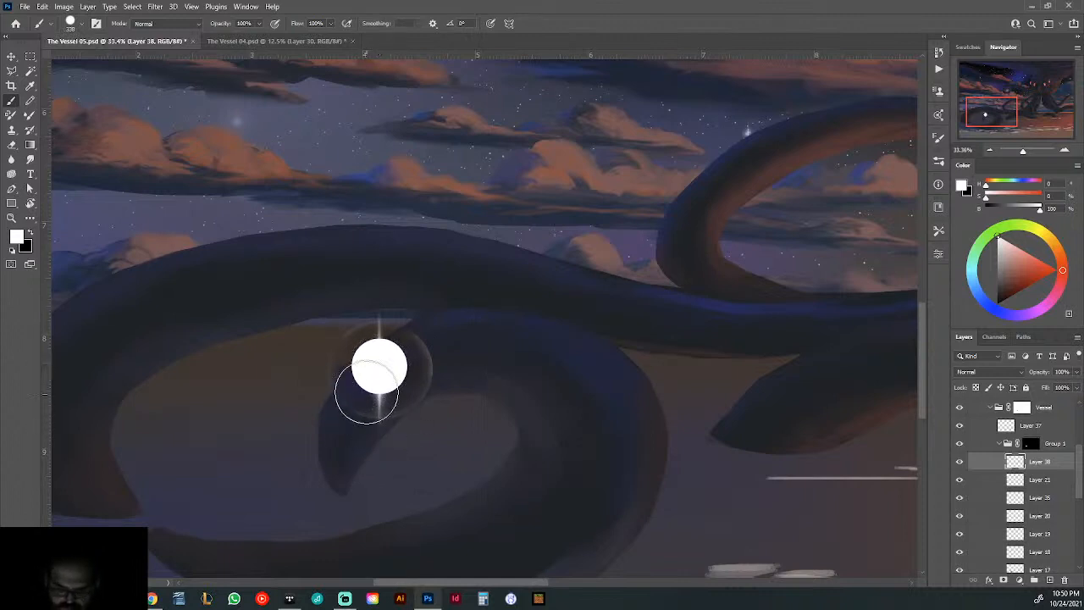
# - Switch to the Eraser and choose the Soft Round brush for it
pyautogui.press('e')
pyautogui.rightClick(438, 292)
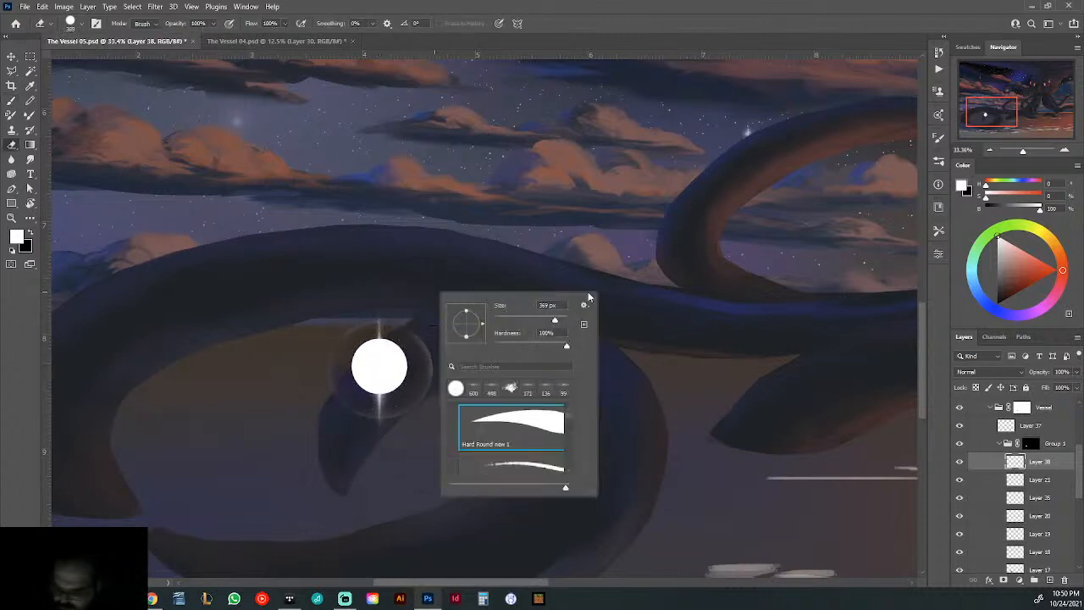
pyautogui.click(940, 162)
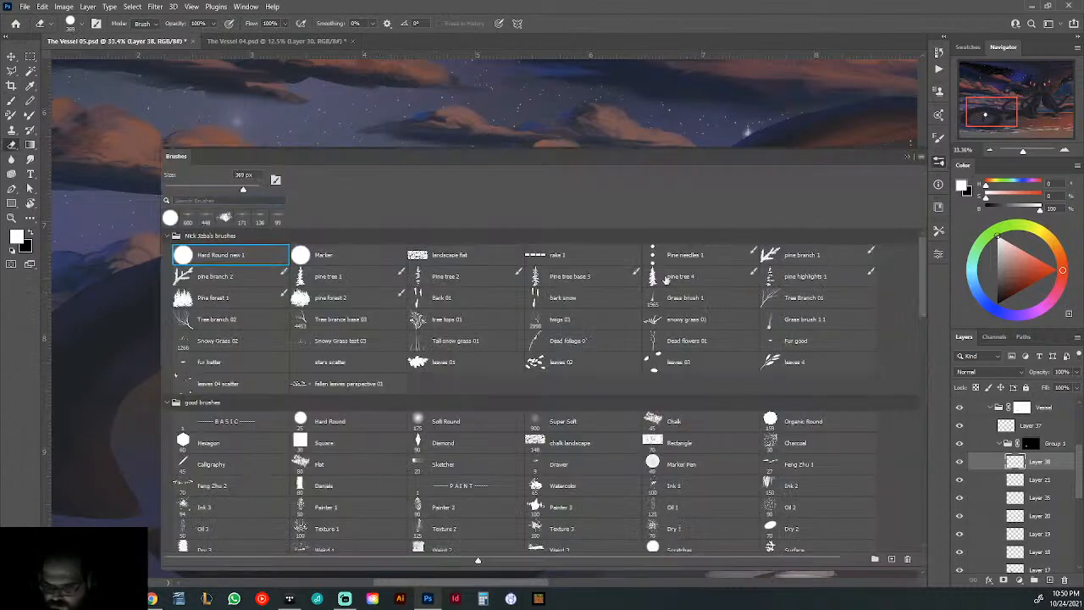
pyautogui.click(465, 427)
pyautogui.click(904, 159)
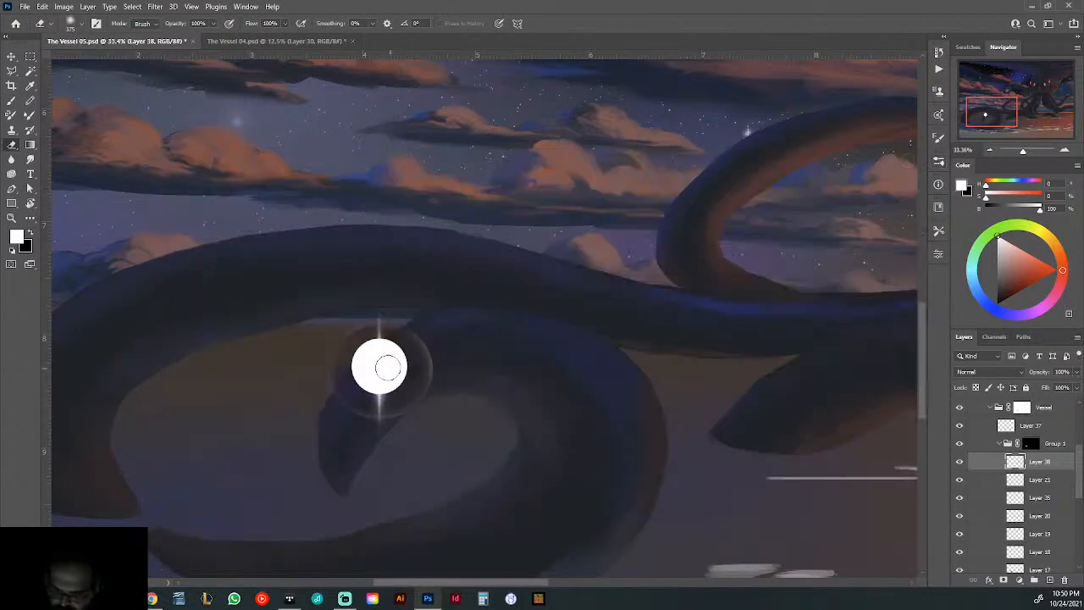
# - Set the eraser to 202 px and erase the interior of the white disc on Layer 38, leaving a thin rim
pyautogui.rightClick(379, 366)
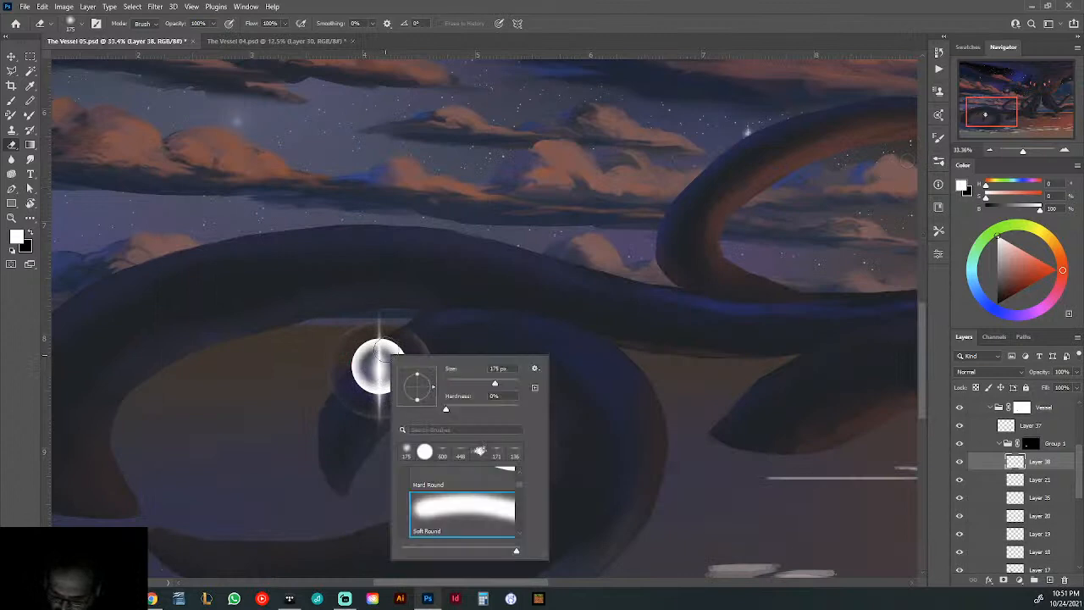
pyautogui.press('Return')
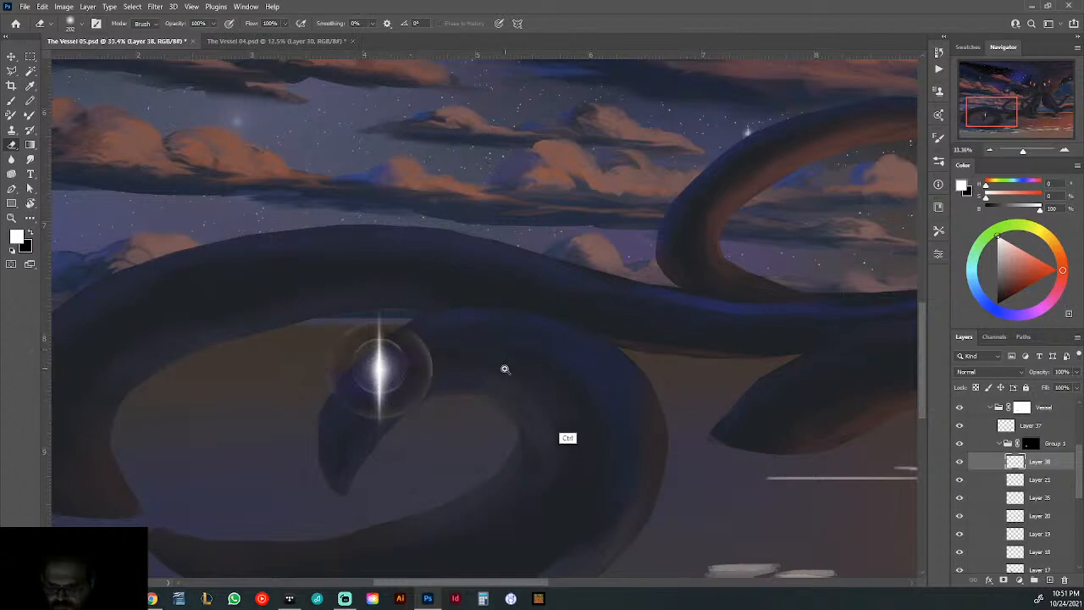
pyautogui.scroll(-3, 551, 415)
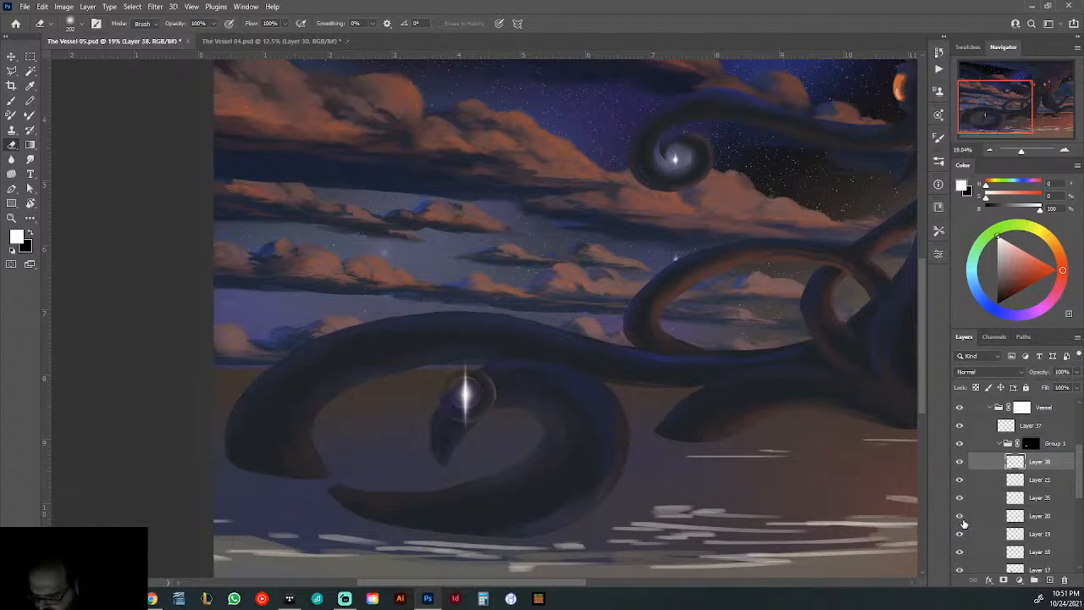
# - Paint black on Group 1's layer mask with the Soft Round brush at 175 px to fade the orb's outer ring
pyautogui.click(1013, 519)
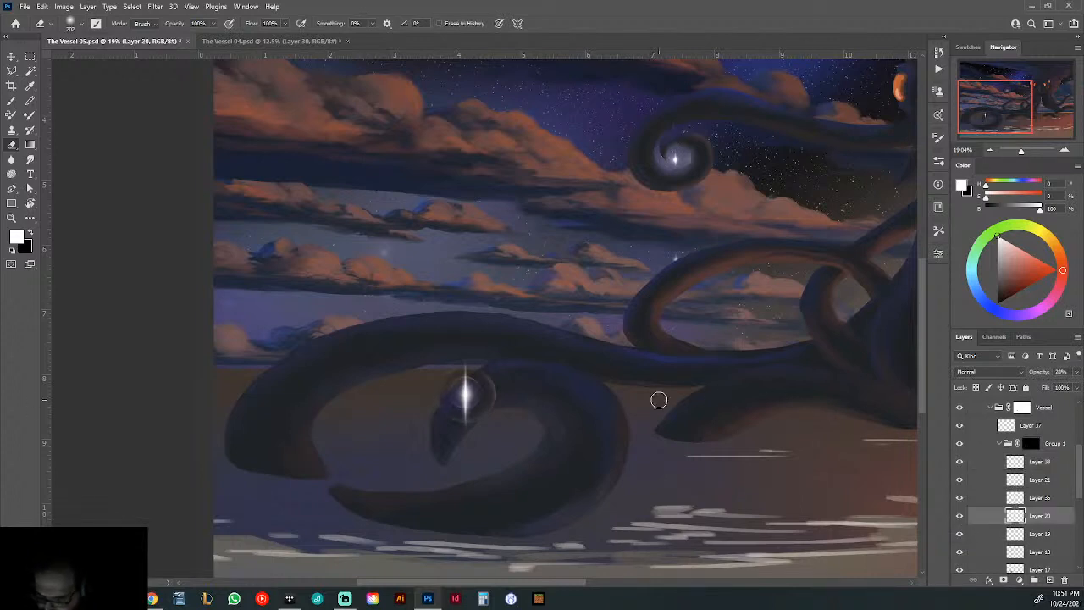
pyautogui.click(1031, 445)
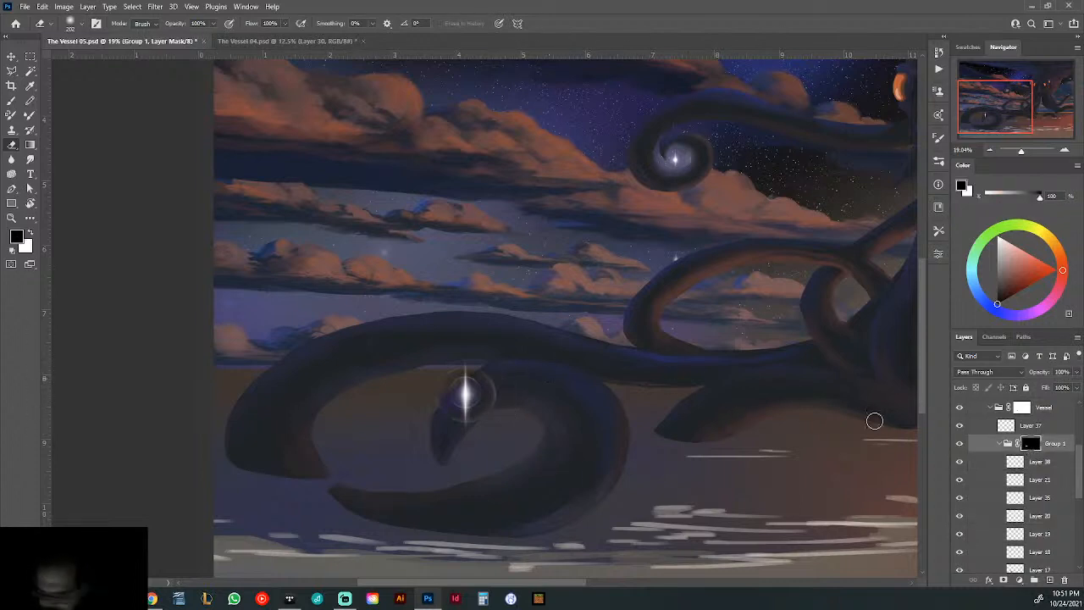
pyautogui.rightClick(541, 360)
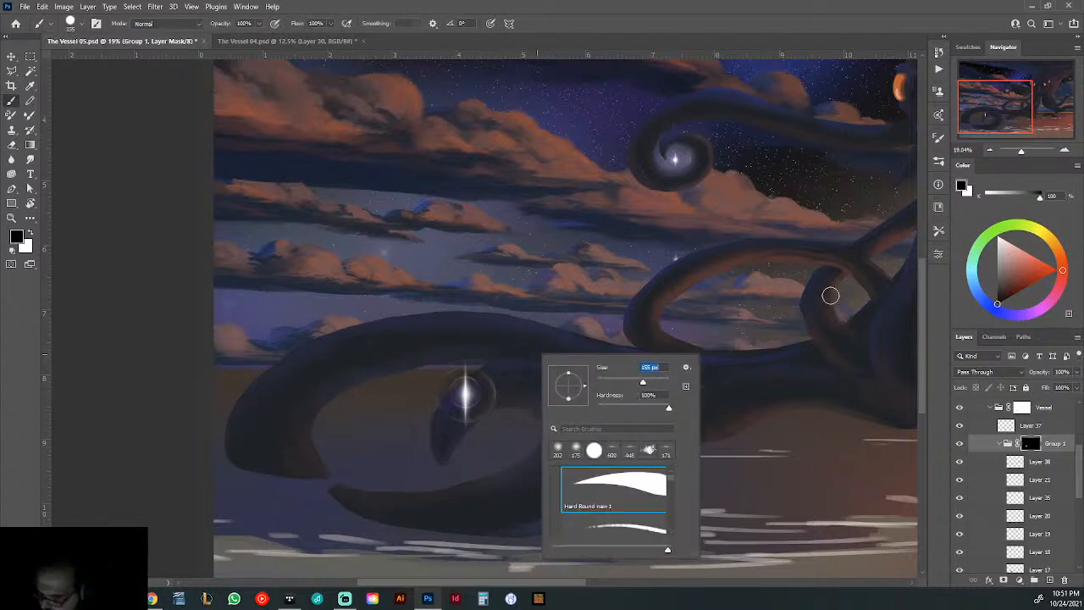
pyautogui.click(939, 162)
pyautogui.click(465, 429)
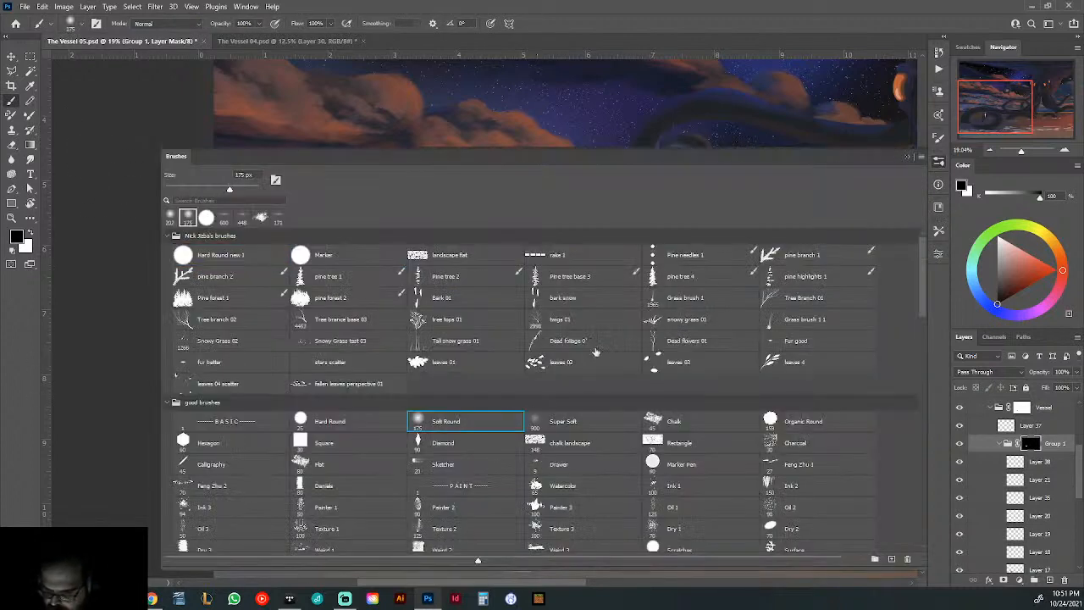
pyautogui.click(907, 157)
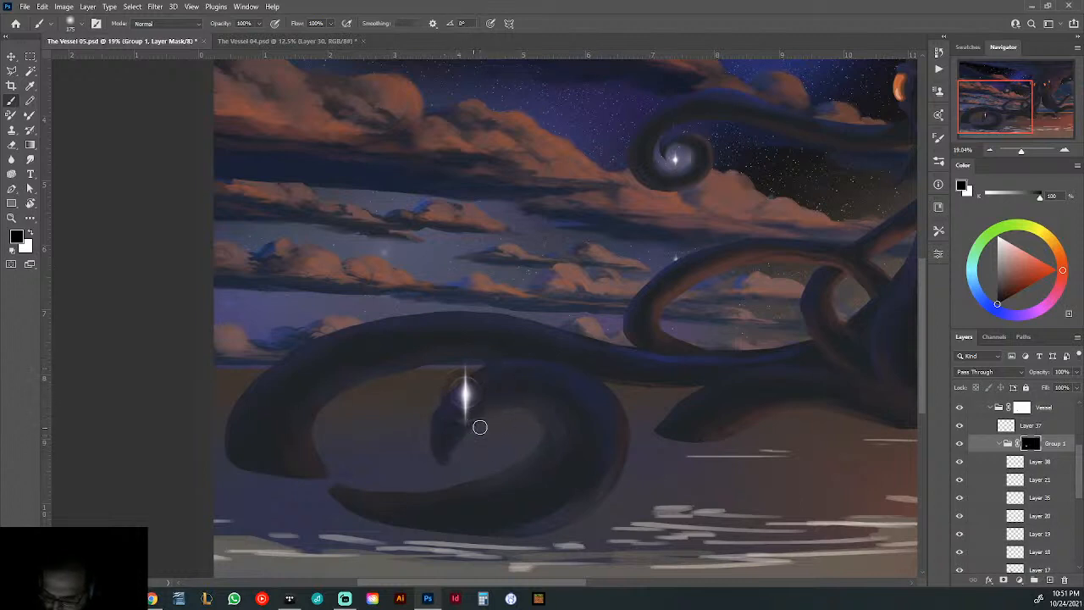
pyautogui.press('ctrl')
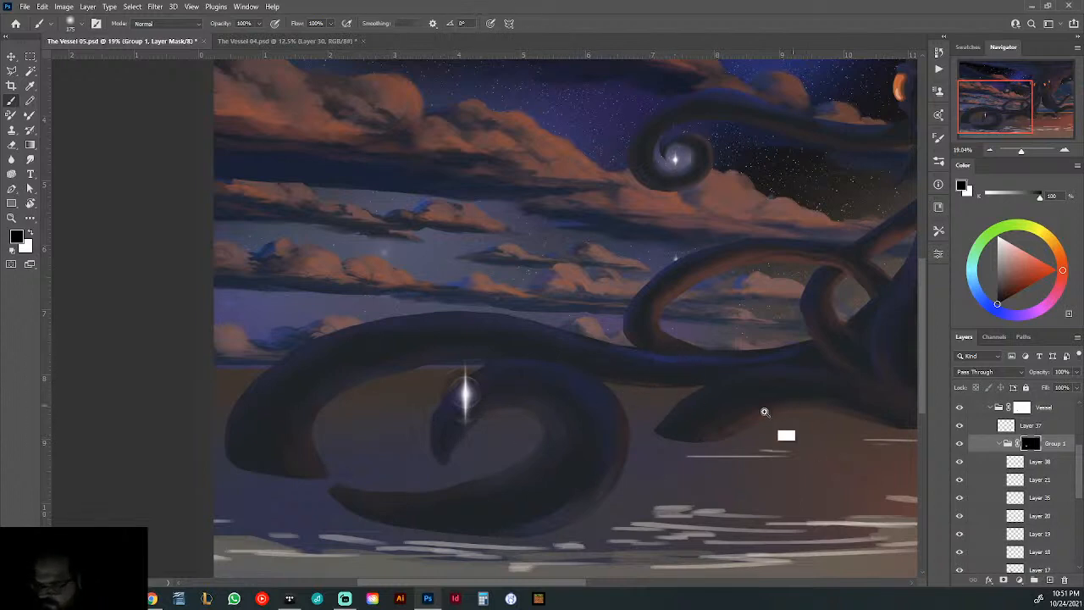
pyautogui.moveTo(765, 411); pyautogui.dragTo(635, 450)
pyautogui.hotkey('ctrl', 'space')
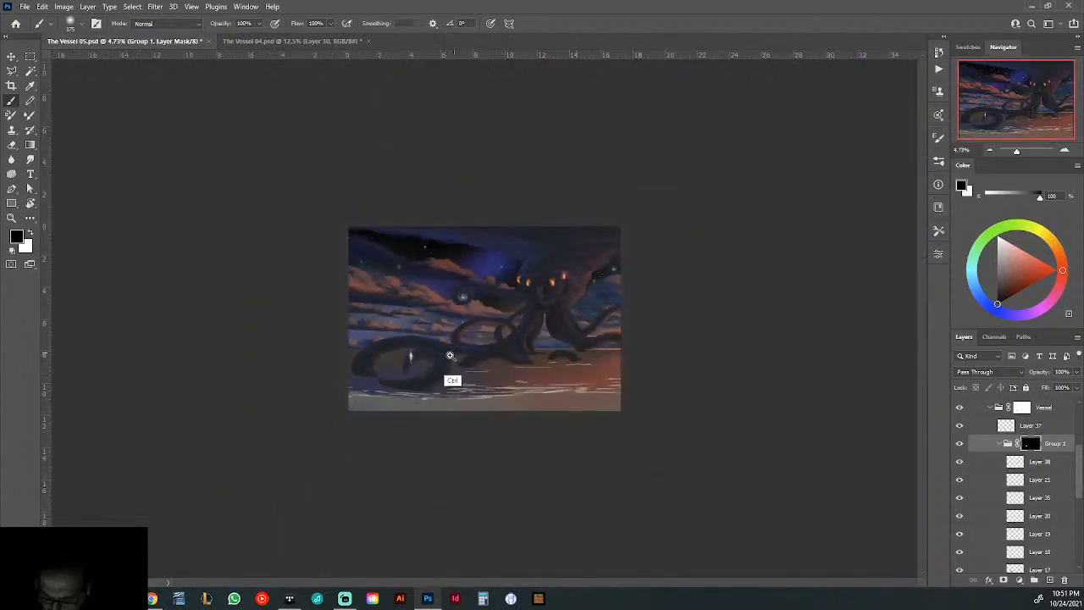
pyautogui.moveTo(420, 377); pyautogui.dragTo(415, 448)
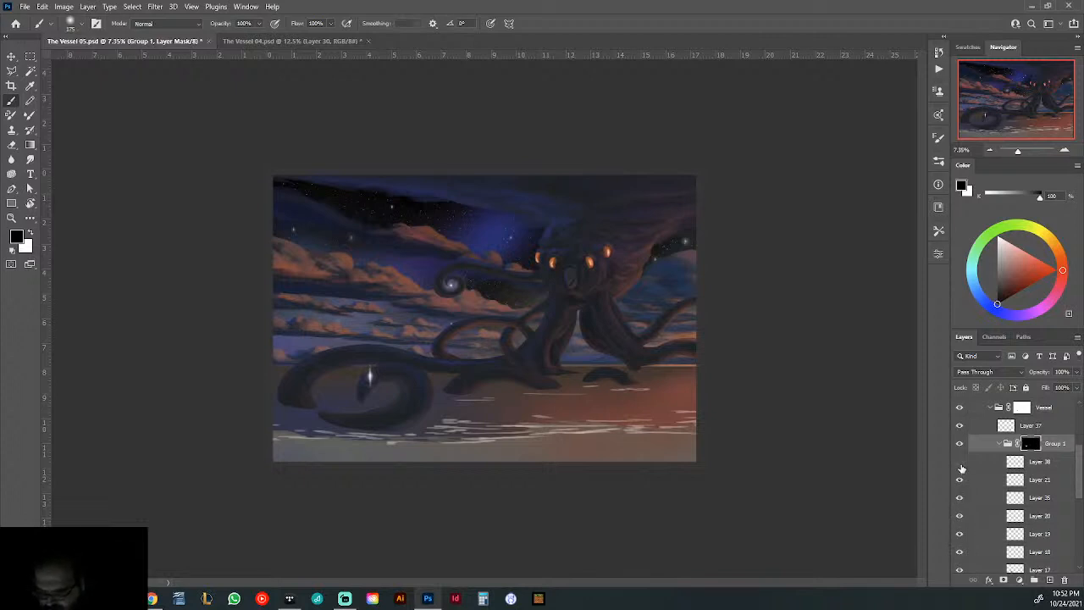
# - Hide Layers 34, 36, 20 and 17 and the masked Layer 16 to simplify the orb's glow
pyautogui.scroll(-5, 1080, 480)
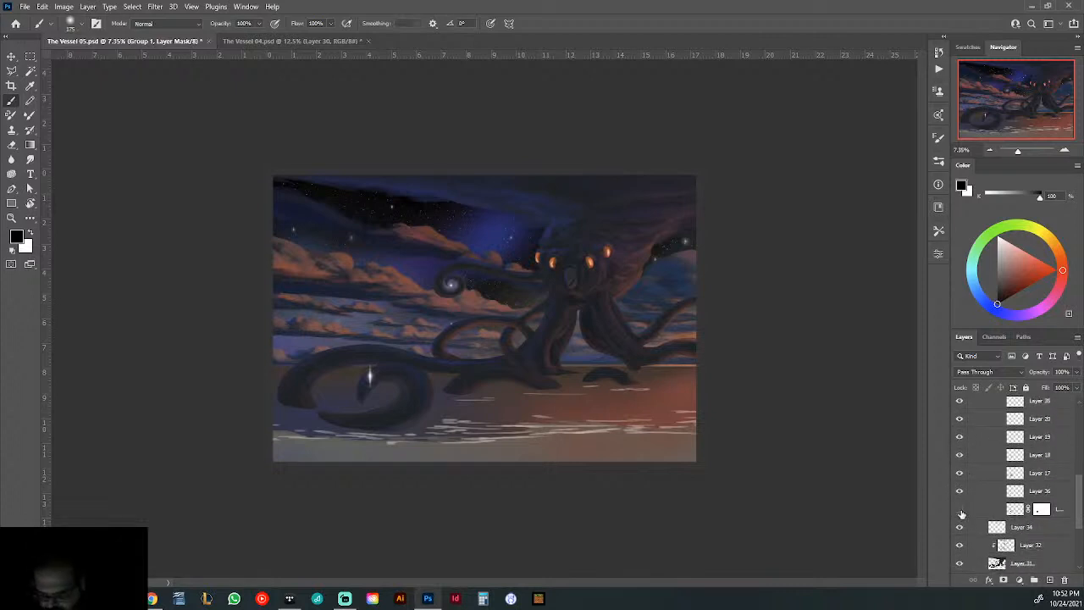
pyautogui.moveTo(360, 380); pyautogui.dragTo(434, 414)
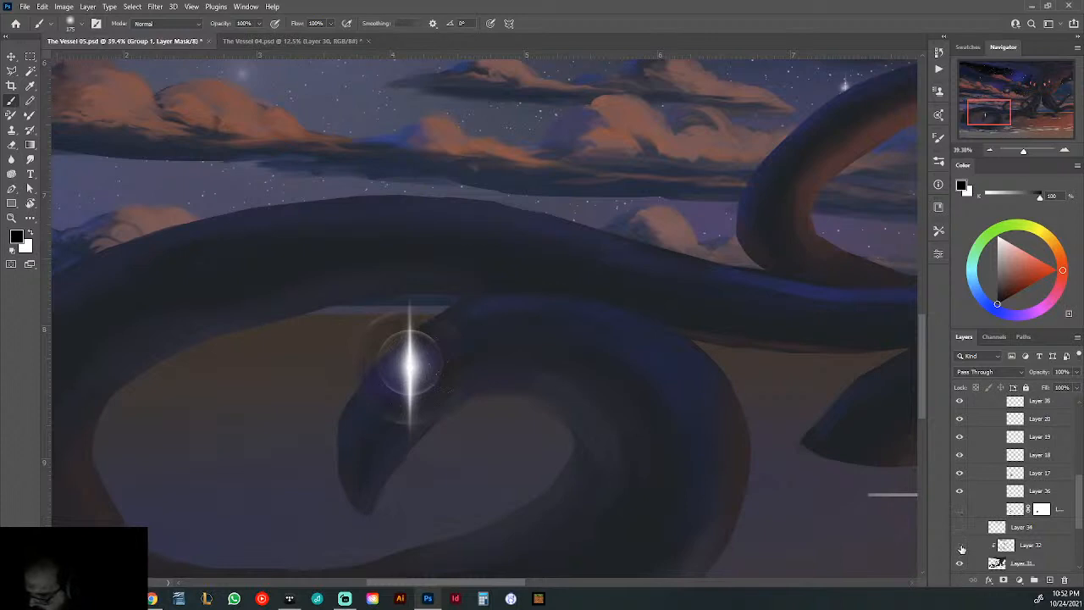
pyautogui.click(962, 549)
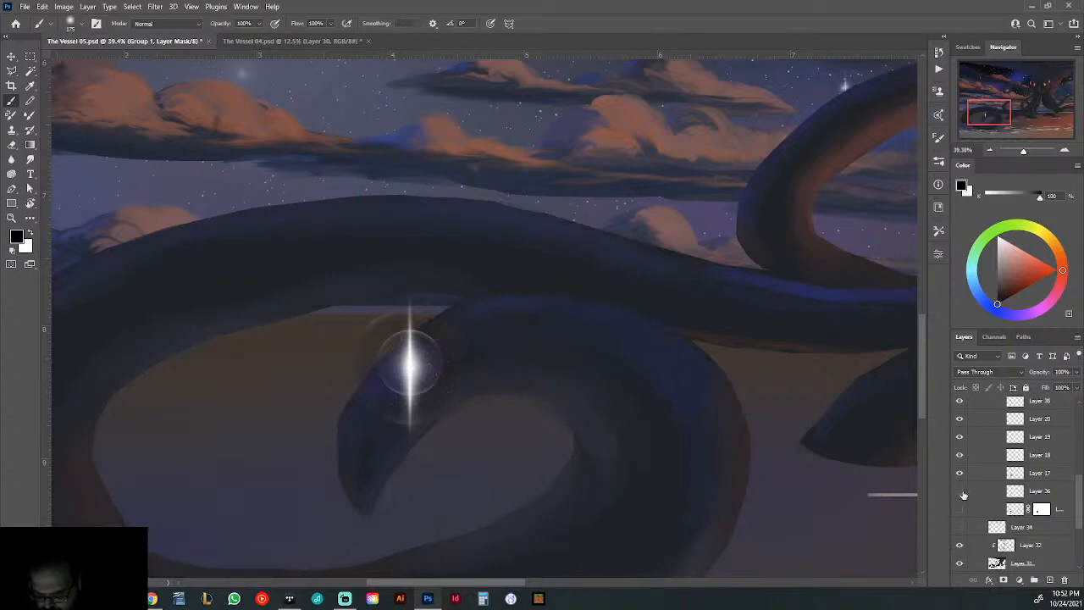
pyautogui.moveTo(670, 404); pyautogui.dragTo(513, 374)
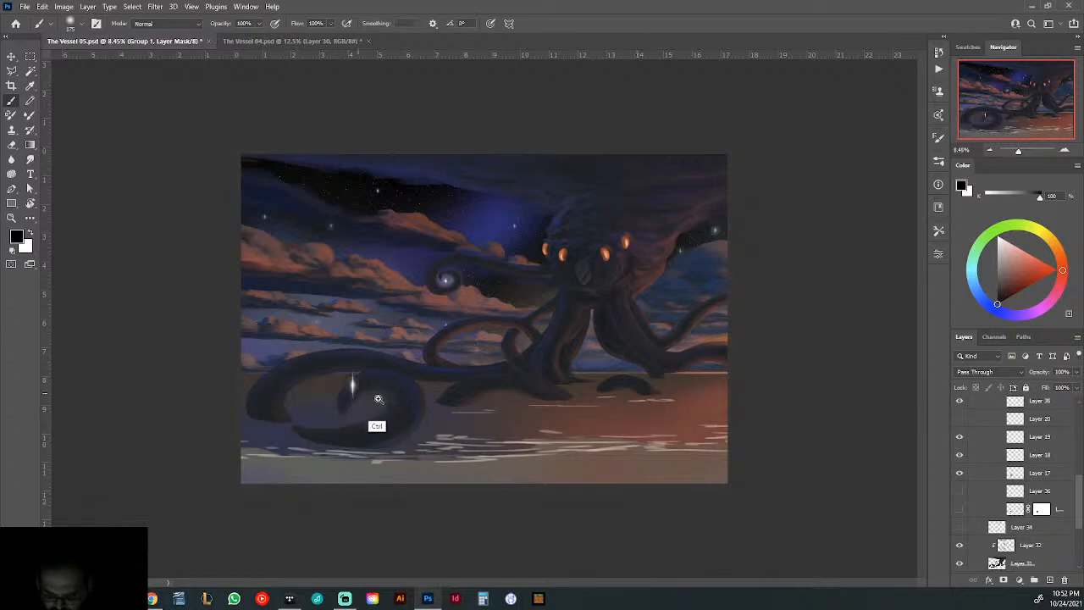
pyautogui.moveTo(343, 394); pyautogui.dragTo(508, 398)
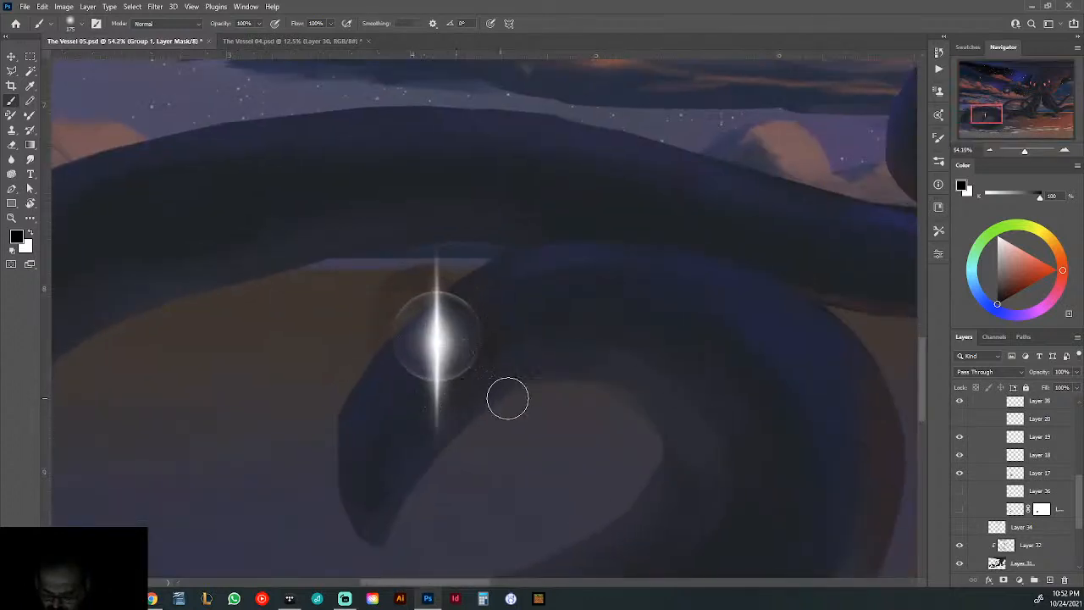
pyautogui.click(960, 474)
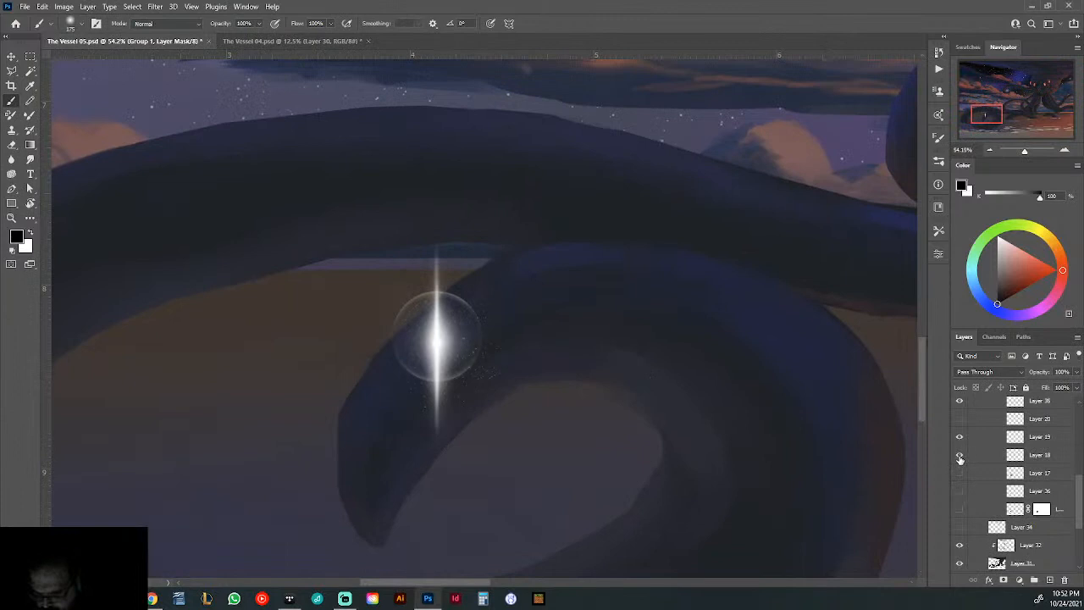
pyautogui.moveTo(715, 404); pyautogui.dragTo(648, 394)
pyautogui.moveTo(692, 426); pyautogui.dragTo(673, 431)
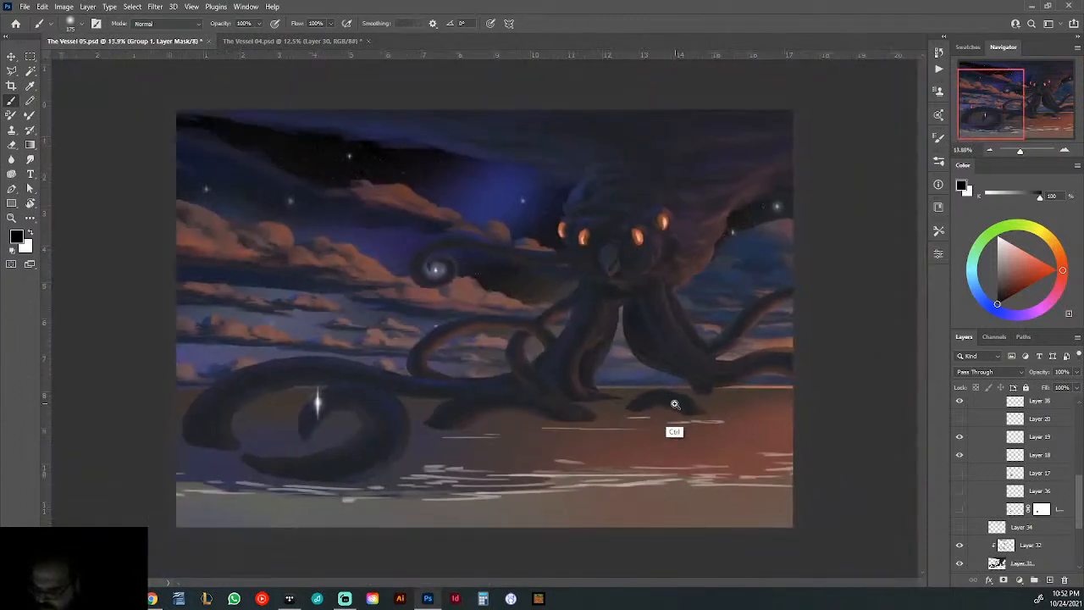
# - Toggle the visibility of Layers 20, 17 and 36 to compare the orb with and without them
pyautogui.click(960, 419)
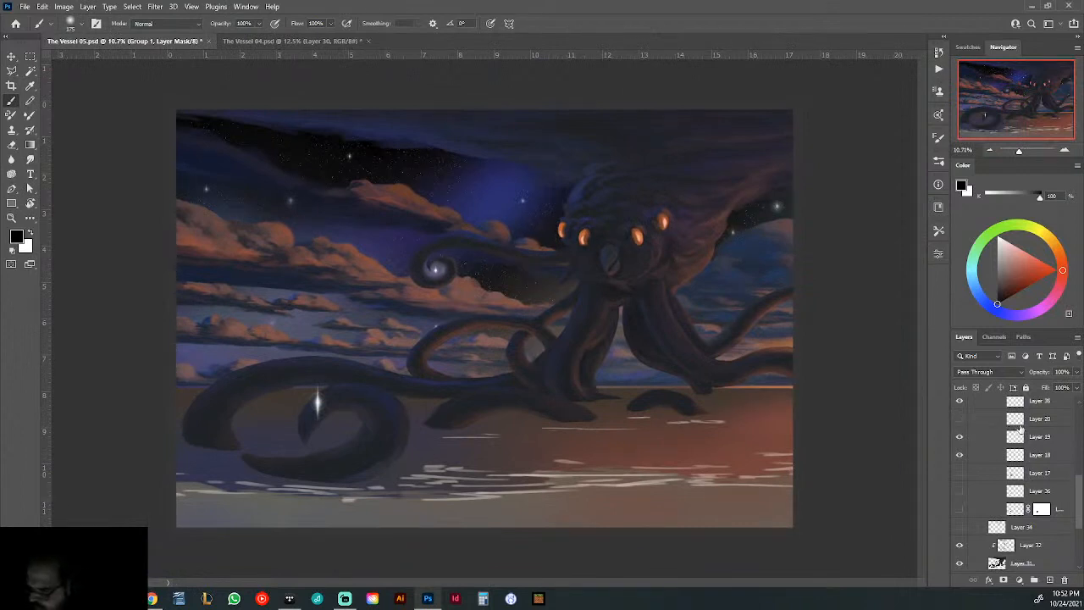
pyautogui.click(960, 473)
pyautogui.click(1026, 479)
pyautogui.press('x')
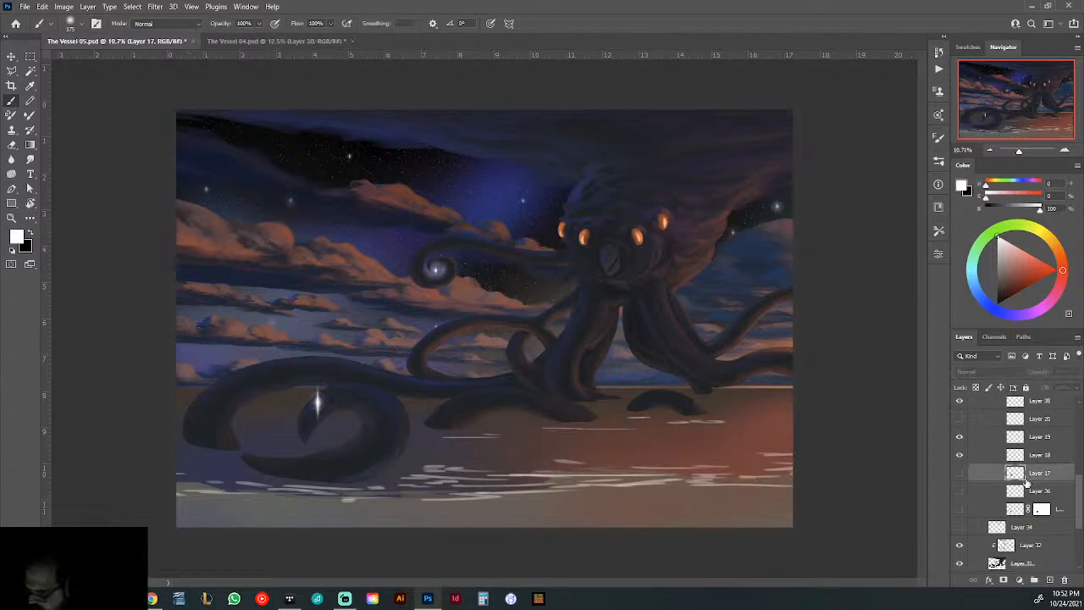
pyautogui.click(971, 493)
pyautogui.click(961, 495)
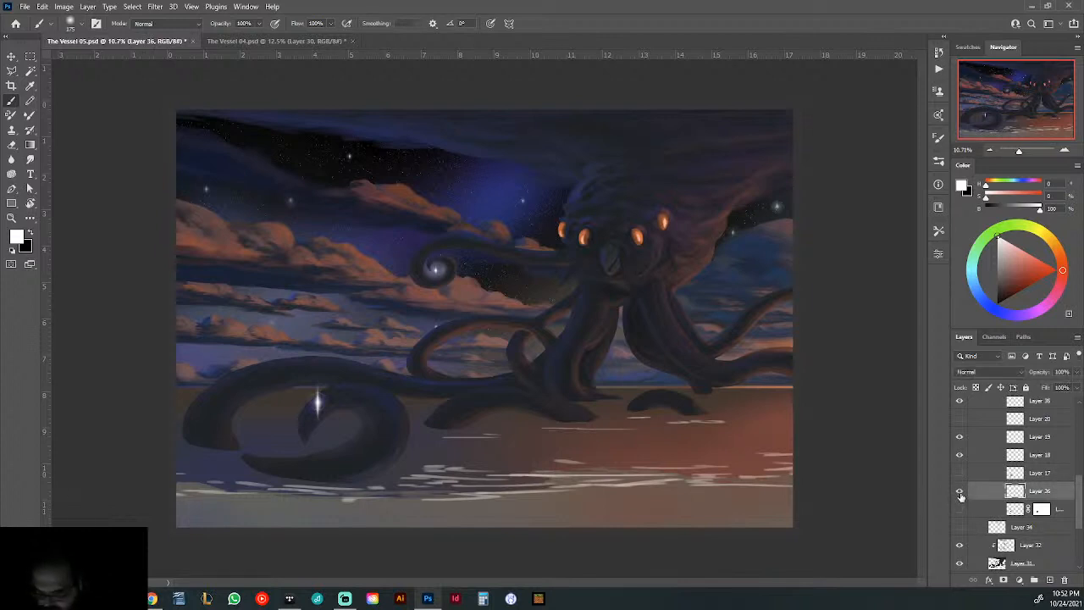
pyautogui.moveTo(310, 411); pyautogui.dragTo(400, 453)
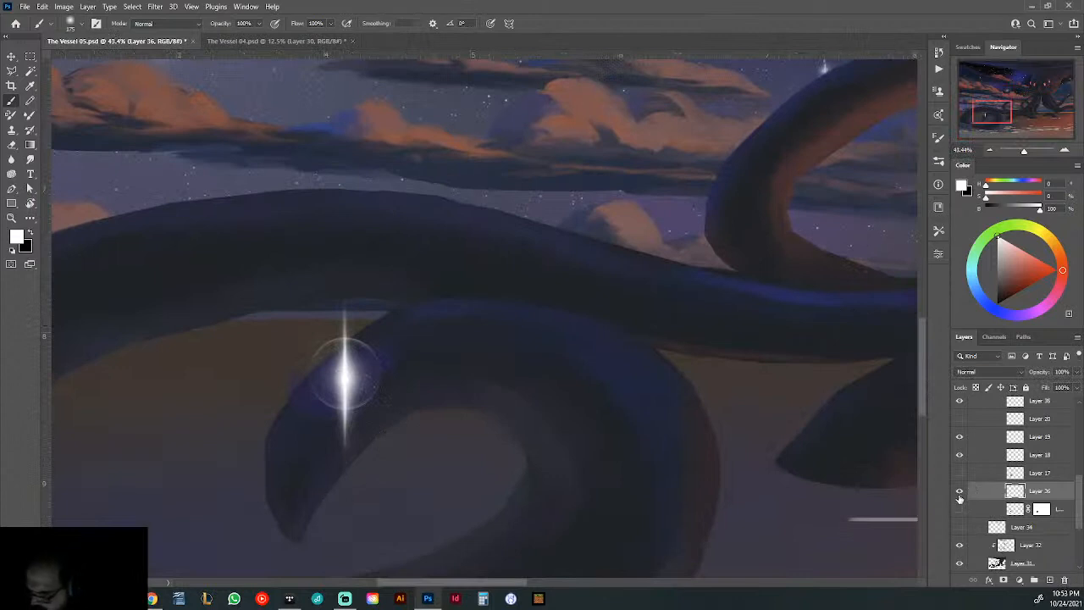
pyautogui.click(960, 493)
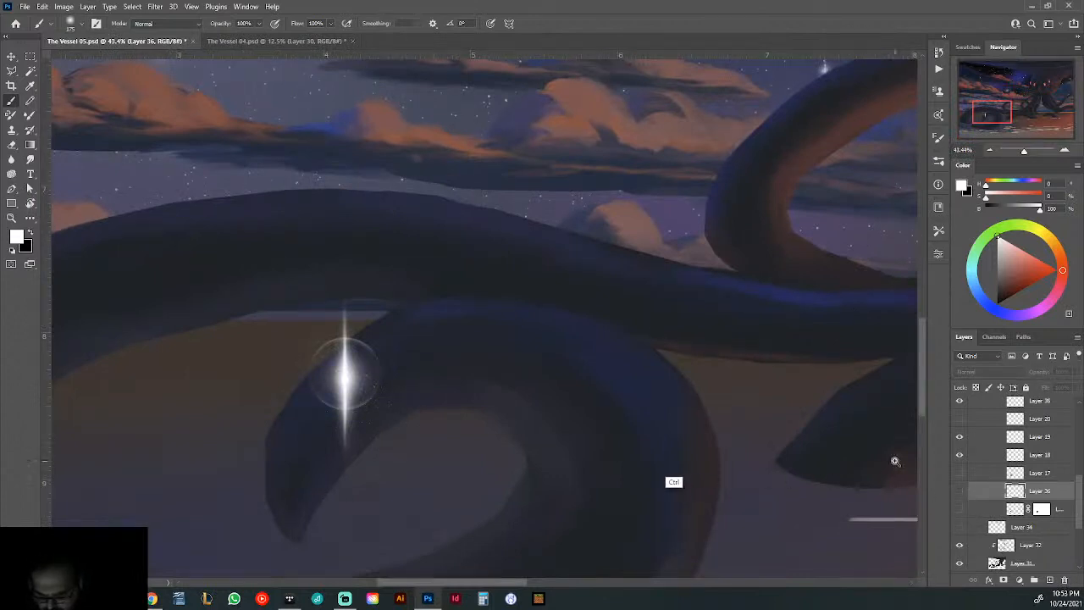
pyautogui.moveTo(600, 477); pyautogui.dragTo(507, 458)
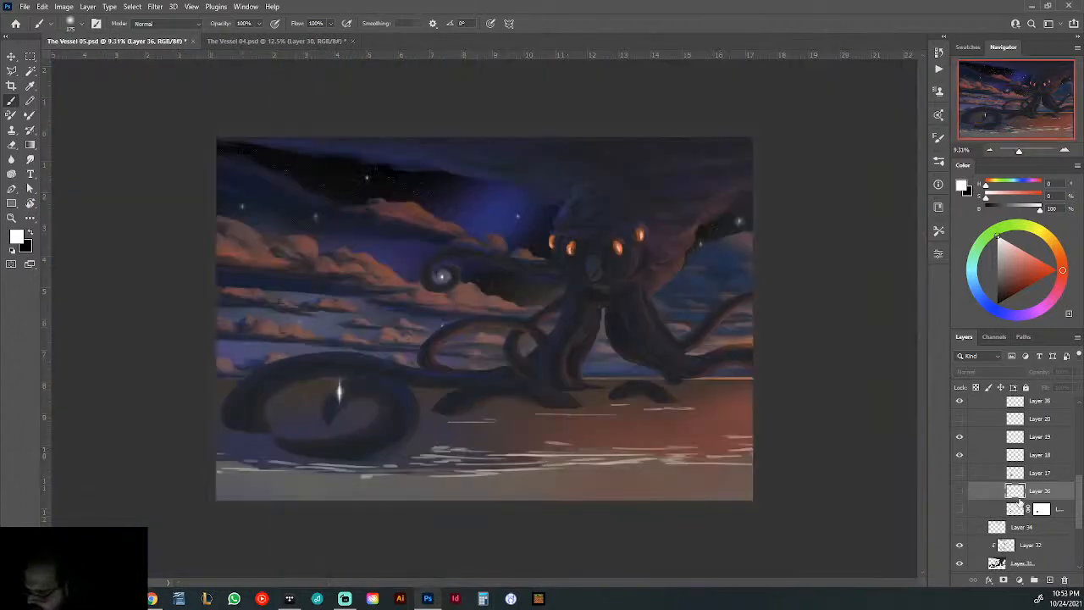
# - Delete Layers 17, 36 and 20 from Group 1 and clear the circular selection around the orb
pyautogui.keyDown('ctrl'); pyautogui.click(1034, 475); pyautogui.keyUp('ctrl')
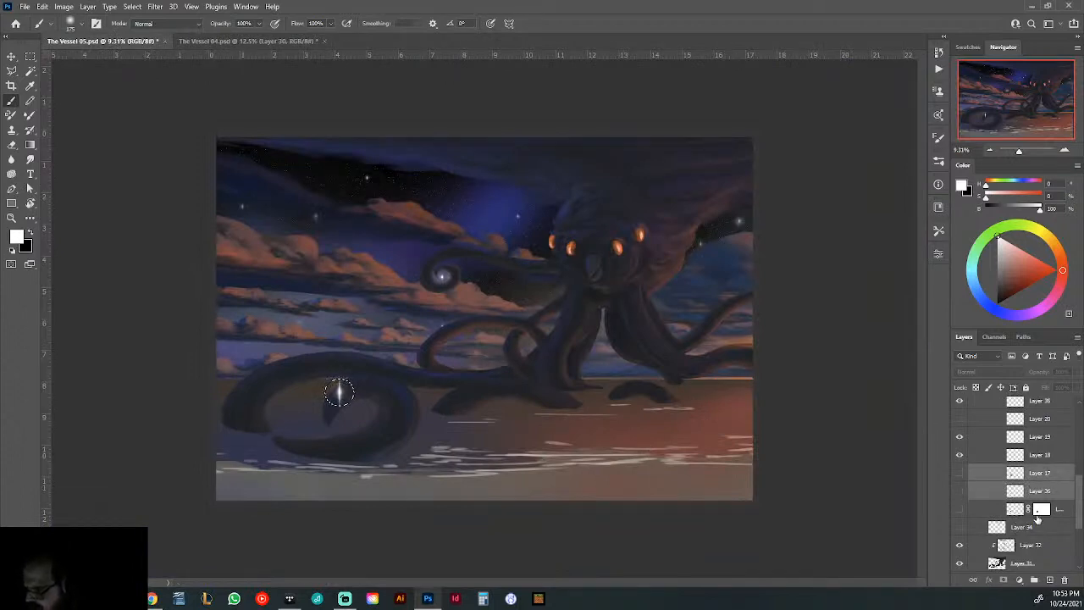
pyautogui.click(1066, 580)
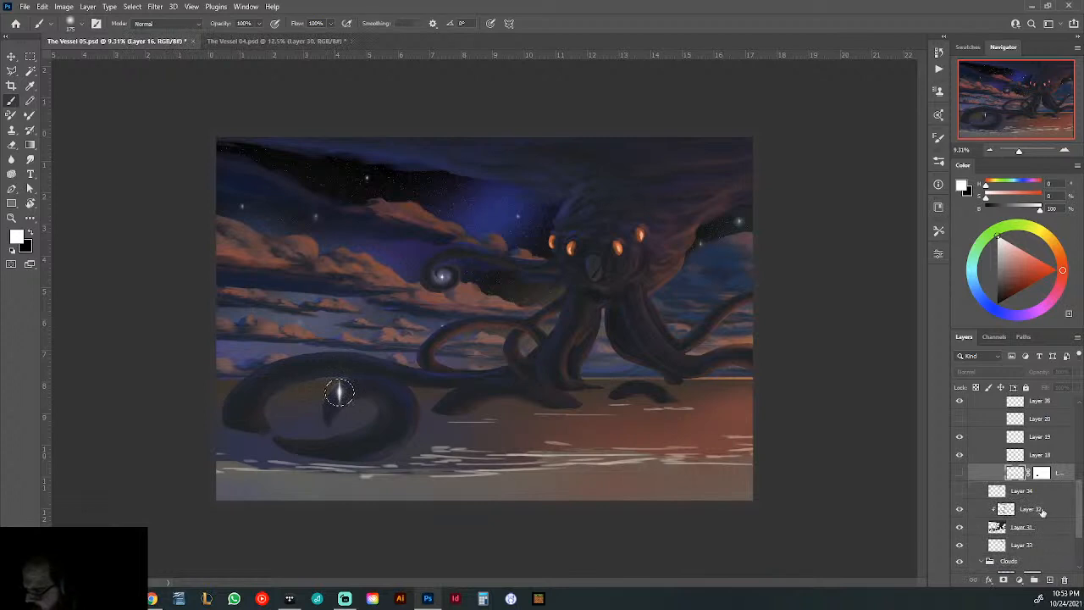
pyautogui.click(961, 474)
pyautogui.click(964, 477)
pyautogui.click(1026, 421)
pyautogui.click(1064, 579)
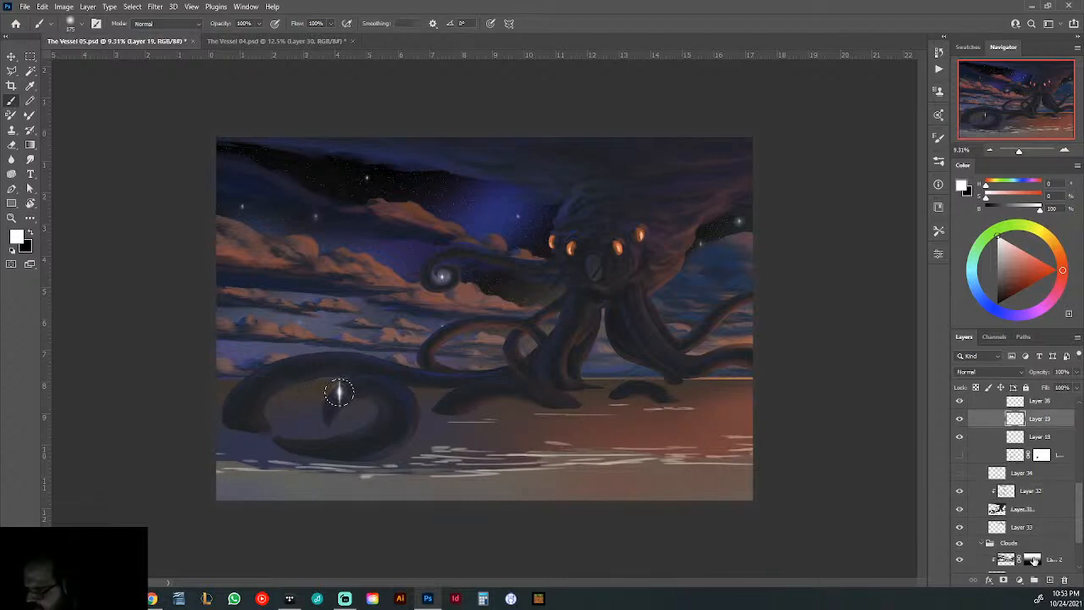
pyautogui.click(134, 9)
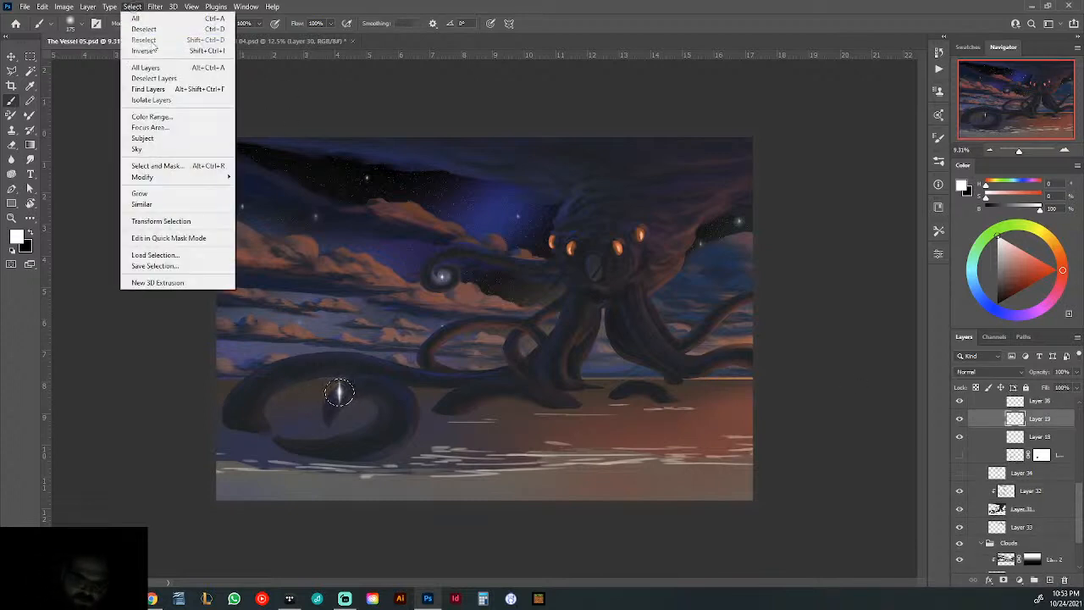
pyautogui.click(156, 30)
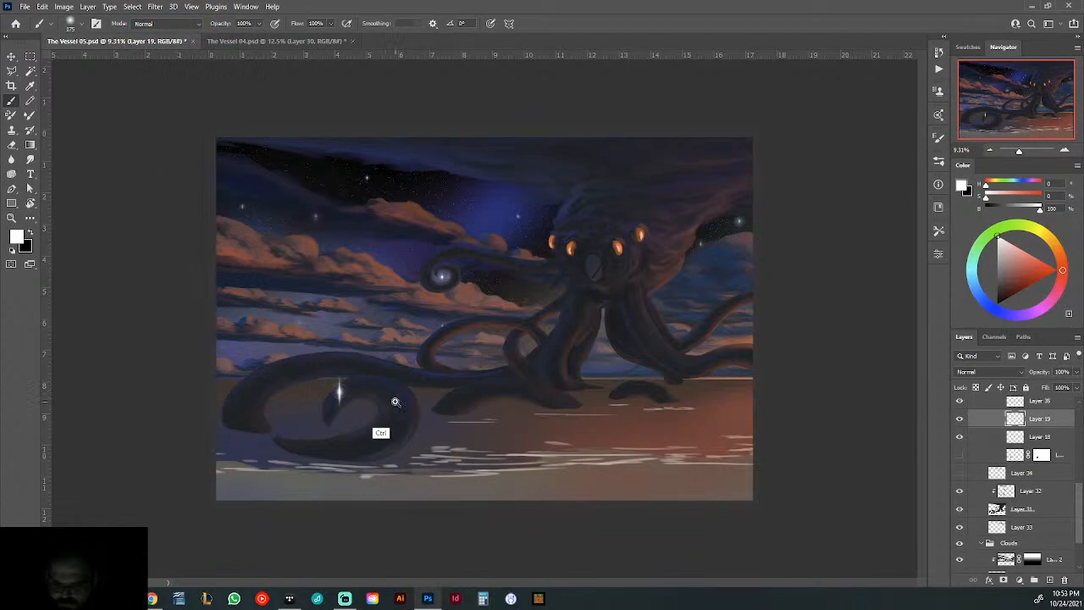
# - Add a new layer above Layer 18 in the orb's group and choose the Hard Round new 1 brush
pyautogui.moveTo(338, 396)
pyautogui.mouseDown()
pyautogui.moveTo(404, 416)
pyautogui.moveTo(363, 424)
pyautogui.moveTo(414, 415)
pyautogui.mouseUp()
pyautogui.click(961, 437)
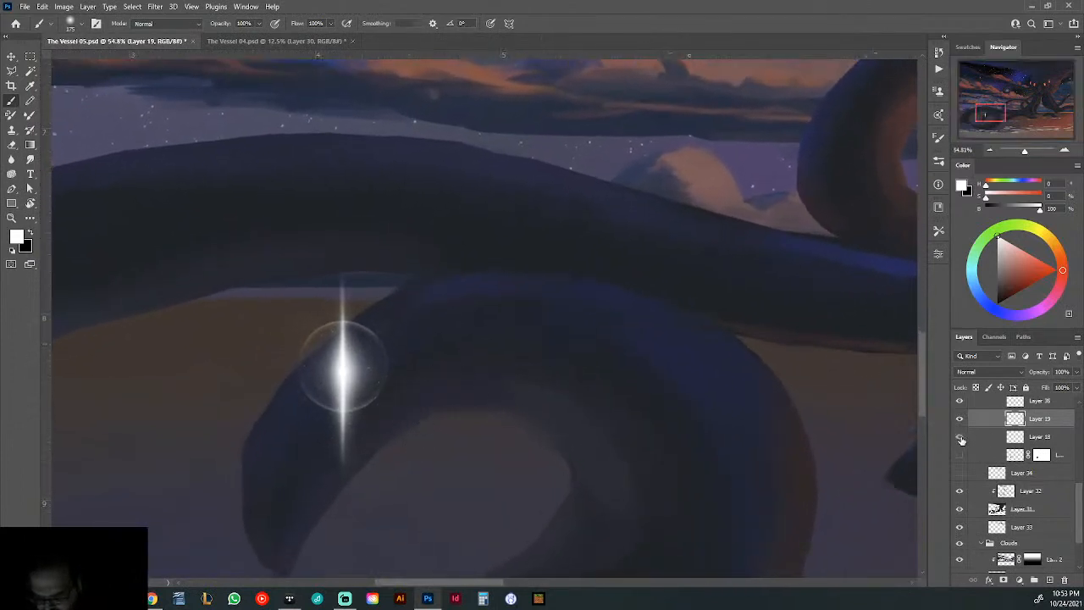
pyautogui.click(973, 442)
pyautogui.hotkey('ctrl', 'shift', 'alt', 'n')
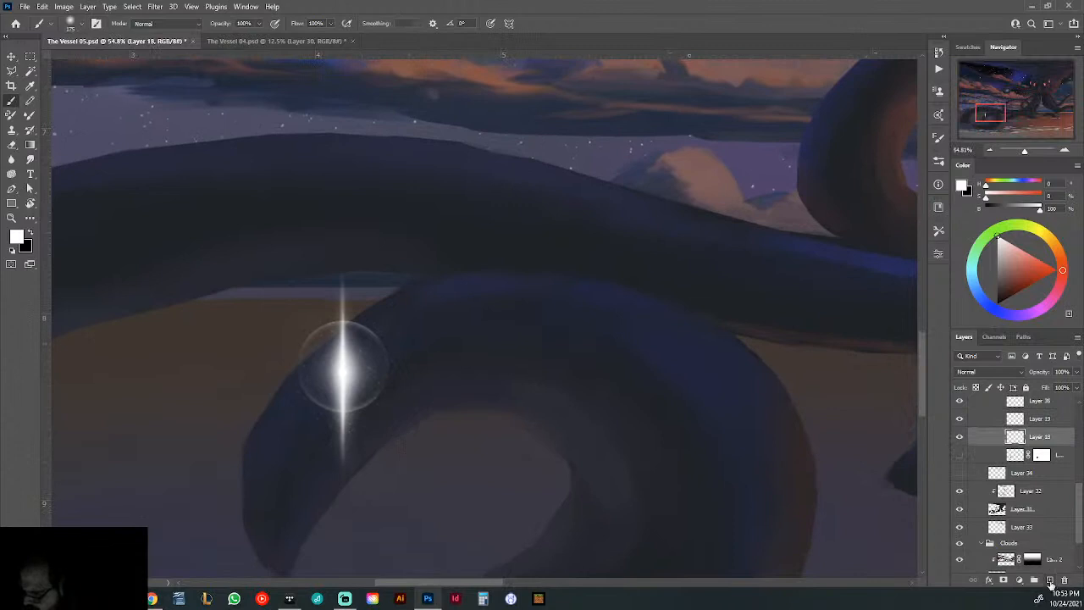
pyautogui.click(939, 159)
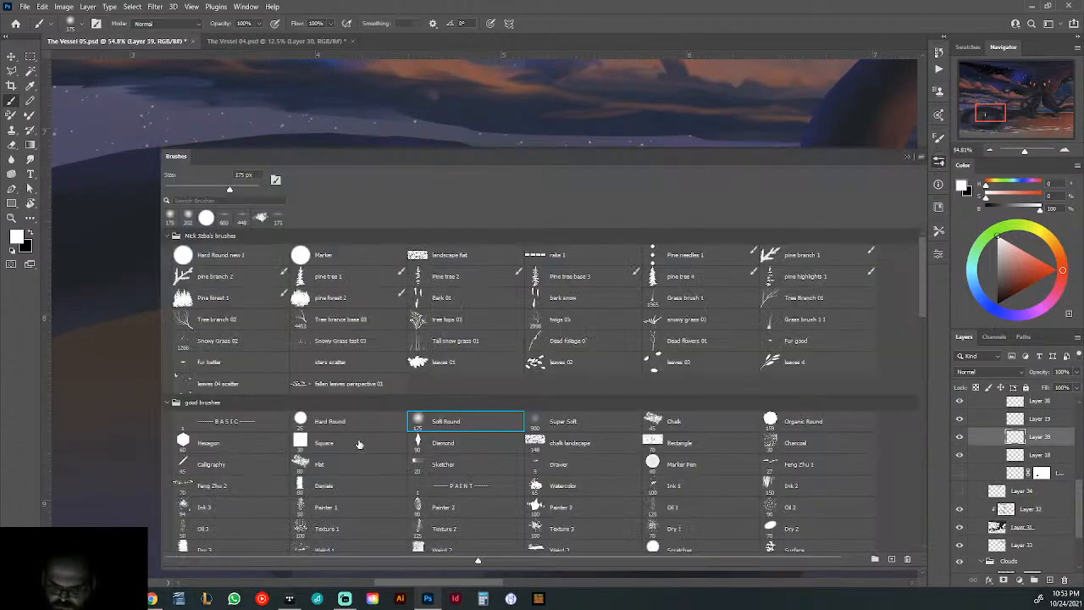
pyautogui.click(227, 256)
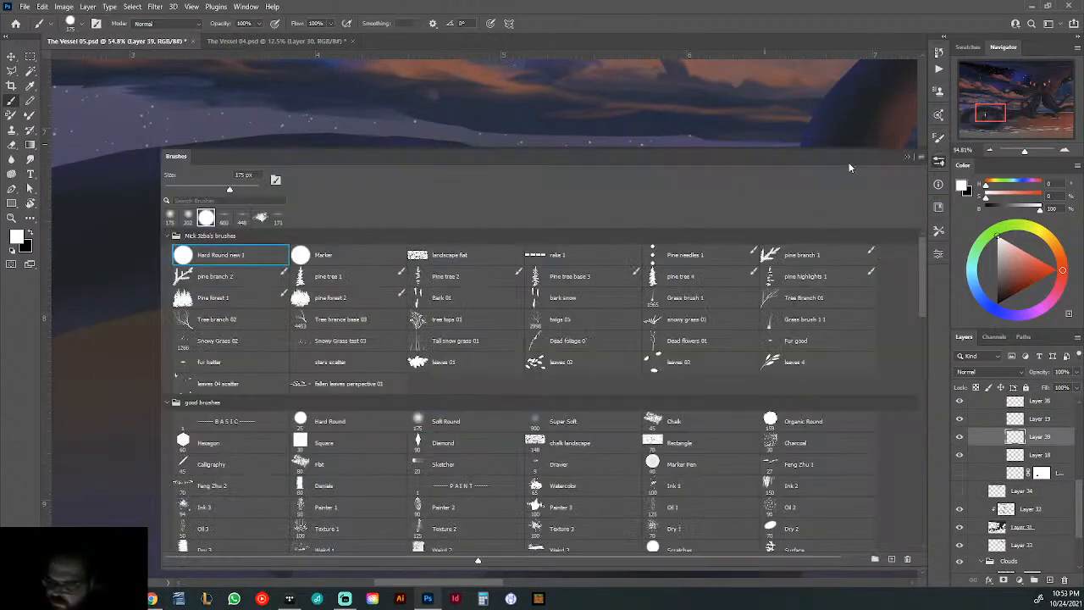
pyautogui.click(906, 157)
# - Paint tiny white specks around the orb's rim on the new layer with the brush reduced to 10 px
pyautogui.rightClick(554, 279)
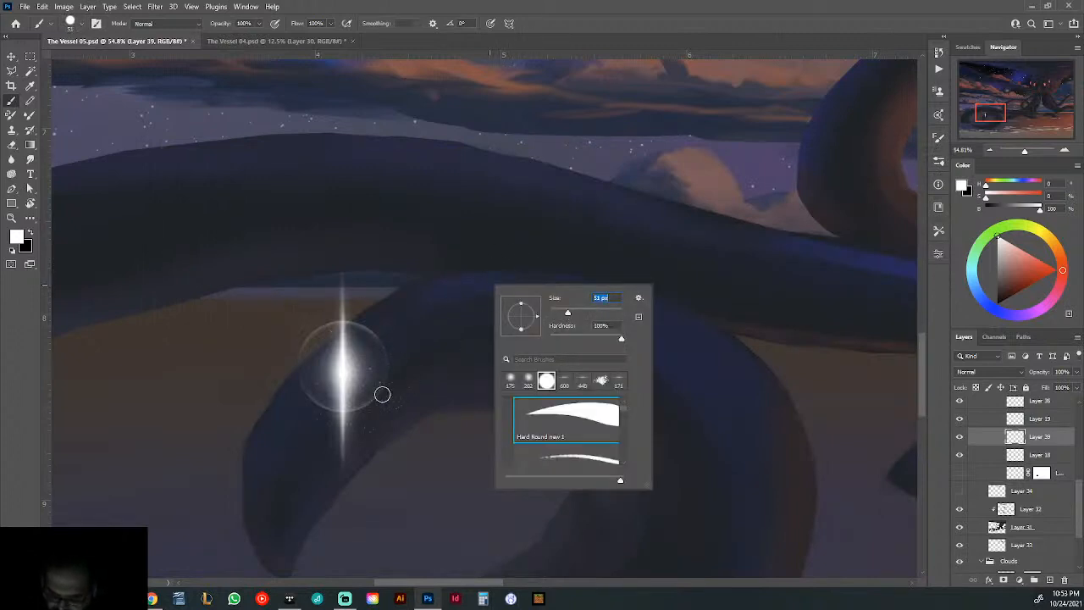
pyautogui.click(382, 399)
pyautogui.rightClick(460, 307)
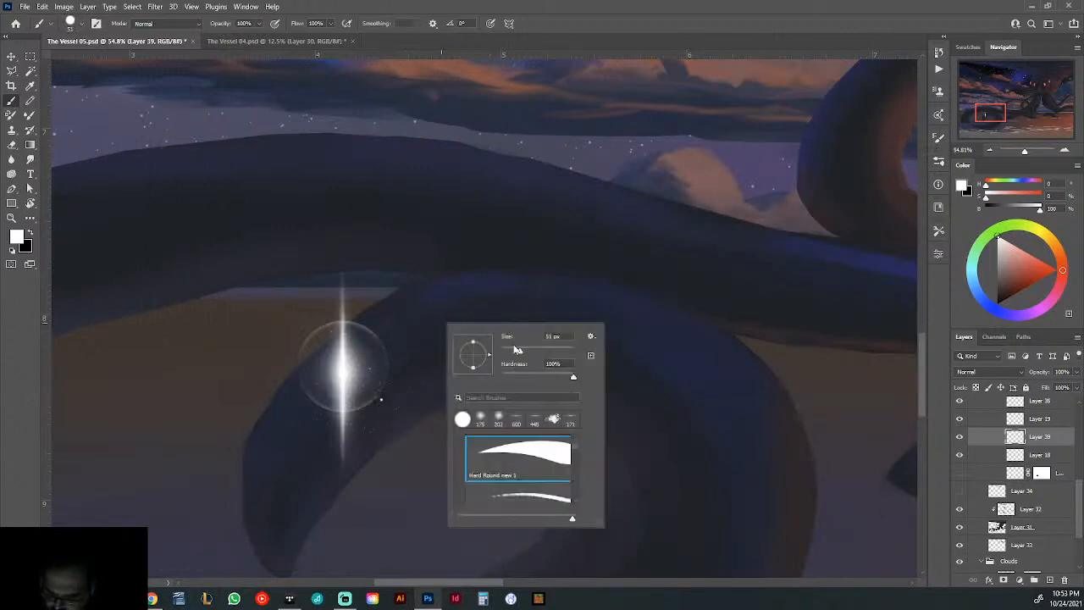
pyautogui.click(507, 352)
pyautogui.click(396, 366)
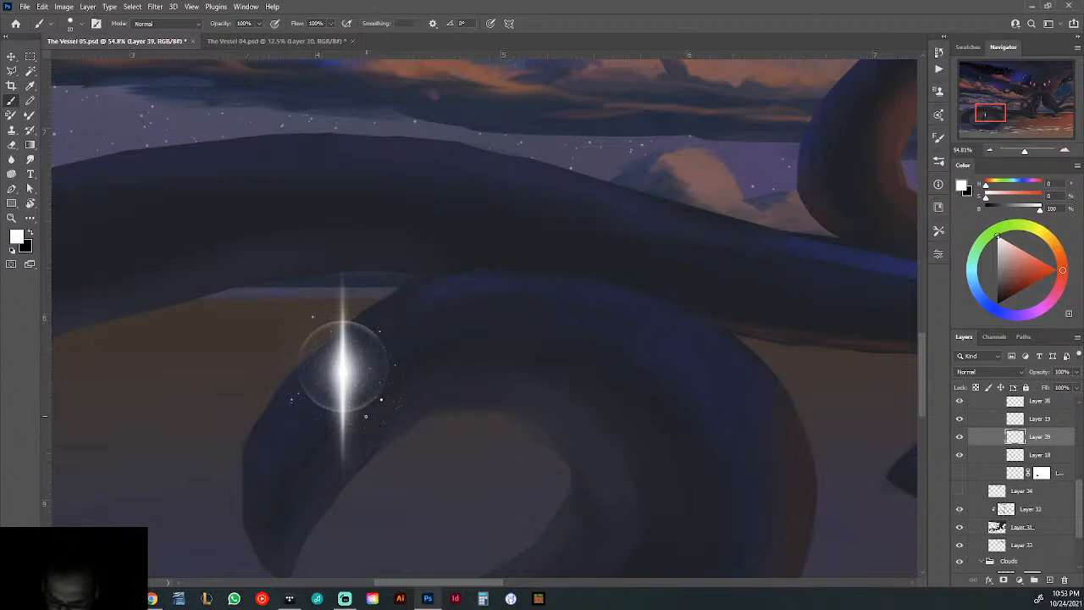
pyautogui.moveTo(447, 416)
pyautogui.mouseDown()
pyautogui.moveTo(498, 419)
pyautogui.moveTo(407, 450)
pyautogui.moveTo(487, 446)
pyautogui.mouseUp()
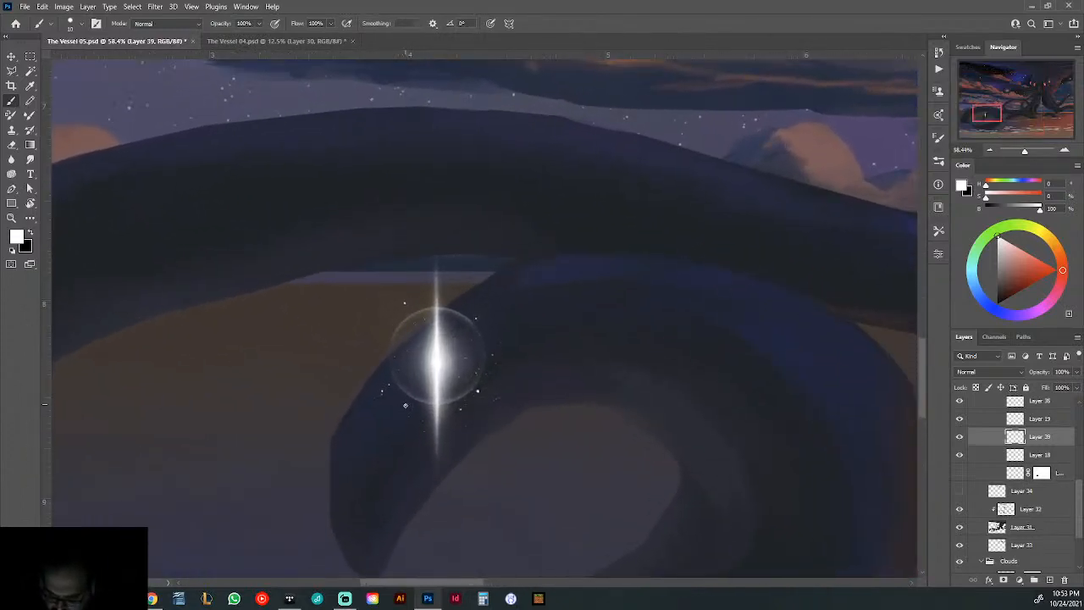
pyautogui.moveTo(581, 365); pyautogui.dragTo(525, 395)
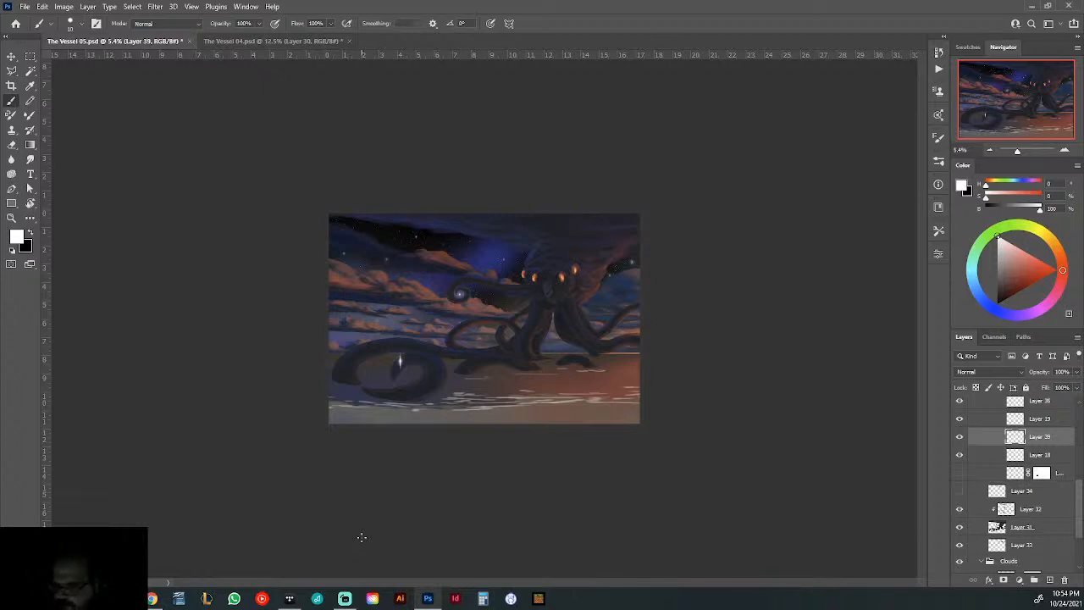
# - Collapse the Vessel group and make Layer 34 visible again
pyautogui.scroll(10, 1080, 501)
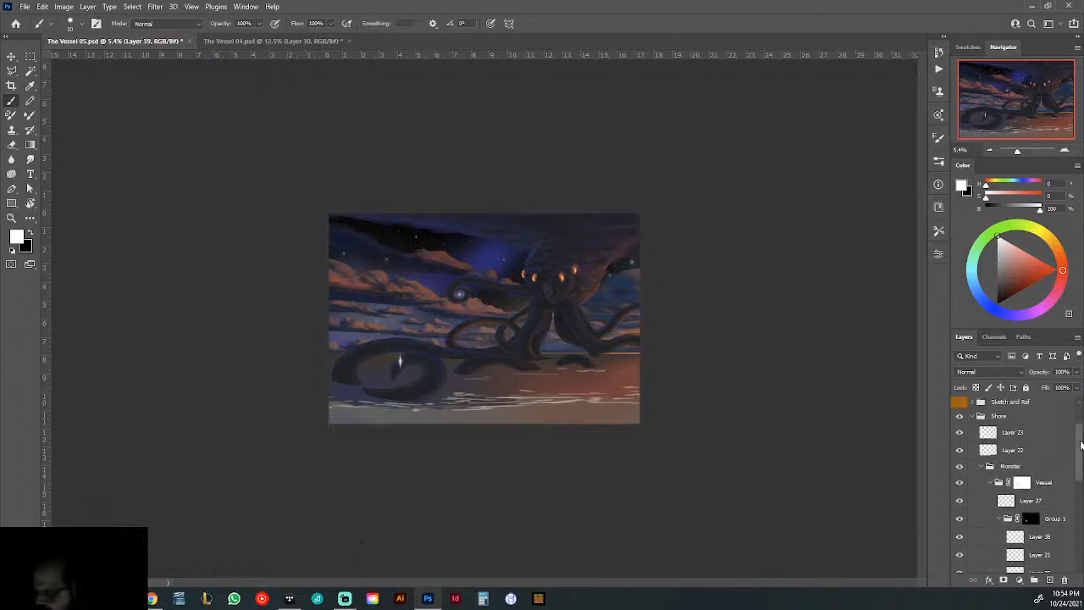
pyautogui.click(1041, 490)
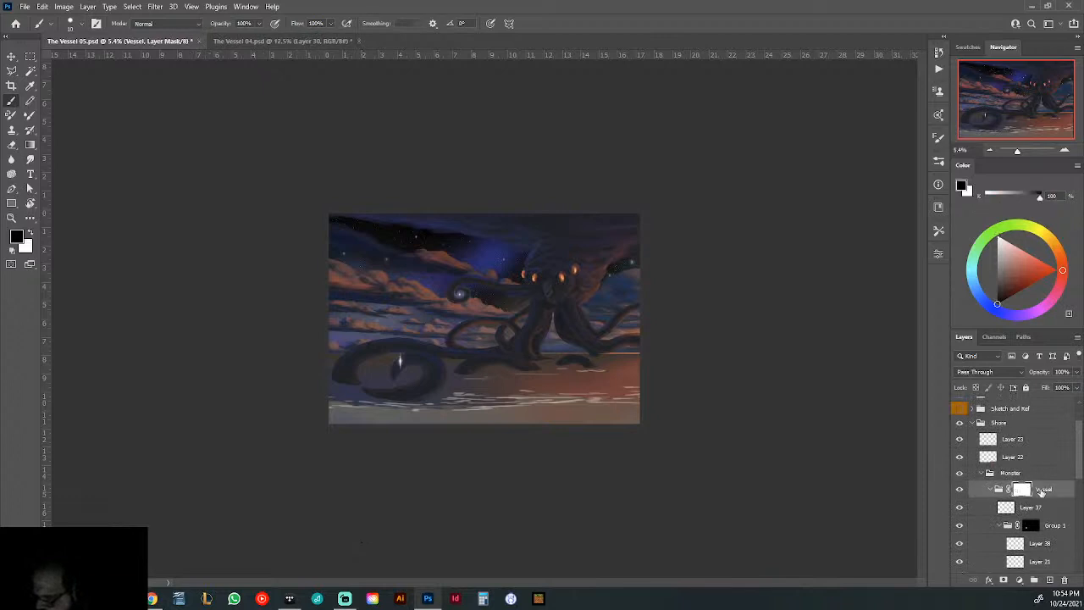
pyautogui.click(998, 490)
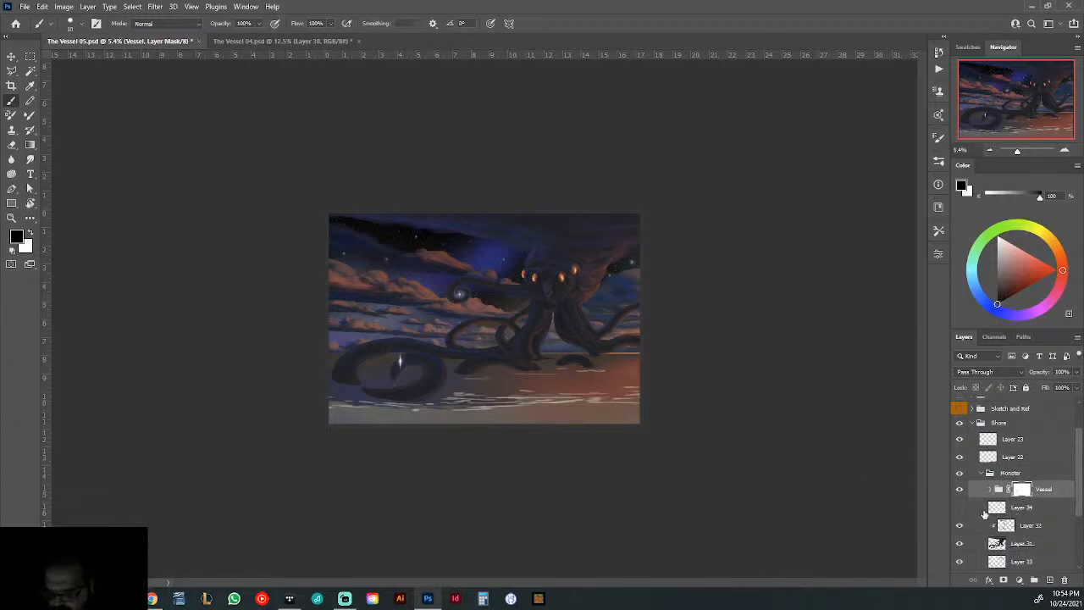
pyautogui.click(1005, 508)
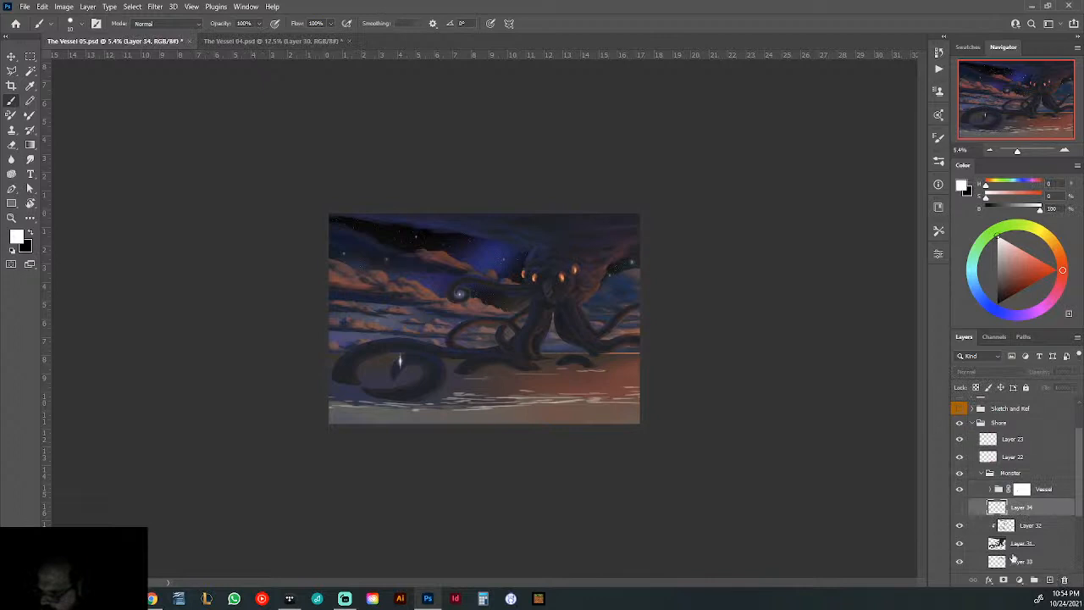
pyautogui.click(960, 507)
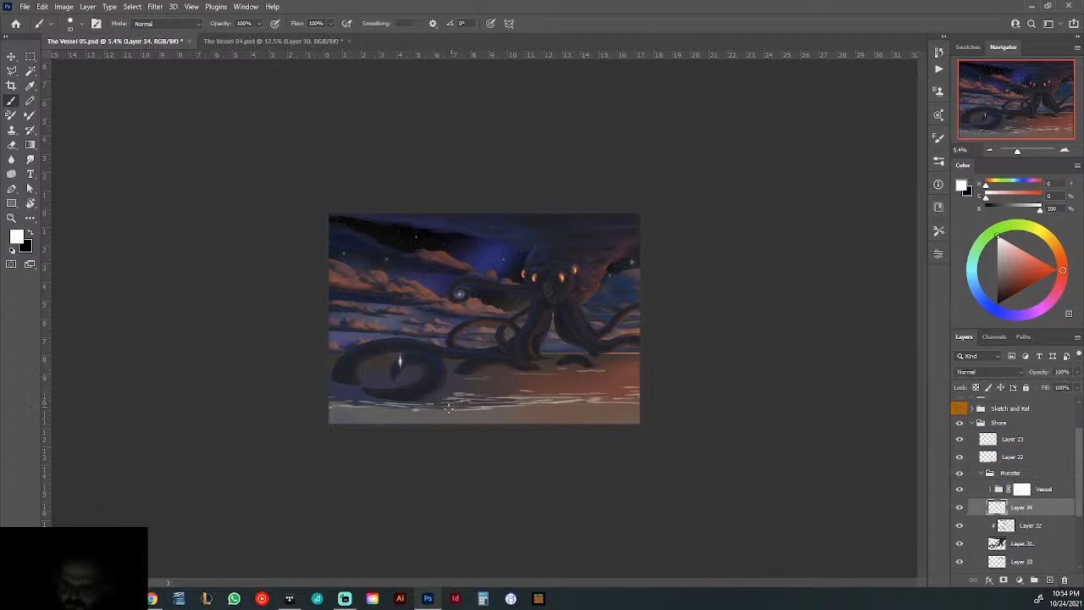
# - Move the Vessel group slightly to the left so the orb sits by the curled tentacle's tip
pyautogui.click(1023, 489)
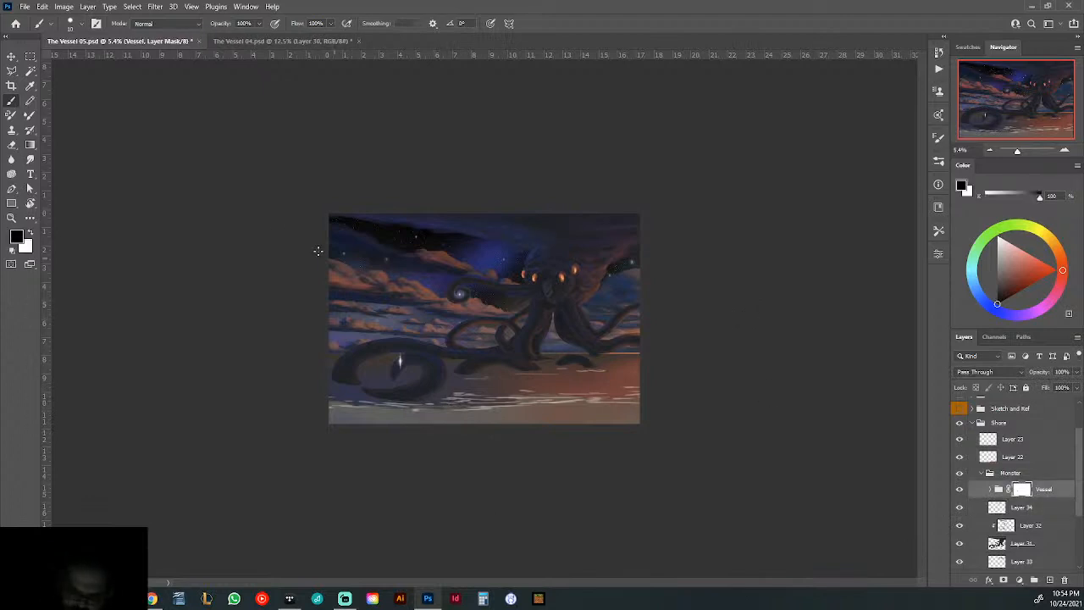
pyautogui.press('v')
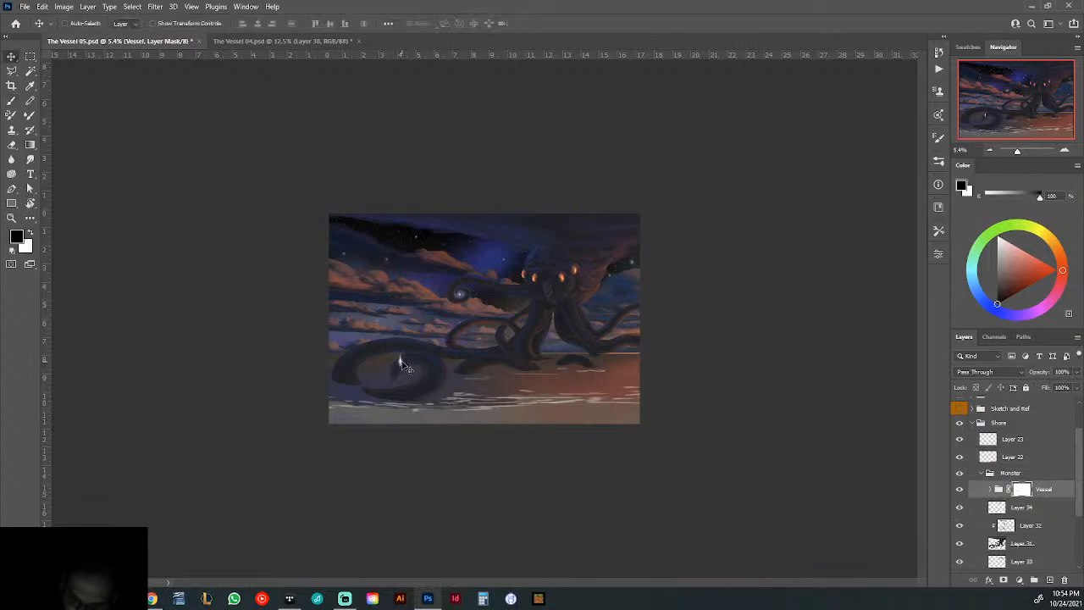
pyautogui.press('ctrl')
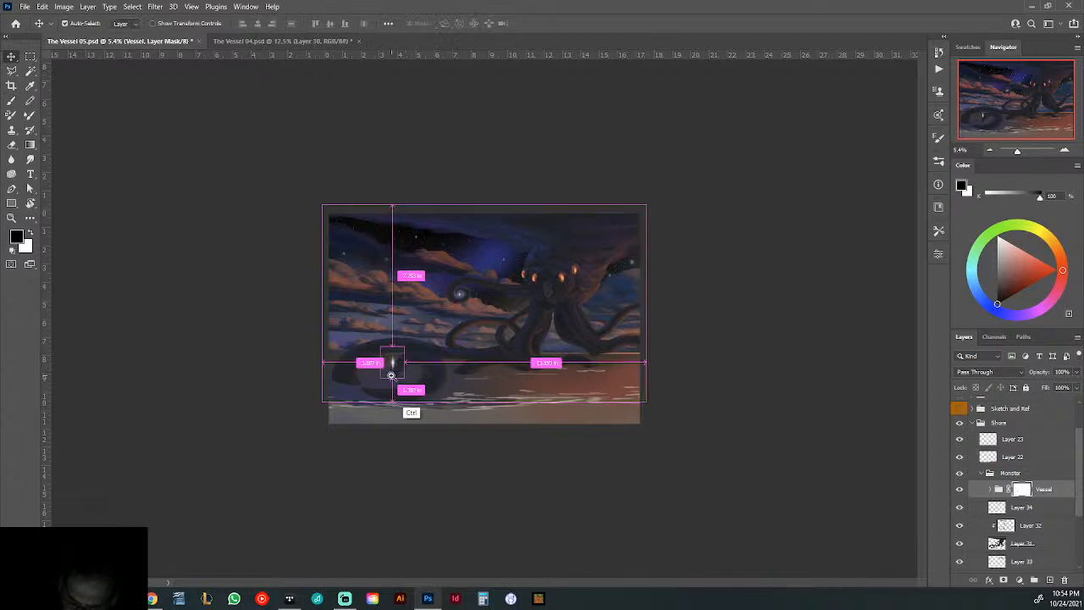
pyautogui.moveTo(424, 383); pyautogui.dragTo(477, 392)
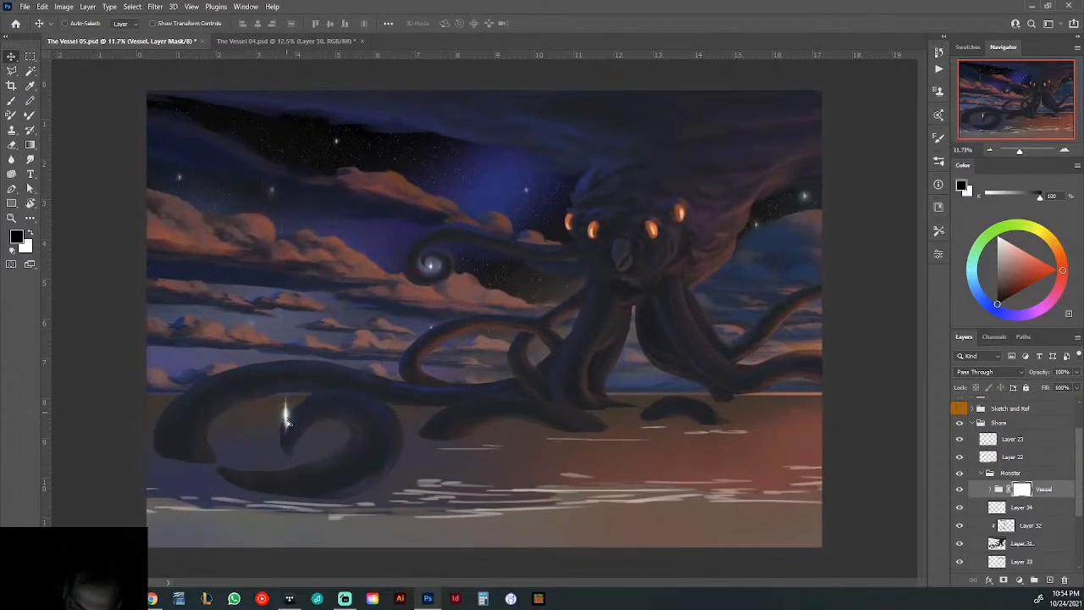
pyautogui.moveTo(286, 420); pyautogui.dragTo(288, 424)
pyautogui.moveTo(270, 459); pyautogui.dragTo(282, 478)
pyautogui.moveTo(485, 474); pyautogui.dragTo(430, 506)
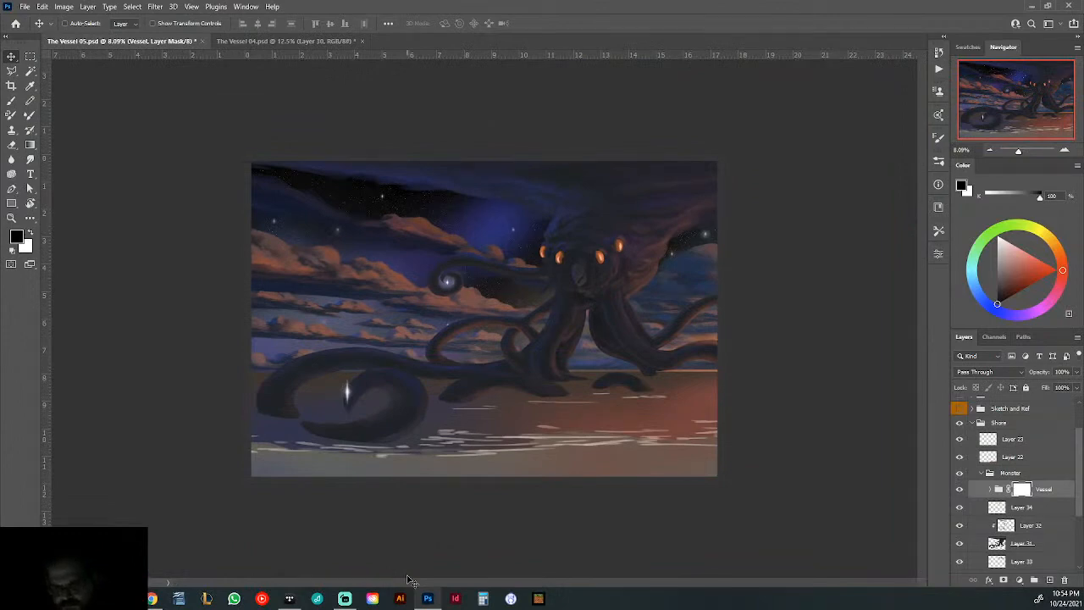
pyautogui.moveTo(481, 302); pyautogui.dragTo(468, 360)
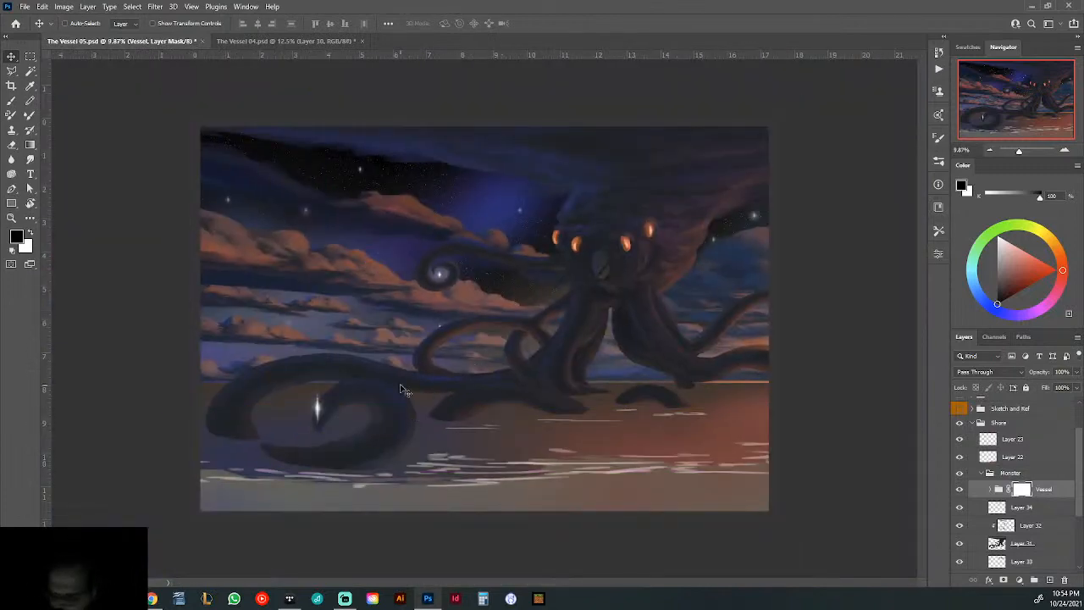
# - Select Layer 32, clipped to the monster, and choose the Super Soft brush for lighting the curled tentacle
pyautogui.click(1006, 529)
pyautogui.press('ctrl')
pyautogui.moveTo(366, 451); pyautogui.dragTo(392, 447)
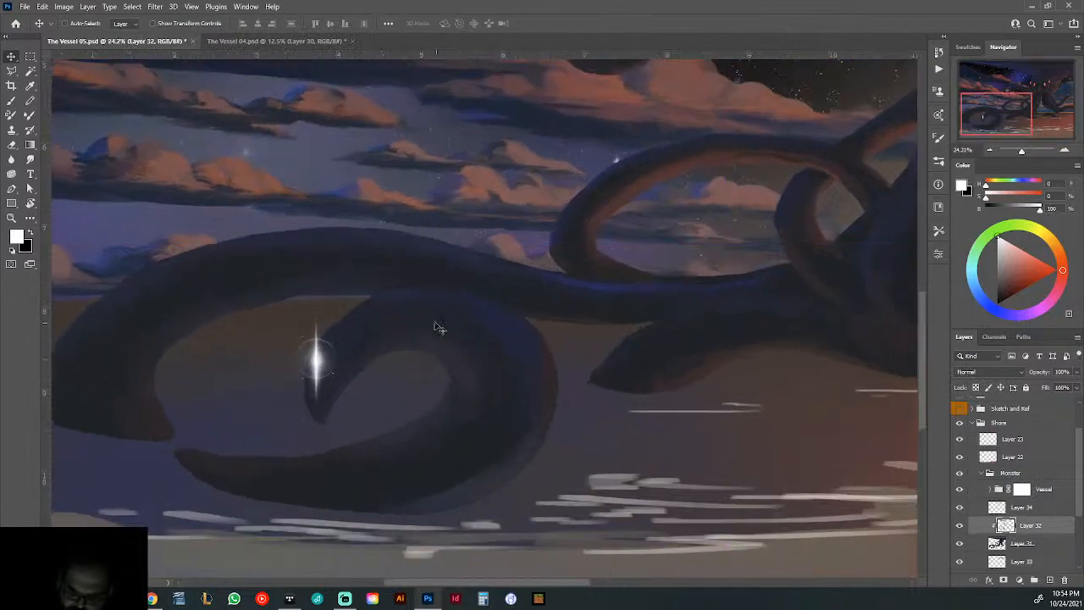
pyautogui.rightClick(436, 325)
pyautogui.click(939, 161)
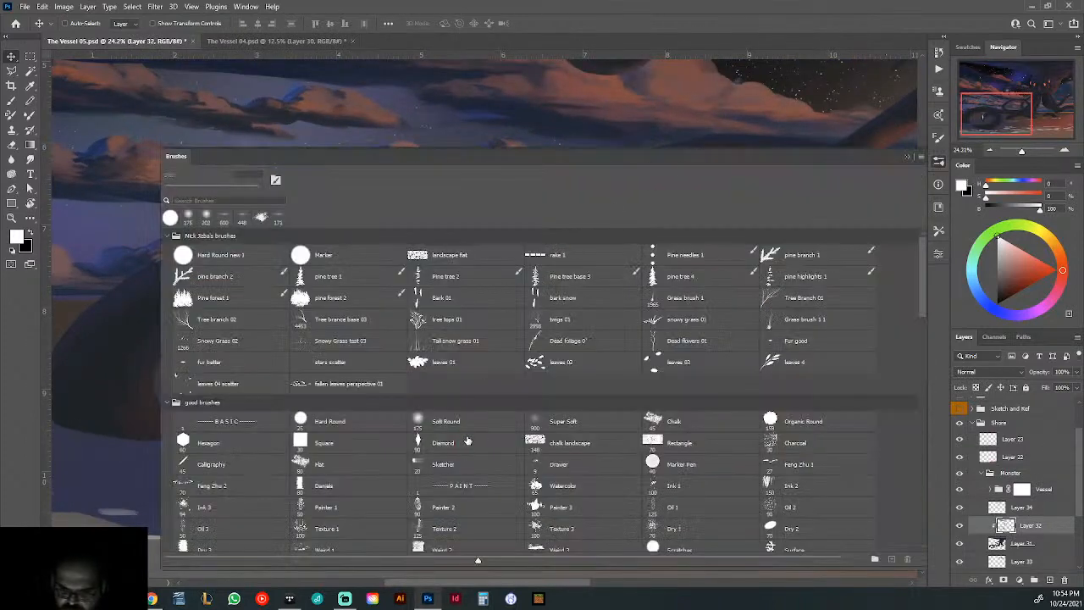
pyautogui.click(555, 421)
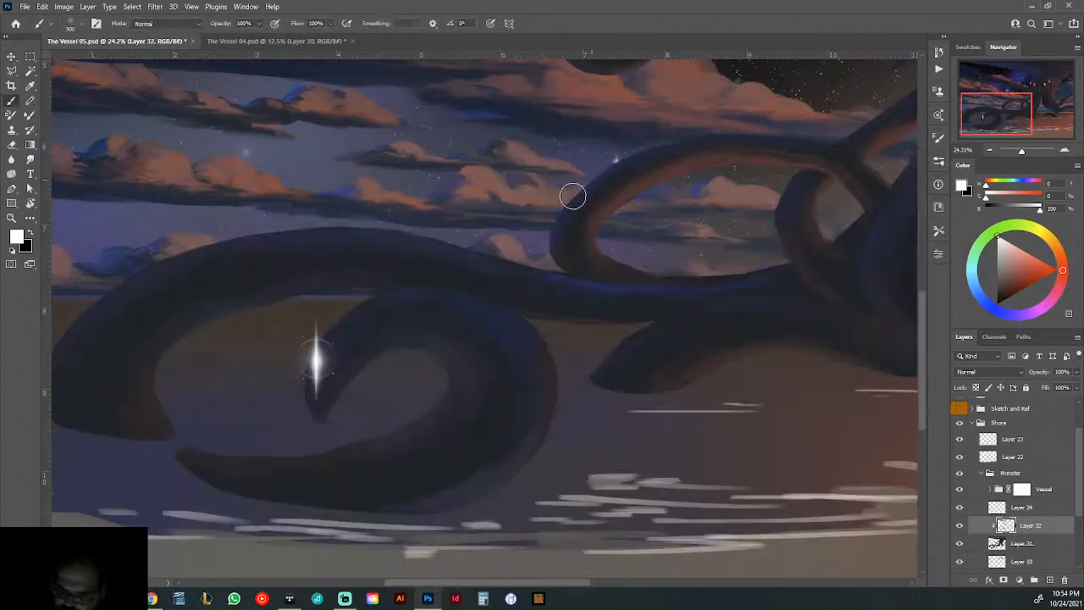
# - Sample the orb's pale grey and paint a soft glow on the adjacent tentacle tip with the brush at 385 px
pyautogui.keyDown('alt'); pyautogui.click(321, 361); pyautogui.keyUp('alt')
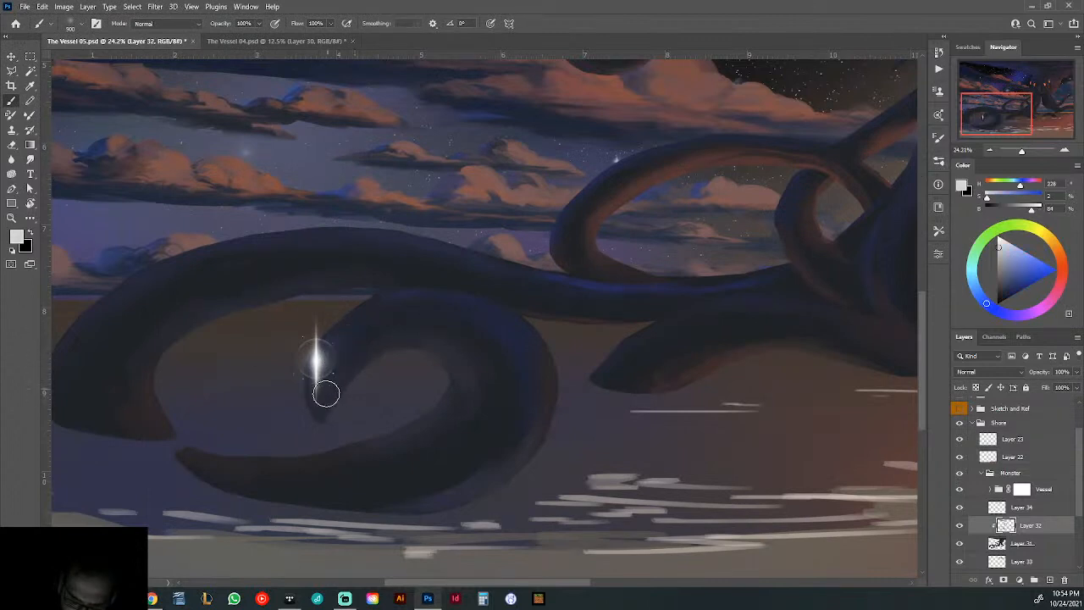
pyautogui.rightClick(396, 335)
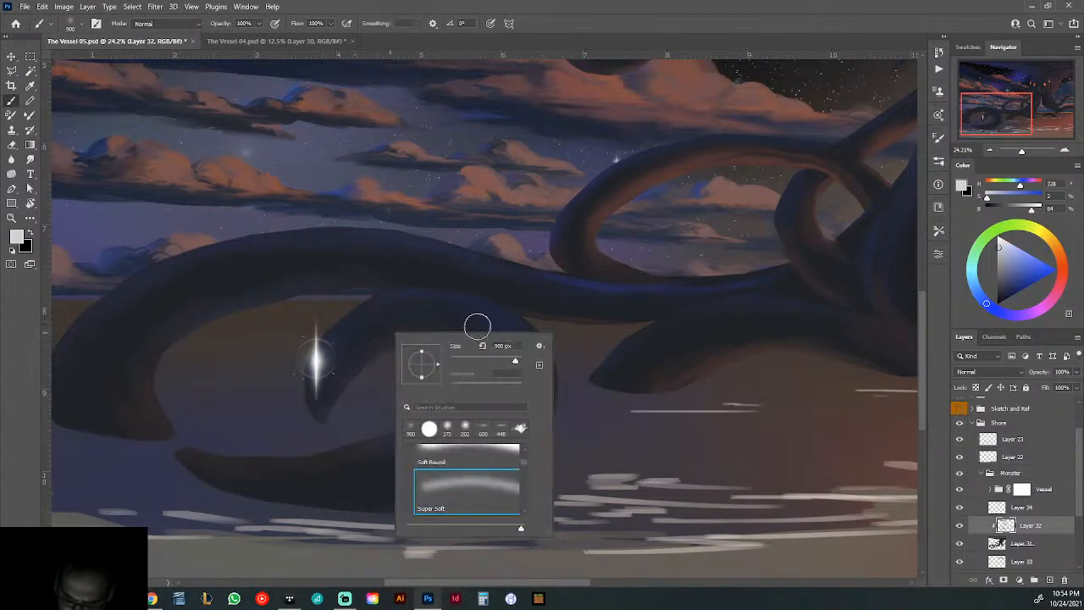
pyautogui.moveTo(514, 363); pyautogui.dragTo(509, 363)
pyautogui.click(322, 410)
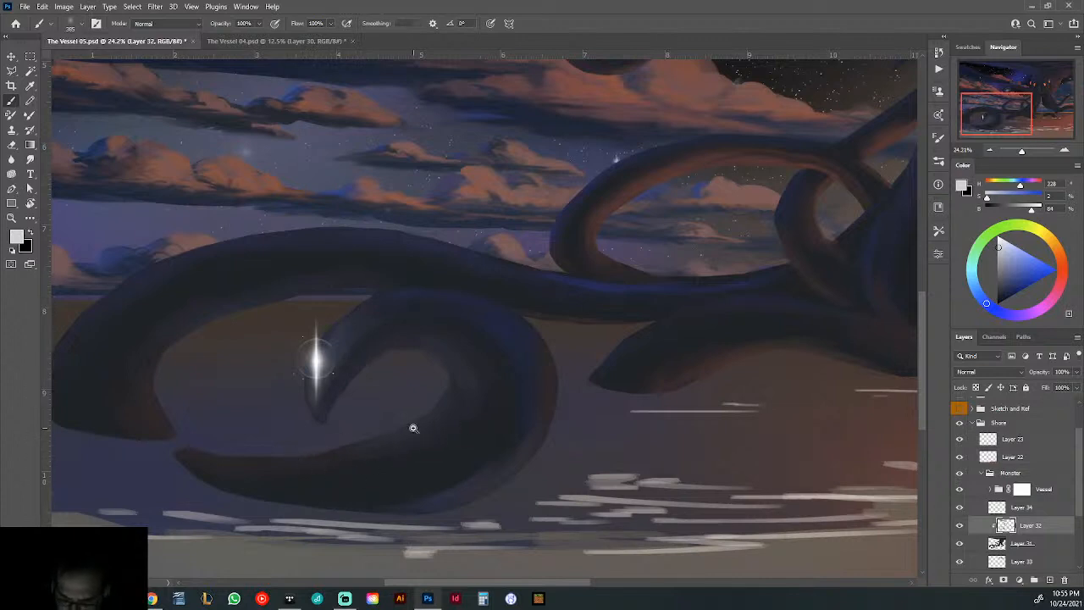
# - Enlarge the Super Soft brush to 1102 px for a broader glow on the curled tentacle
pyautogui.rightClick(471, 317)
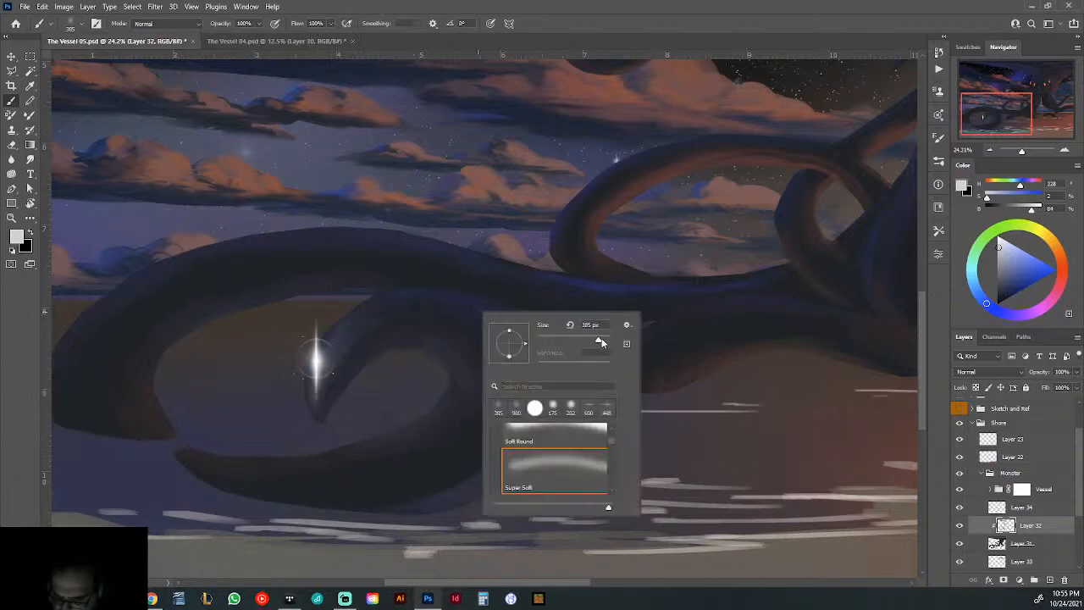
pyautogui.moveTo(600, 341); pyautogui.dragTo(604, 341)
pyautogui.click(468, 327)
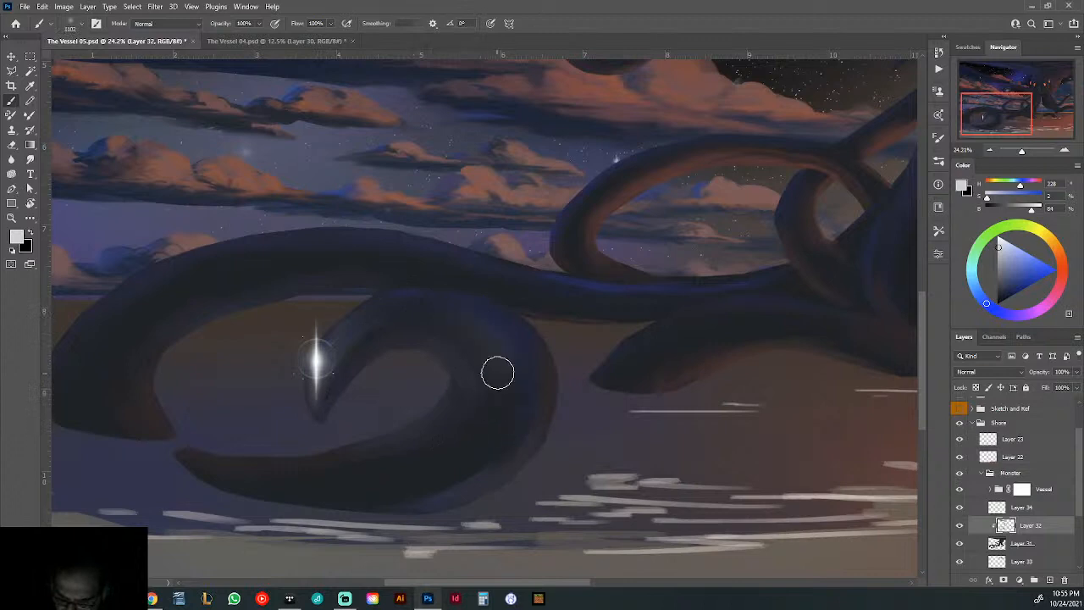
pyautogui.moveTo(630, 412); pyautogui.dragTo(509, 414)
pyautogui.rightClick(610, 300)
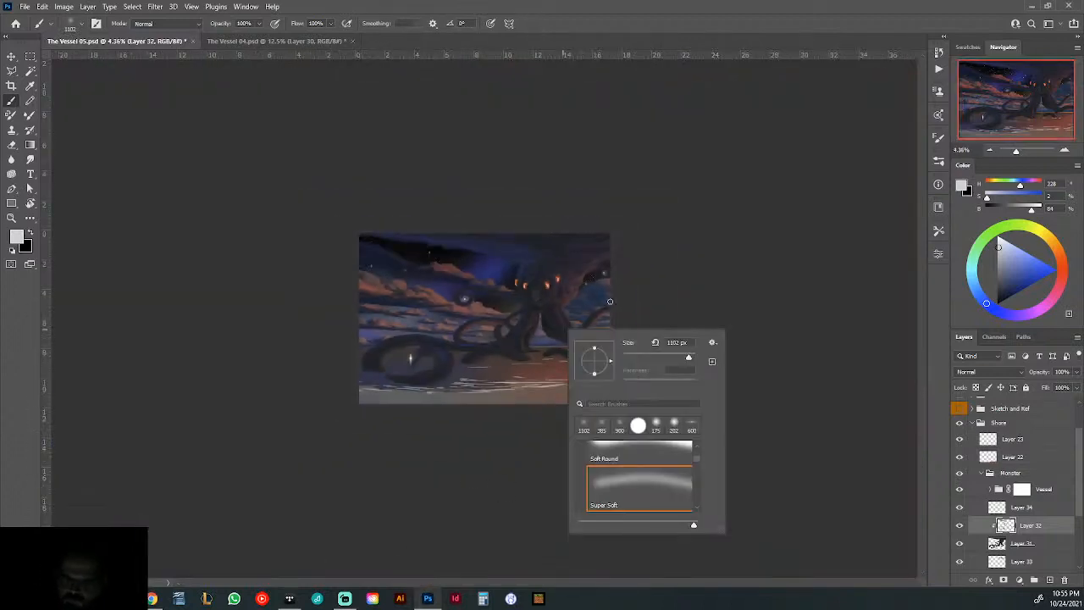
pyautogui.click(792, 314)
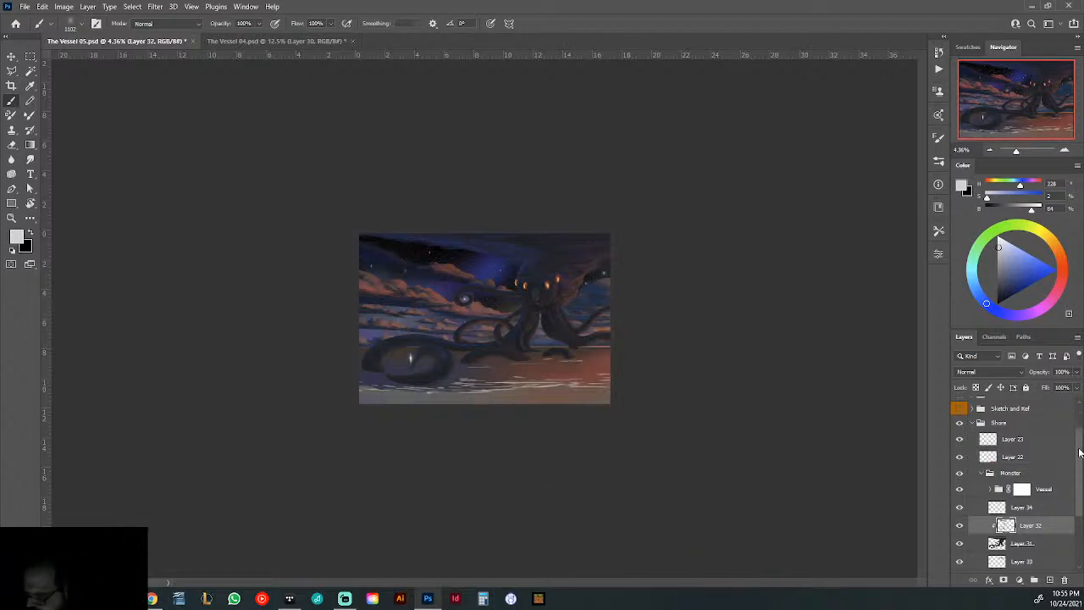
# - Show the Sketch and Ref group over the painting and hide Layer 27
pyautogui.moveTo(1080, 454); pyautogui.dragTo(1079, 412)
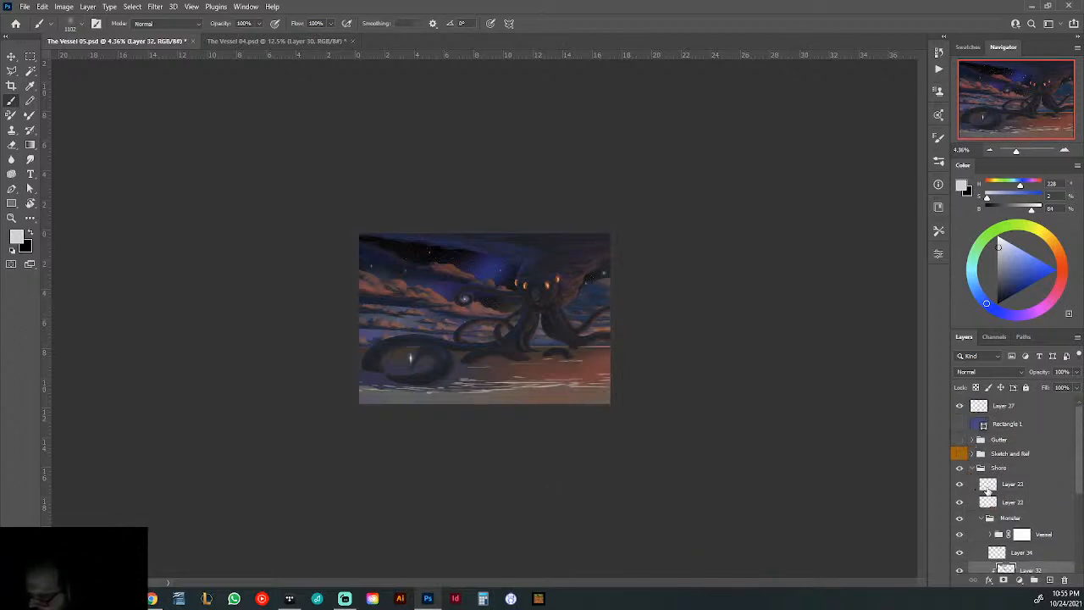
pyautogui.click(961, 455)
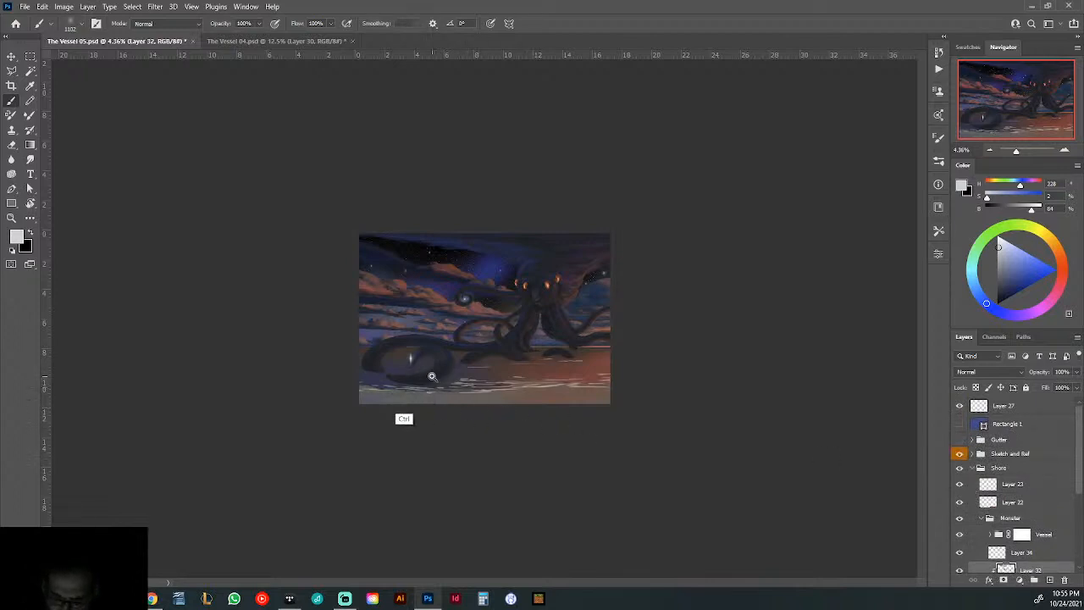
pyautogui.keyDown('ctrl'); pyautogui.click(488, 414); pyautogui.keyUp('ctrl')
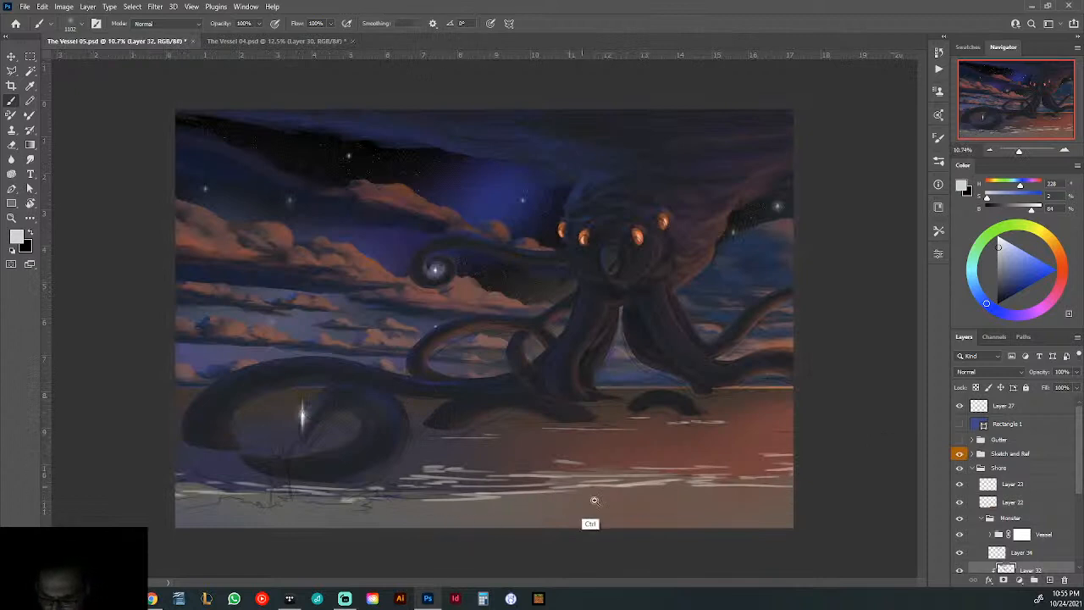
pyautogui.moveTo(644, 509); pyautogui.dragTo(621, 511)
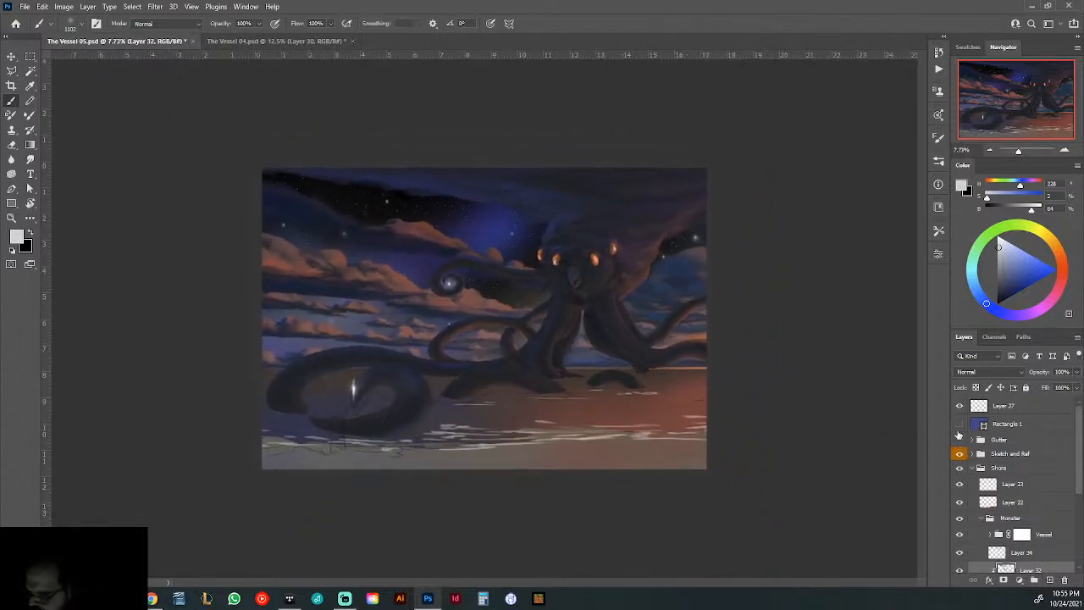
pyautogui.click(961, 408)
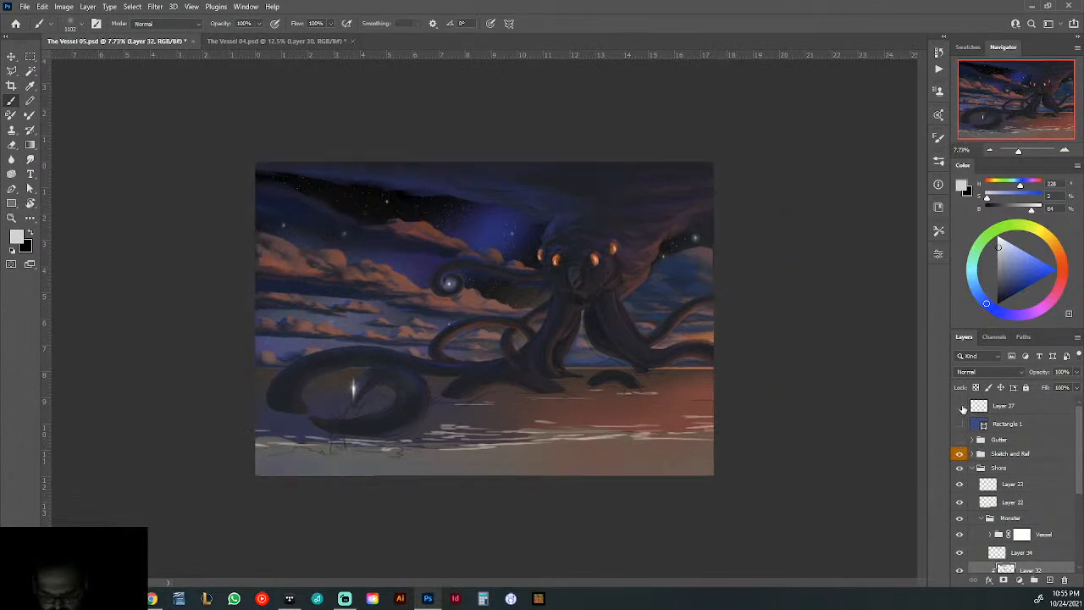
# - Toggle Layer 27 and the Sketch and Ref group to compare the sketched figure and shoreline with the painting
pyautogui.click(962, 409)
pyautogui.click(962, 409)
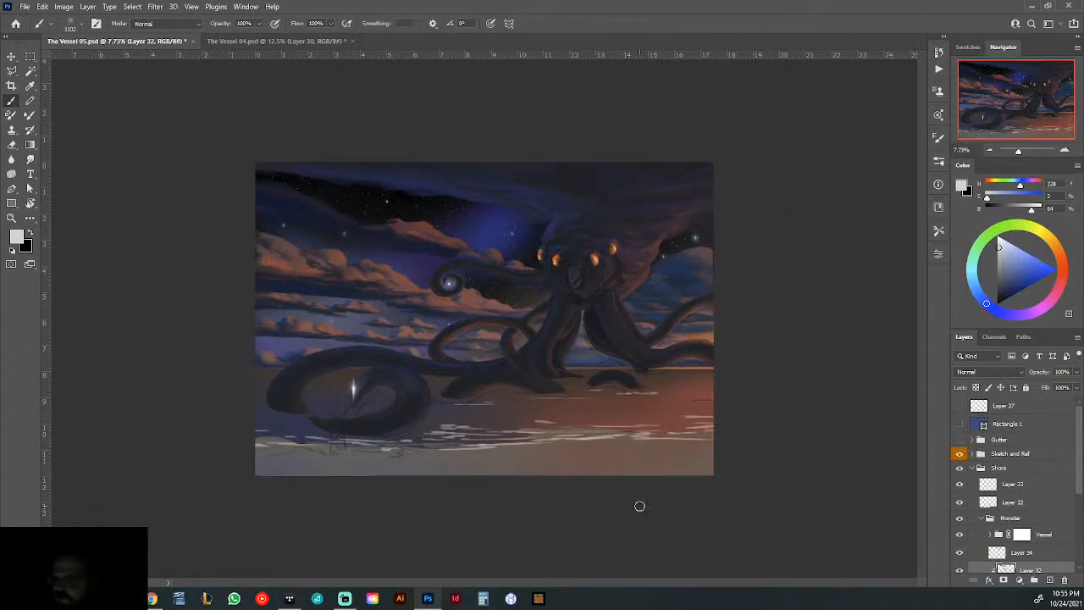
pyautogui.click(961, 407)
pyautogui.click(962, 407)
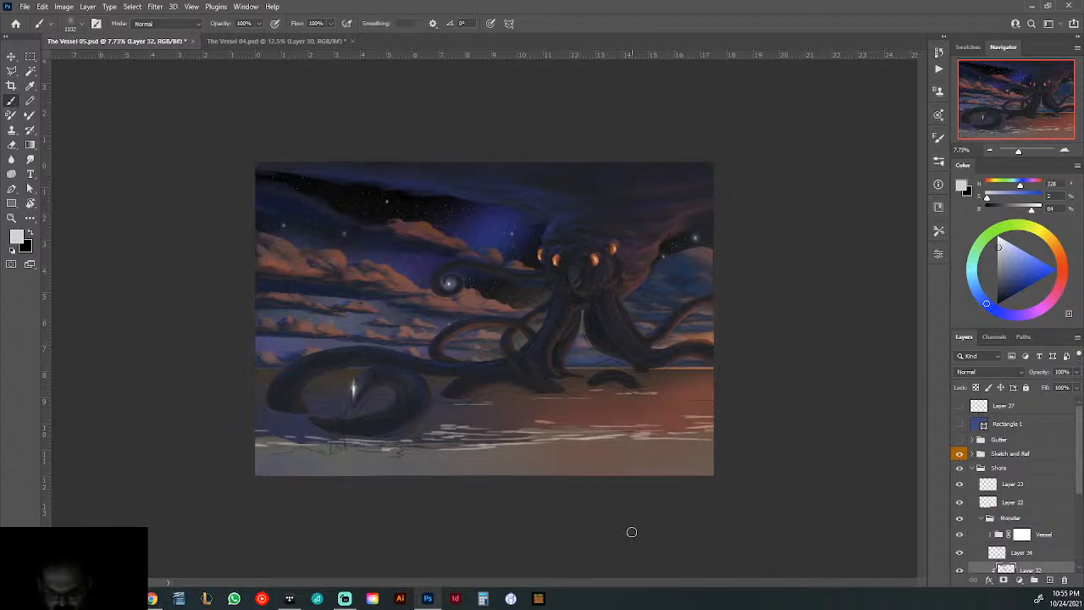
pyautogui.moveTo(263, 478); pyautogui.dragTo(339, 493)
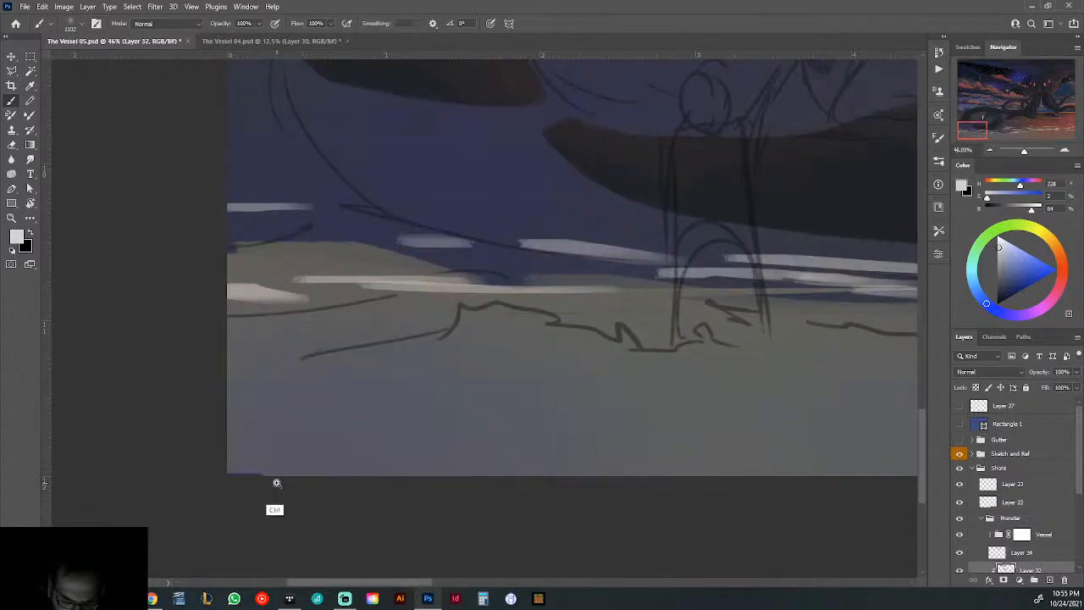
pyautogui.moveTo(276, 483); pyautogui.dragTo(261, 503)
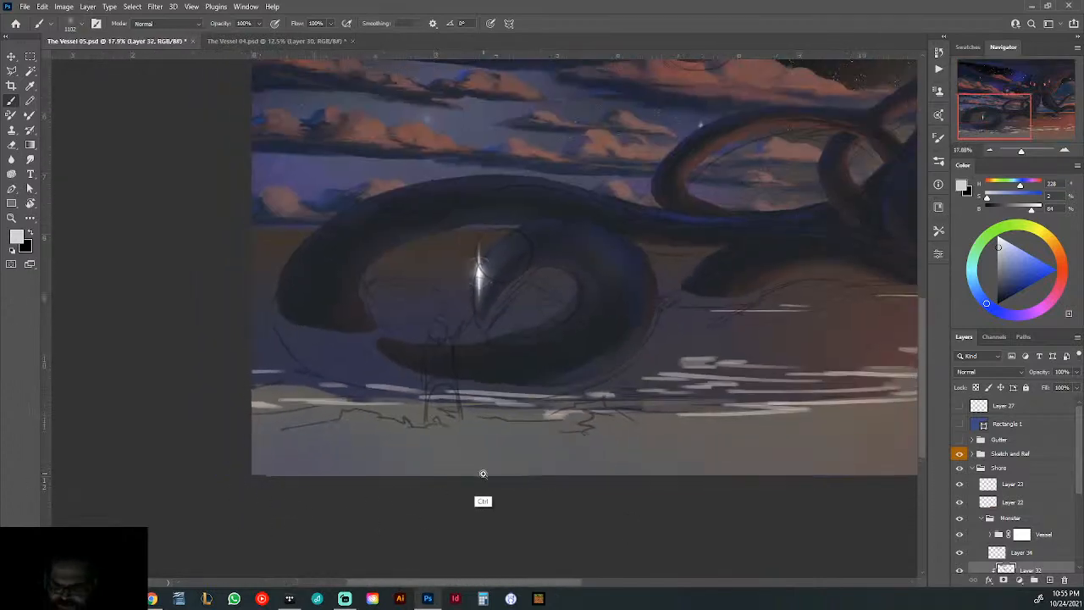
pyautogui.moveTo(483, 474); pyautogui.dragTo(438, 484)
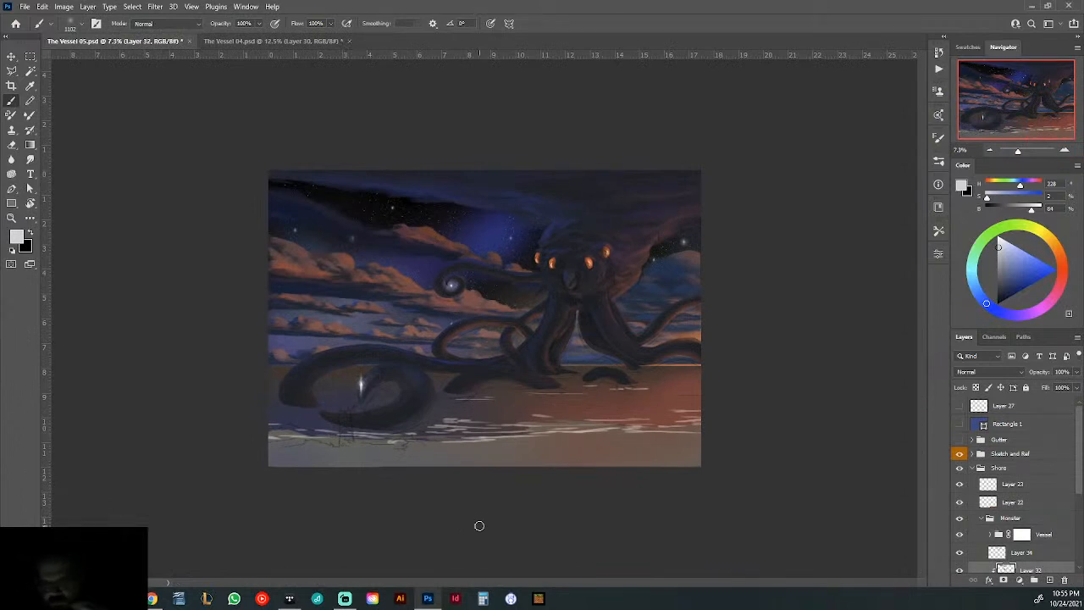
pyautogui.click(961, 457)
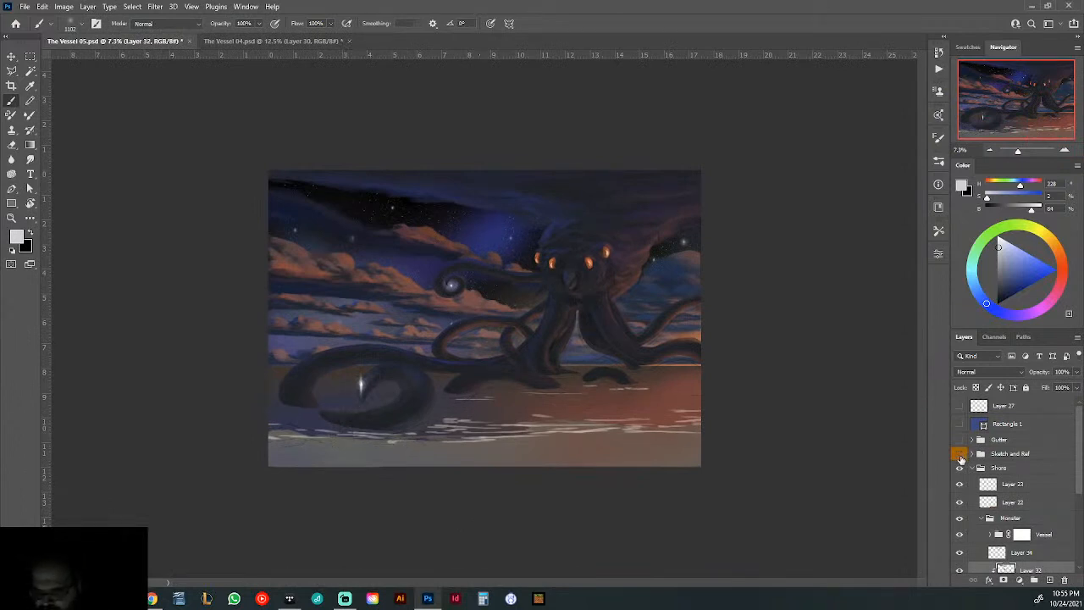
pyautogui.click(961, 456)
pyautogui.click(961, 456)
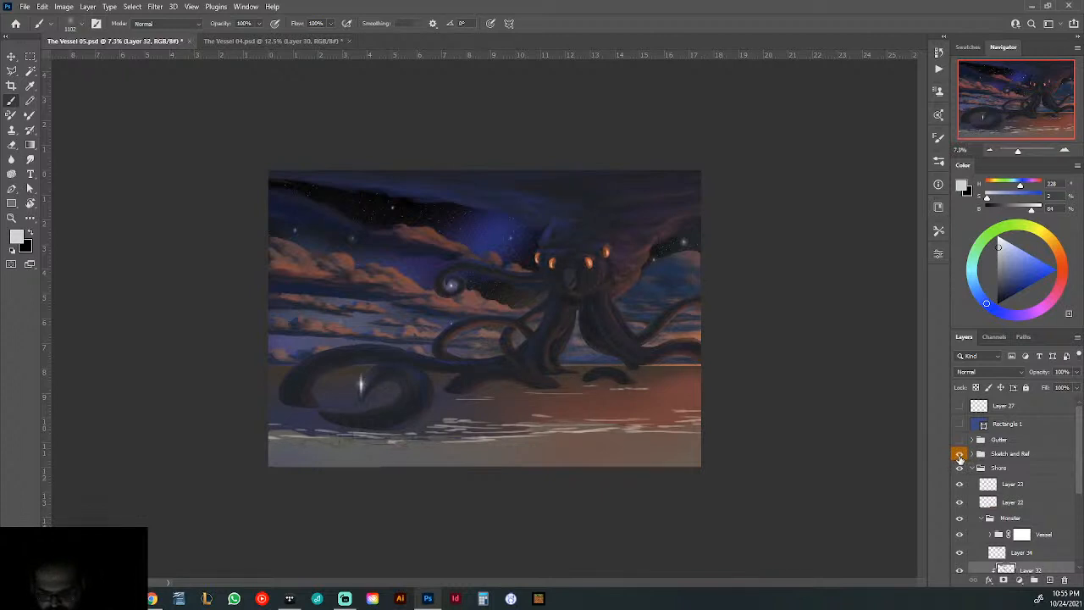
pyautogui.click(1008, 456)
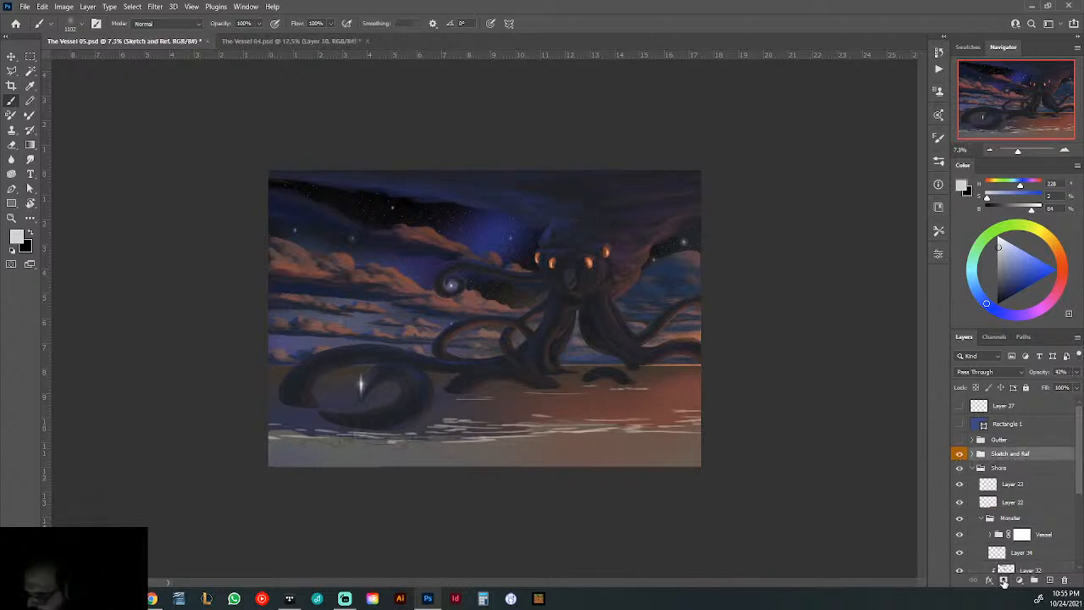
pyautogui.click(1004, 582)
pyautogui.click(981, 456)
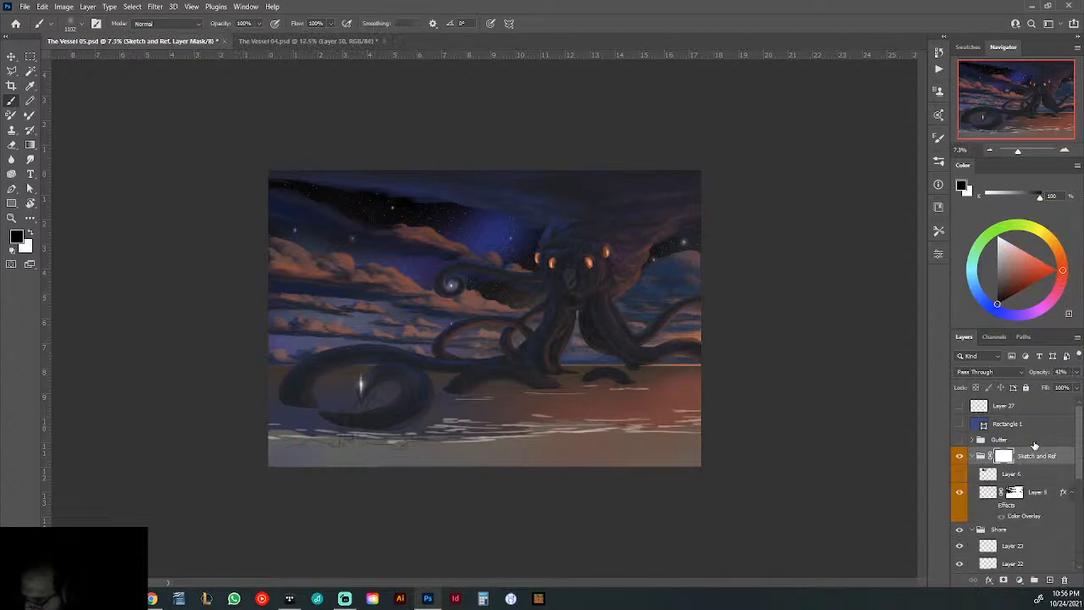
pyautogui.rightClick(1005, 456)
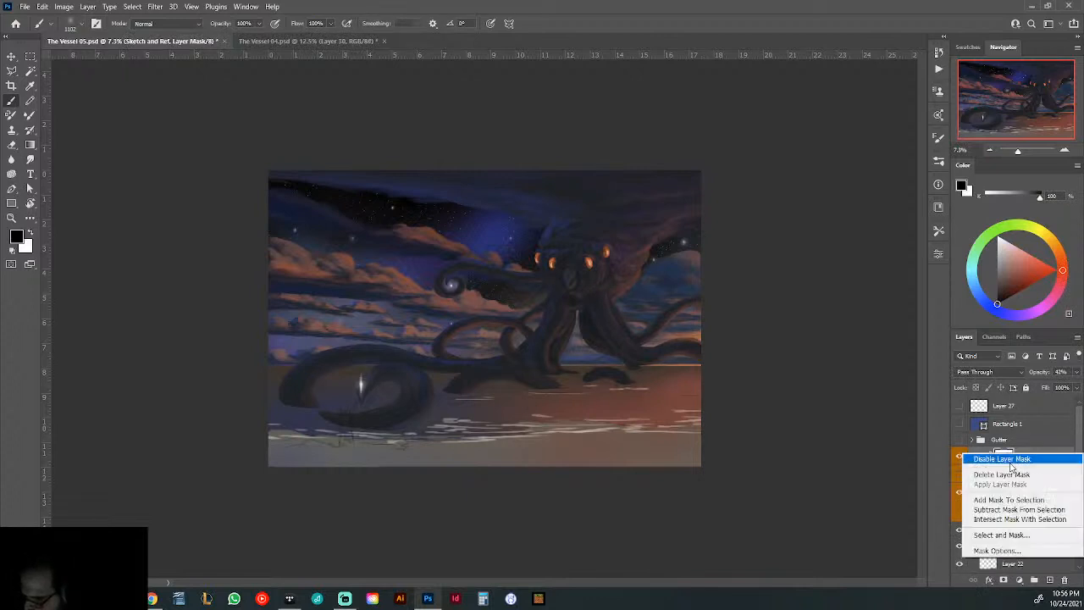
pyautogui.click(1002, 474)
# - Lasso the area above the sketched figure and shoreline, fill it with black on Layer 5's mask, and deselect
pyautogui.click(1015, 489)
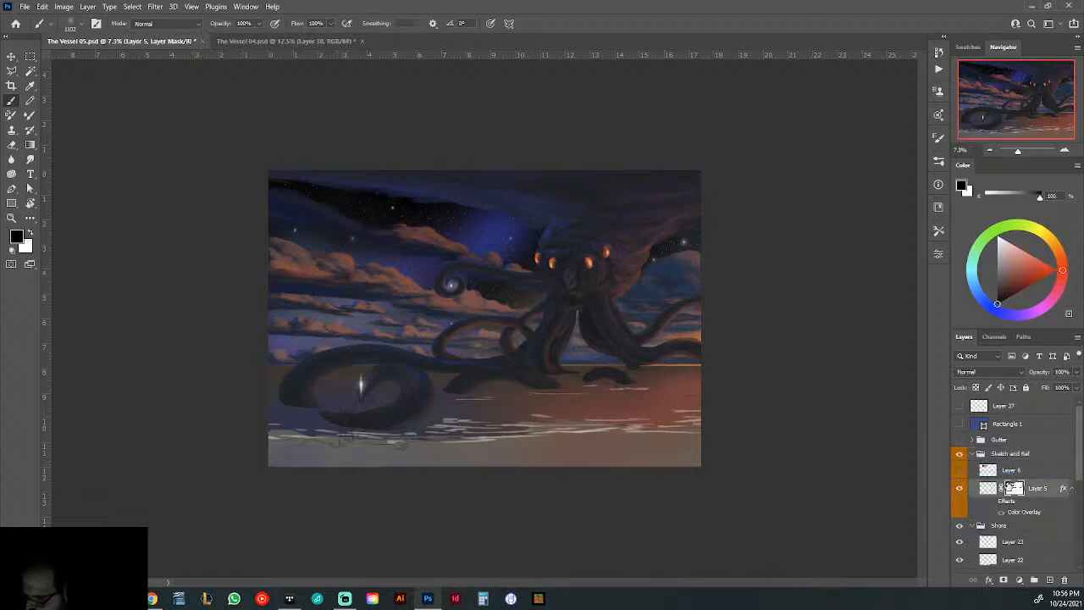
pyautogui.press('l')
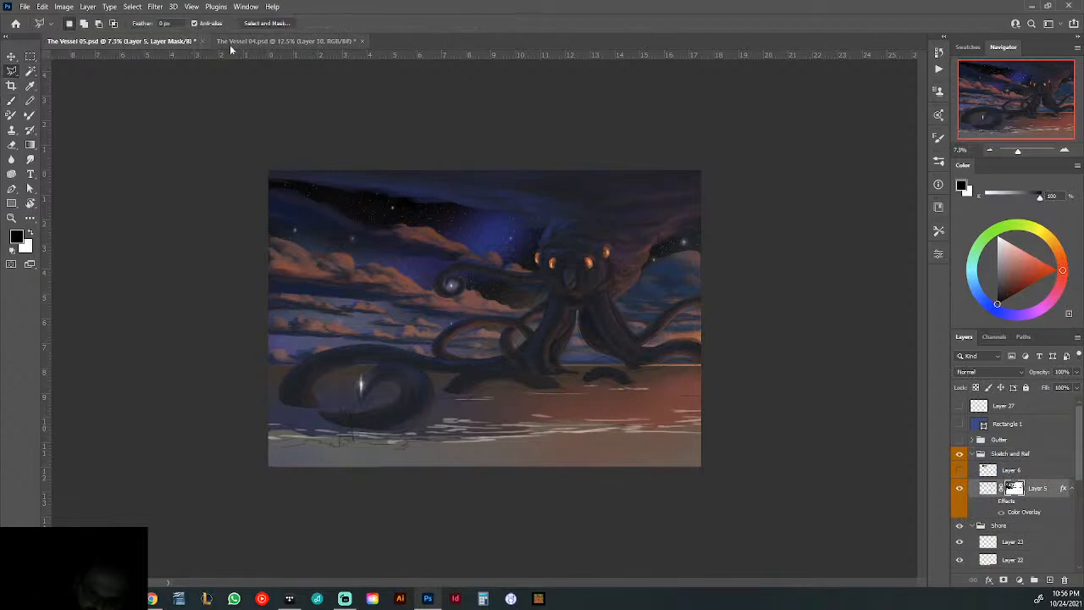
pyautogui.moveTo(360, 379)
pyautogui.mouseDown()
pyautogui.moveTo(366, 441)
pyautogui.moveTo(416, 453)
pyautogui.moveTo(388, 443)
pyautogui.moveTo(673, 418)
pyautogui.moveTo(739, 435)
pyautogui.moveTo(754, 392)
pyautogui.moveTo(716, 148)
pyautogui.moveTo(676, 110)
pyautogui.moveTo(476, 123)
pyautogui.moveTo(288, 111)
pyautogui.moveTo(216, 153)
pyautogui.moveTo(181, 228)
pyautogui.moveTo(189, 354)
pyautogui.moveTo(244, 457)
pyautogui.moveTo(276, 442)
pyautogui.moveTo(264, 435)
pyautogui.moveTo(338, 444)
pyautogui.moveTo(358, 387)
pyautogui.mouseUp()
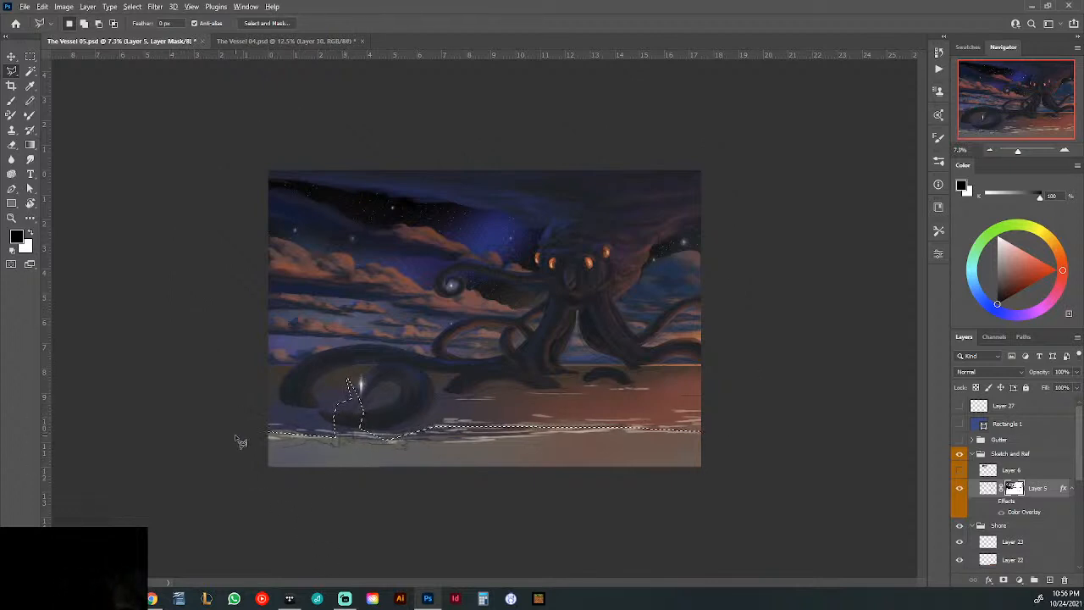
pyautogui.hotkey('alt', 'BackSpace')
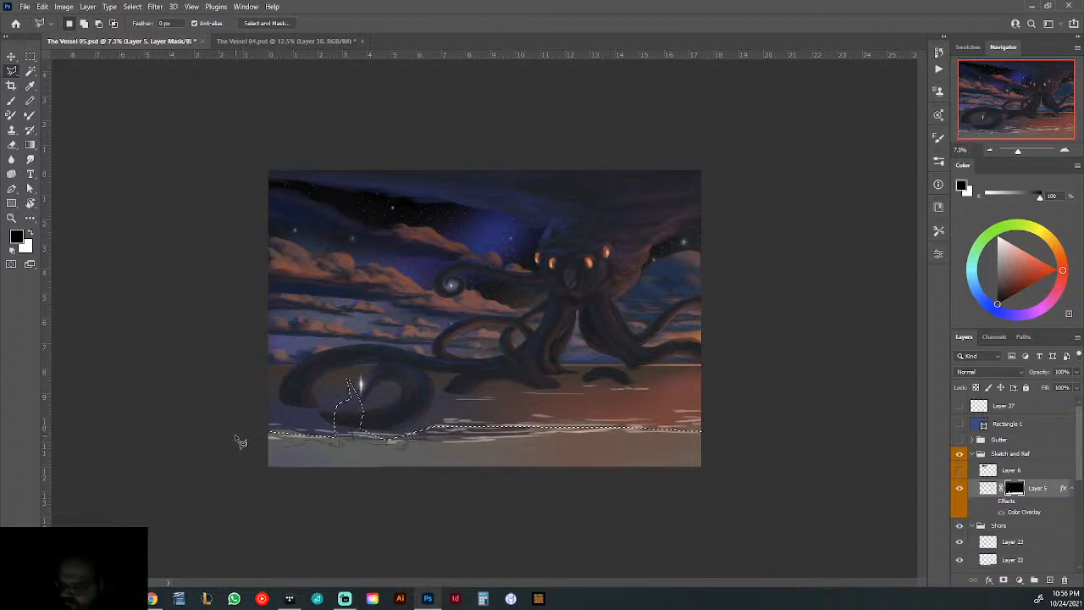
pyautogui.click(132, 6)
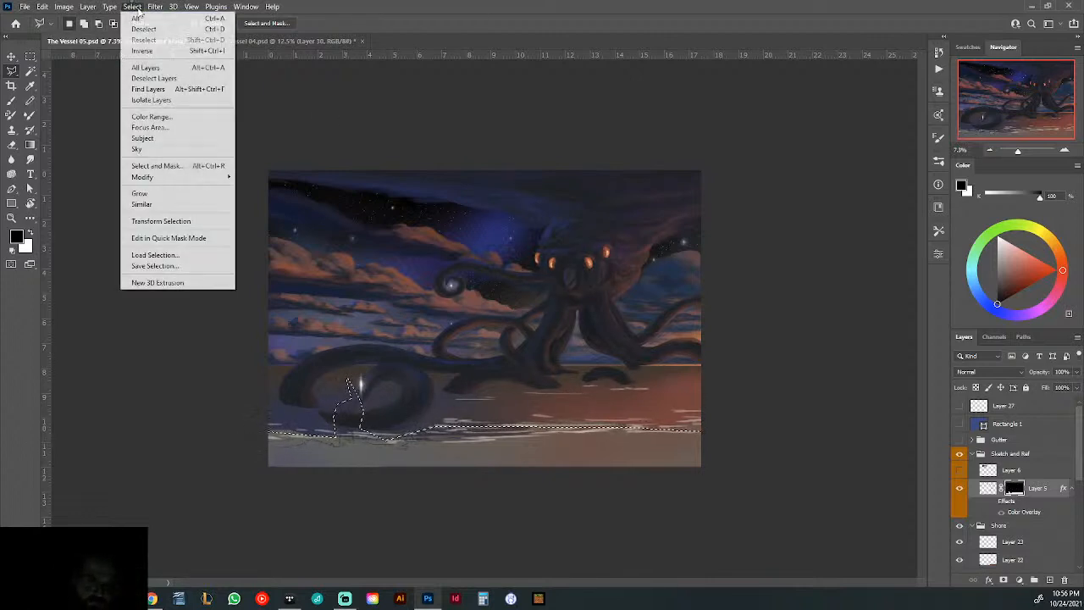
pyautogui.click(146, 28)
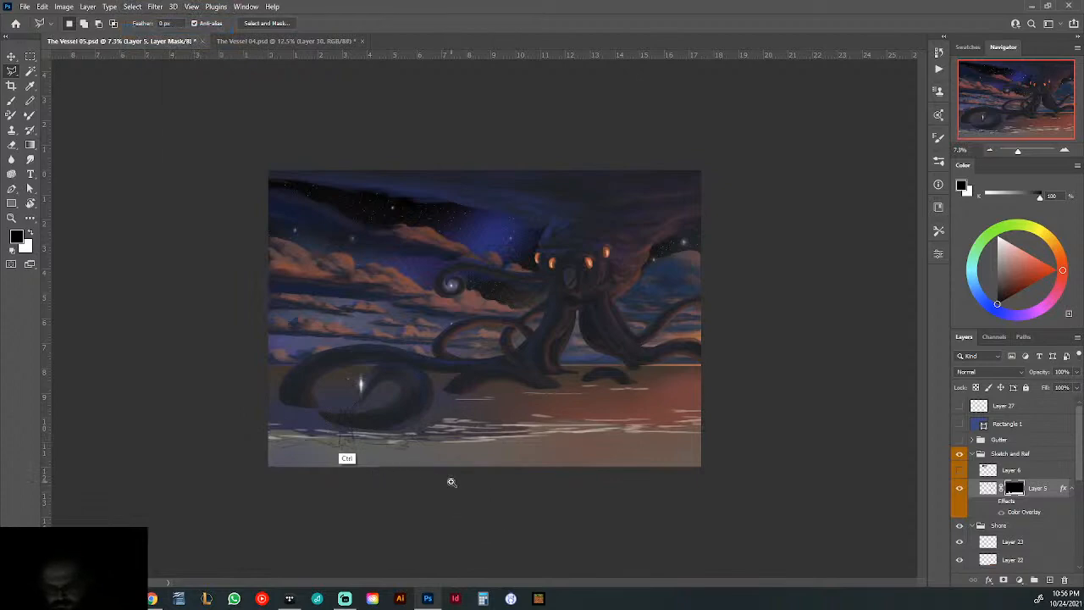
# - Move the figure and shoreline sketch on Layer 5 slightly so the raised arm sits beneath the glowing orb
pyautogui.scroll(4, 390, 441)
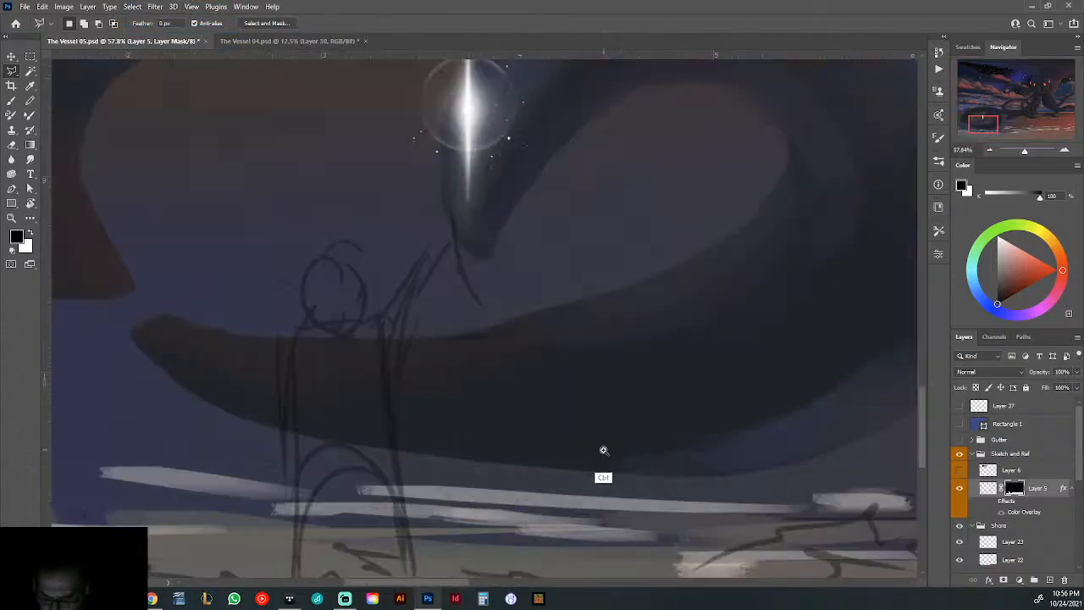
pyautogui.scroll(-5, 593, 449)
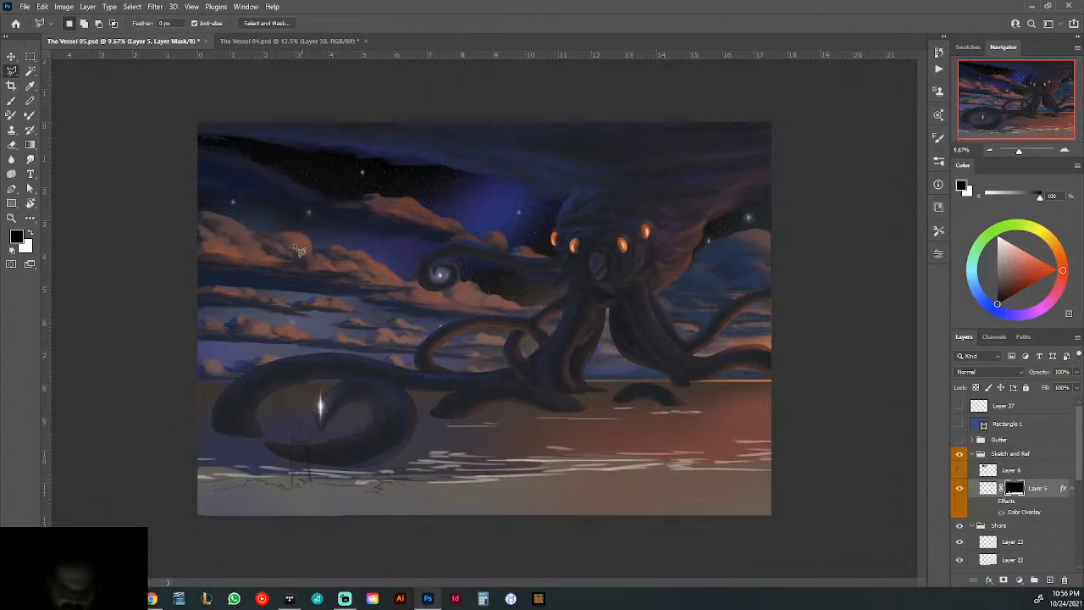
pyautogui.press('v')
pyautogui.moveTo(315, 483); pyautogui.dragTo(326, 500)
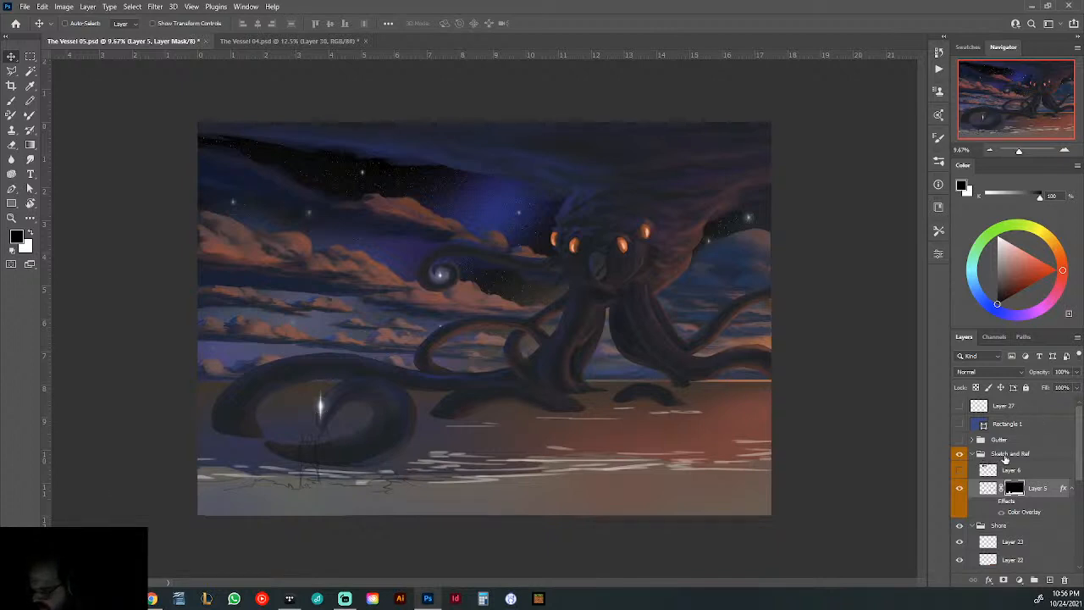
# - Create a group named human above the Shore group and add a new empty layer inside it for brush painting
pyautogui.click(1005, 459)
pyautogui.click(1004, 529)
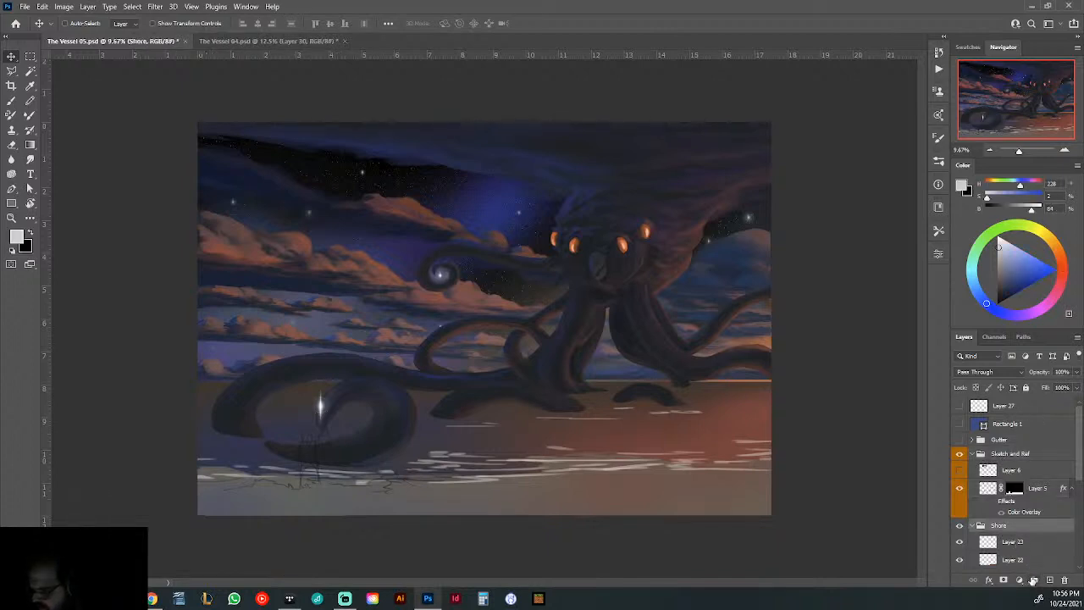
pyautogui.click(1035, 580)
pyautogui.doubleClick(1003, 525)
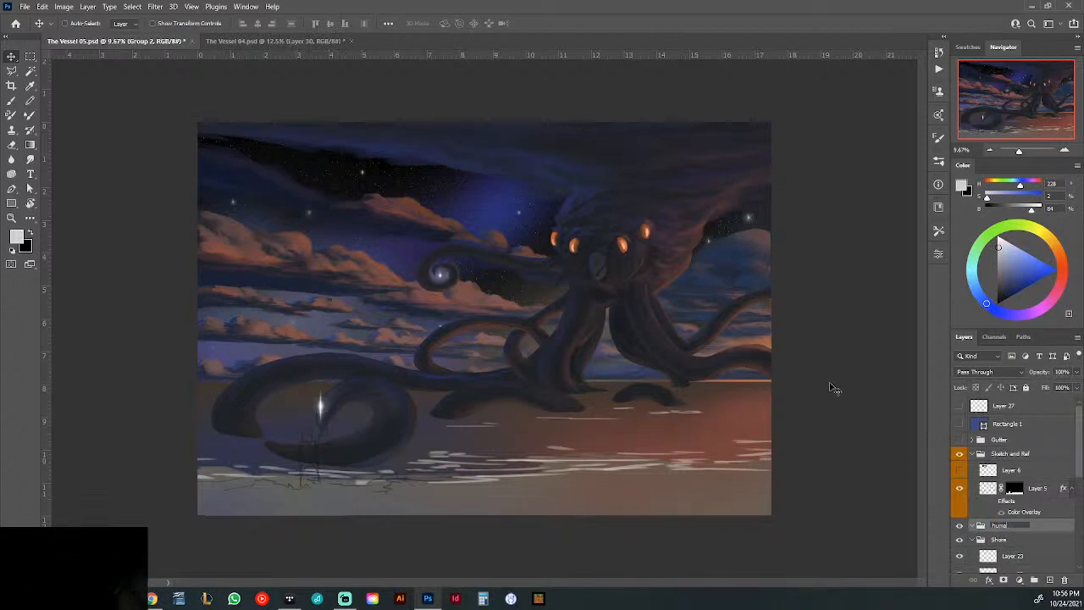
pyautogui.write('human')
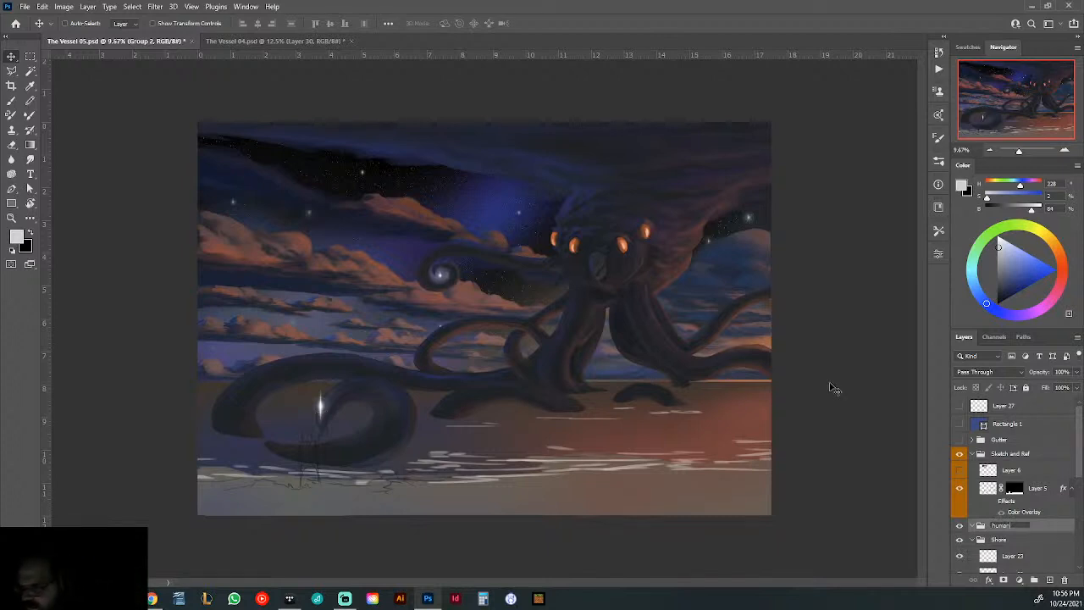
pyautogui.click(11, 100)
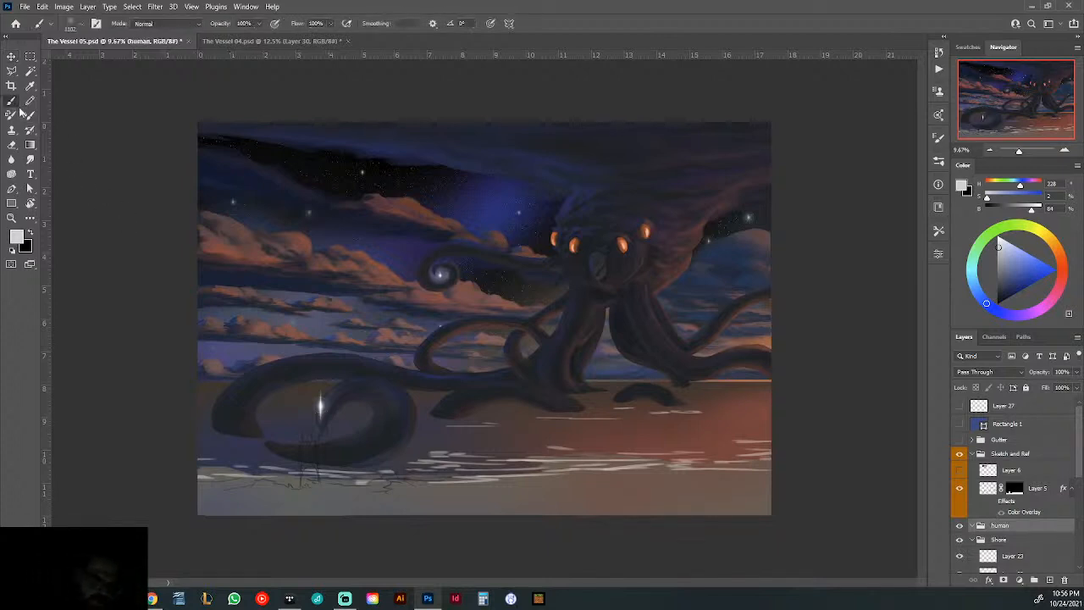
pyautogui.click(1050, 580)
# - Sample the dark colour of the curled tentacle and set up the Hard Round new 1 brush at 42 px
pyautogui.keyDown('alt'); pyautogui.scroll(4, 315, 479); pyautogui.keyUp('alt')
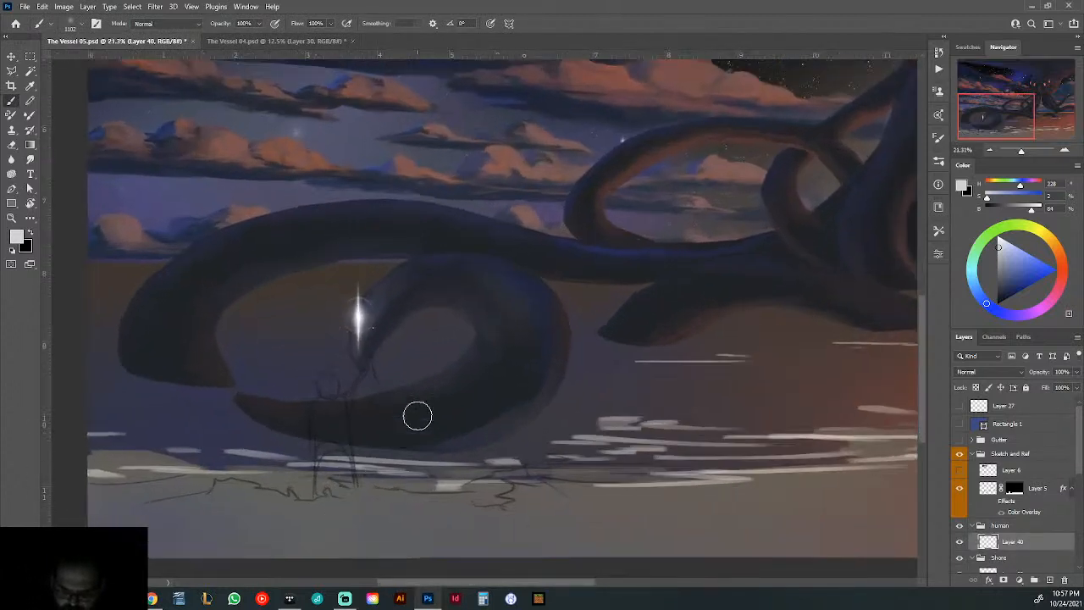
pyautogui.keyDown('alt'); pyautogui.click(462, 412); pyautogui.keyUp('alt')
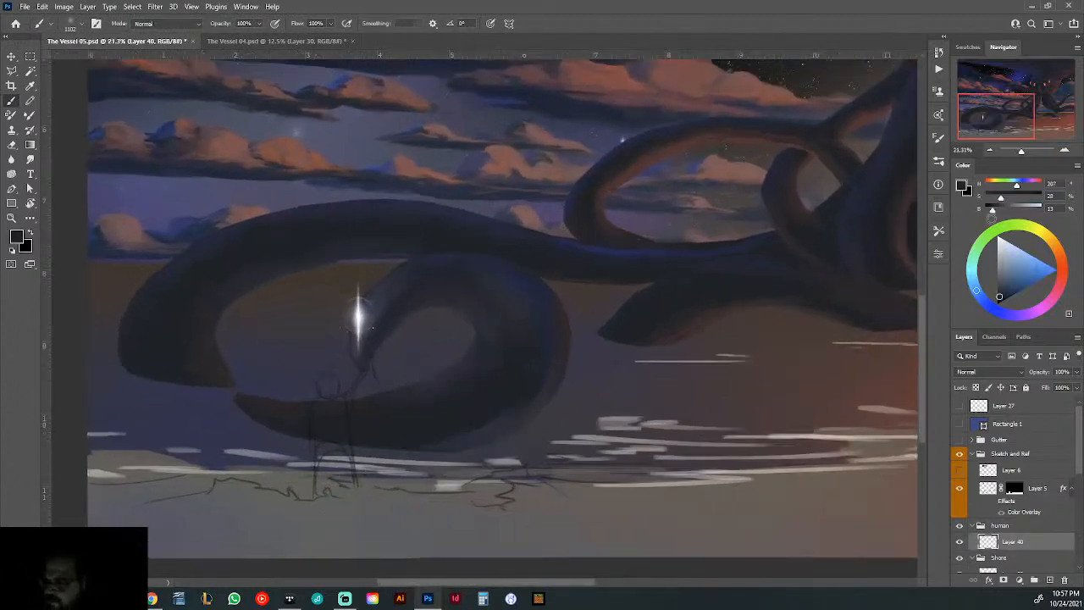
pyautogui.rightClick(577, 336)
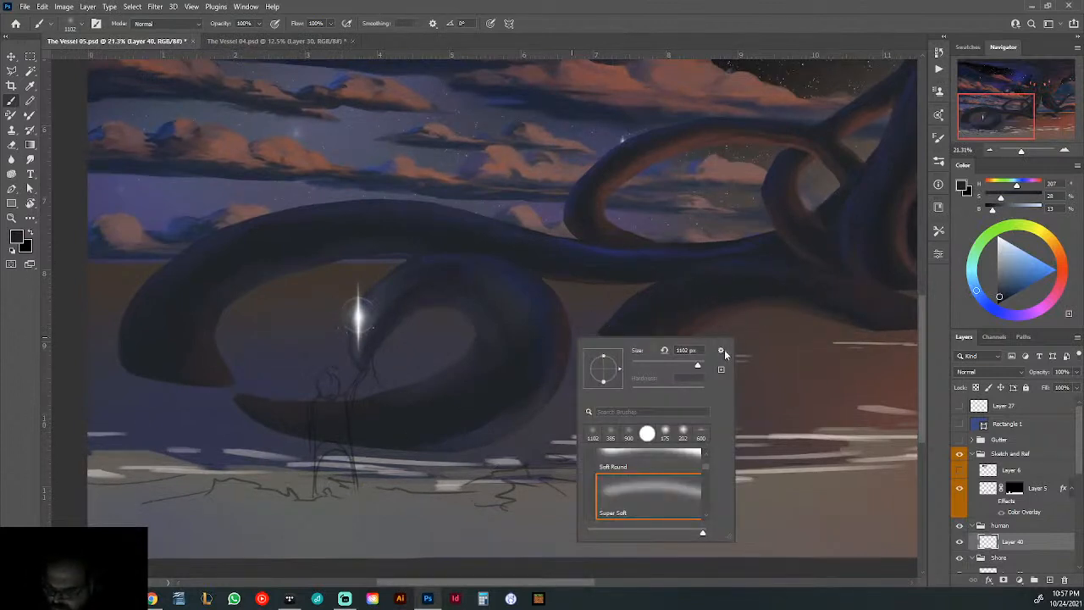
pyautogui.press('[')
pyautogui.press('[')
pyautogui.press('[')
pyautogui.press('[')
pyautogui.press('[')
pyautogui.press('[')
pyautogui.press('[')
pyautogui.press('[')
pyautogui.press('[')
pyautogui.press('[')
pyautogui.press('[')
pyautogui.press('[')
pyautogui.press('[')
pyautogui.press('[')
pyautogui.press('[')
pyautogui.press('[')
pyautogui.press('[')
pyautogui.press('[')
pyautogui.press('[')
pyautogui.press('[')
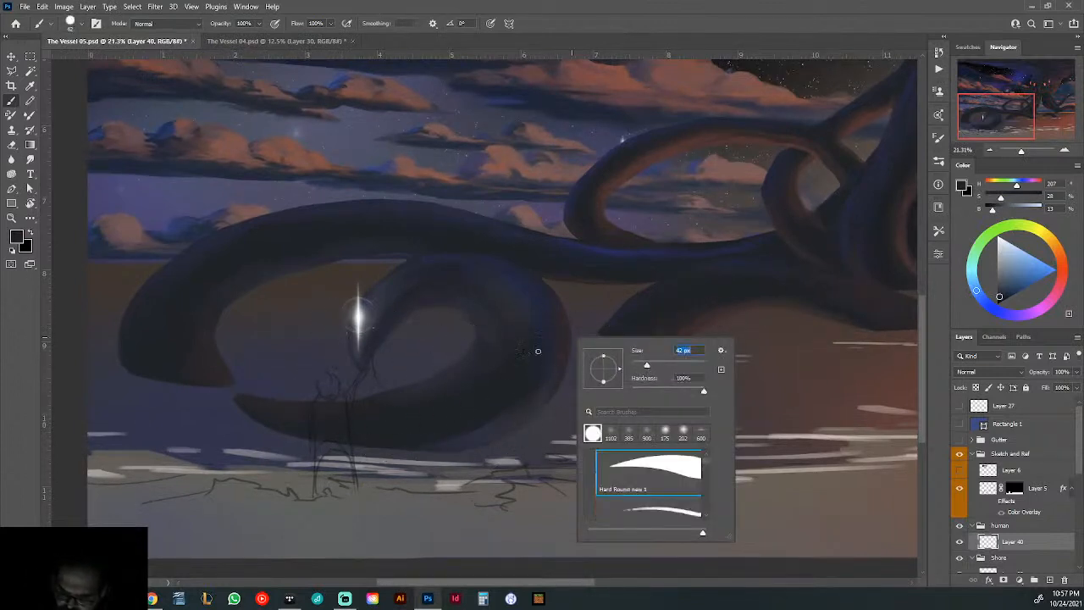
pyautogui.press('Return')
# - Block in the dark silhouette of the figure's head, torso and raised arm over the sketch, undoing stray strokes
pyautogui.moveTo(329, 371); pyautogui.dragTo(323, 395)
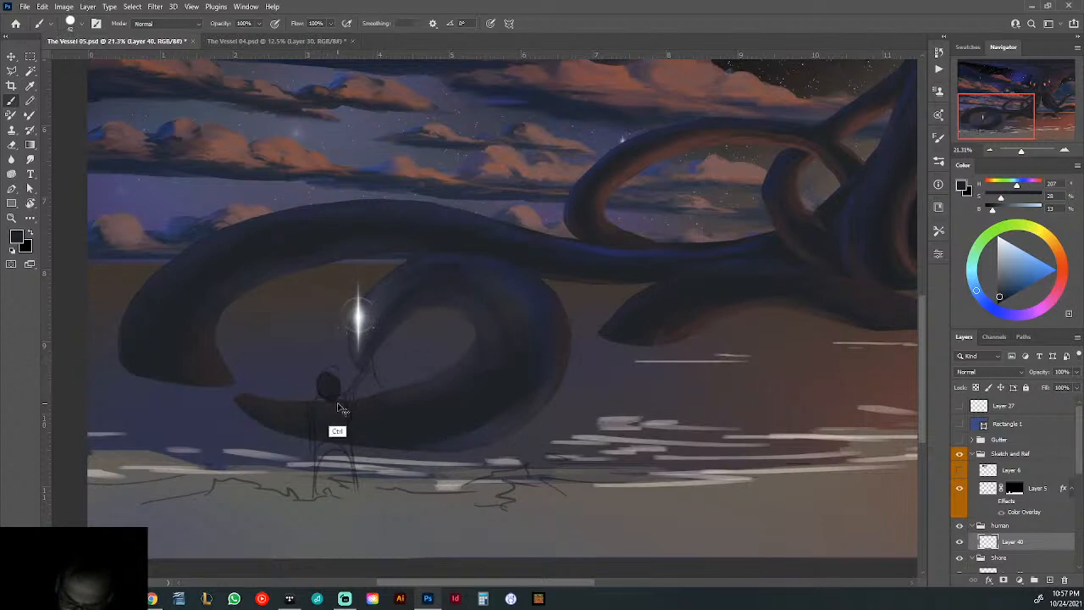
pyautogui.hotkey('ctrl', 'z')
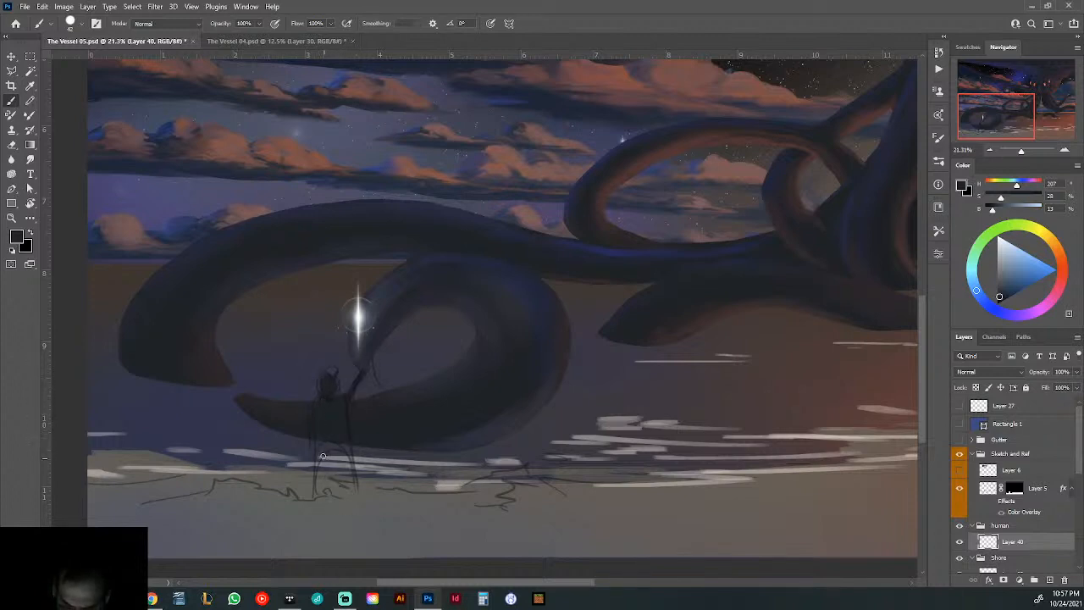
pyautogui.hotkey('ctrl', 'z')
# - Paint the figure's two legs down to the shore, undoing and redrawing the misplaced leg strokes
pyautogui.moveTo(312, 500)
pyautogui.mouseDown()
pyautogui.moveTo(319, 469)
pyautogui.moveTo(313, 504)
pyautogui.mouseUp()
pyautogui.moveTo(322, 436); pyautogui.dragTo(315, 496)
pyautogui.hotkey('ctrl', 'z')
pyautogui.hotkey('ctrl', 'z')
pyautogui.moveTo(325, 435); pyautogui.dragTo(313, 501)
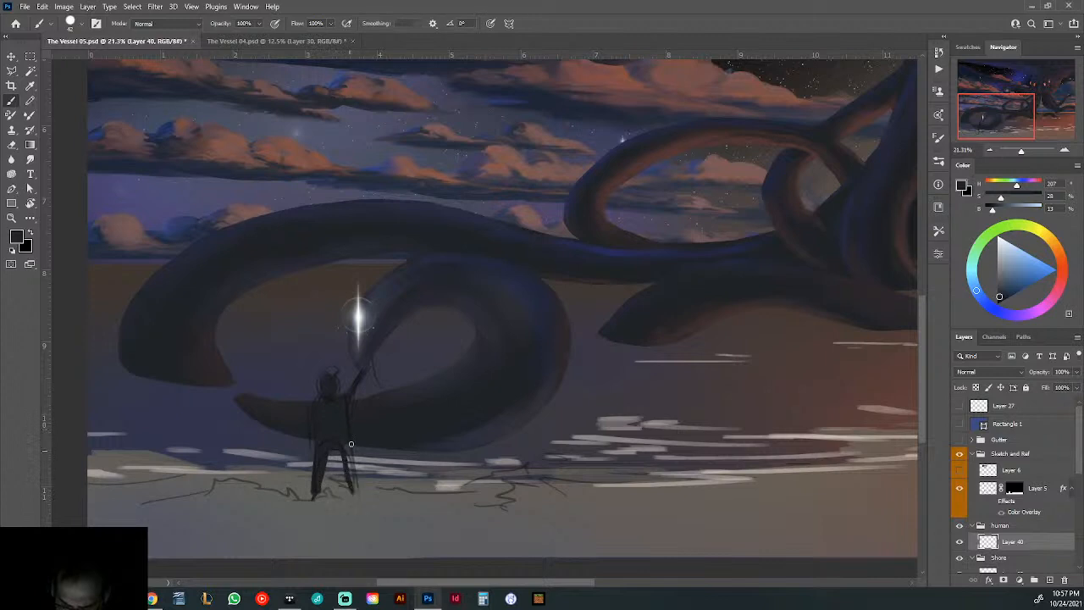
pyautogui.moveTo(351, 444); pyautogui.dragTo(355, 496)
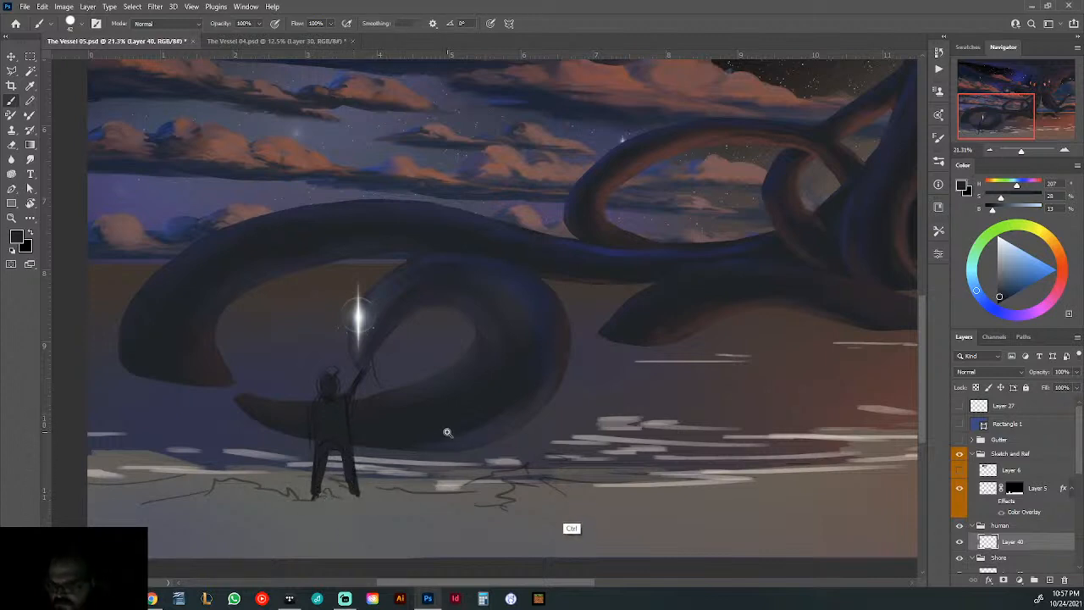
# - Hide the Layer 5 sketch to judge the painted silhouette against the whole scene
pyautogui.moveTo(586, 500); pyautogui.dragTo(559, 504)
pyautogui.click(960, 490)
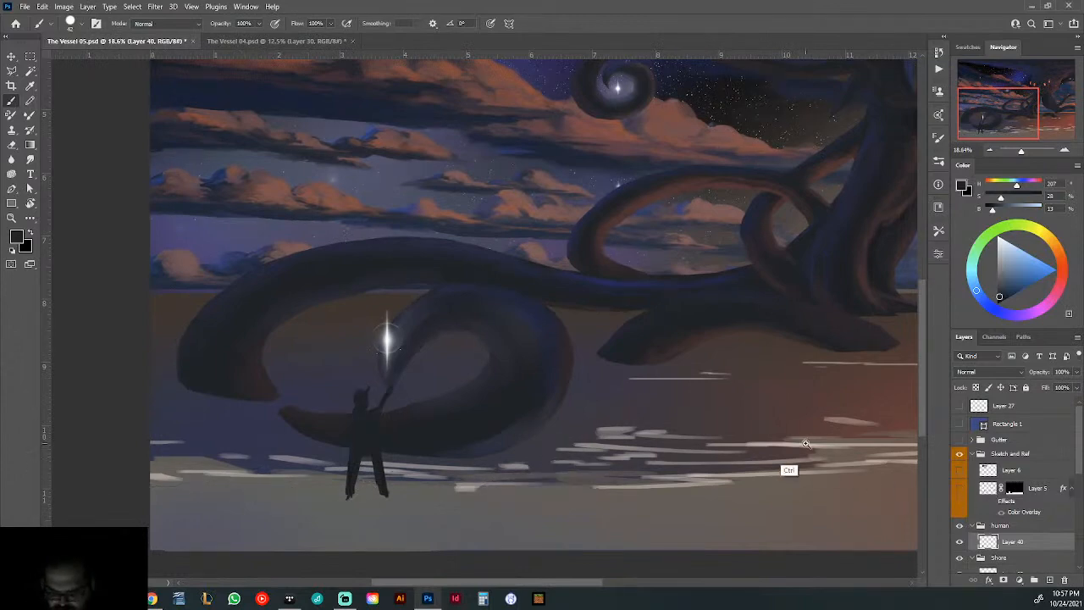
pyautogui.moveTo(806, 444)
pyautogui.mouseDown()
pyautogui.moveTo(661, 458)
pyautogui.moveTo(666, 511)
pyautogui.moveTo(624, 542)
pyautogui.mouseUp()
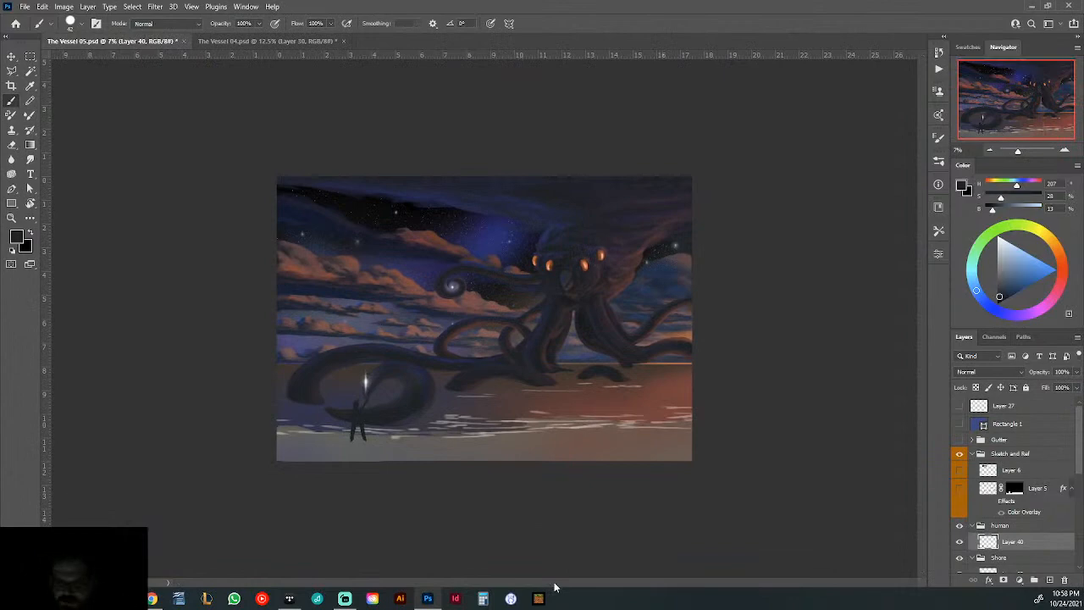
# - Trim the outer edge of the figure's leg using the Eraser with a hard round tip at 202 px
pyautogui.moveTo(365, 437); pyautogui.dragTo(409, 444)
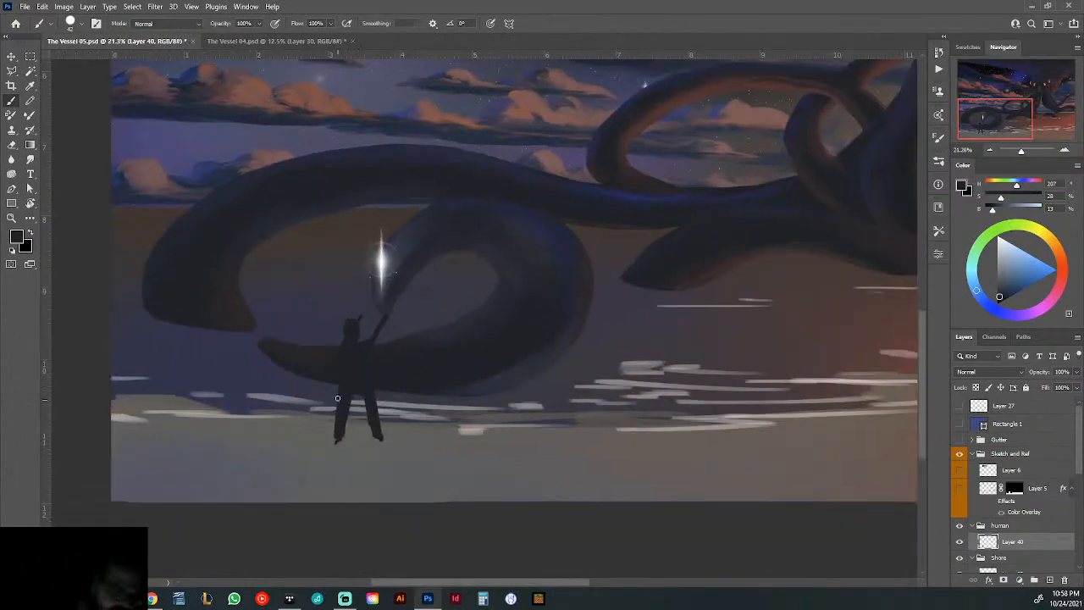
pyautogui.press('e')
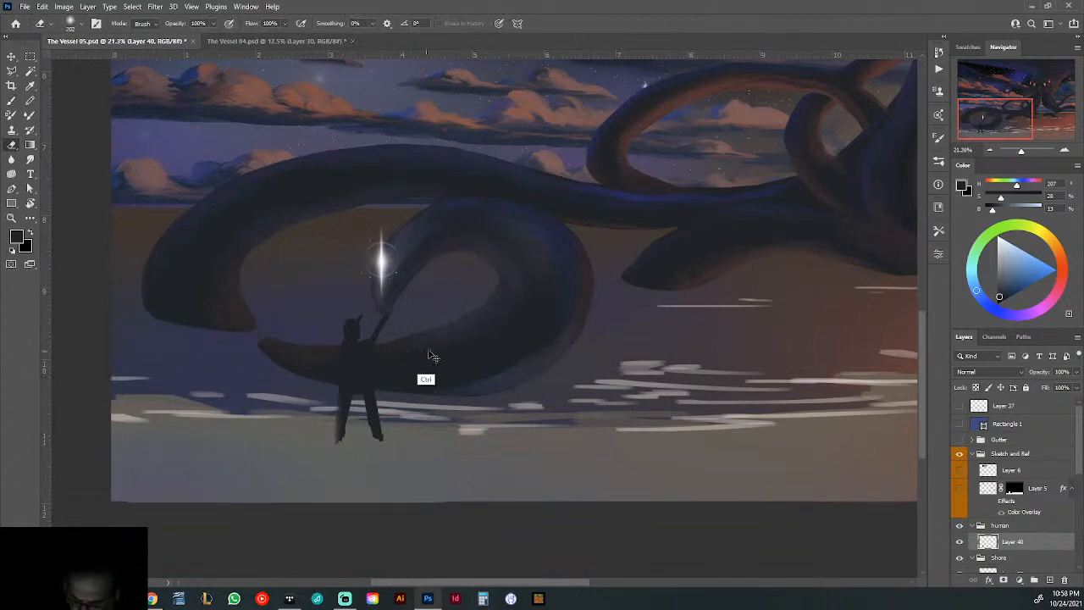
pyautogui.rightClick(456, 329)
pyautogui.click(475, 436)
pyautogui.moveTo(323, 393); pyautogui.dragTo(325, 475)
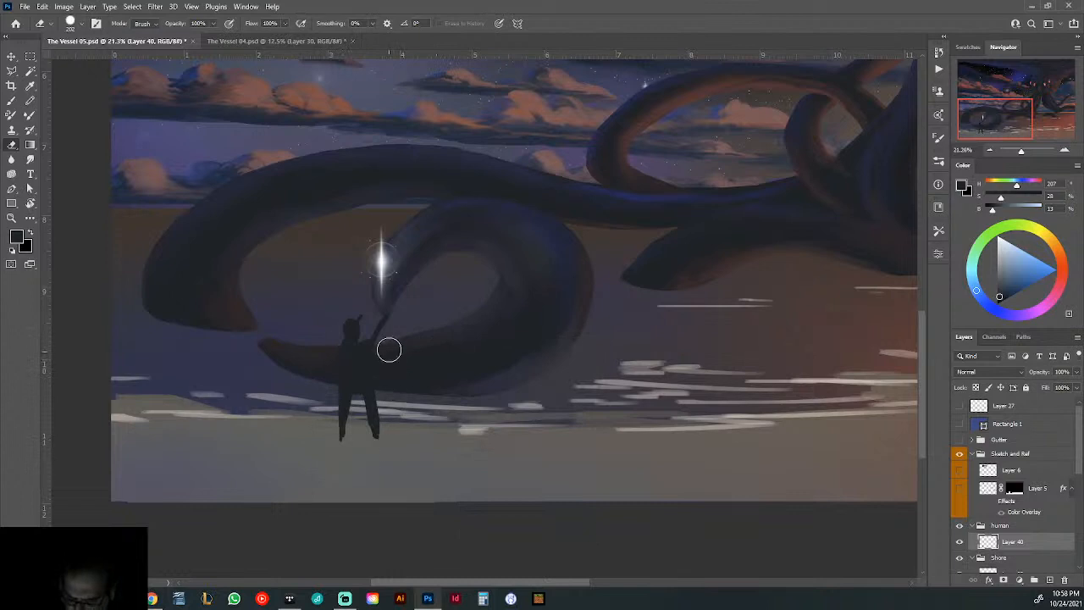
# - Switch back to the 42 px hard round Brush and review the figure within the full composition
pyautogui.scroll(-5, 537, 477)
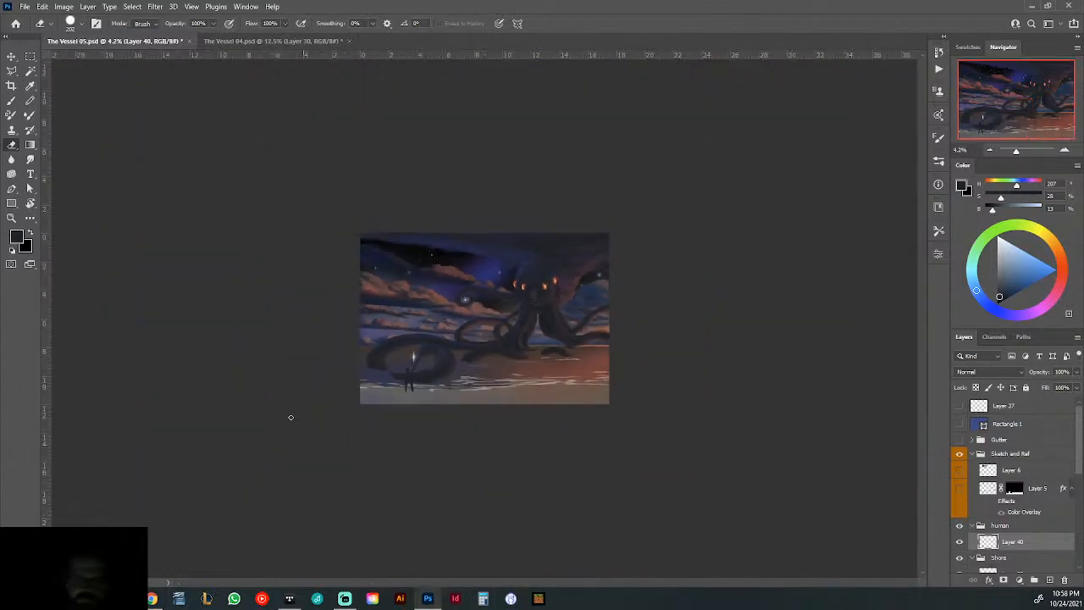
pyautogui.click(11, 100)
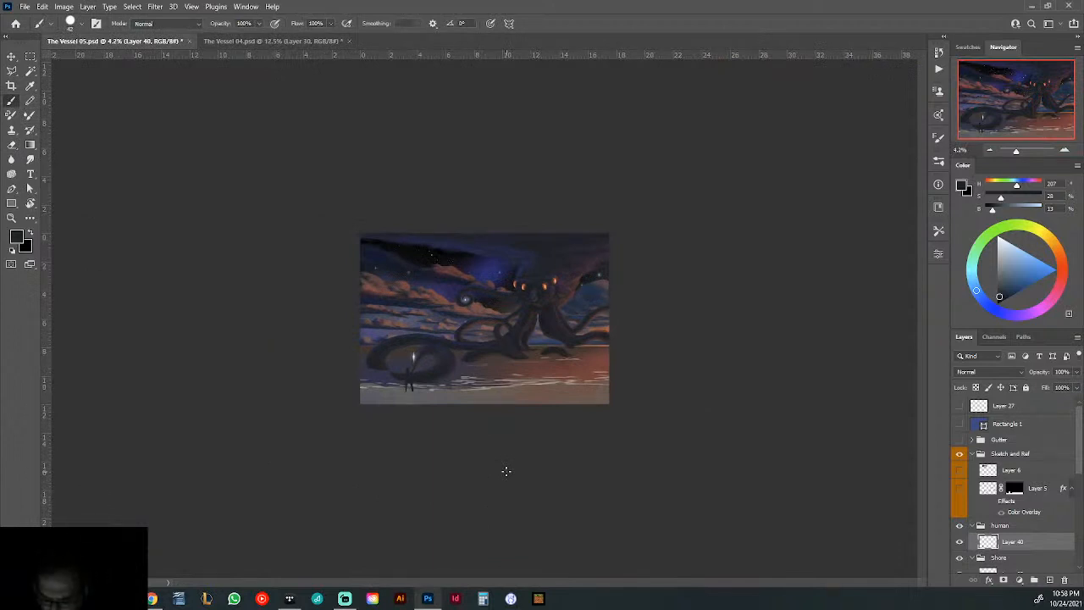
pyautogui.moveTo(552, 389); pyautogui.dragTo(573, 389)
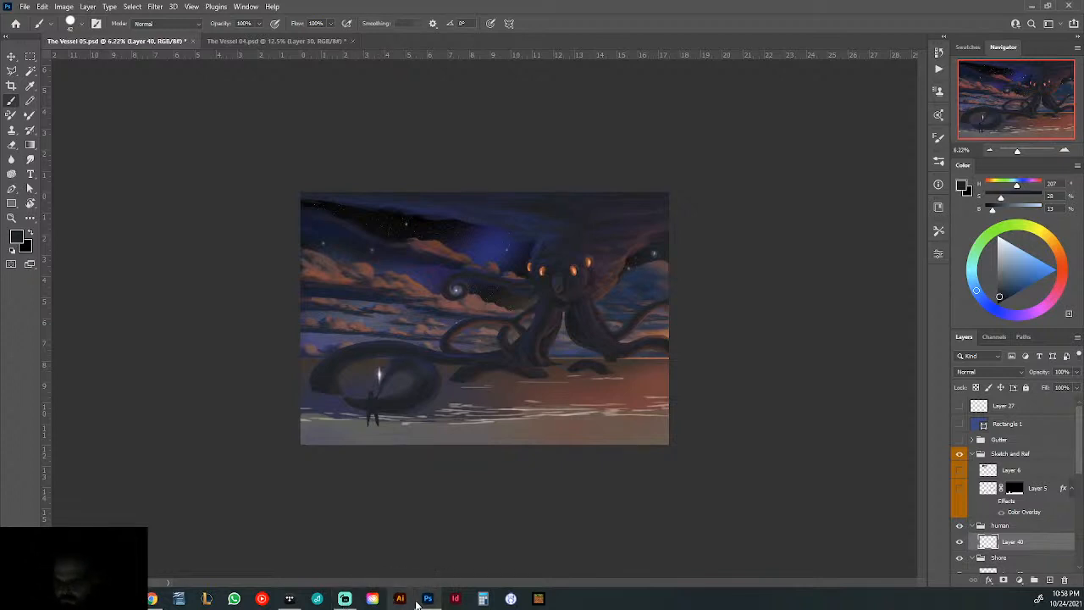
pyautogui.moveTo(430, 603)
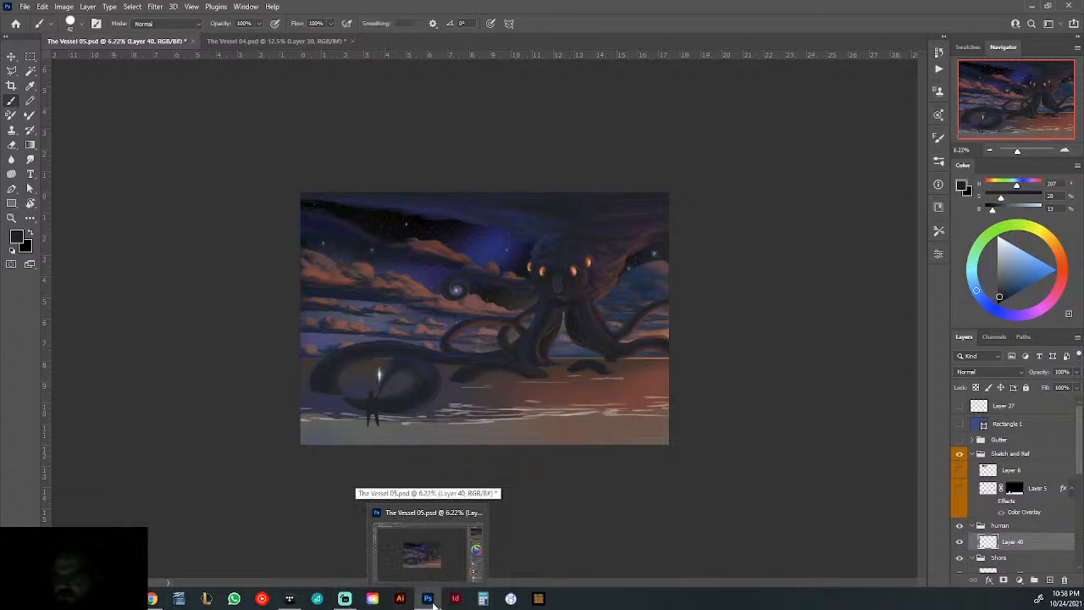